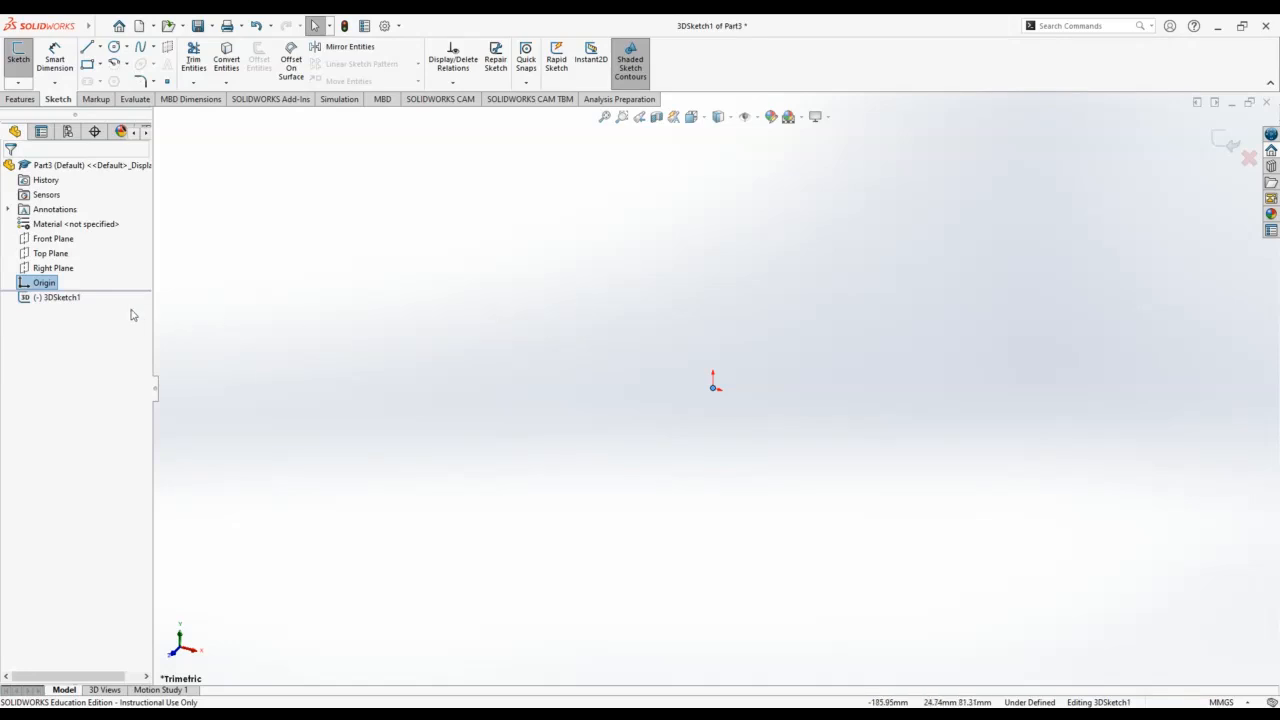
Step: Exit the open 3D sketch and discard its changes
left_click(68, 299)
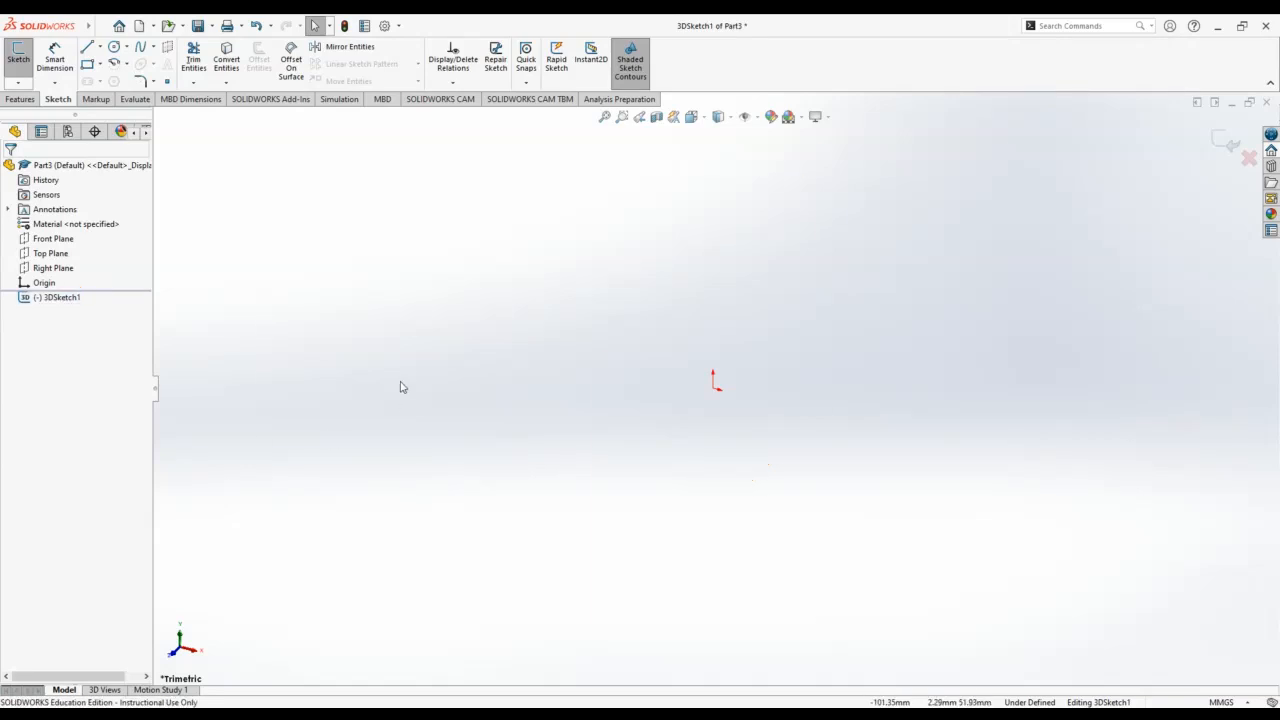
left_click(1249, 158)
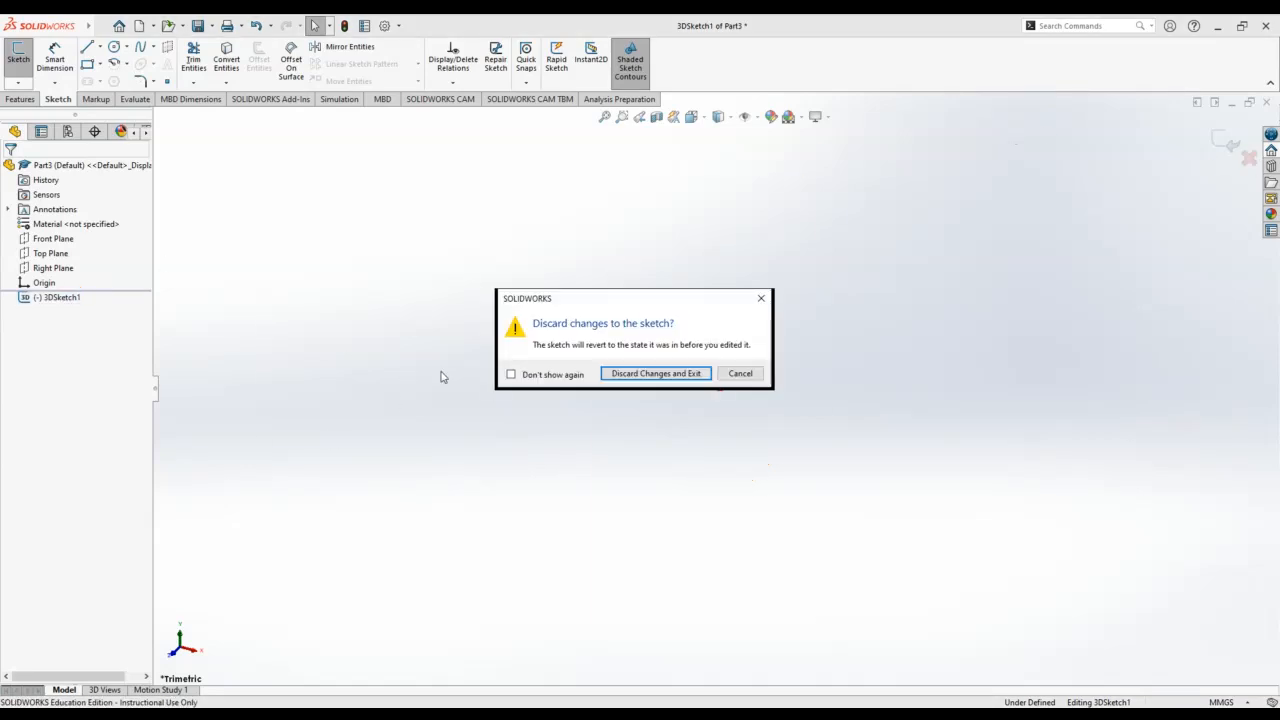
left_click(663, 373)
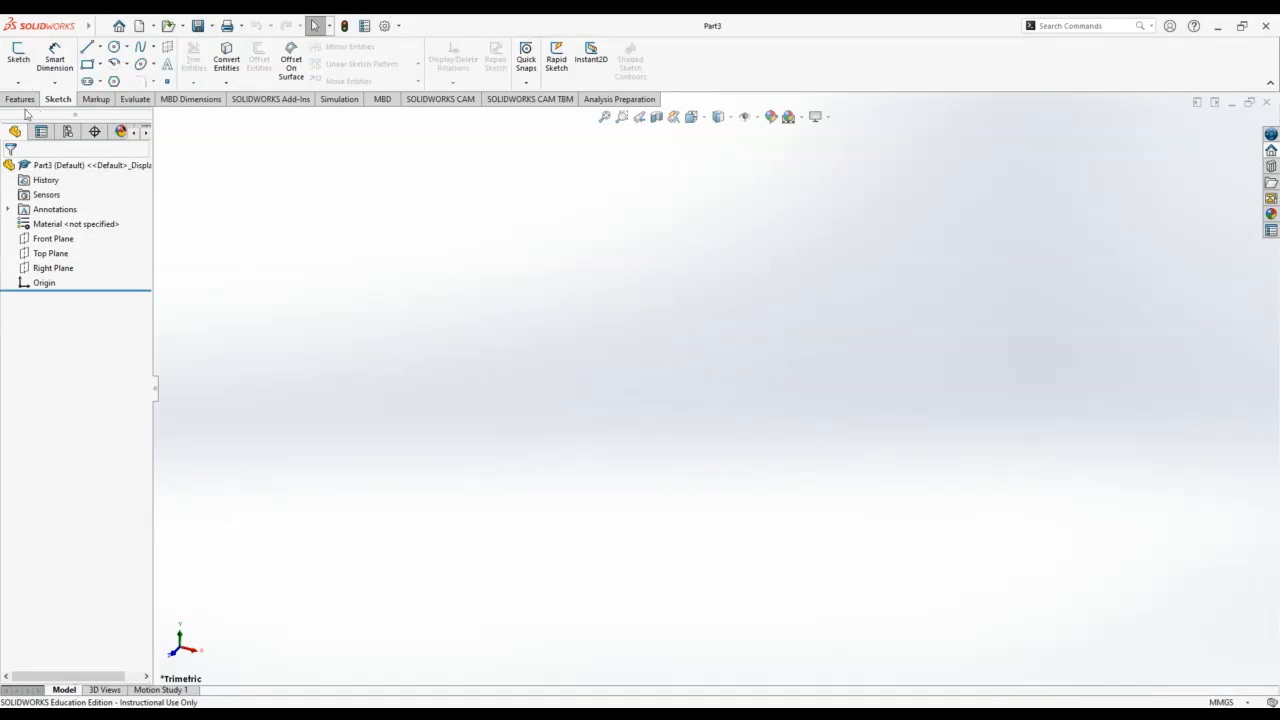
Step: Start a 2D sketch on the Front Plane and place the Trip Lever reference picture to the left of the origin
left_click(18, 55)
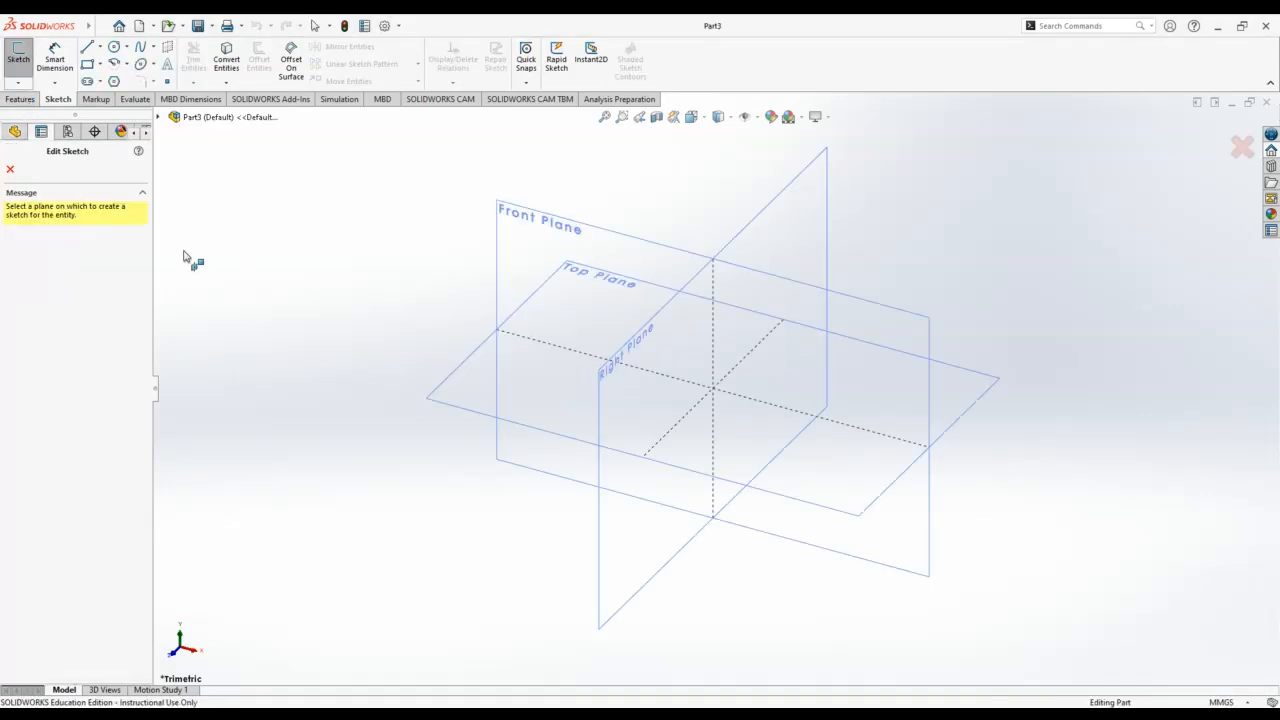
left_click(531, 241)
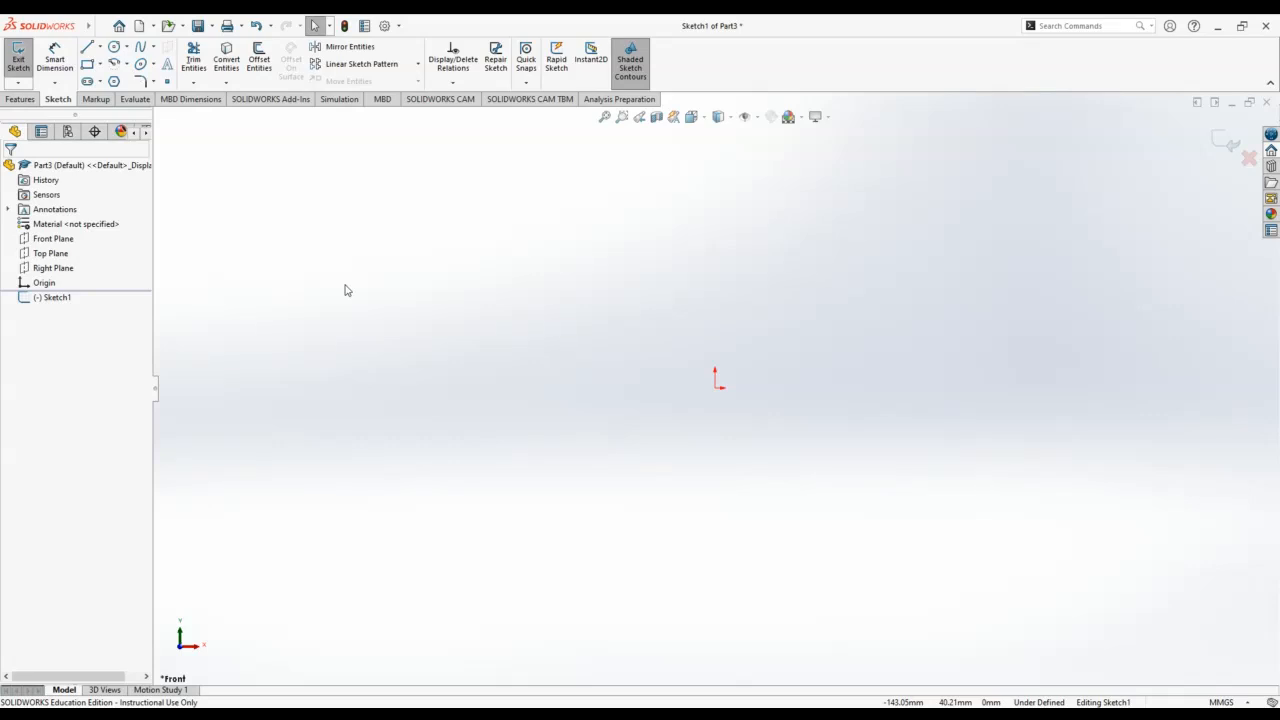
left_click(238, 255)
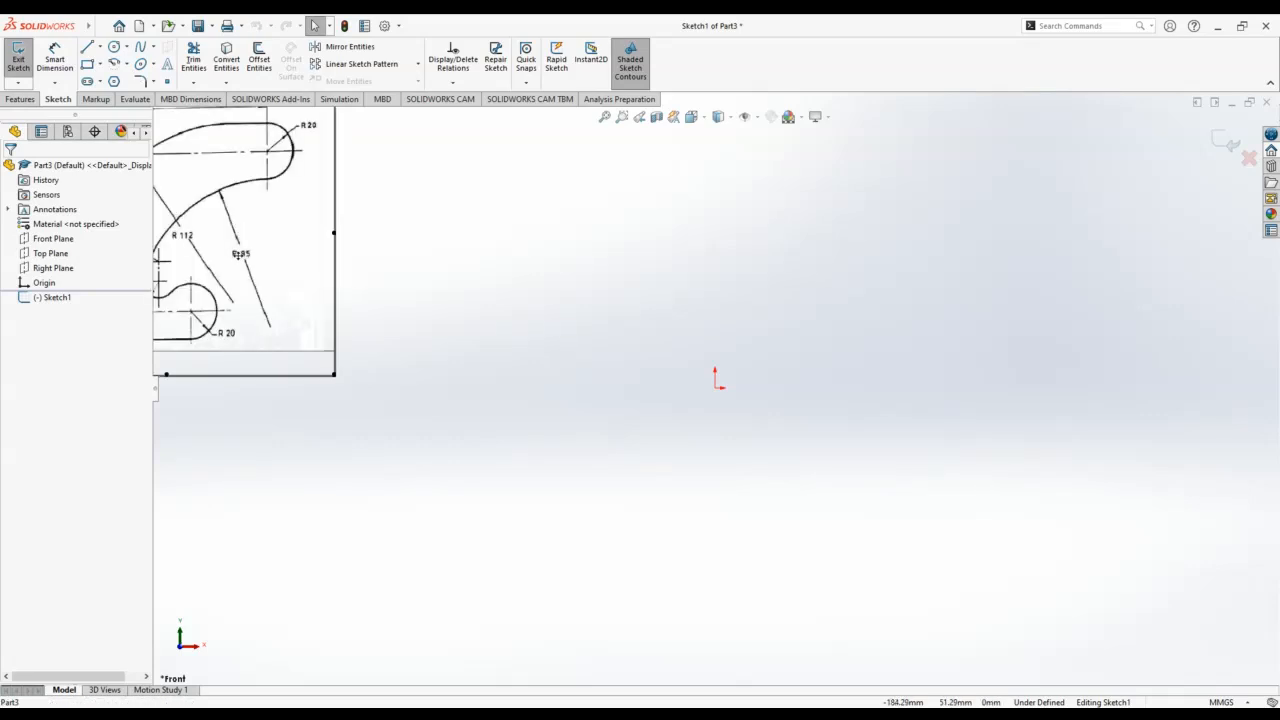
left_click_drag(380, 343, 443, 381)
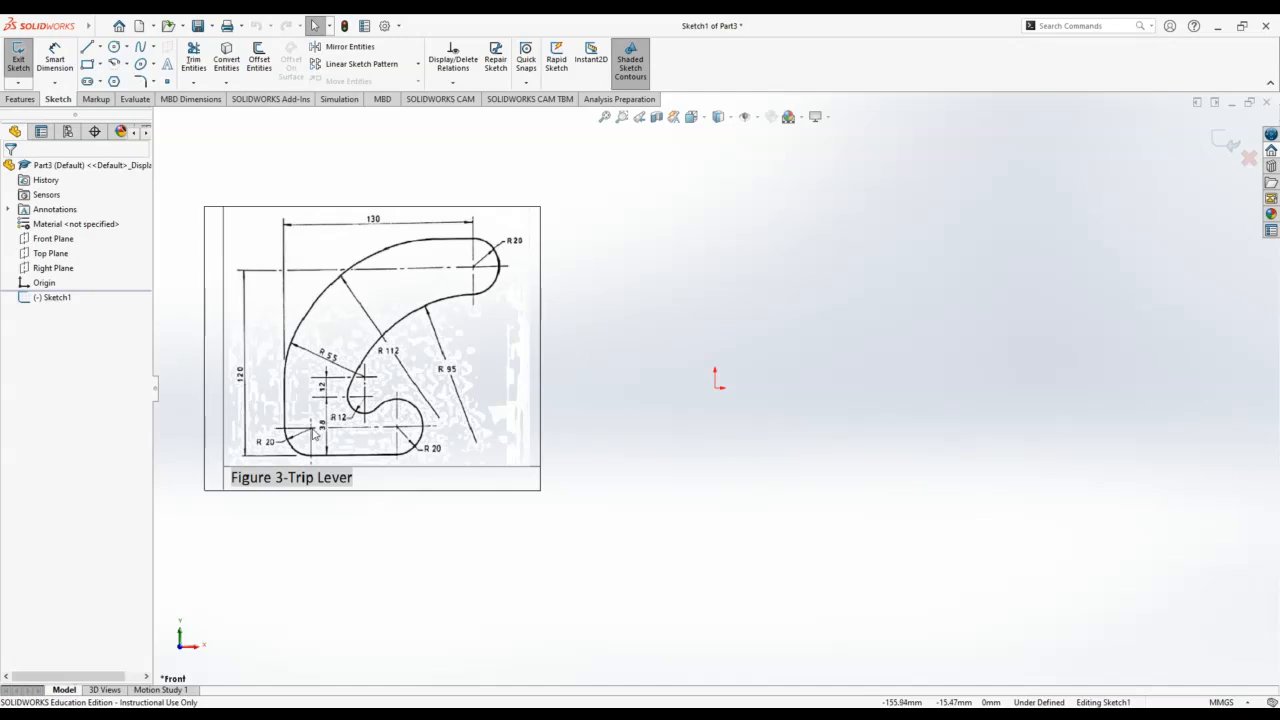
Step: Sketch a vertical line about 81 mm long up from the origin, continuing into a longer horizontal line to the right
left_click(89, 49)
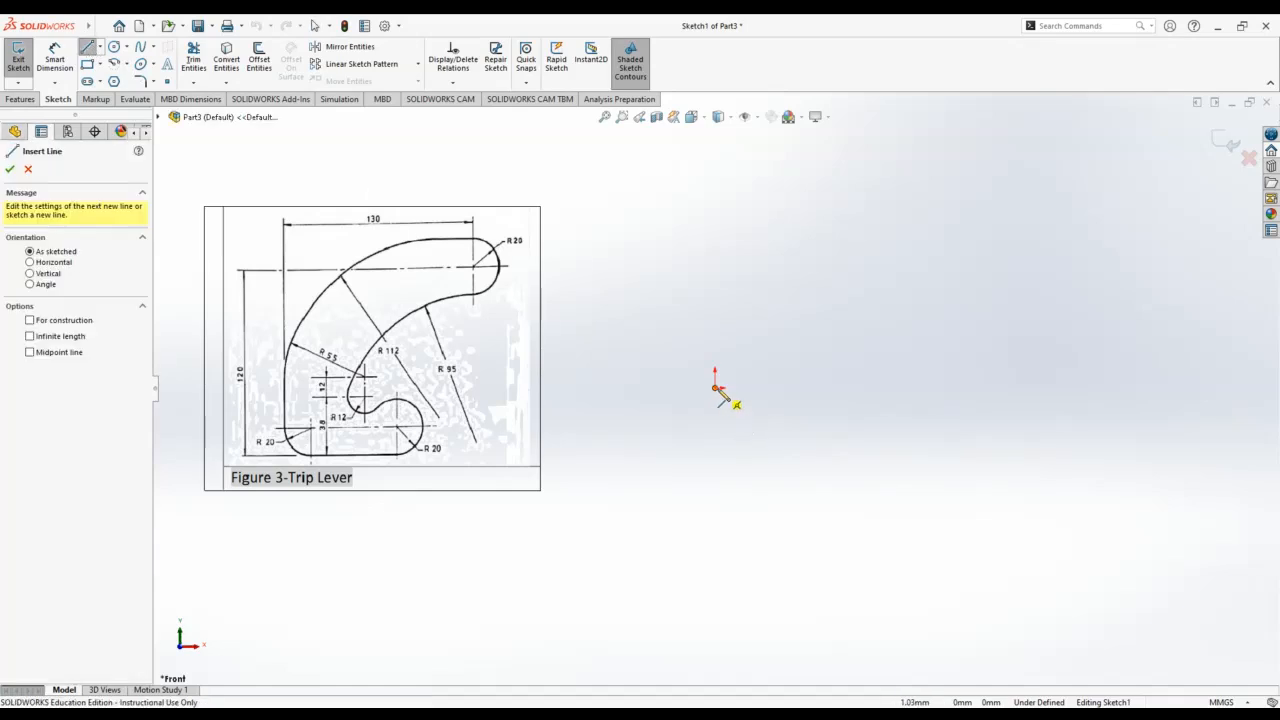
left_click(715, 388)
left_click(714, 178)
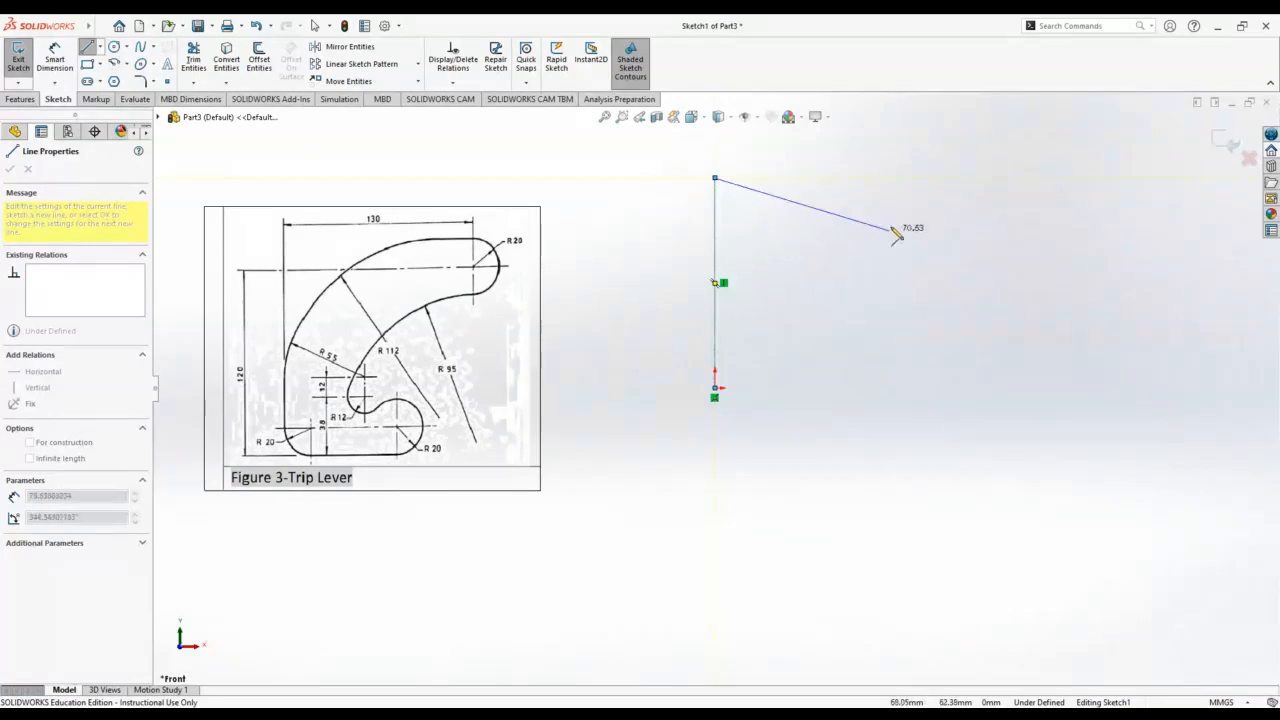
left_click(992, 178)
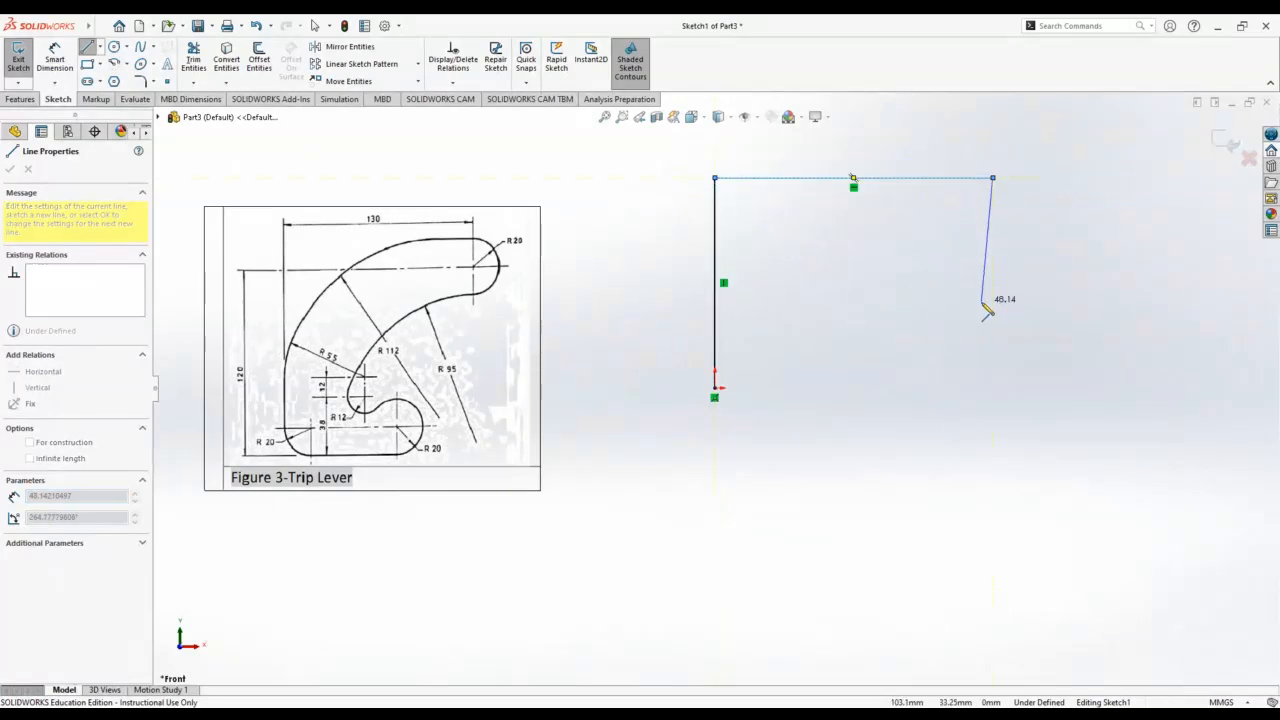
key("Escape")
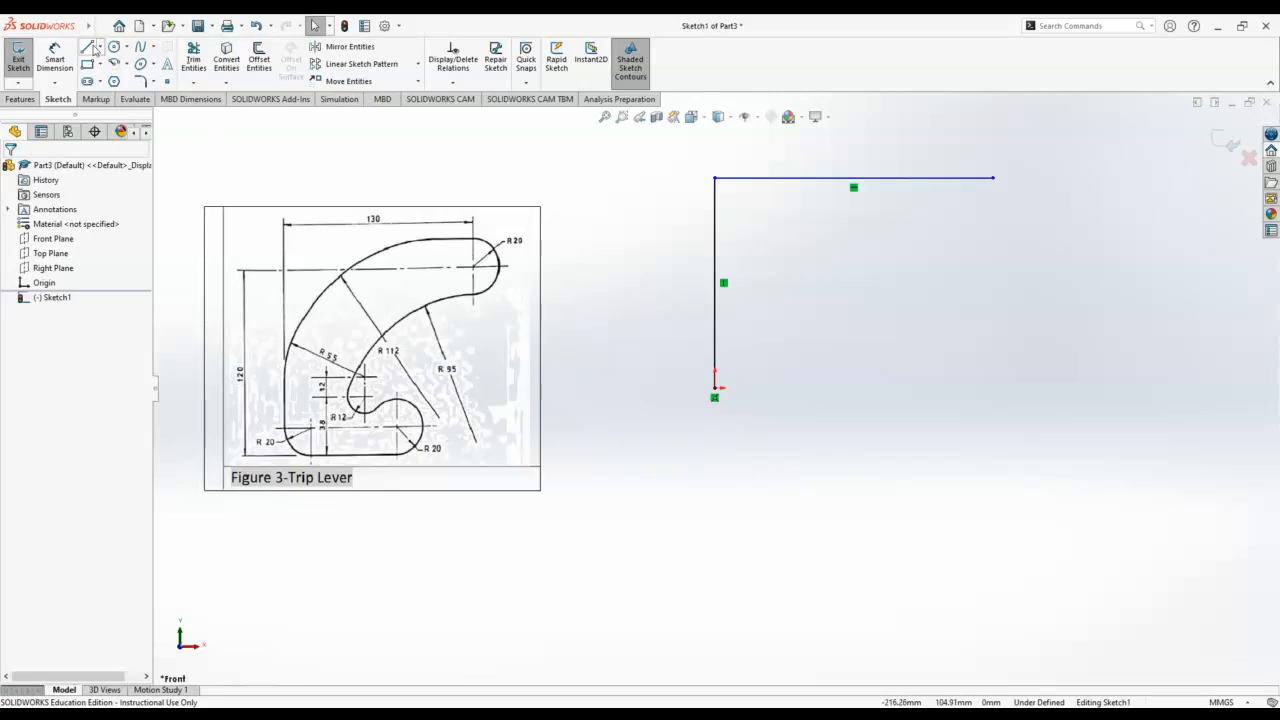
Step: Sketch a horizontal base line from the origin to the right, extending slightly past the end of the upper line
left_click(89, 48)
left_click(714, 388)
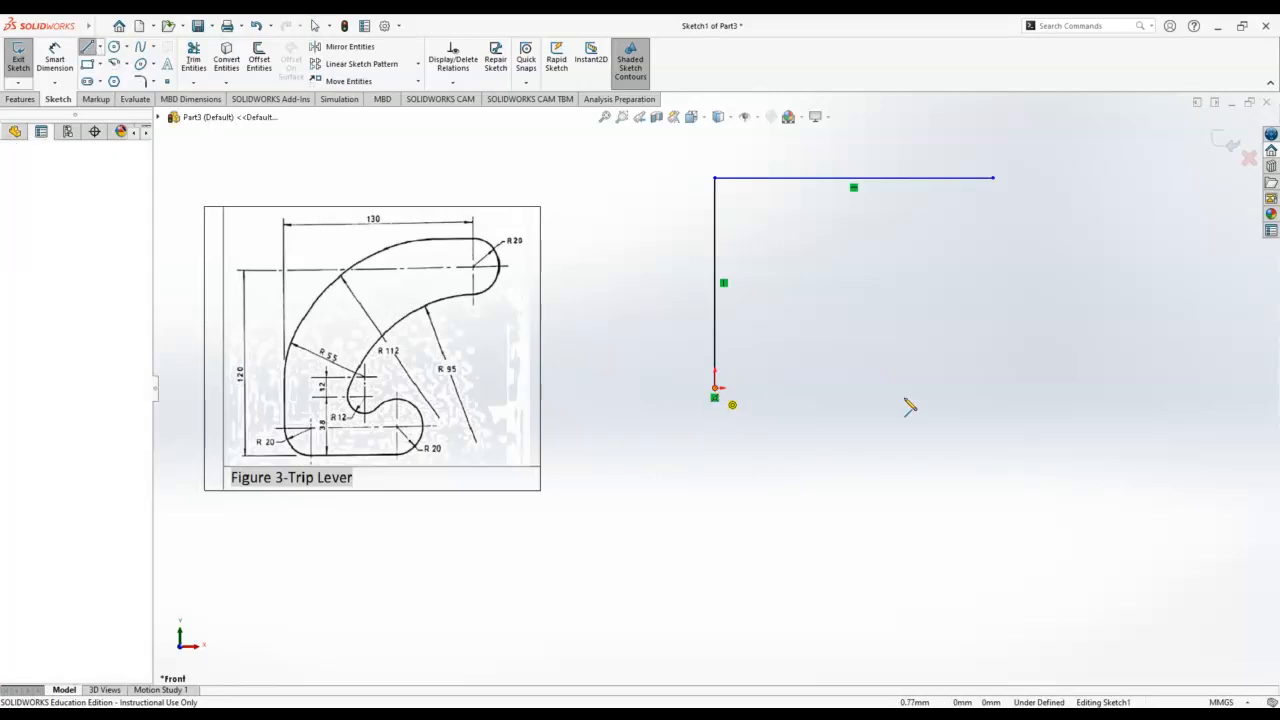
left_click(1043, 388)
key("Escape")
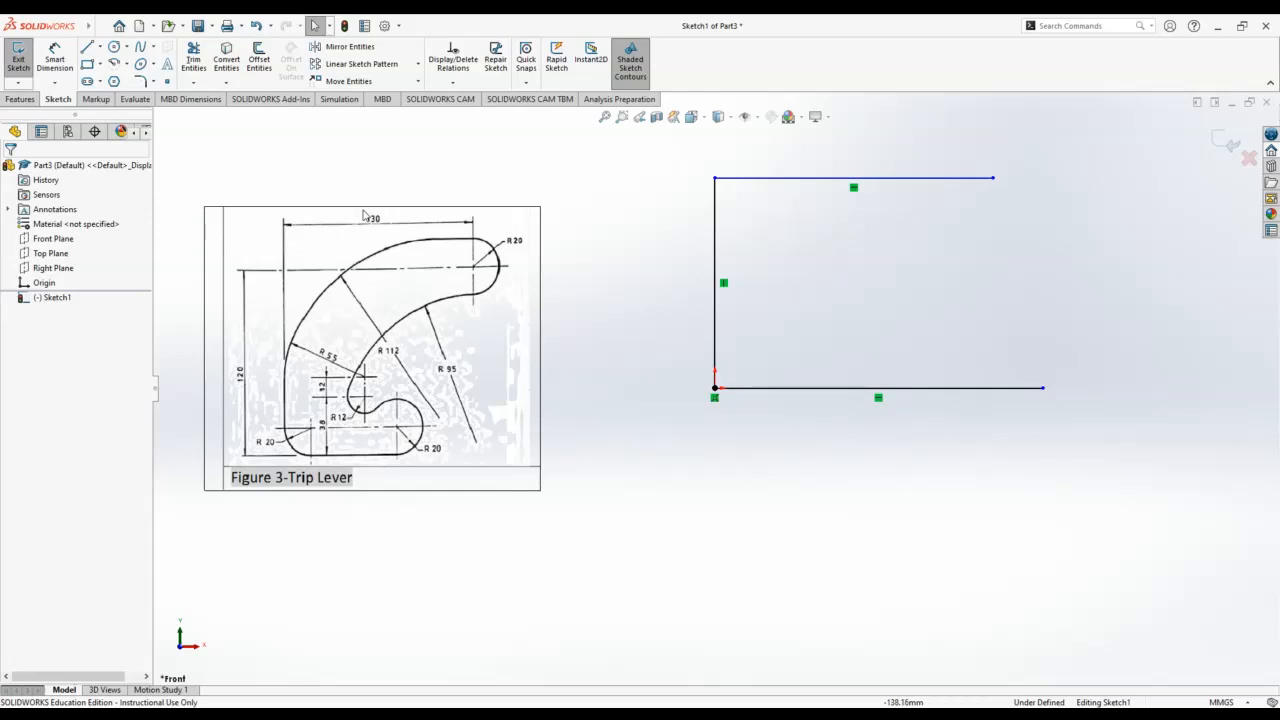
Step: Place a sketch point between the two horizontal lines and dimension it 55 mm from the vertical line
left_click(166, 83)
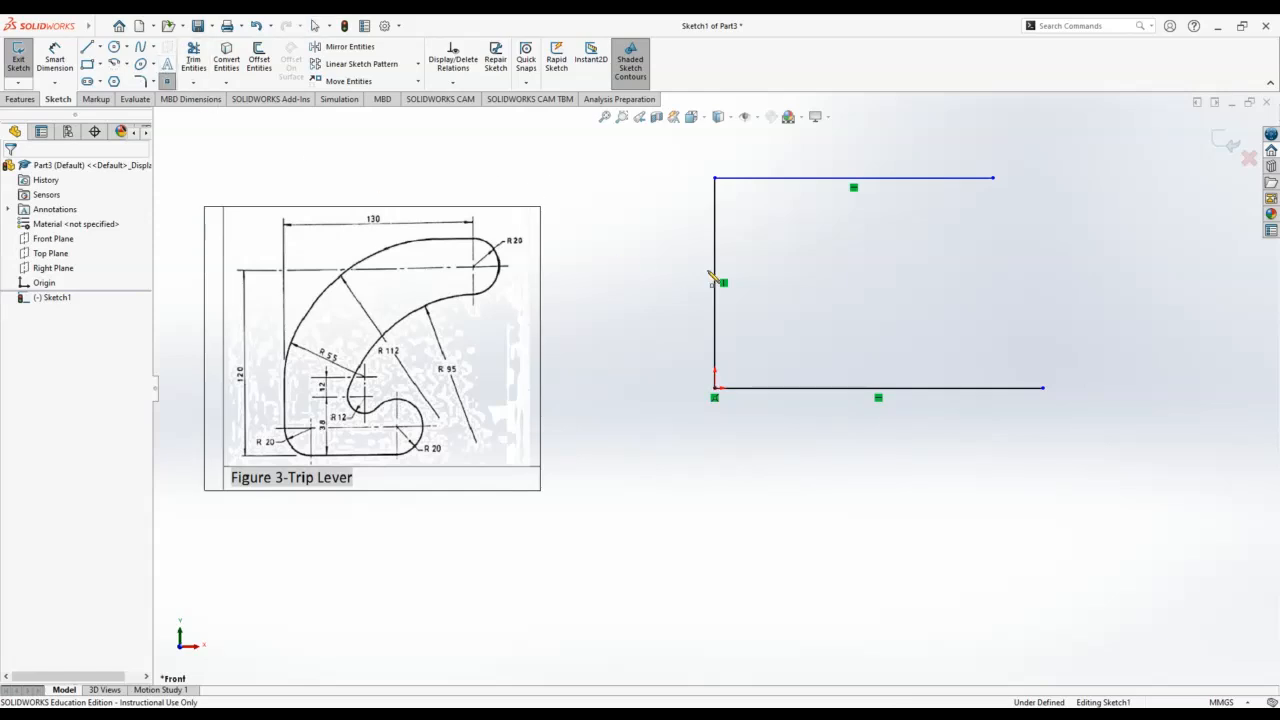
left_click(814, 309)
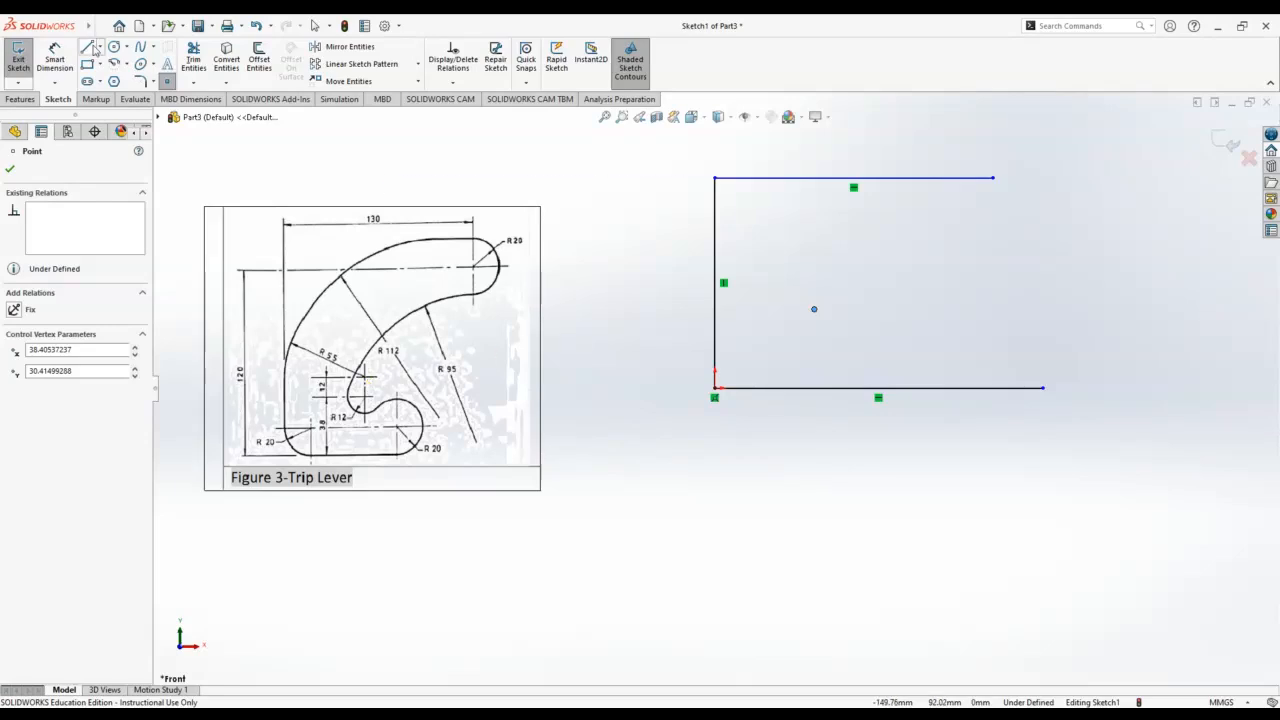
left_click(55, 58)
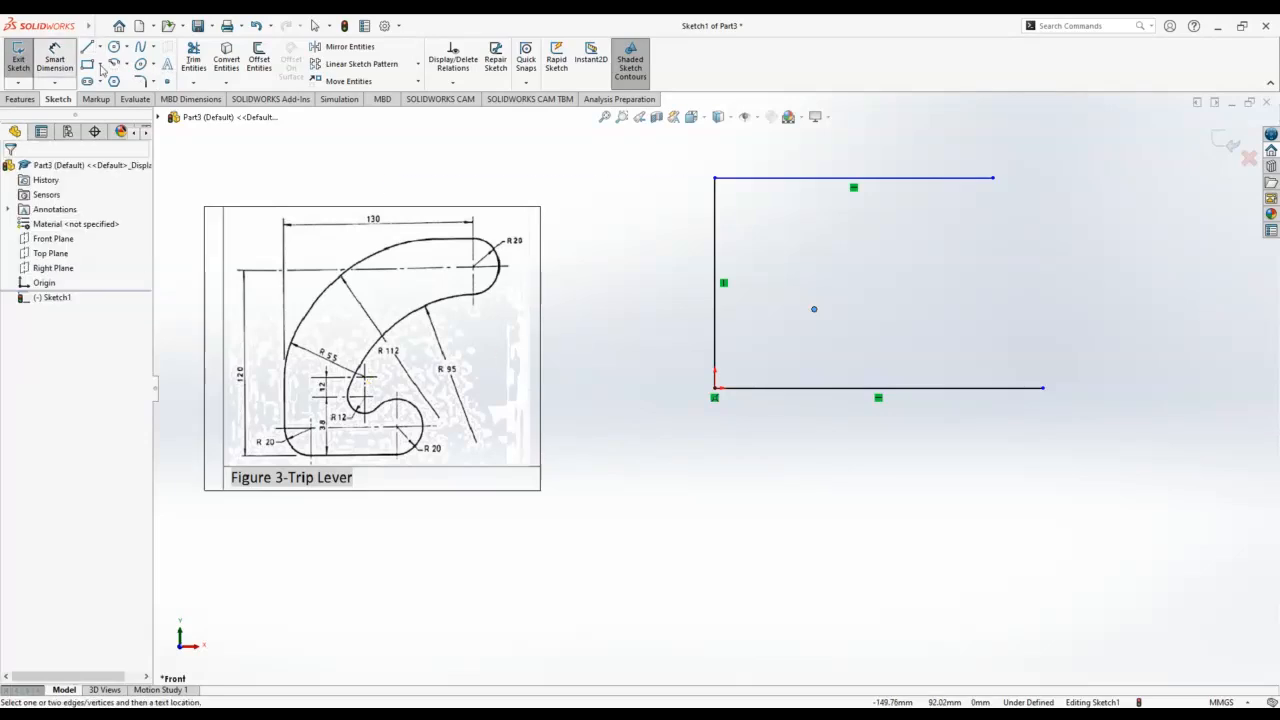
left_click(813, 310)
left_click(715, 313)
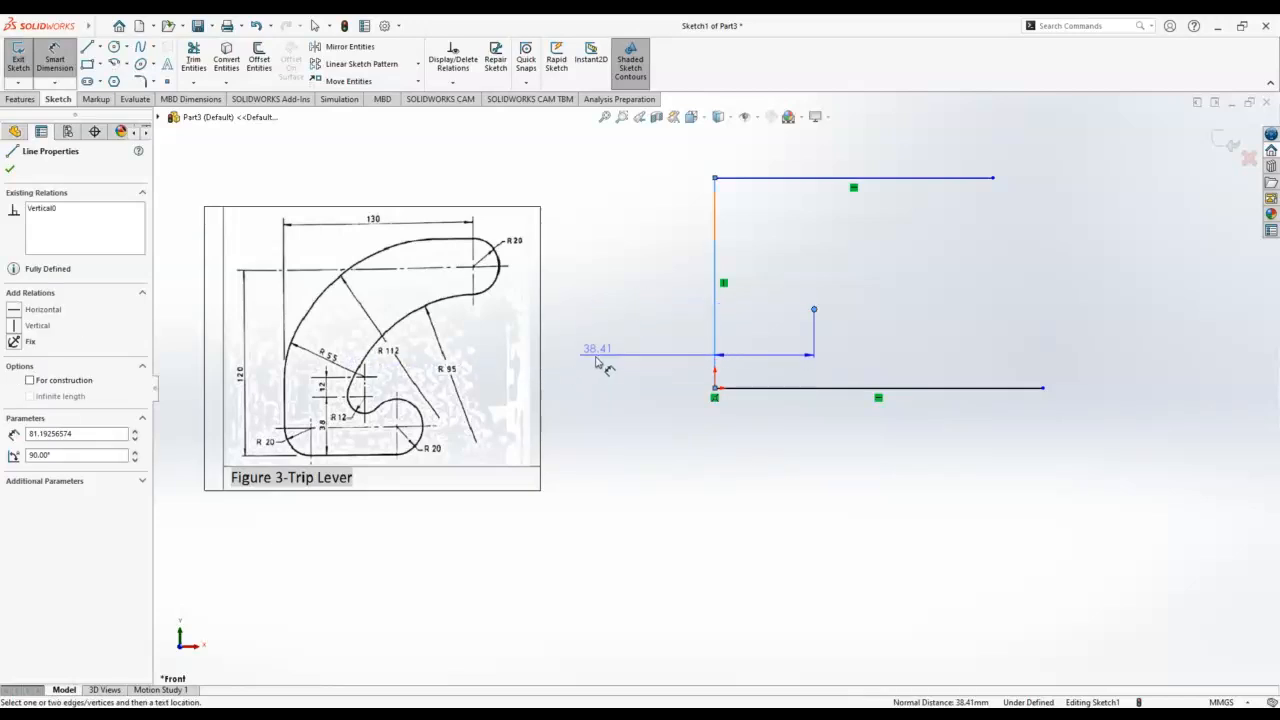
left_click(640, 310)
type("55")
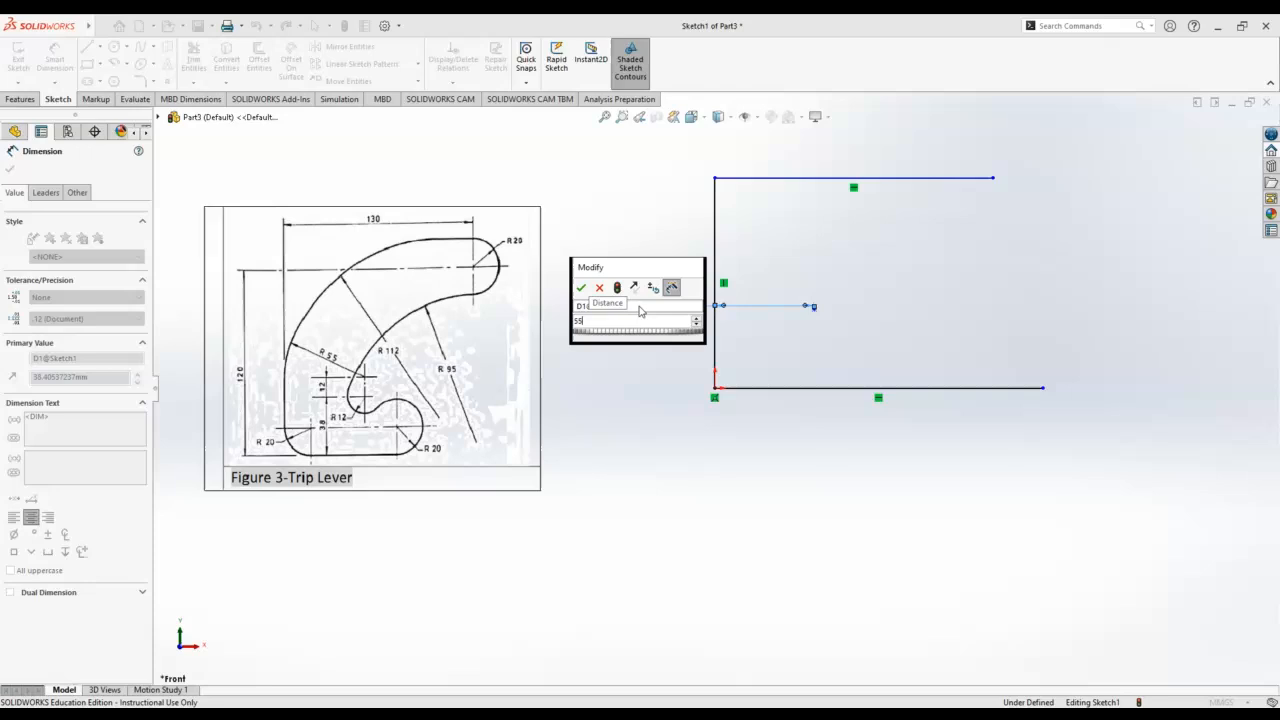
key("Return")
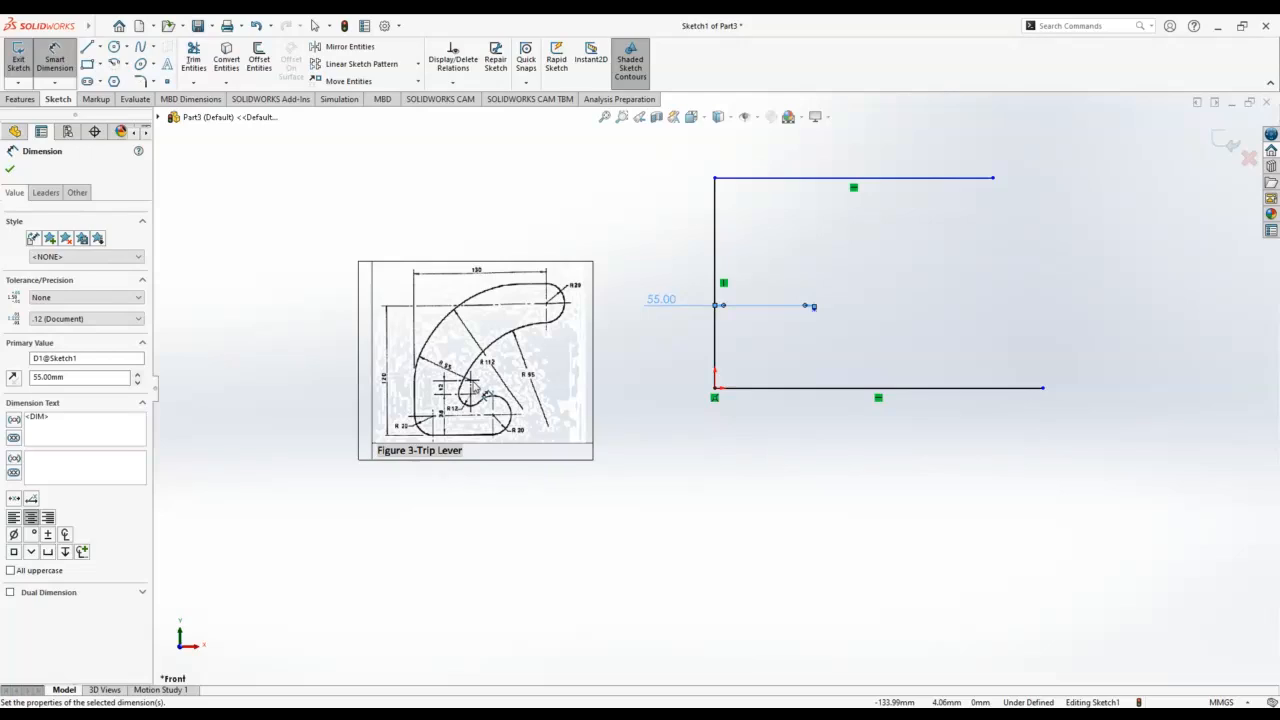
scroll(455, 400, "down", 2)
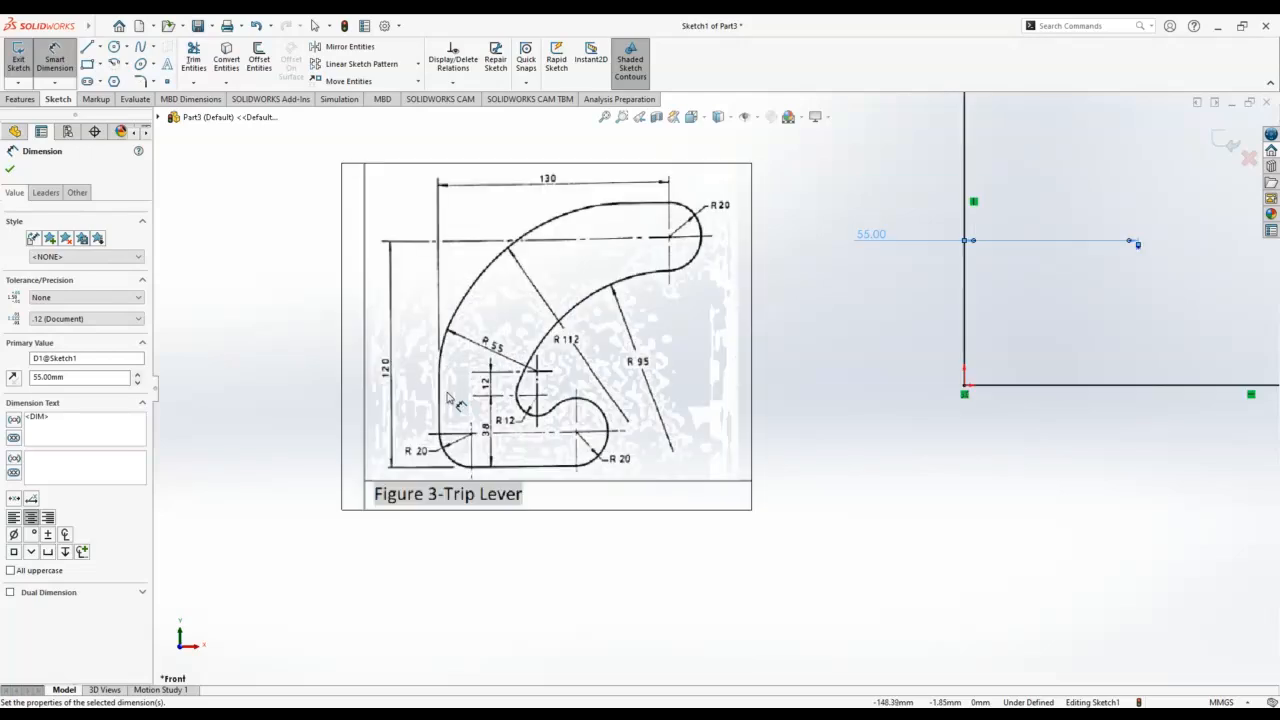
scroll(714, 390, "up", 2)
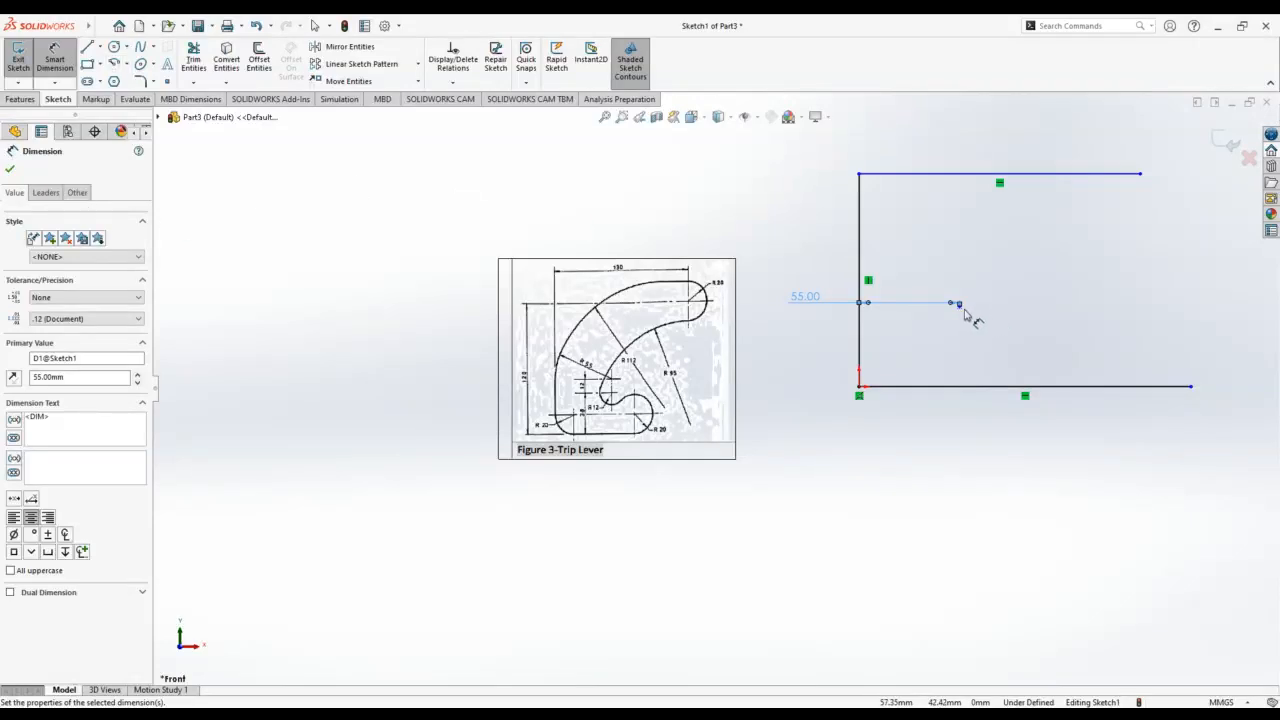
key("Escape")
mouse_move(959, 304)
left_mouse_down()
mouse_move(966, 397)
mouse_move(967, 386)
left_mouse_up()
key("ctrl+z")
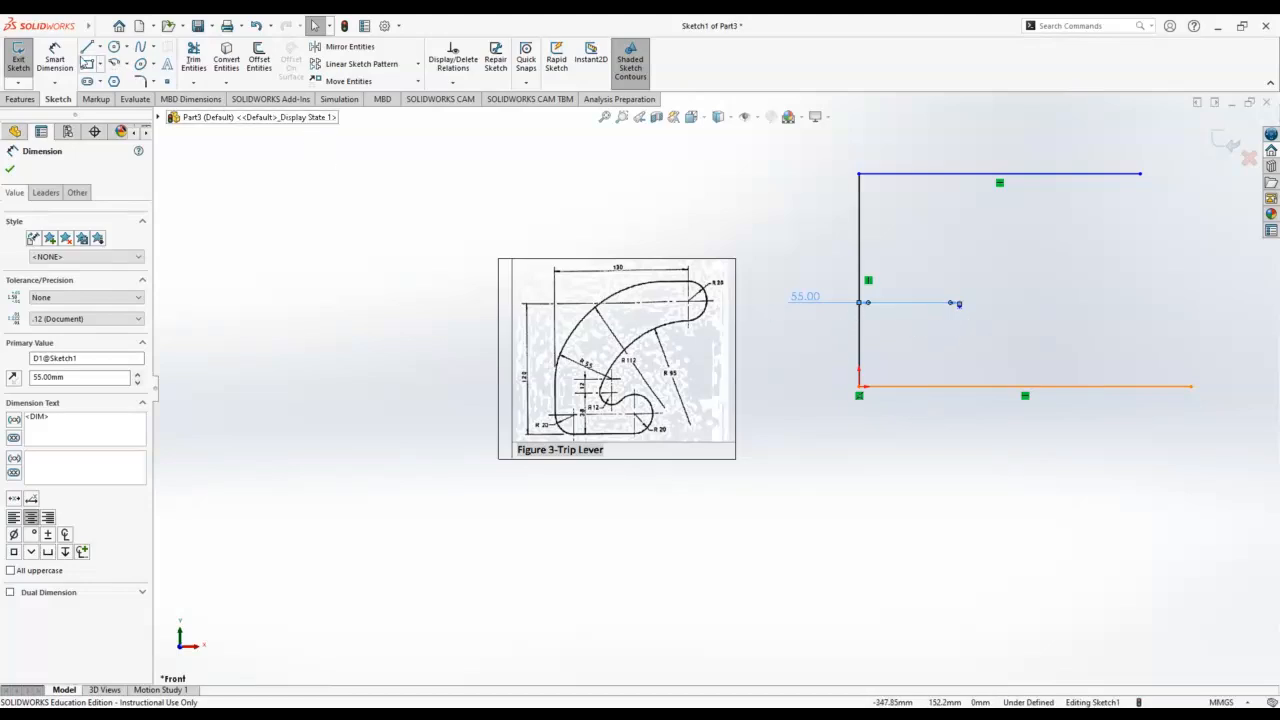
Step: Dimension the sketch point's height above the horizontal base line as 38+12 mm
left_click(55, 58)
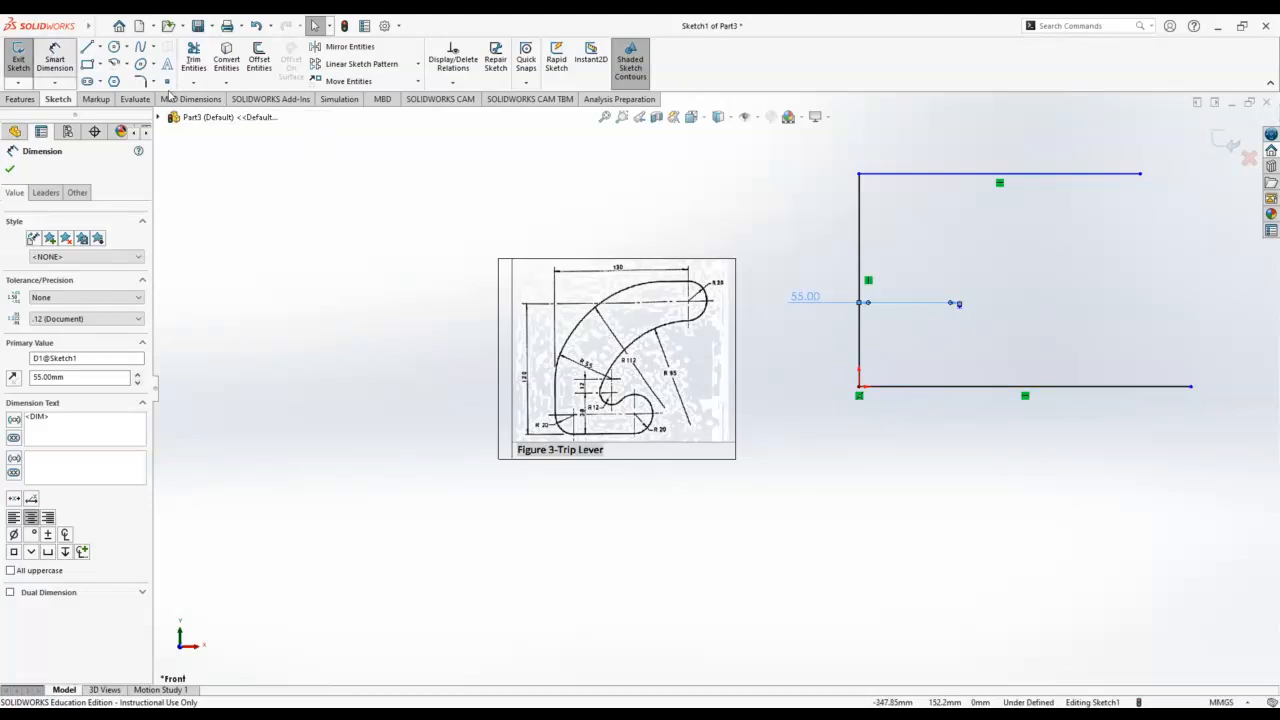
left_click(960, 308)
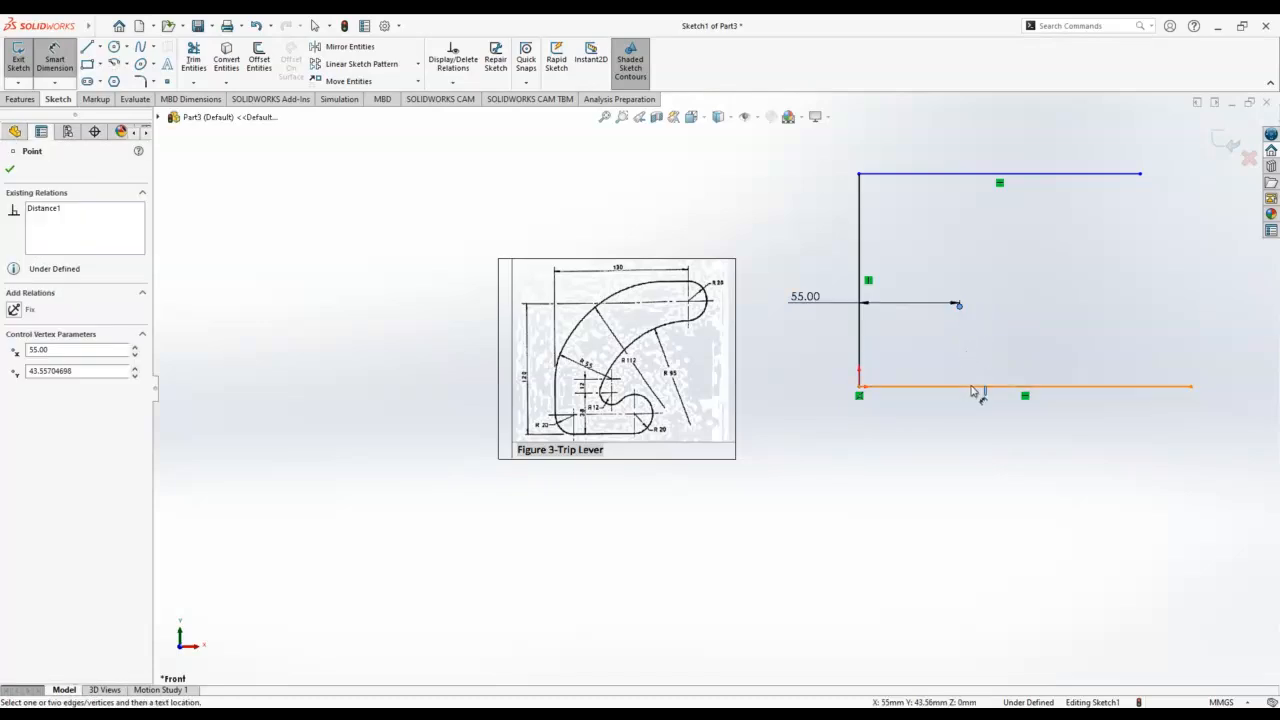
left_click(972, 388)
left_click(932, 360)
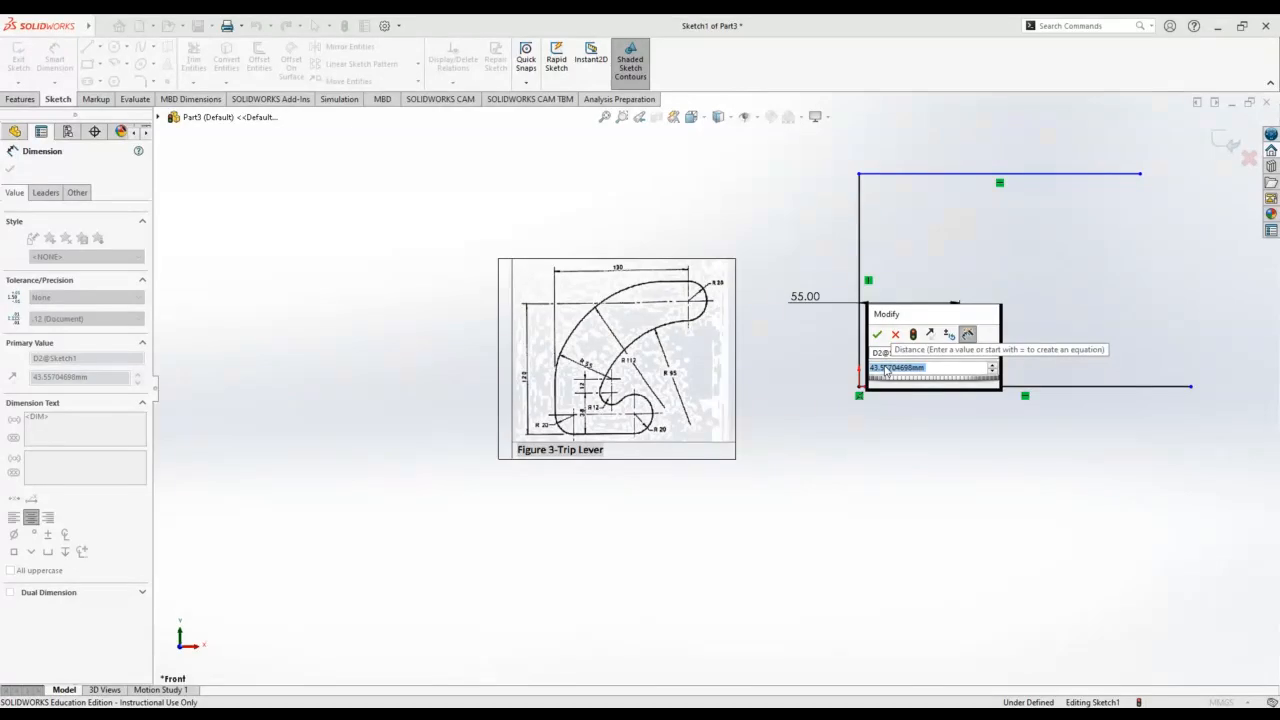
type("38+12")
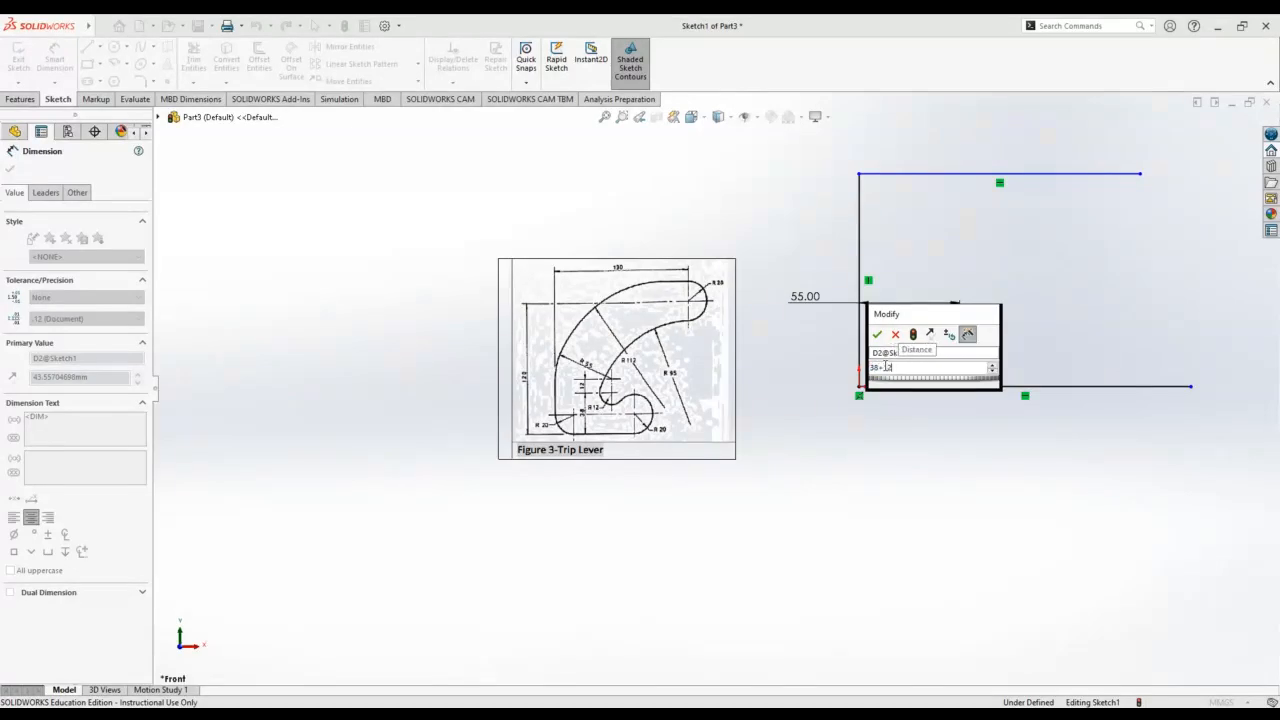
key("Return")
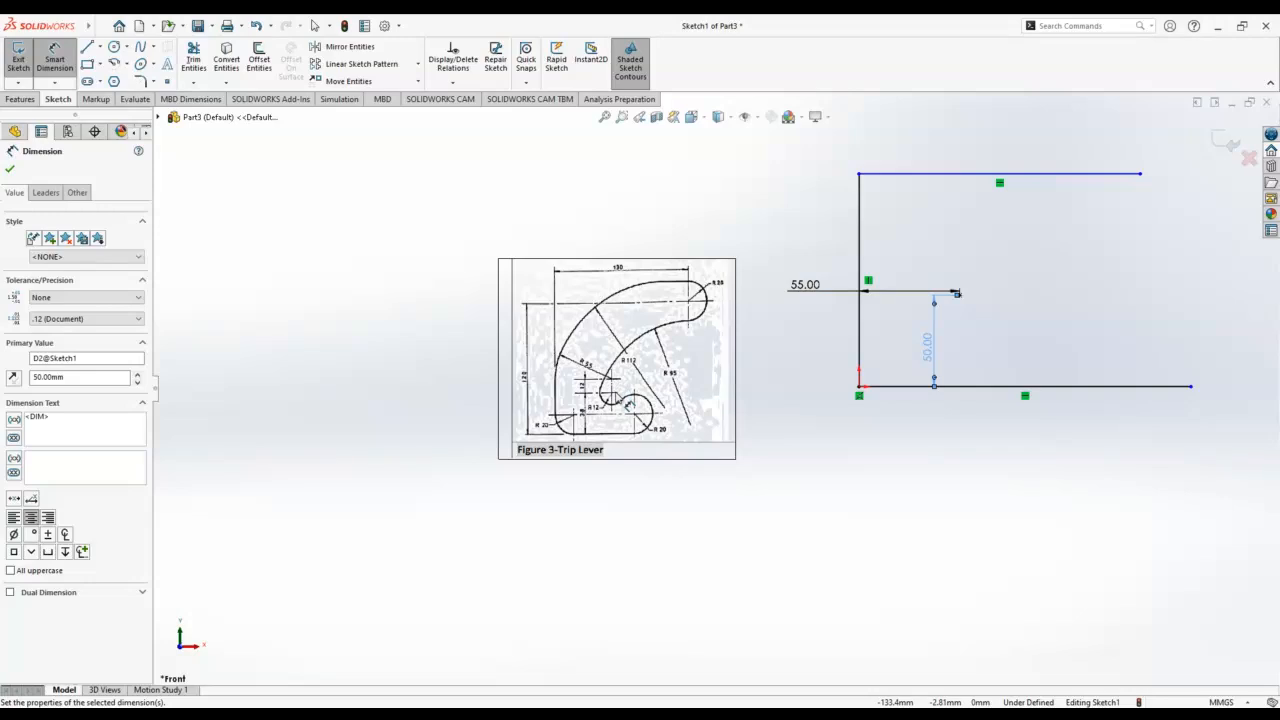
Step: Add a second sketch point below the first one and align the two points with a Vertical relation
left_click(167, 81)
left_click(982, 339)
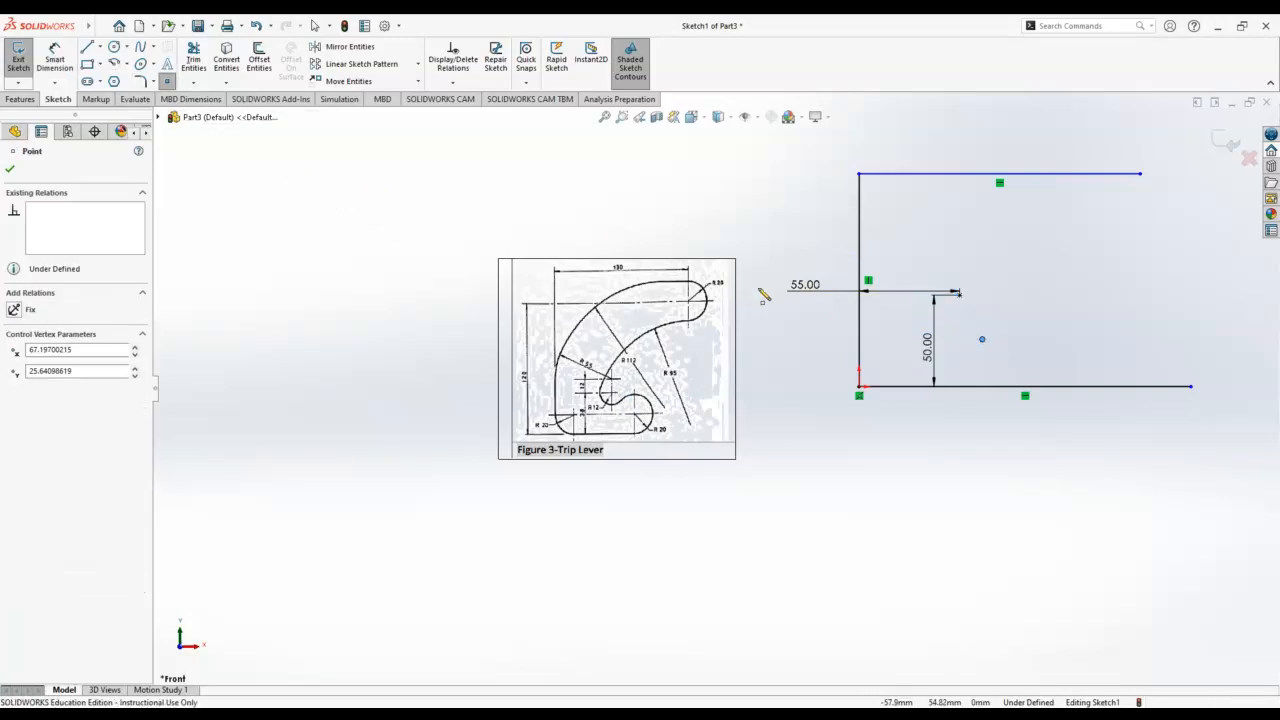
key("Escape")
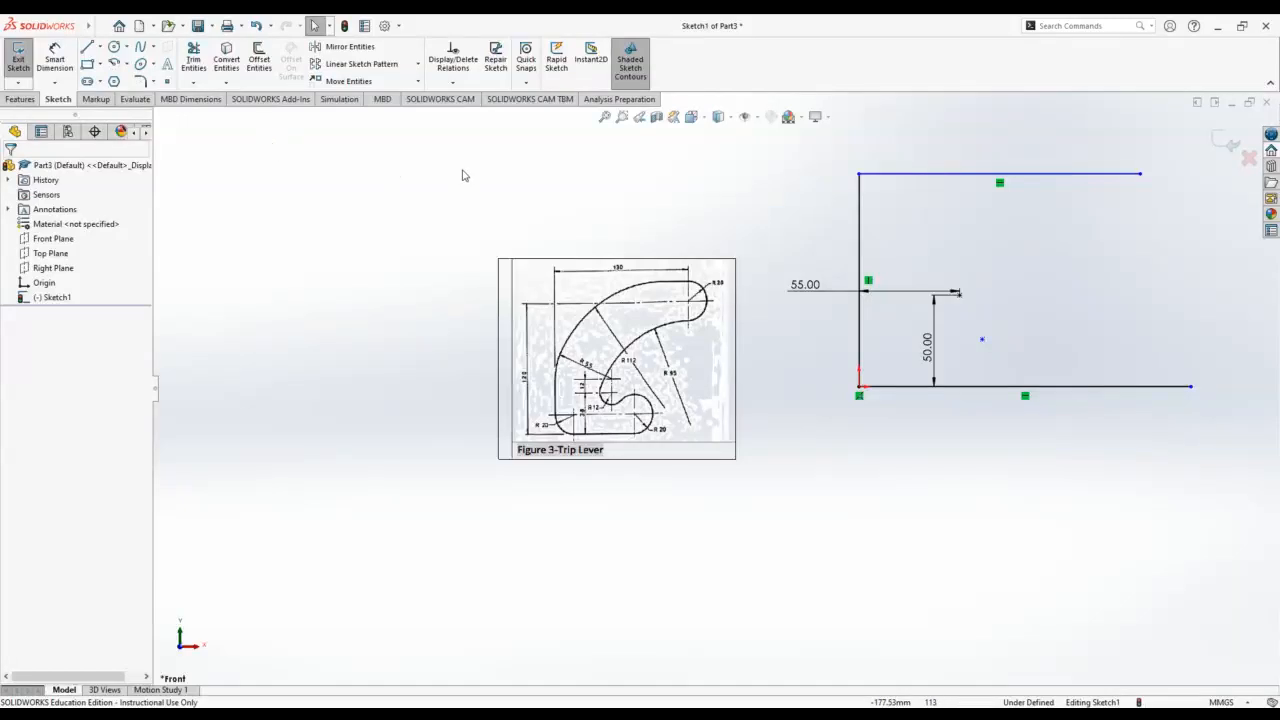
left_click_drag(967, 243, 1016, 364)
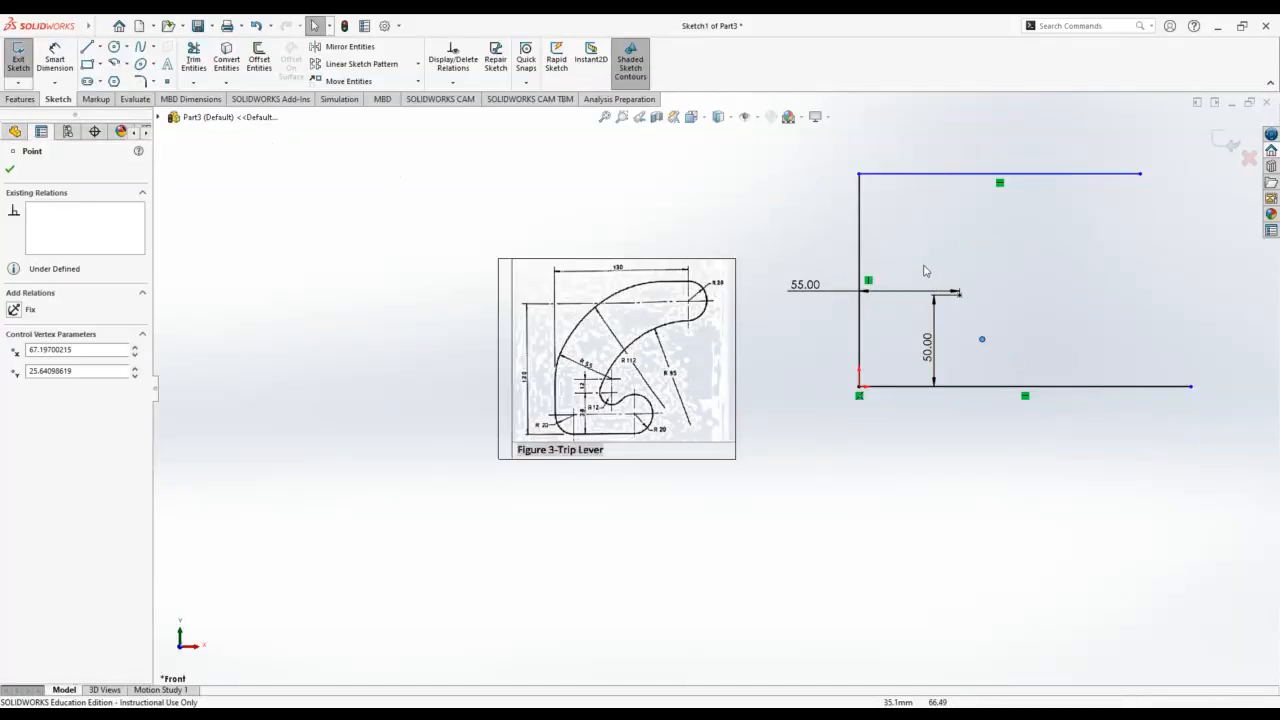
left_click_drag(922, 266, 980, 311)
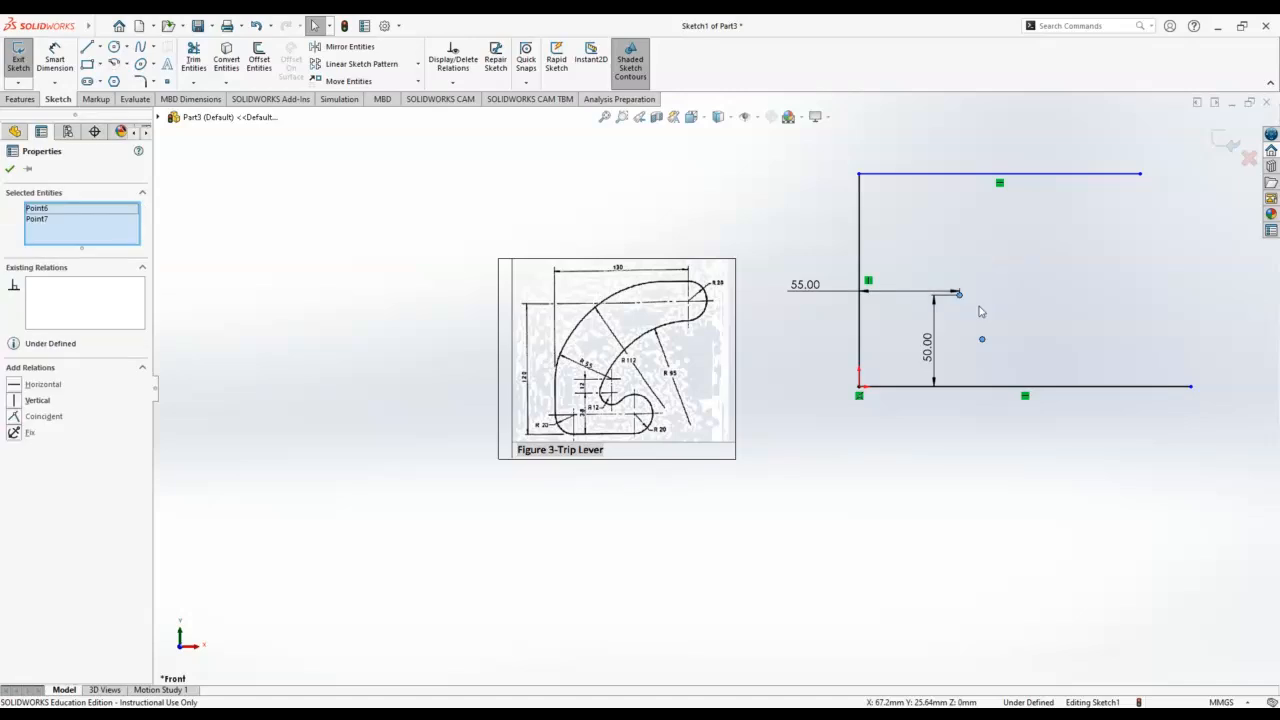
left_click(15, 400)
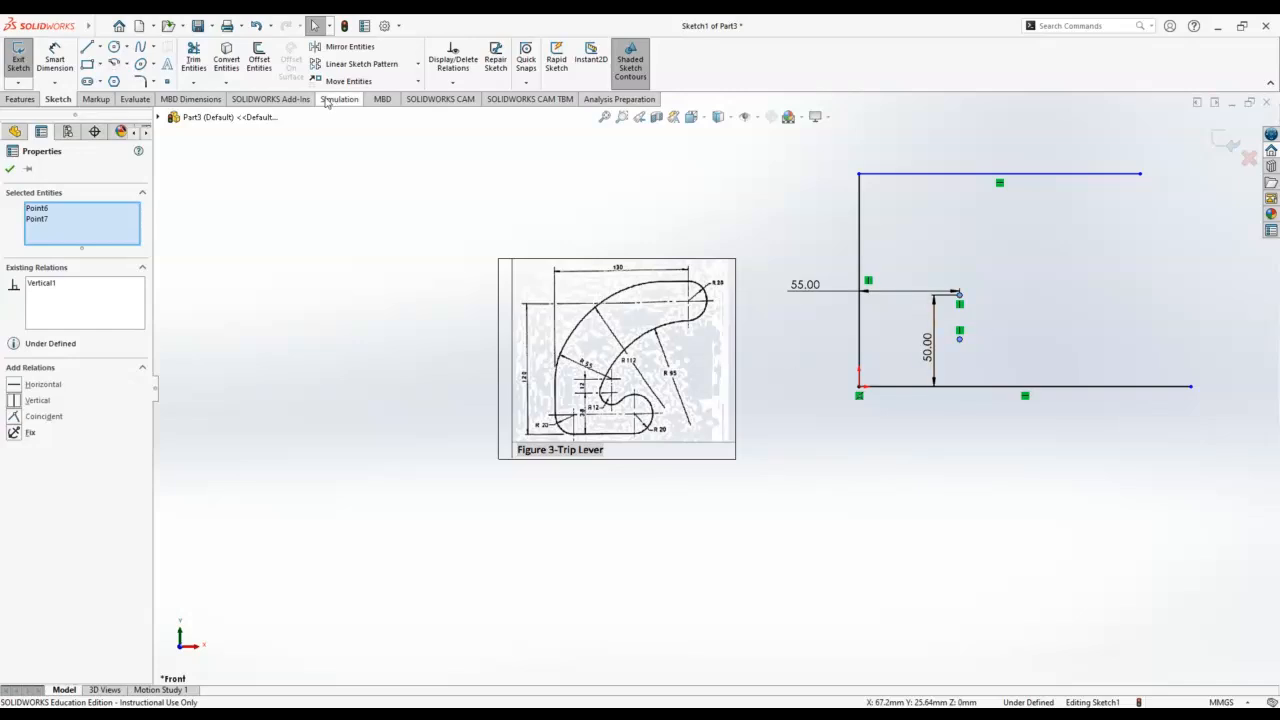
Step: Dimension the vertical distance between the two sketch points as 12 mm
left_click(55, 60)
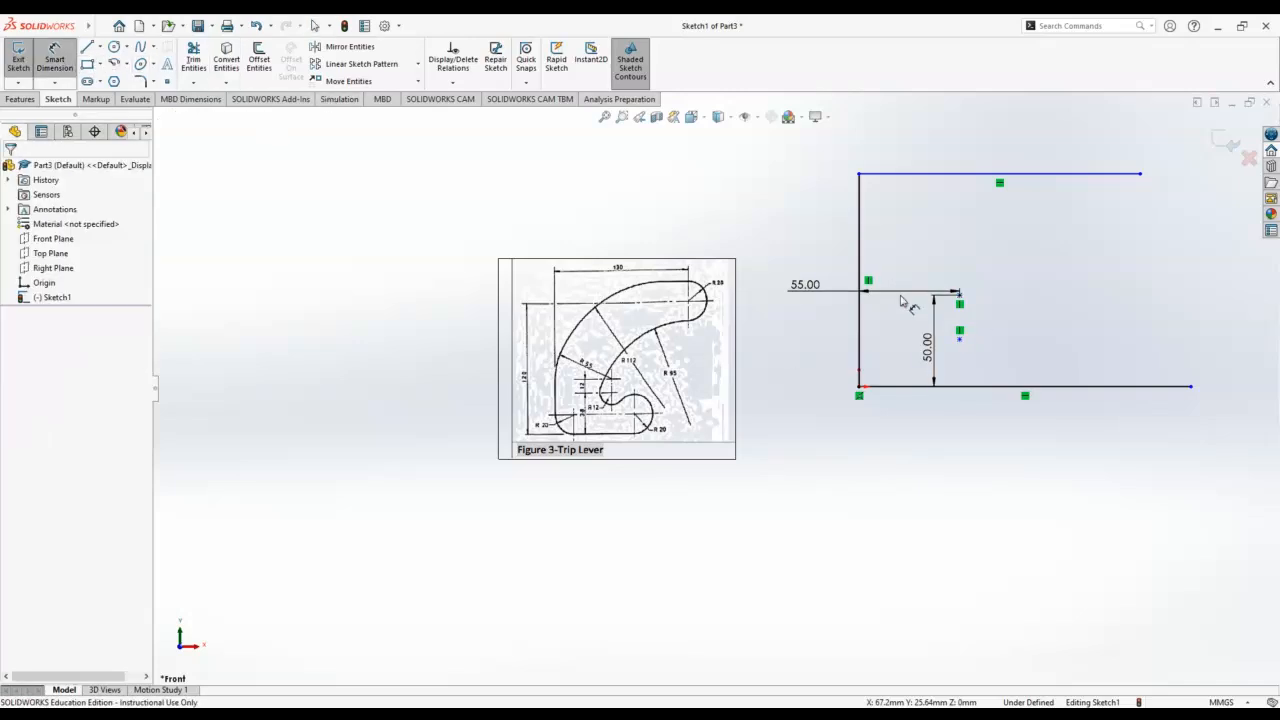
left_click(959, 294)
left_click(959, 338)
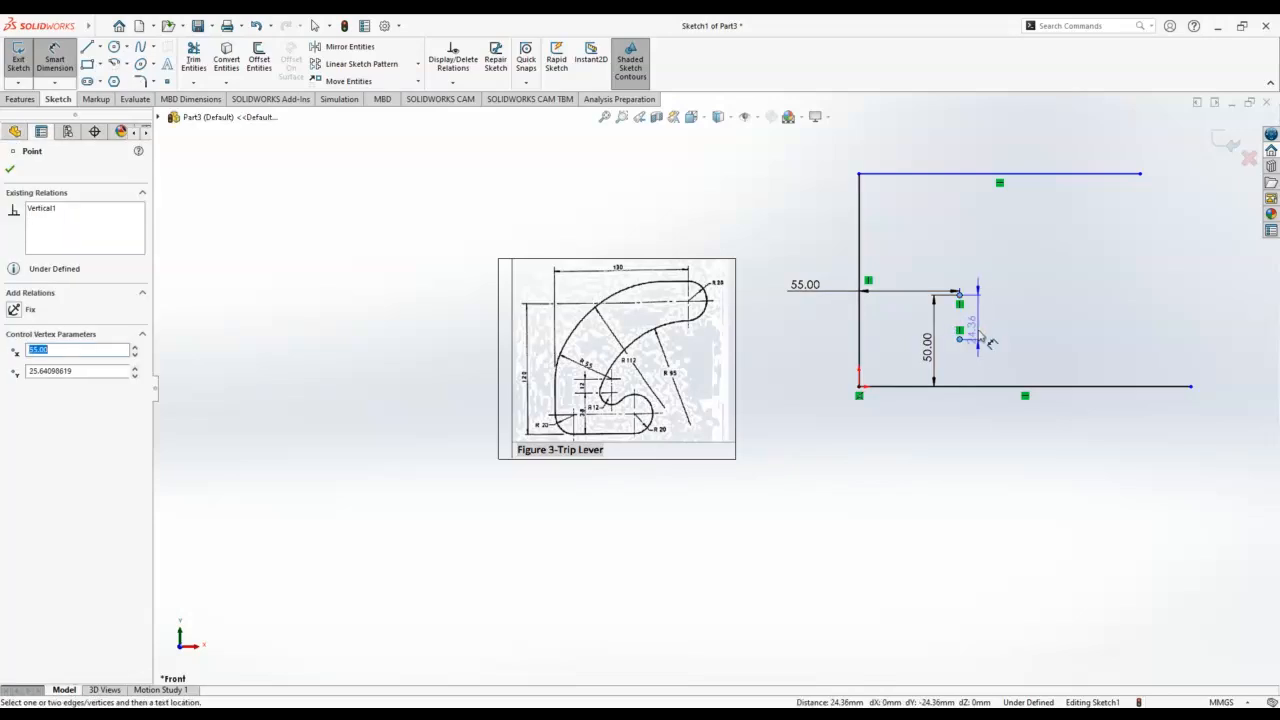
left_click(1001, 333)
type("12")
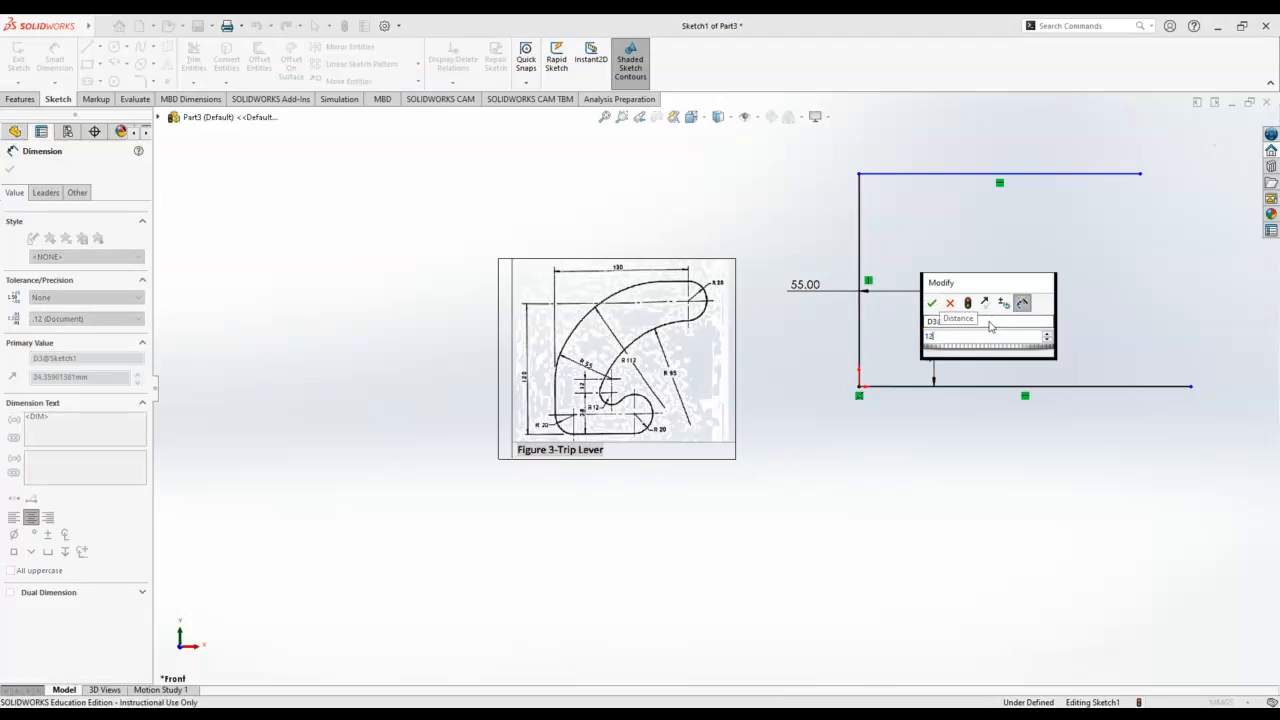
key("Return")
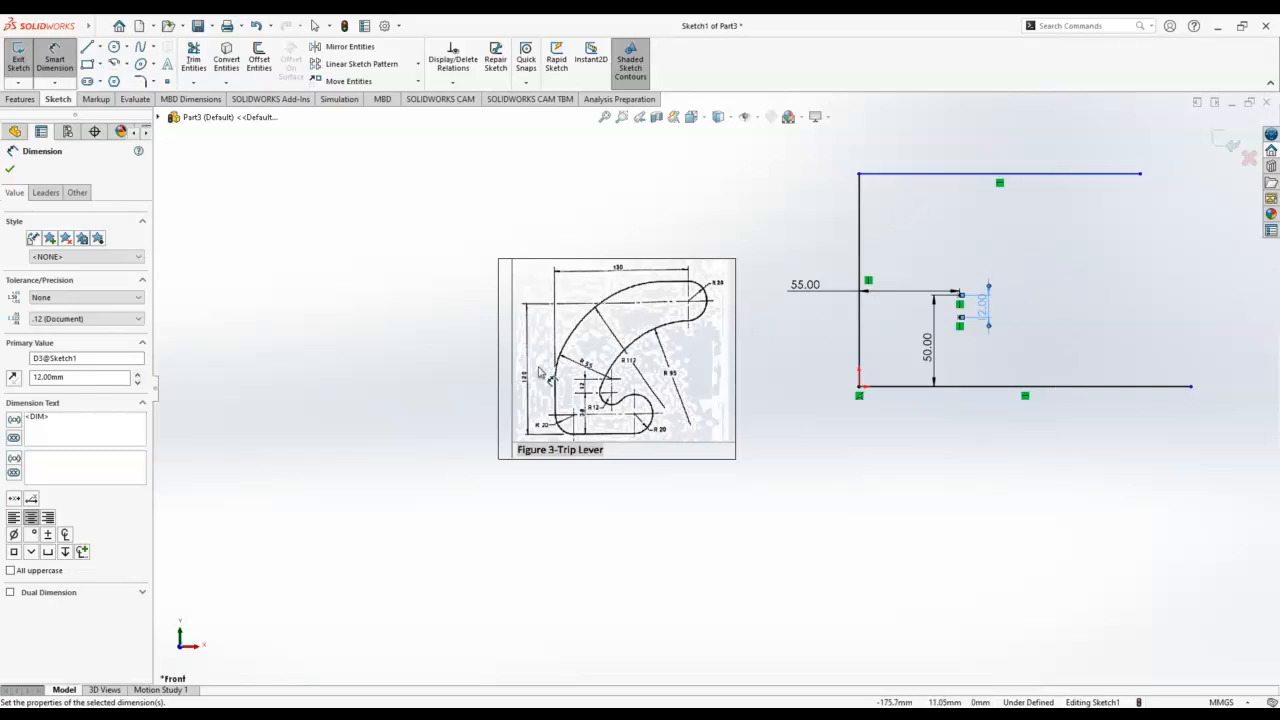
Step: Dimension the distance between the two horizontal lines as 120 mm and convert the upper line to construction geometry
scroll(530, 386, "down", 3)
scroll(530, 386, "up", 2)
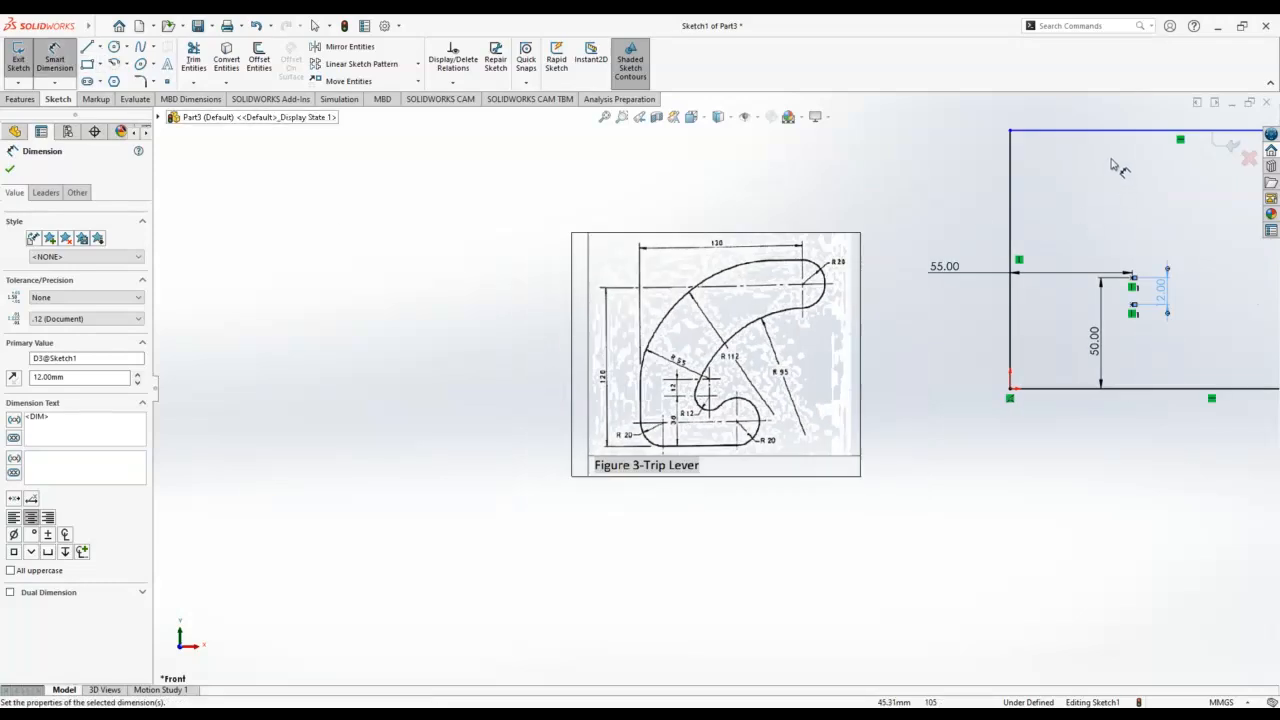
left_click(1128, 131)
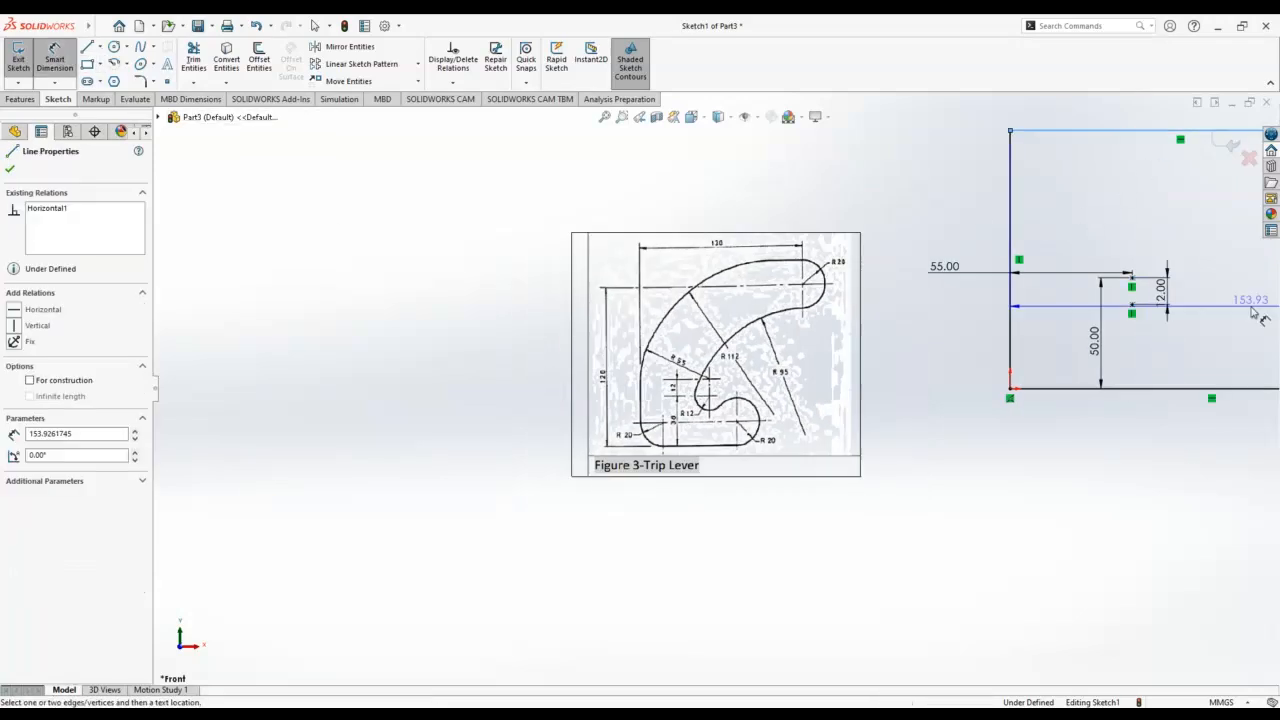
left_click(1258, 393)
left_click(882, 180)
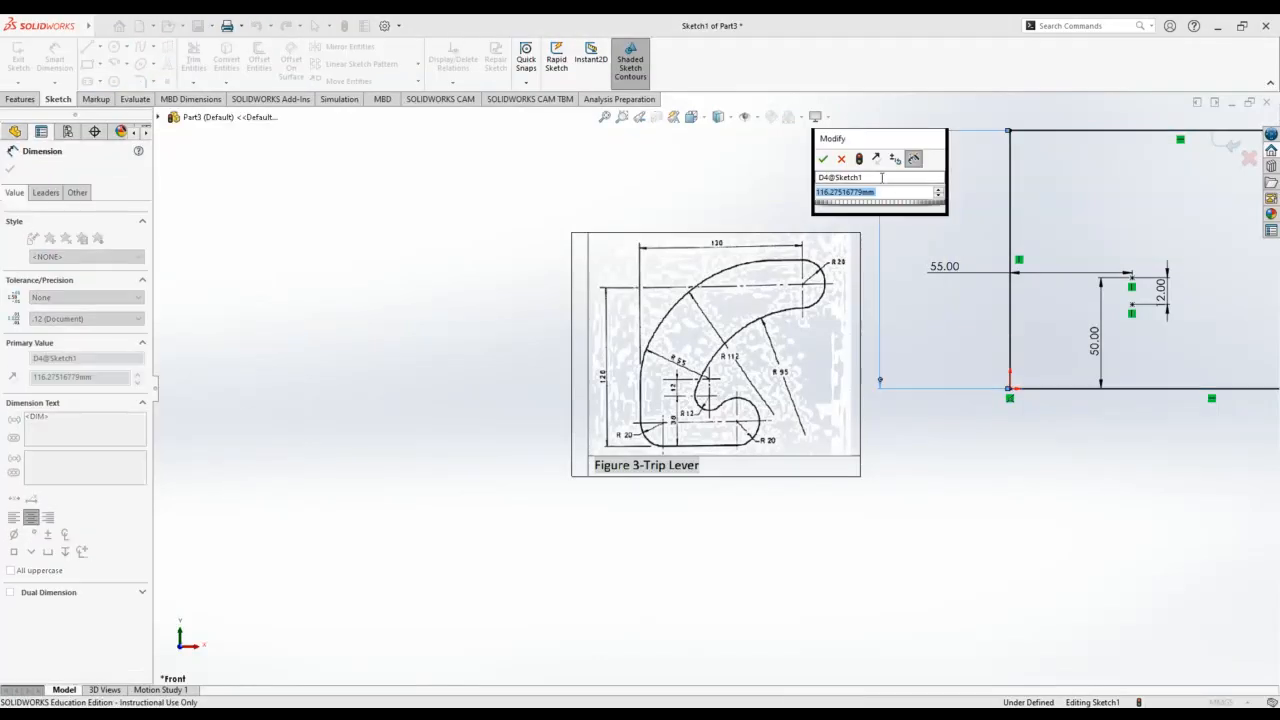
type("120")
key("Return")
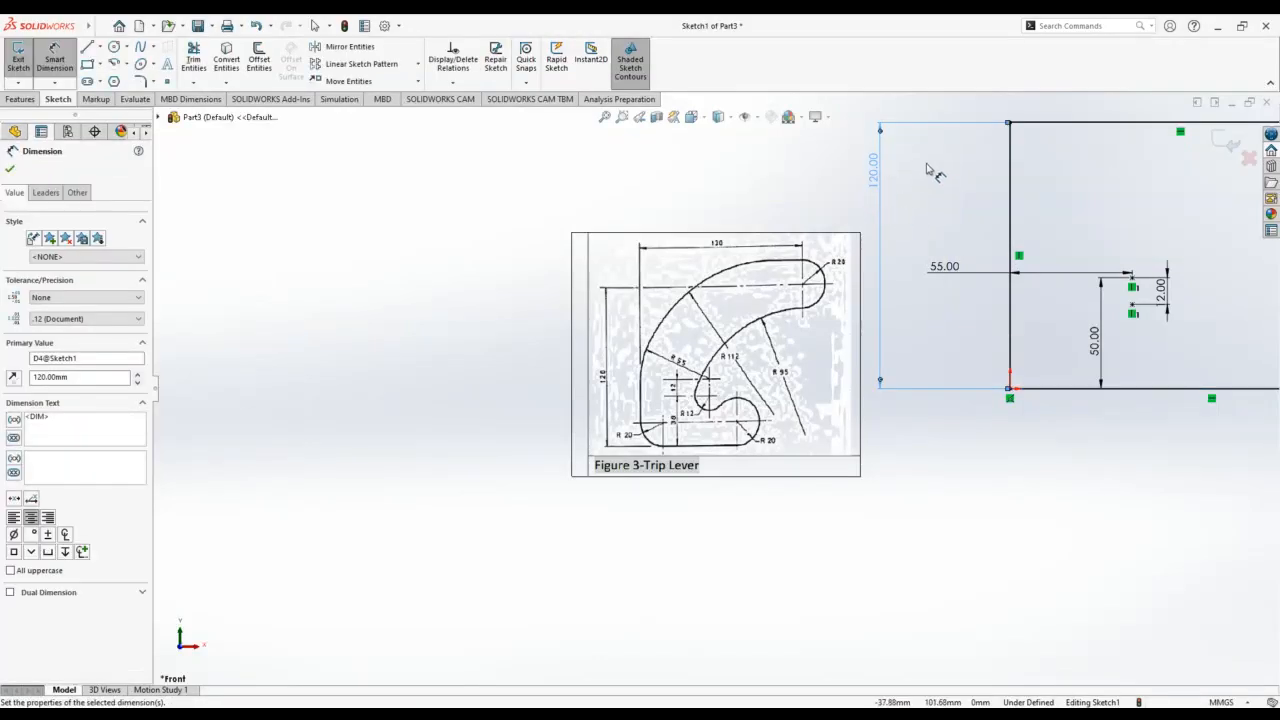
scroll(927, 163, "up", 3)
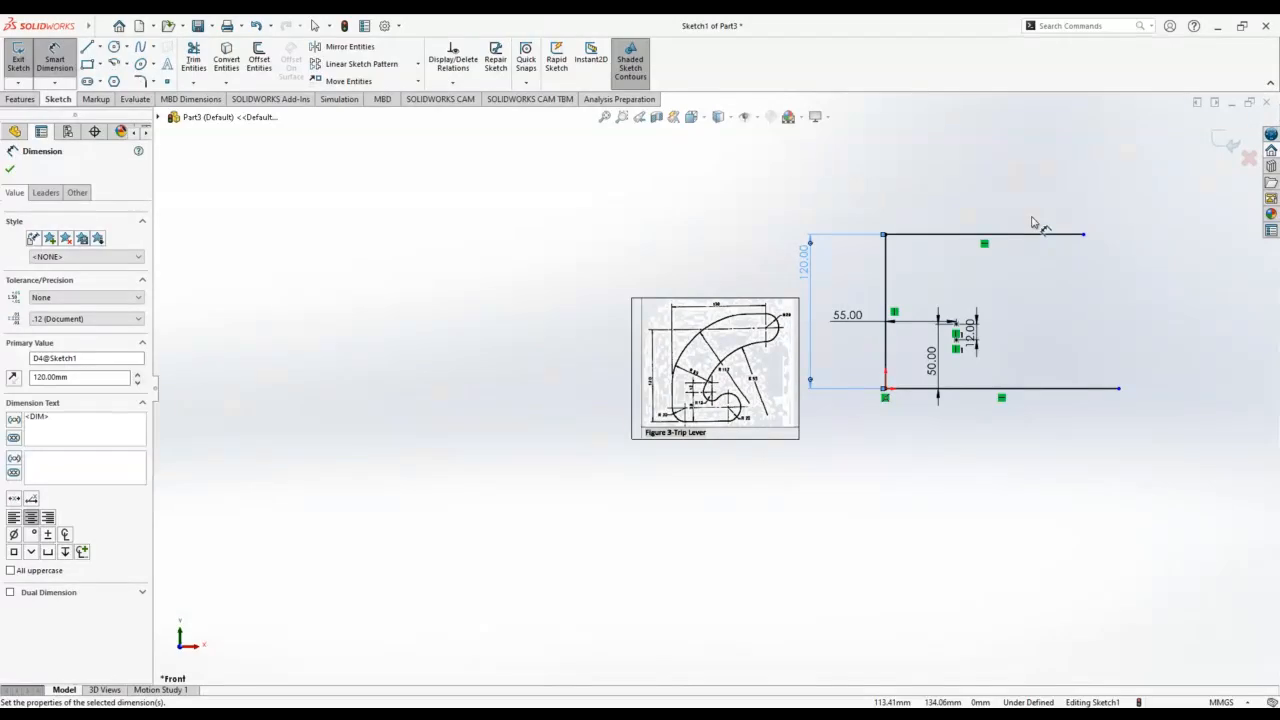
key("Escape")
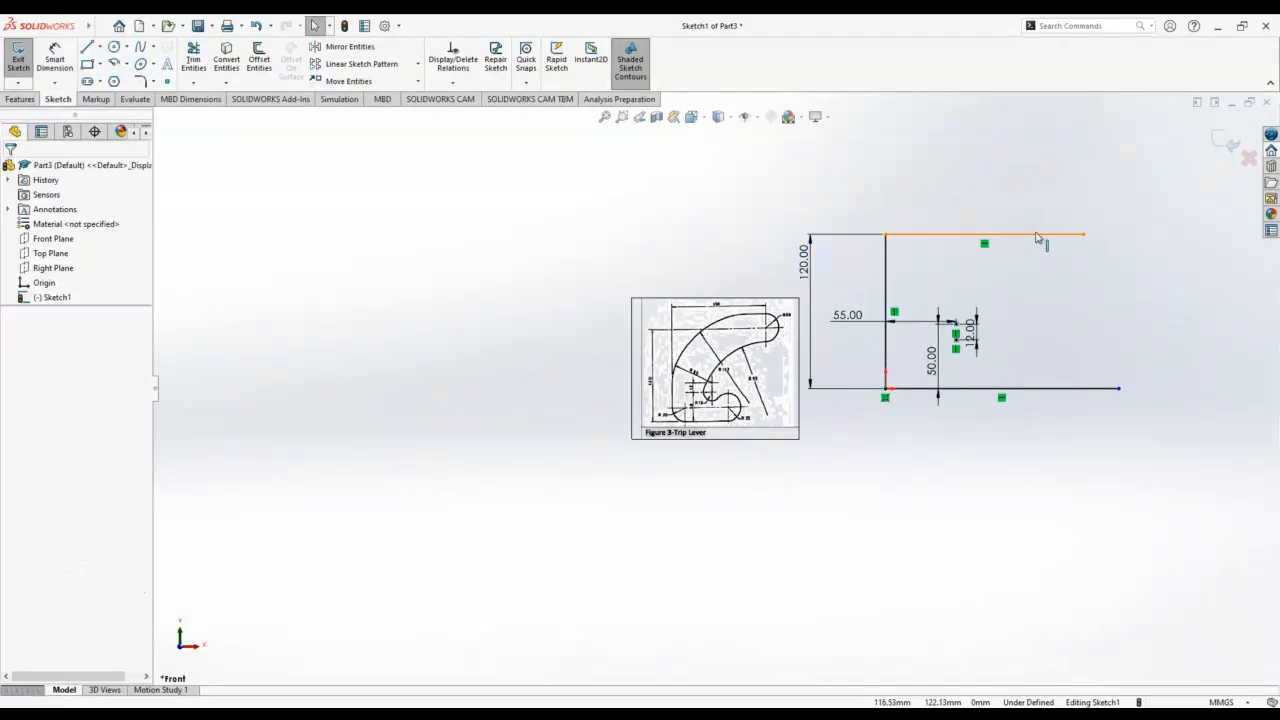
left_click(983, 234)
left_click(1106, 273)
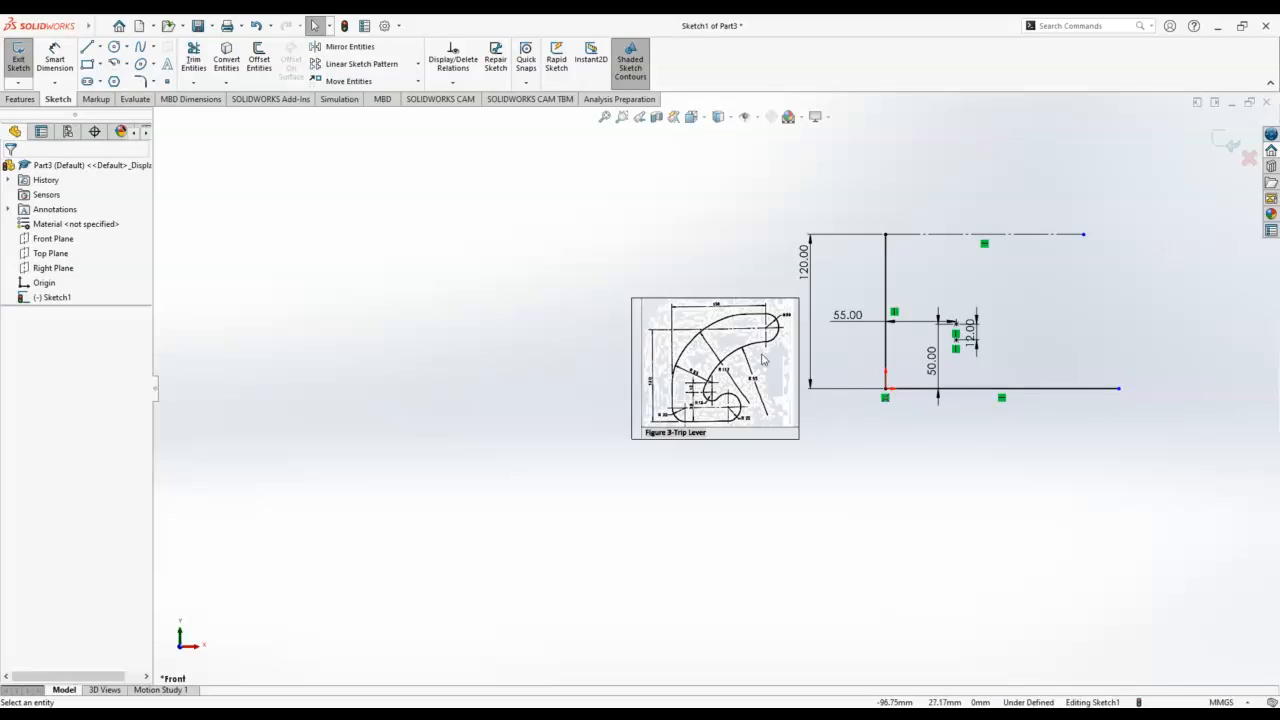
Step: Sketch a circle of 55 mm radius centred on the upper sketch point and tangent to the vertical line
left_click(114, 47)
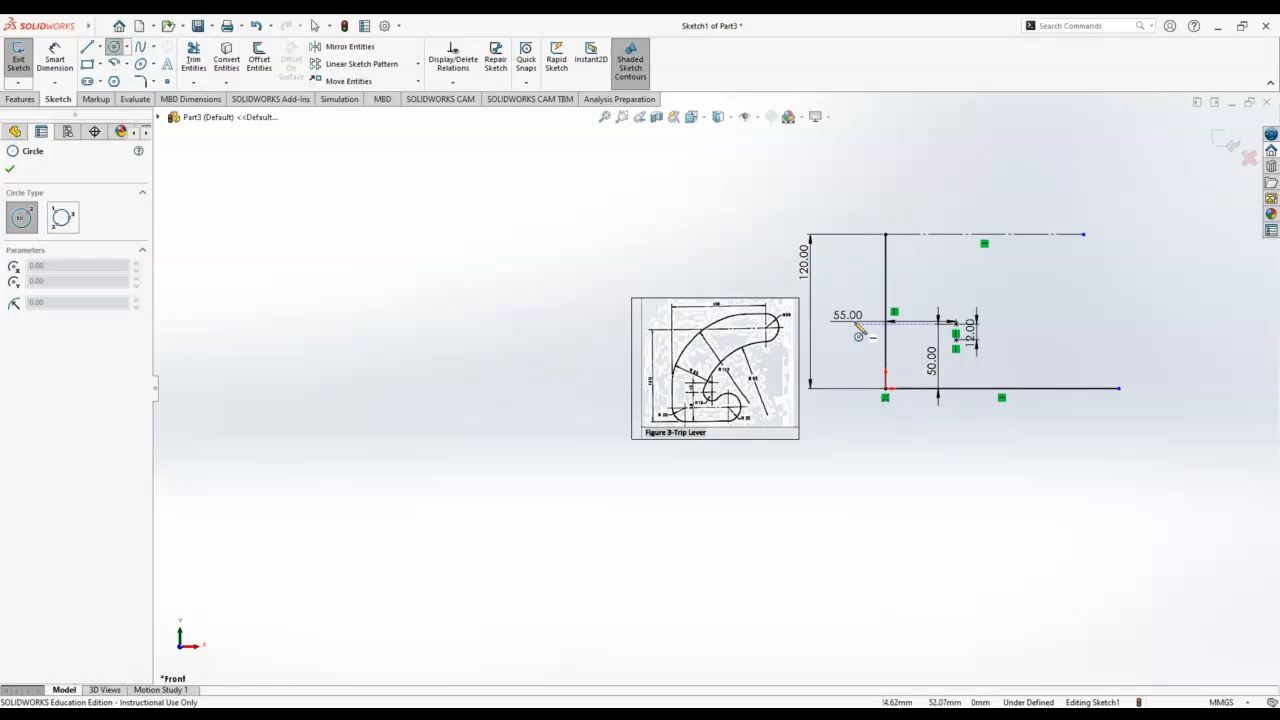
left_click(957, 325)
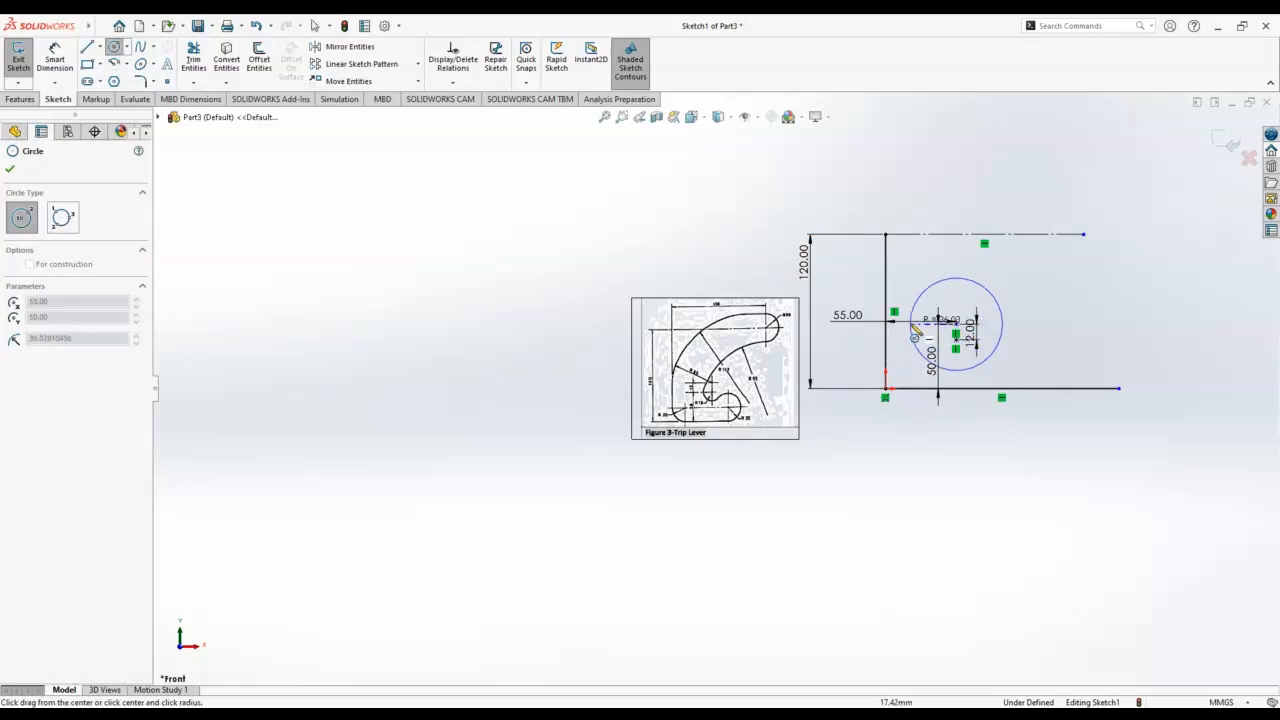
left_click(888, 332)
key("Escape")
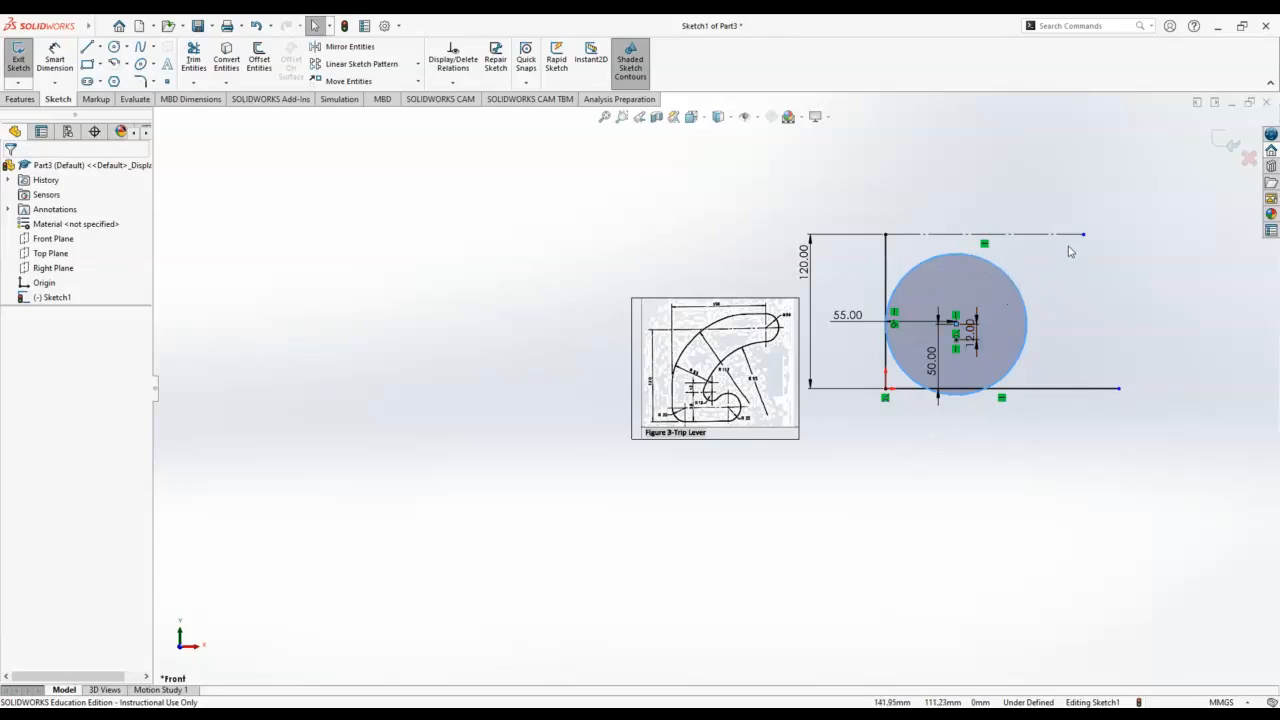
Step: Sketch a separate circle in the empty area on the far side of the reference picture and set its radius to 112 mm
scroll(727, 391, "up", 5)
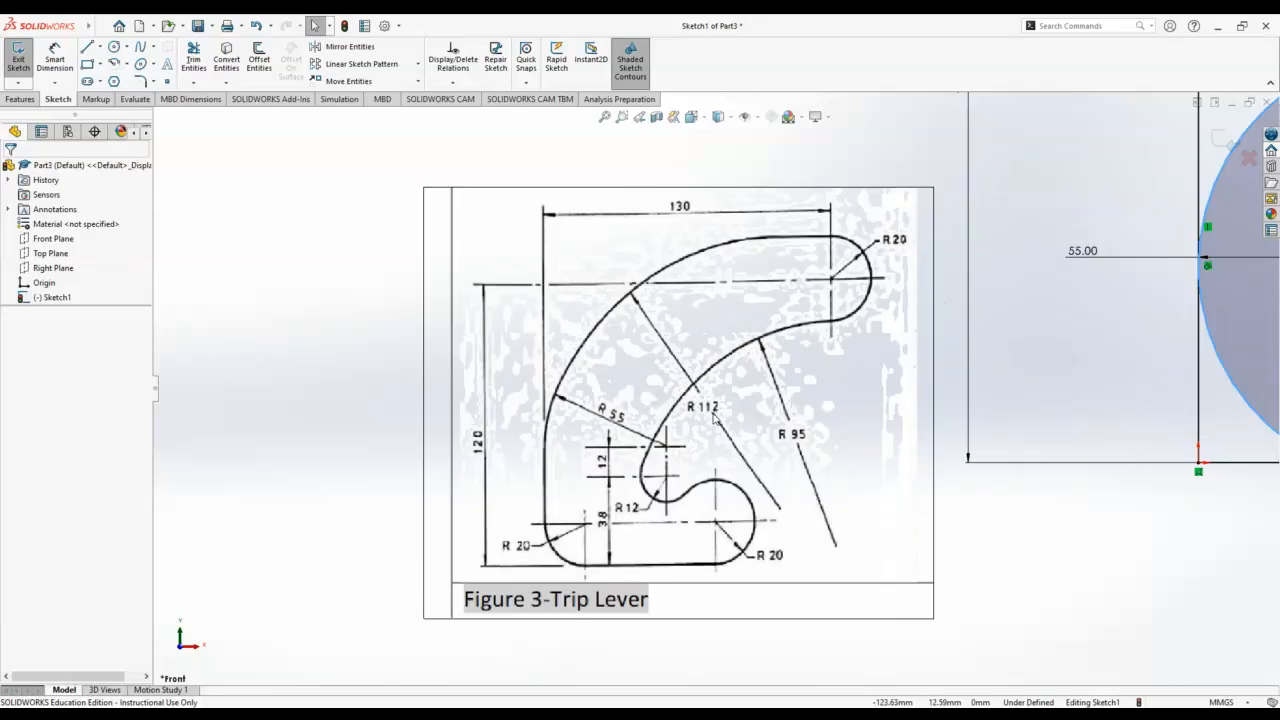
scroll(714, 418, "down", 6)
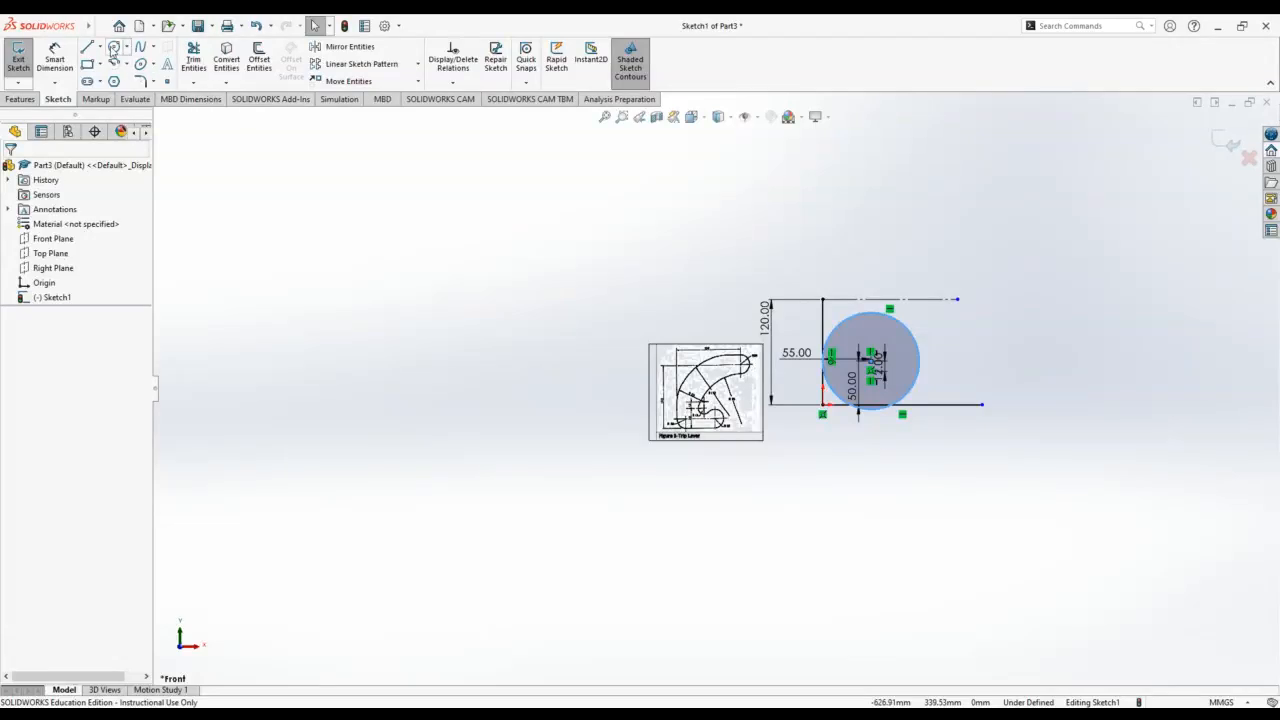
left_click(113, 47)
left_click(412, 469)
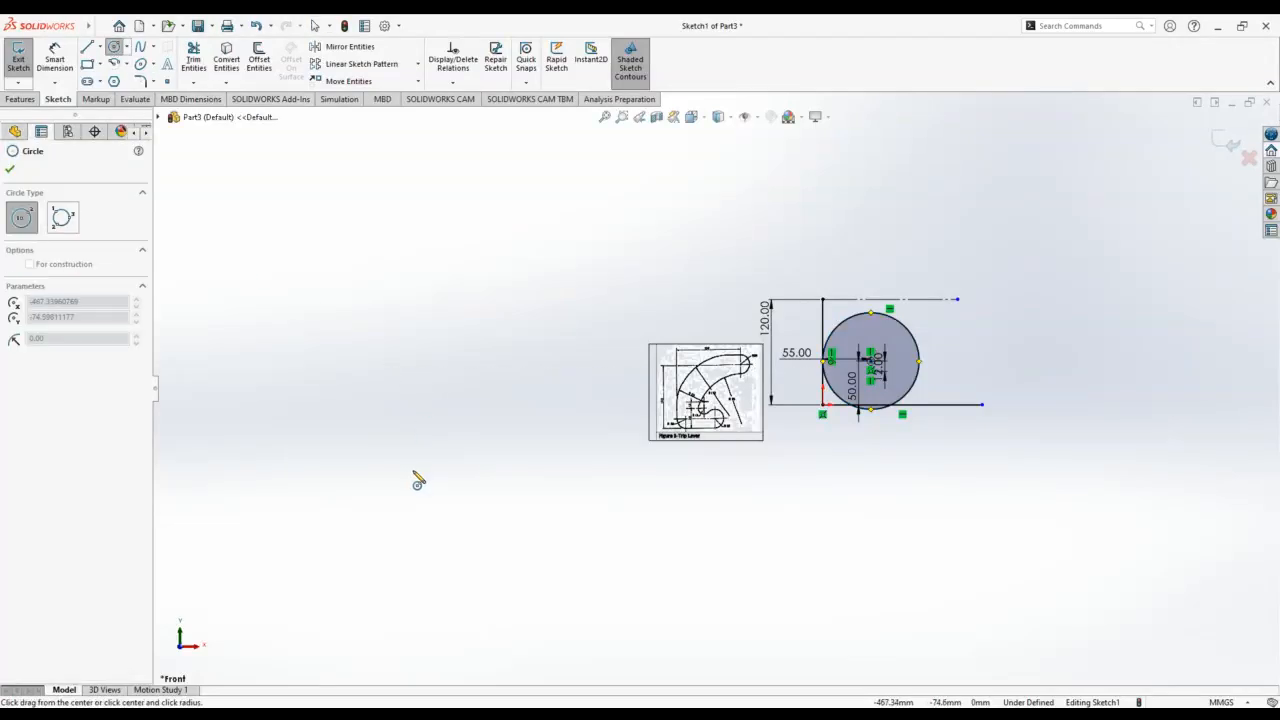
left_click(375, 333)
type("112")
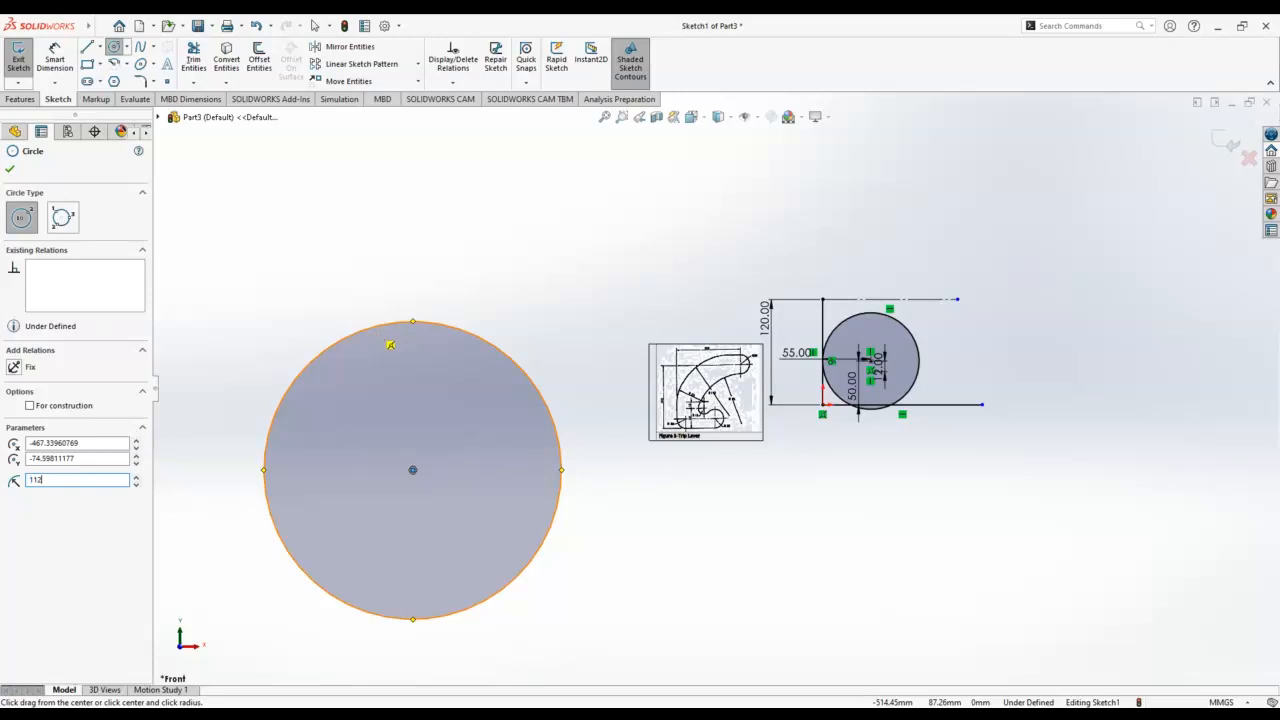
key("Return")
left_click(11, 170)
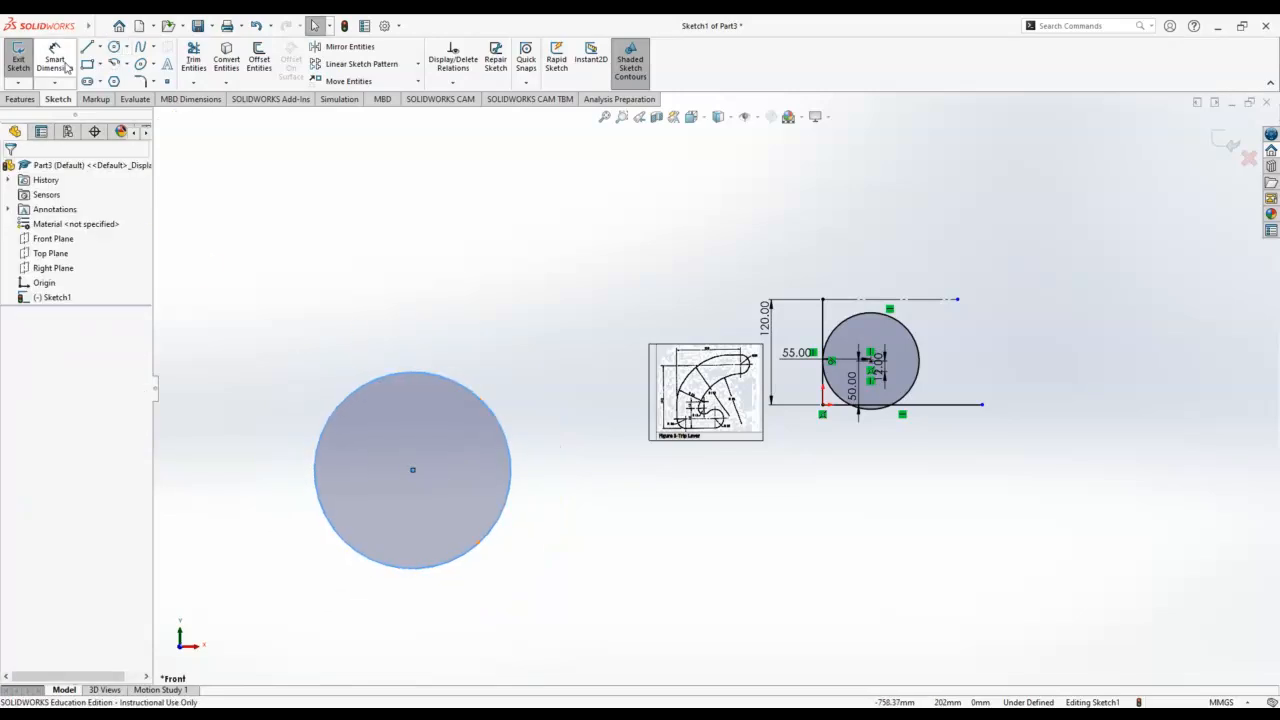
Step: Dimension the diameter of the separate large circle as 224 mm
left_click(60, 62)
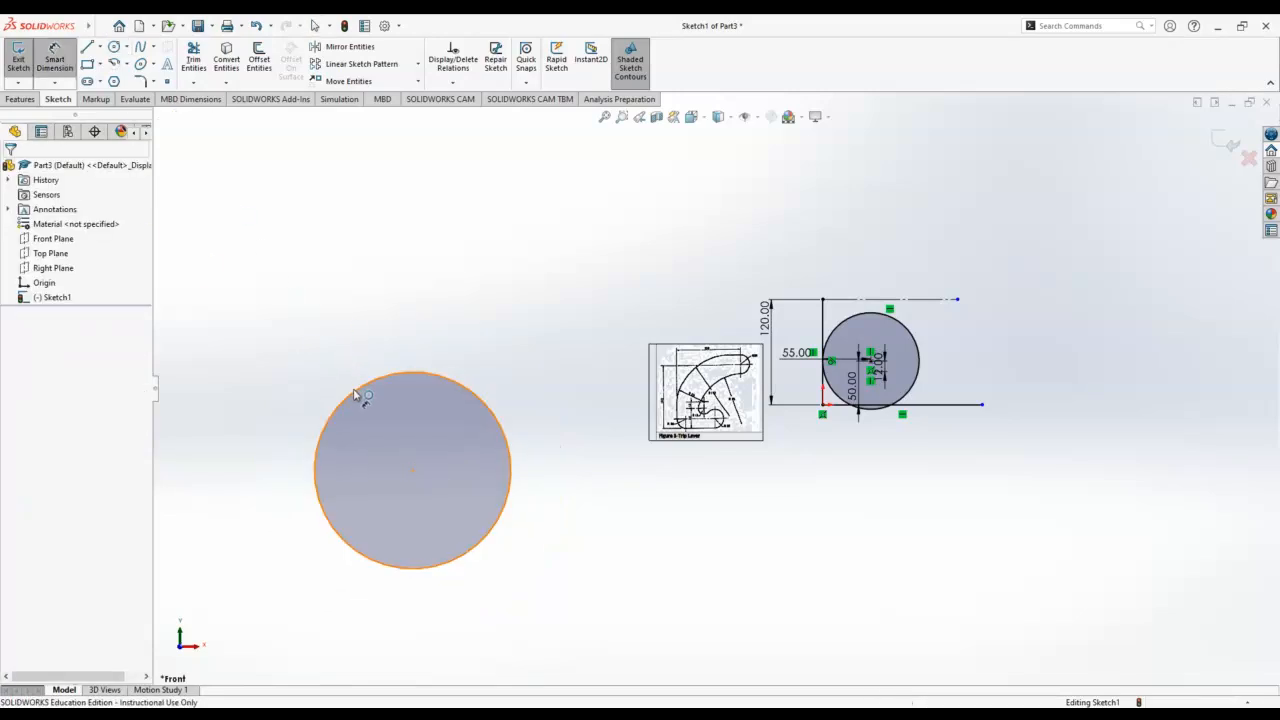
left_click(355, 392)
left_click(345, 343)
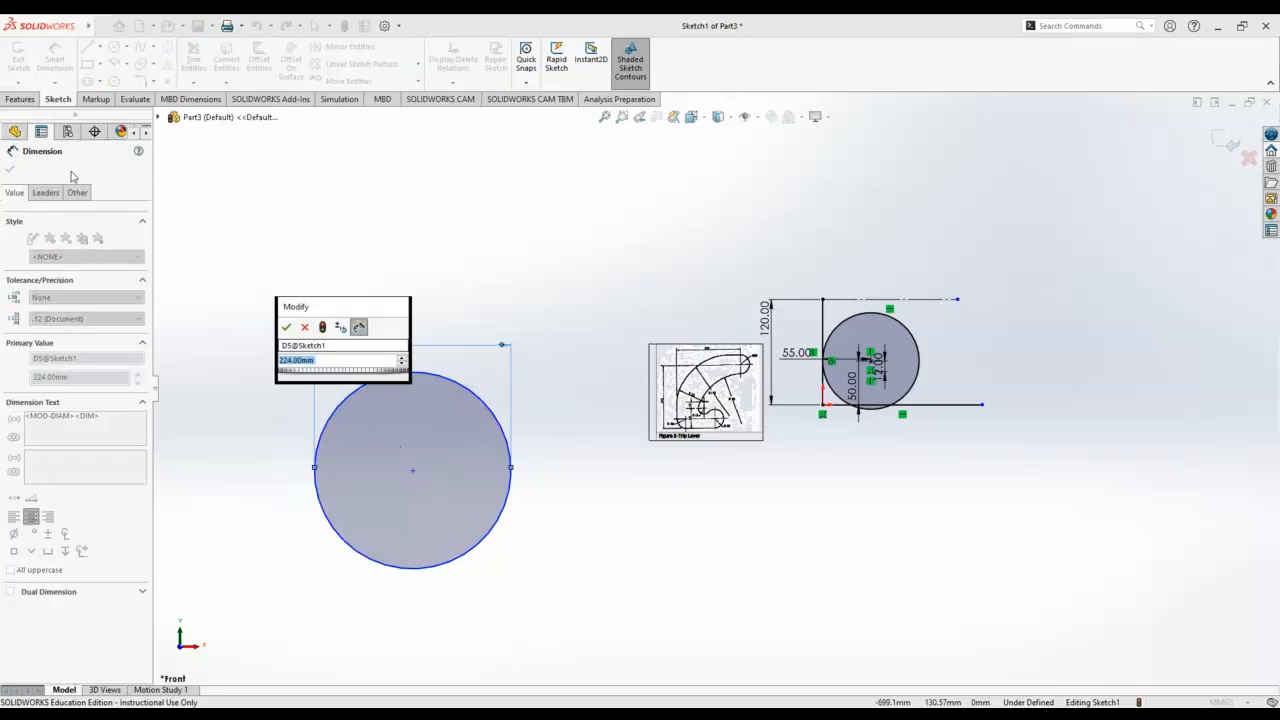
left_click(286, 328)
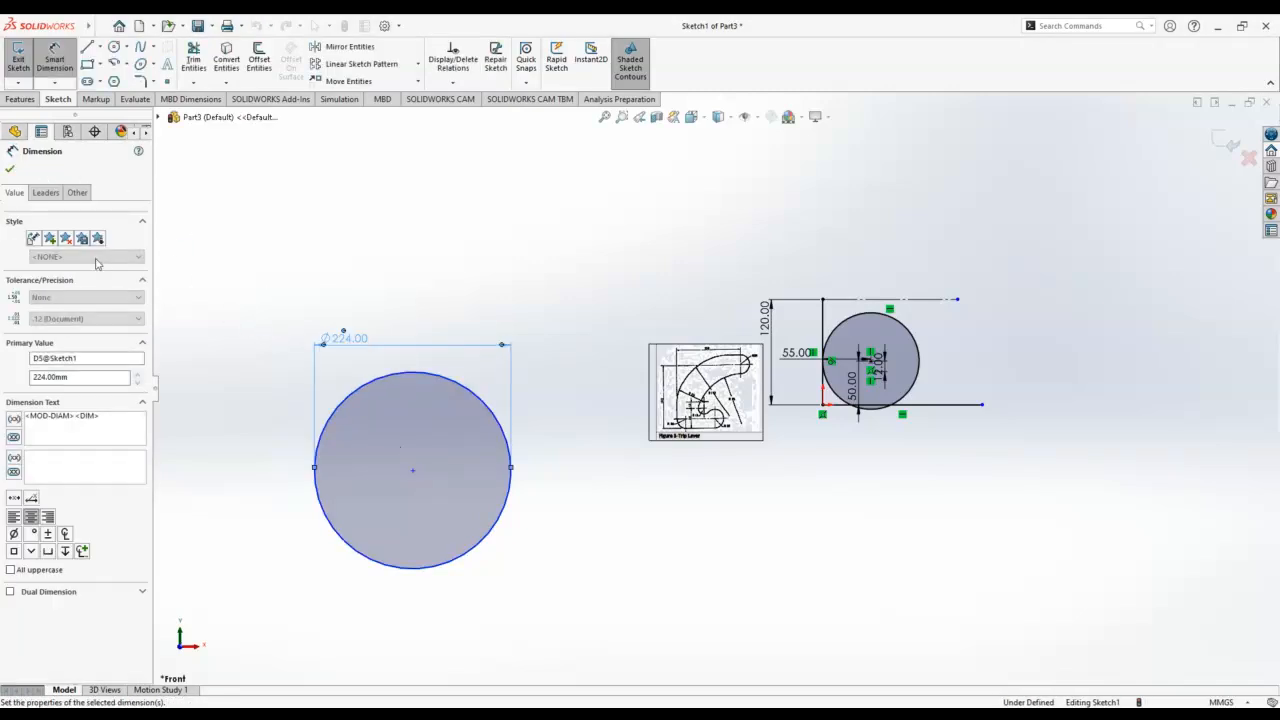
left_click(10, 169)
Step: Move the large circle over the smaller one, with its centre about 99 mm from the vertical line and 5 mm above the base line
left_click_drag(413, 470, 908, 410)
scroll(906, 428, "up", 5)
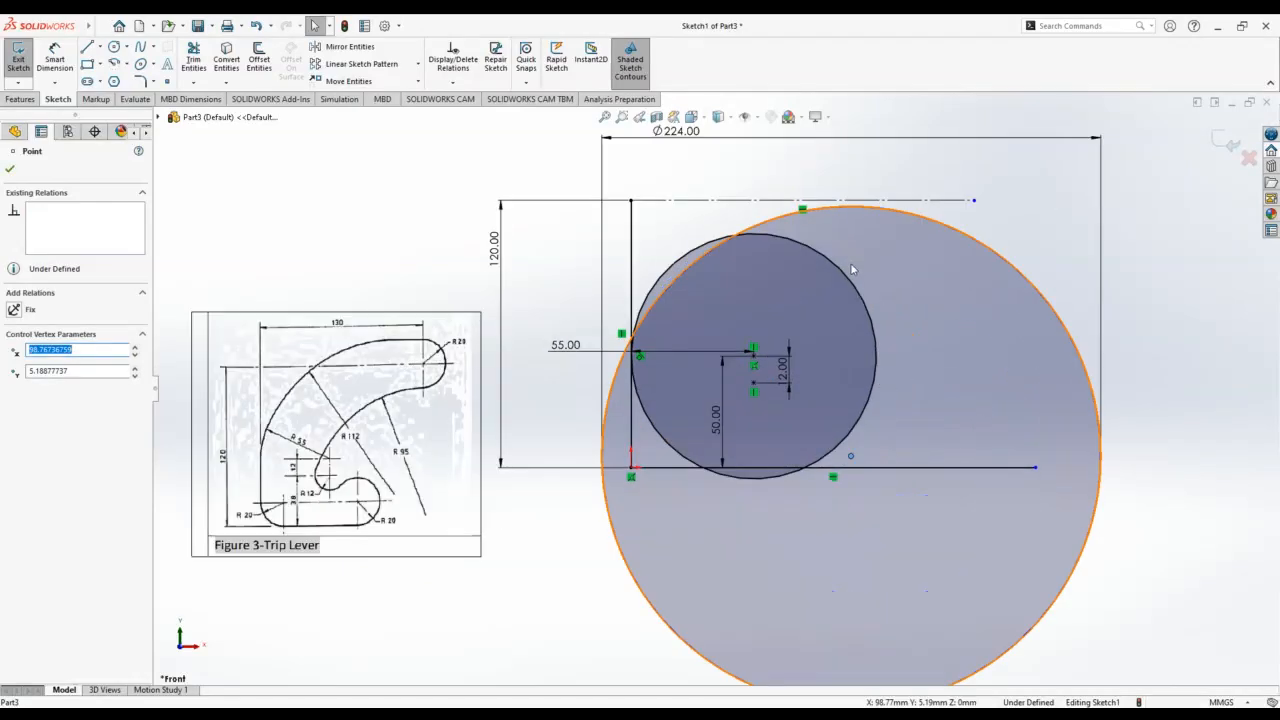
key("Escape")
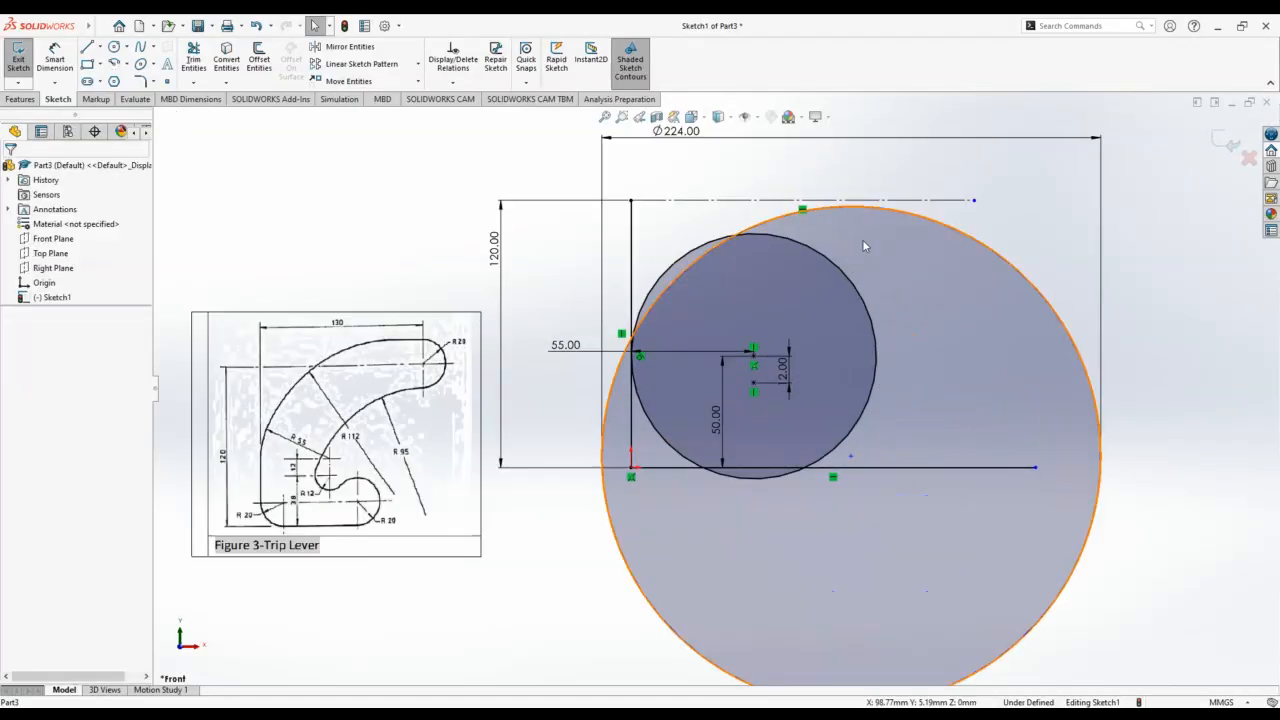
Step: Add a Tangent relation between the large circle and the upper construction line
left_click(993, 254)
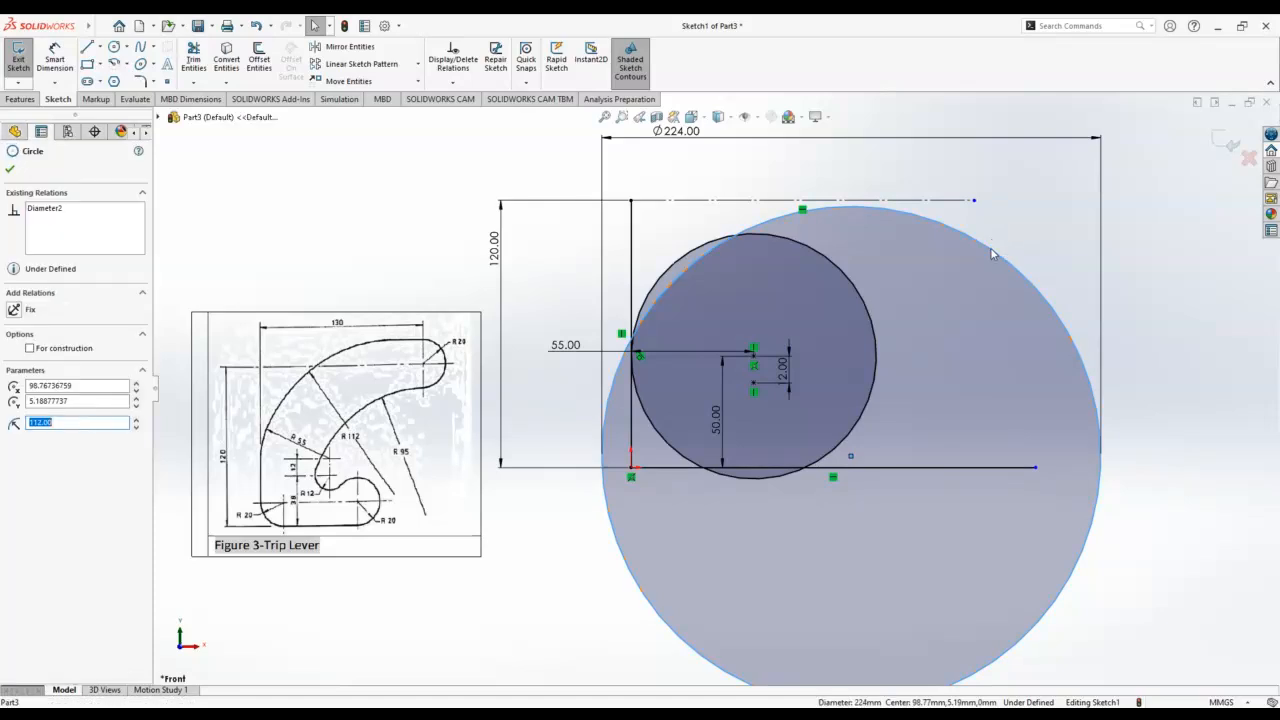
left_click(958, 201, "ctrl")
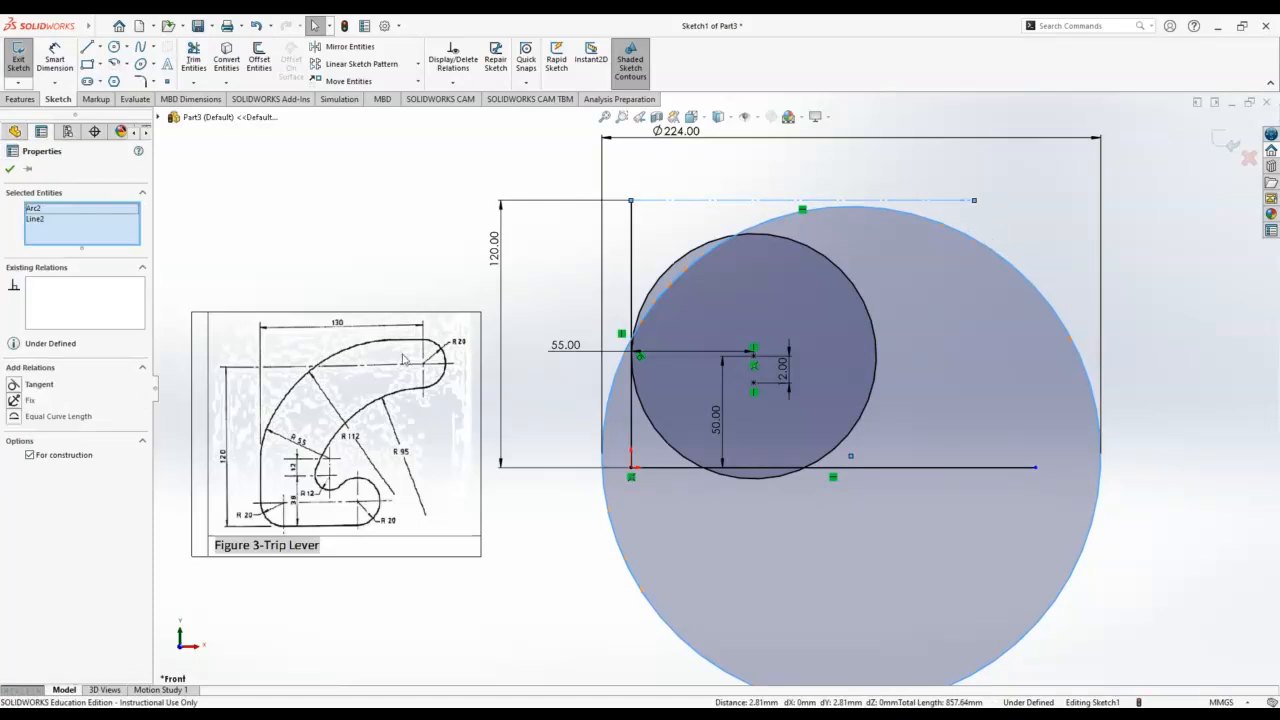
left_click(14, 385)
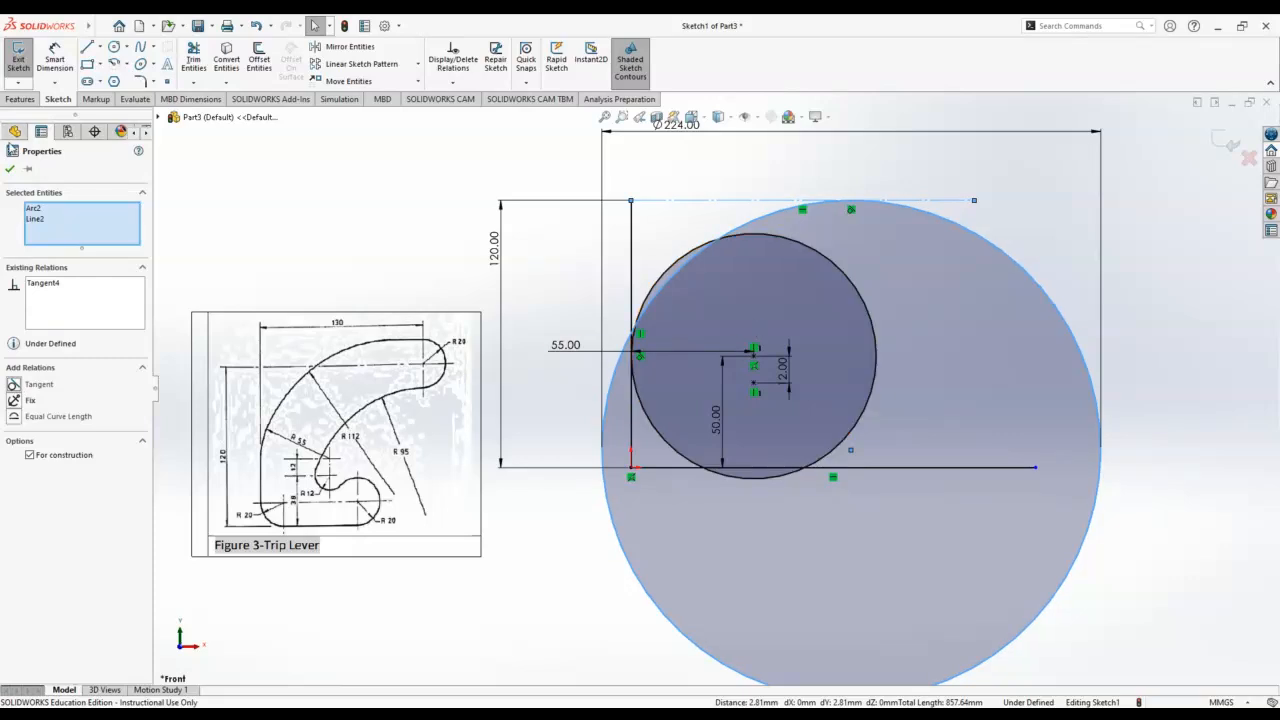
key("Escape")
Step: Add a Tangent relation between the 55 mm radius circle and the 112 mm radius circle
left_click(856, 291)
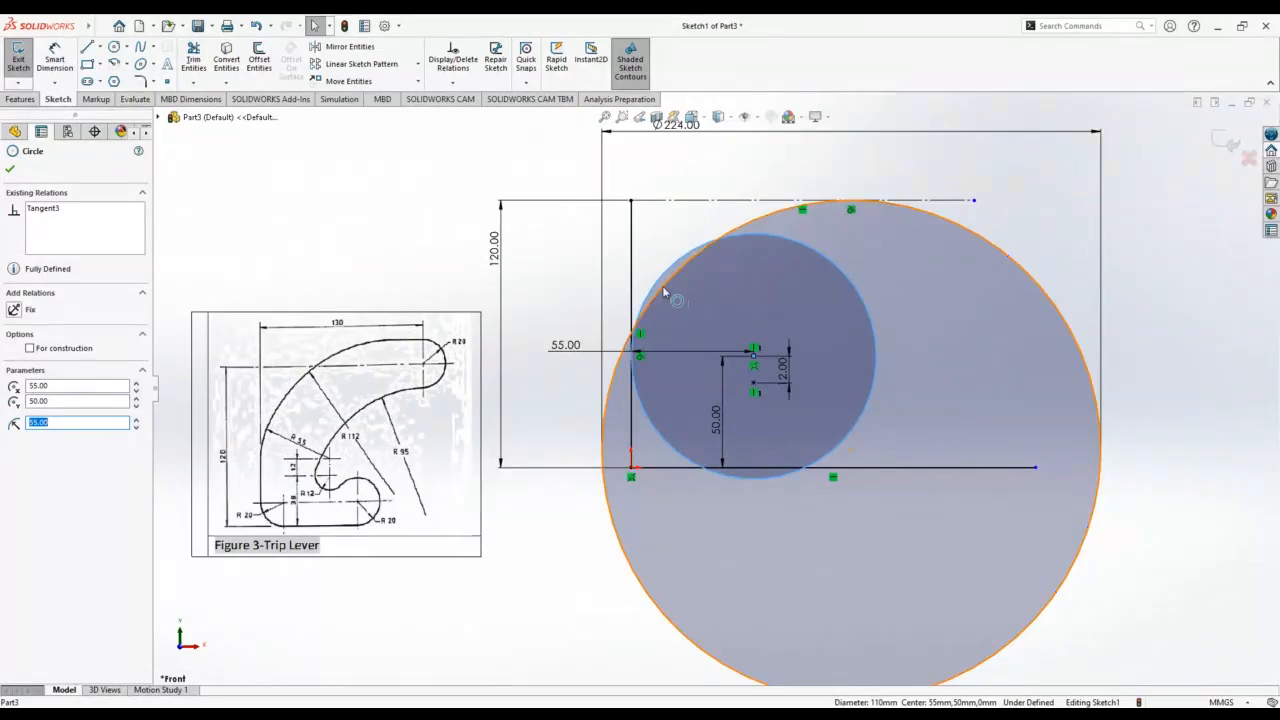
left_click(662, 285, "ctrl")
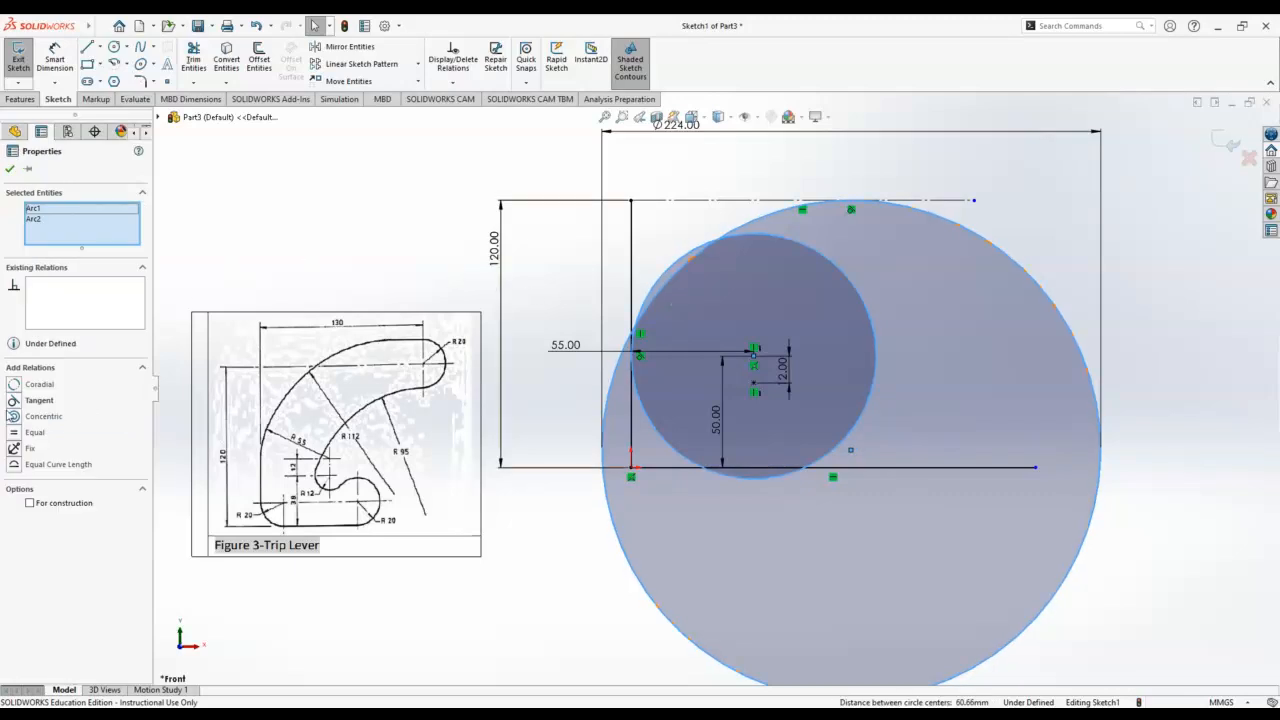
left_click(13, 400)
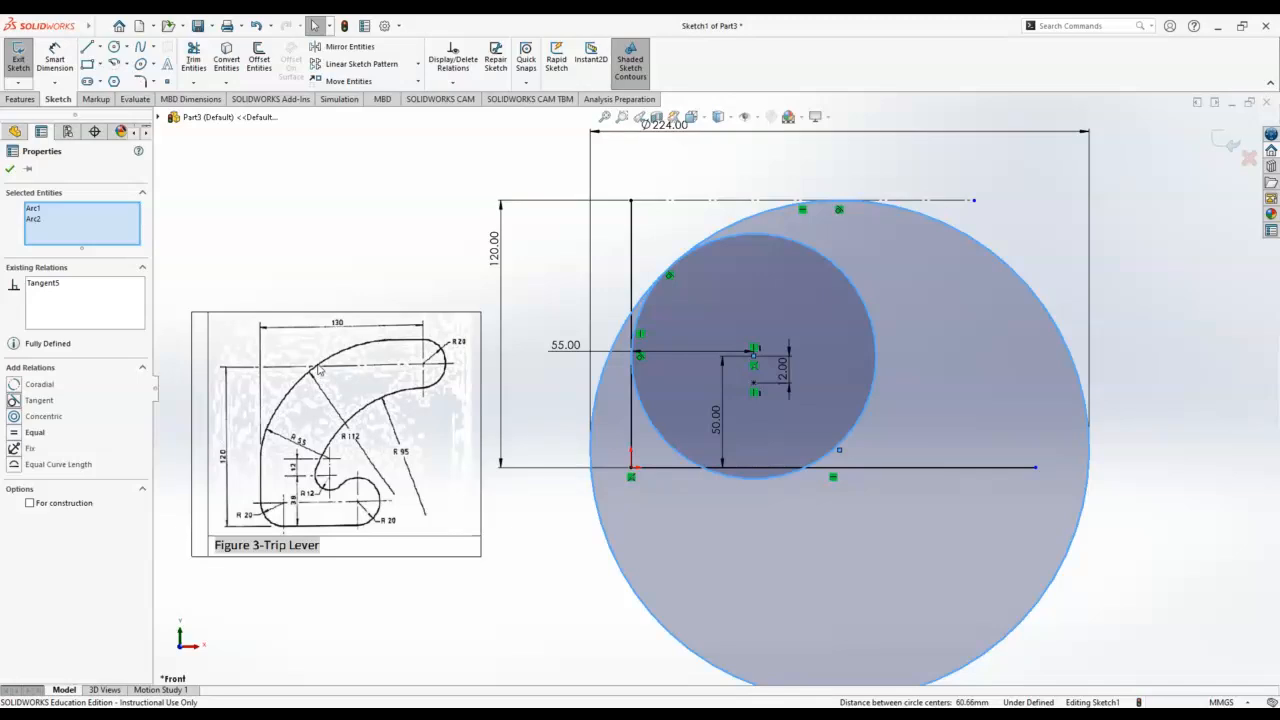
key("Escape")
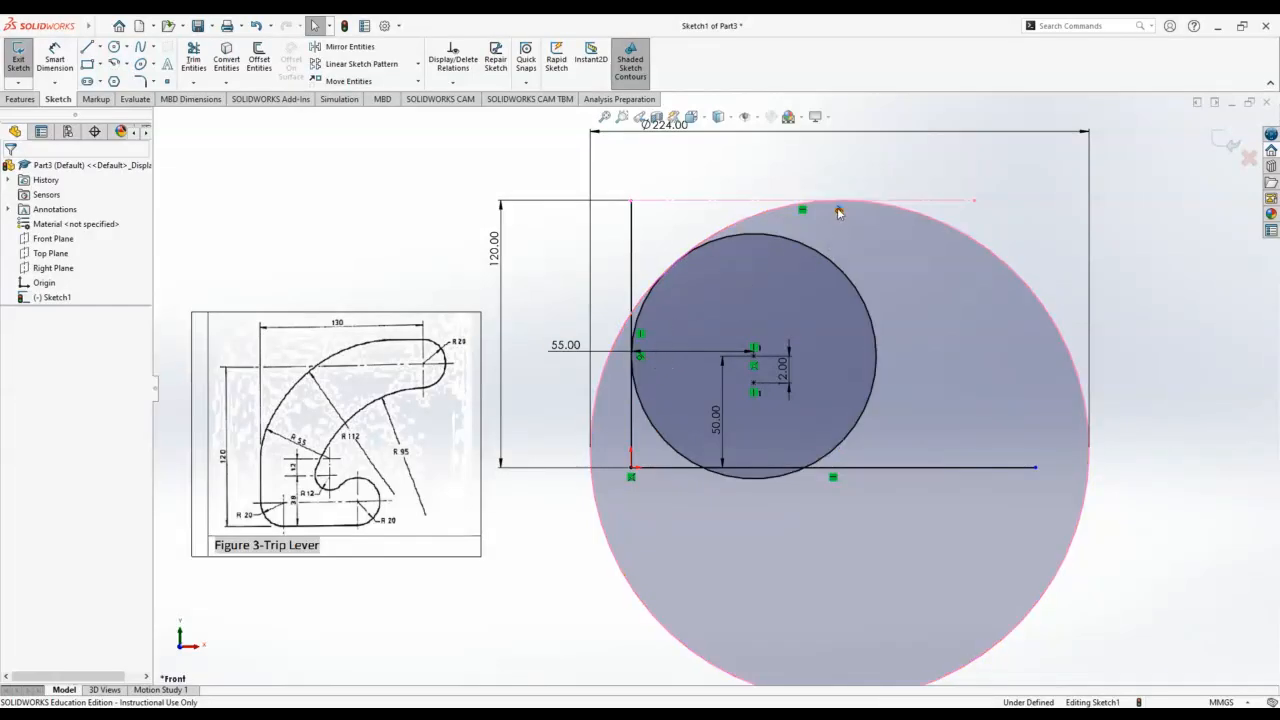
Step: Delete the Tangent relation between the large circle and the upper construction line
key("Delete")
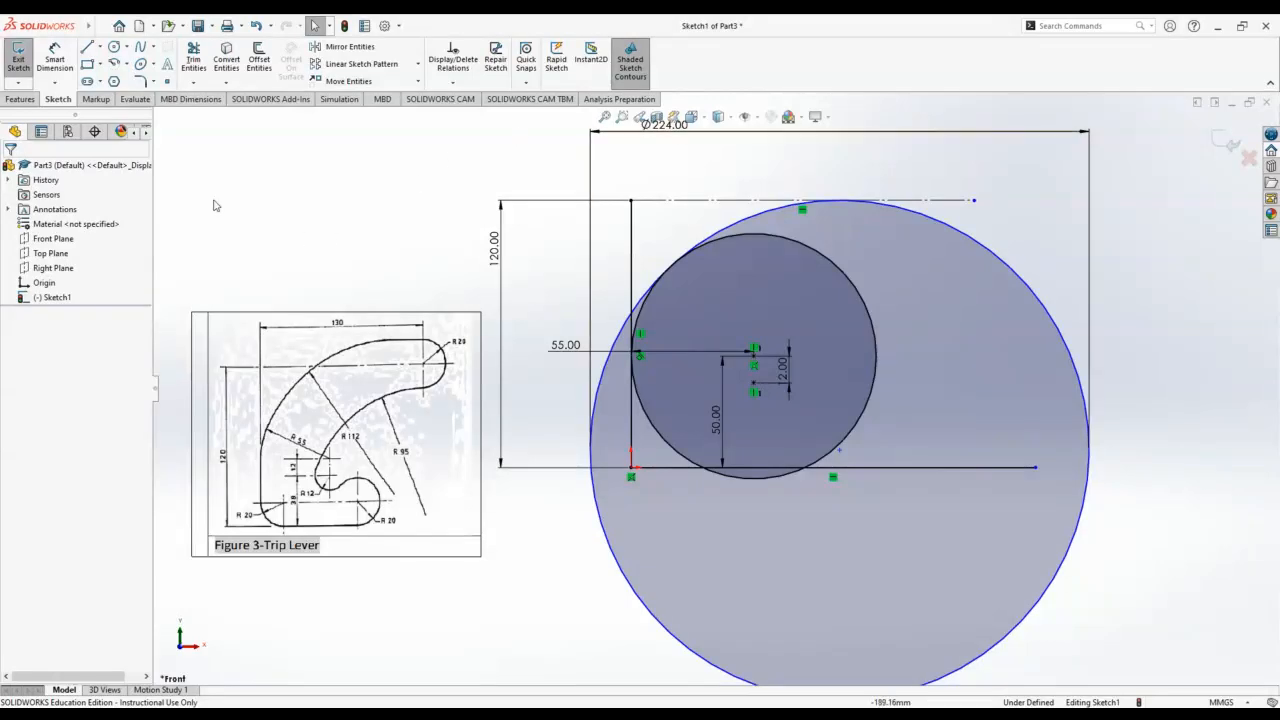
left_click(114, 48)
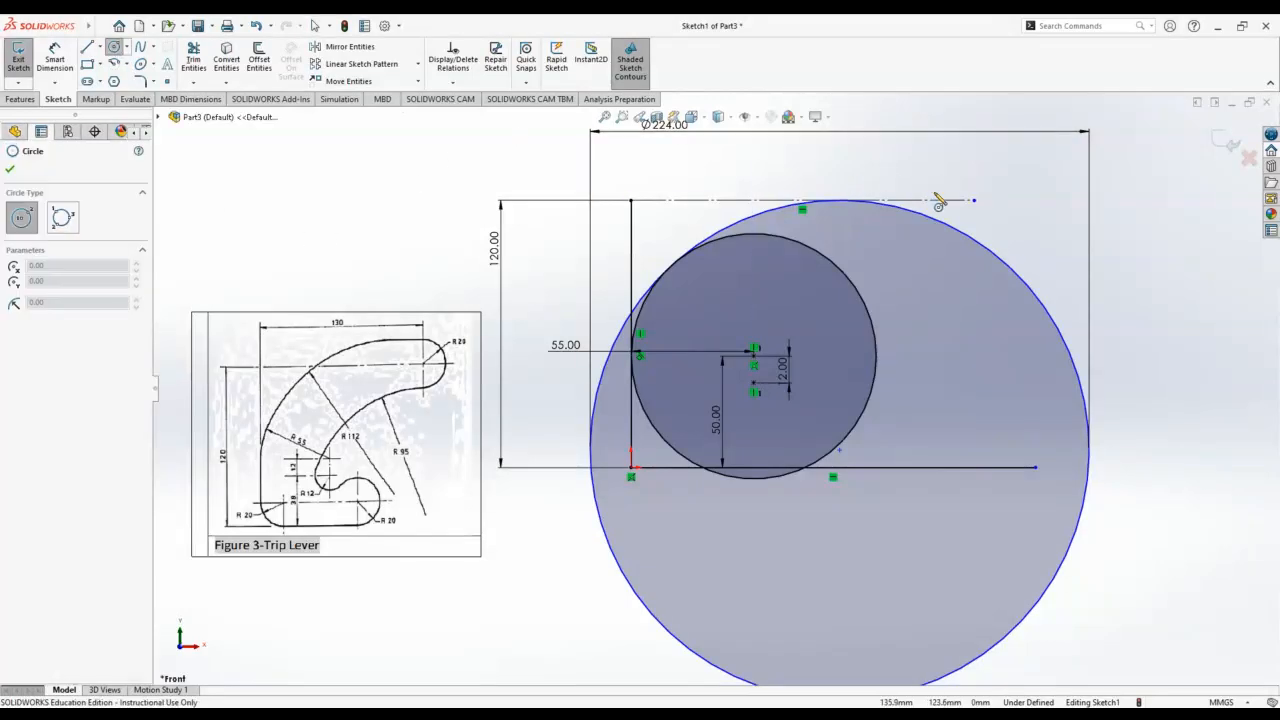
left_click(740, 201)
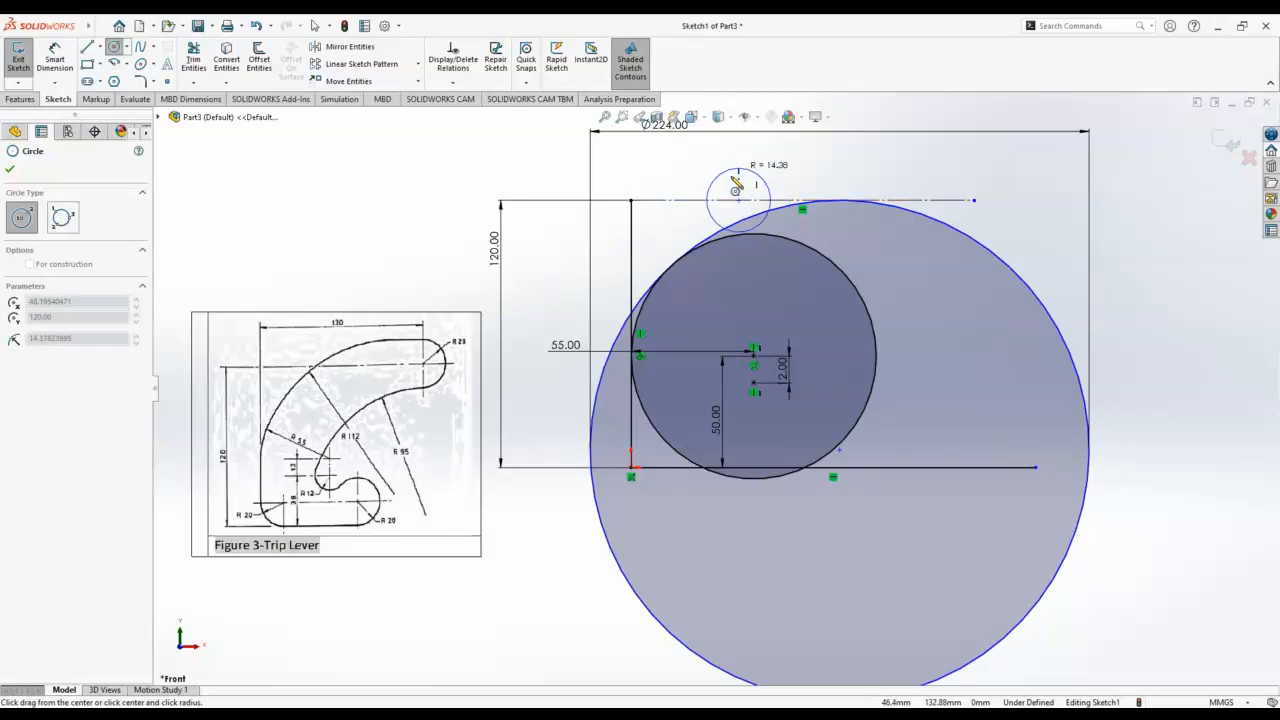
key("Escape")
Step: Dimension the upper horizontal construction line to a length of 130 mm
left_click(55, 58)
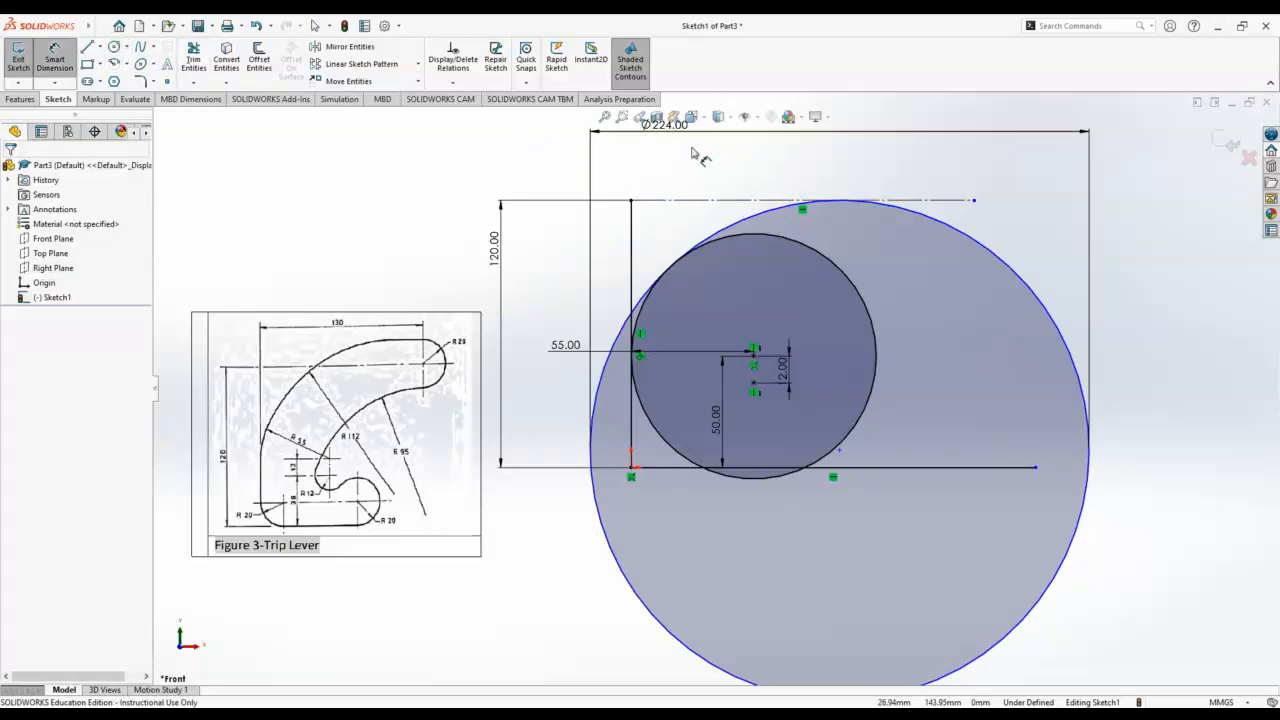
left_click(703, 206)
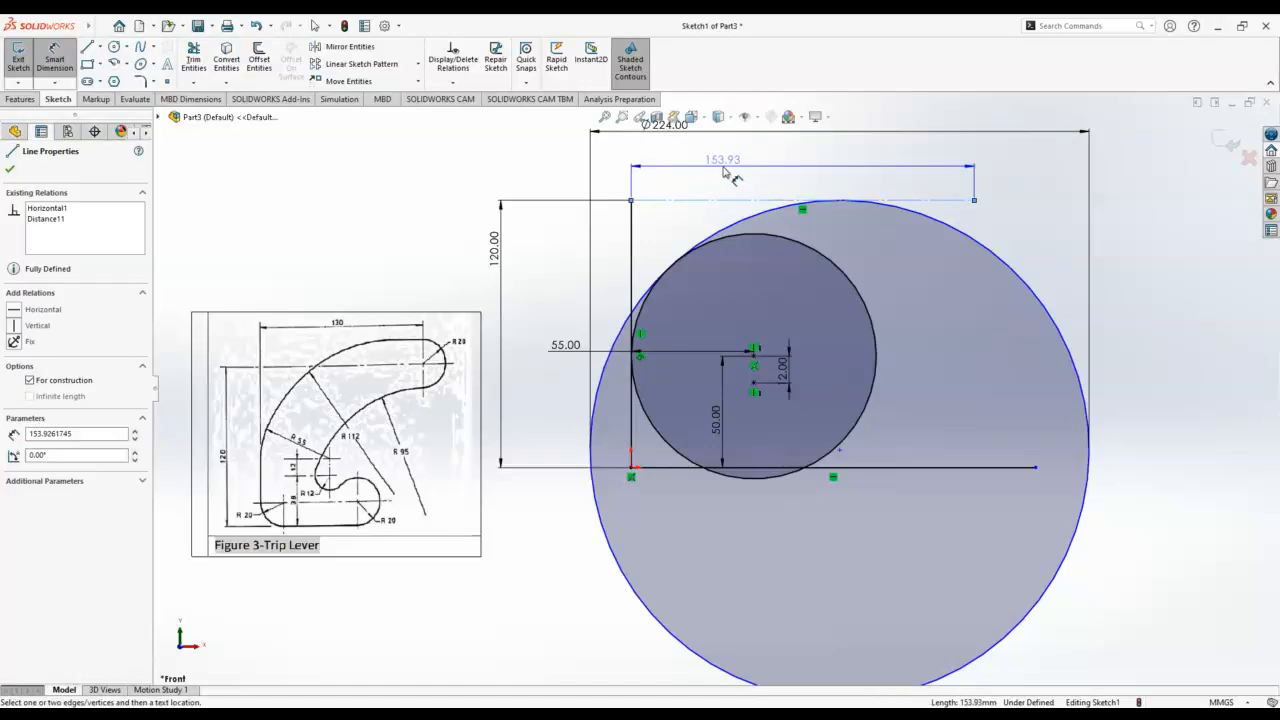
left_click(724, 166)
type("13")
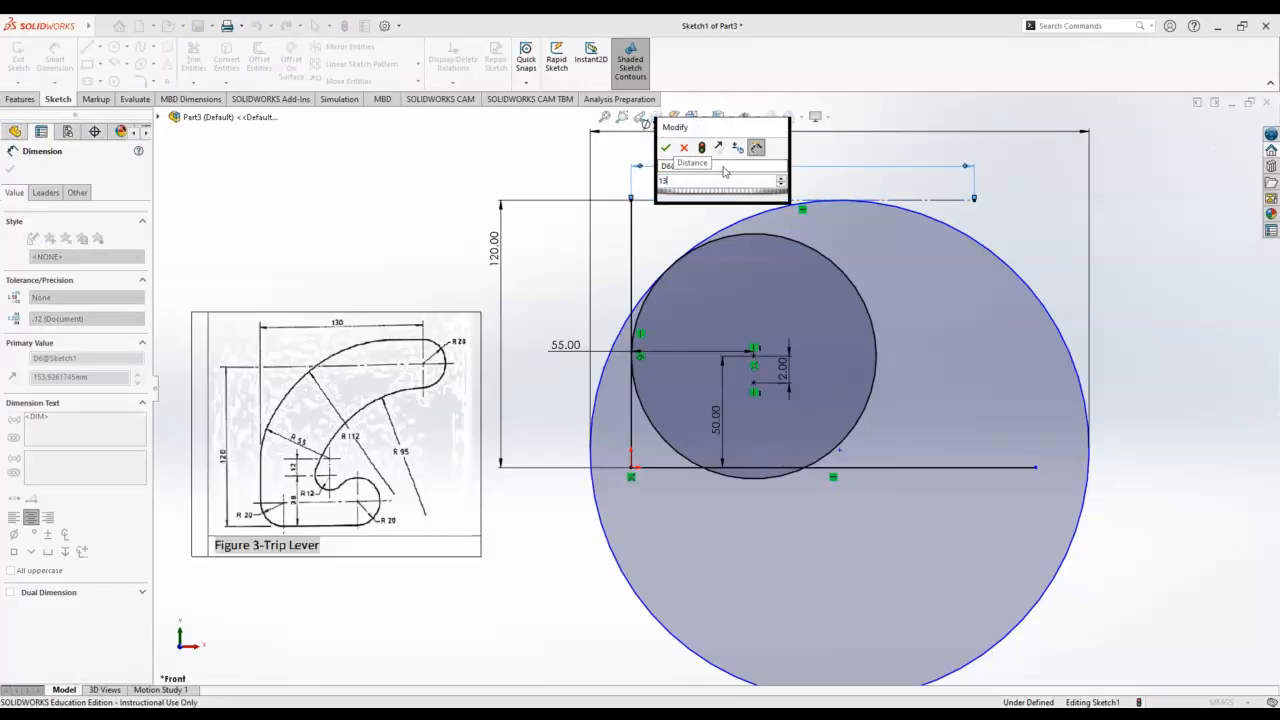
type("0")
key("Return")
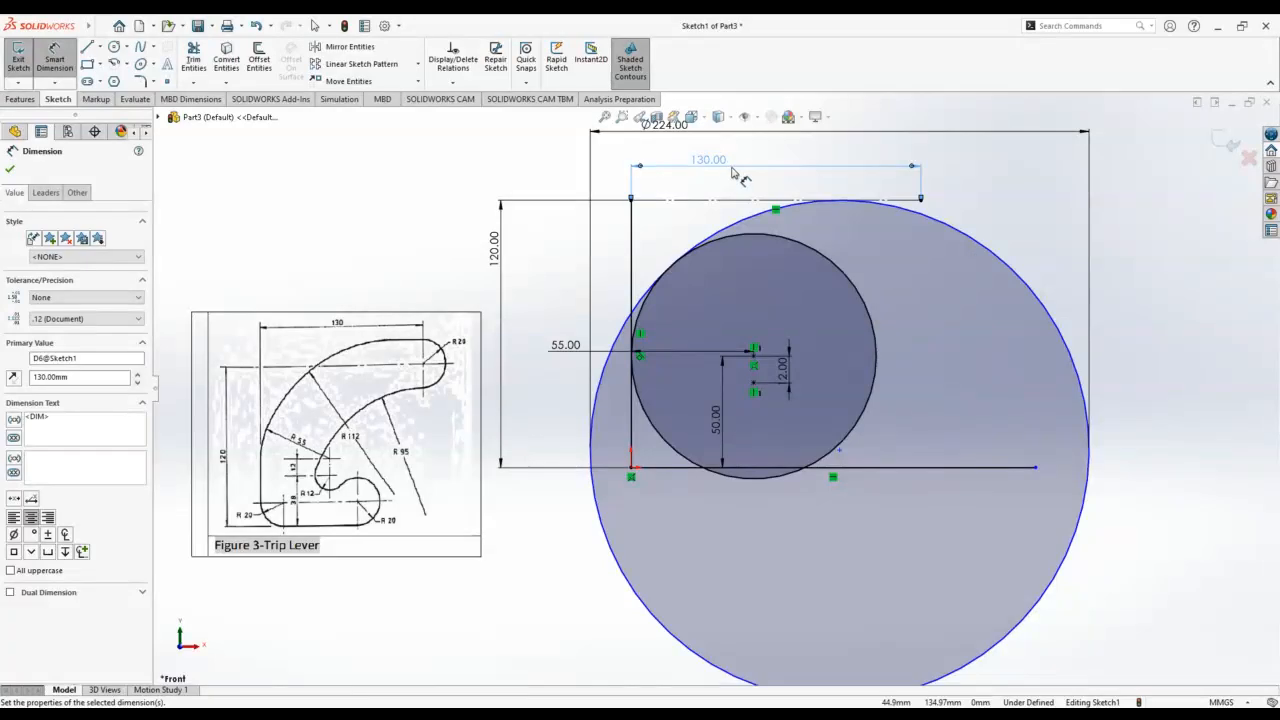
left_click(10, 170)
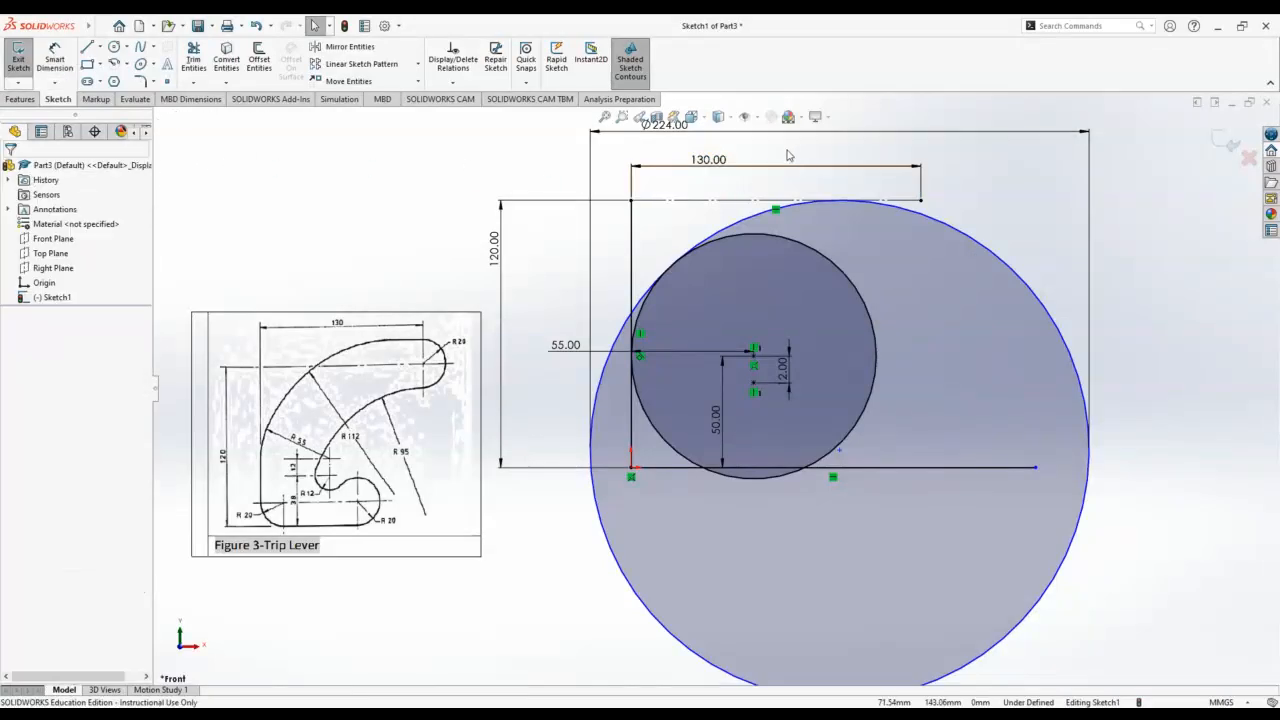
Step: Draw a circle centred on the free end of the upper construction line and set its radius to 20 mm
left_click(114, 47)
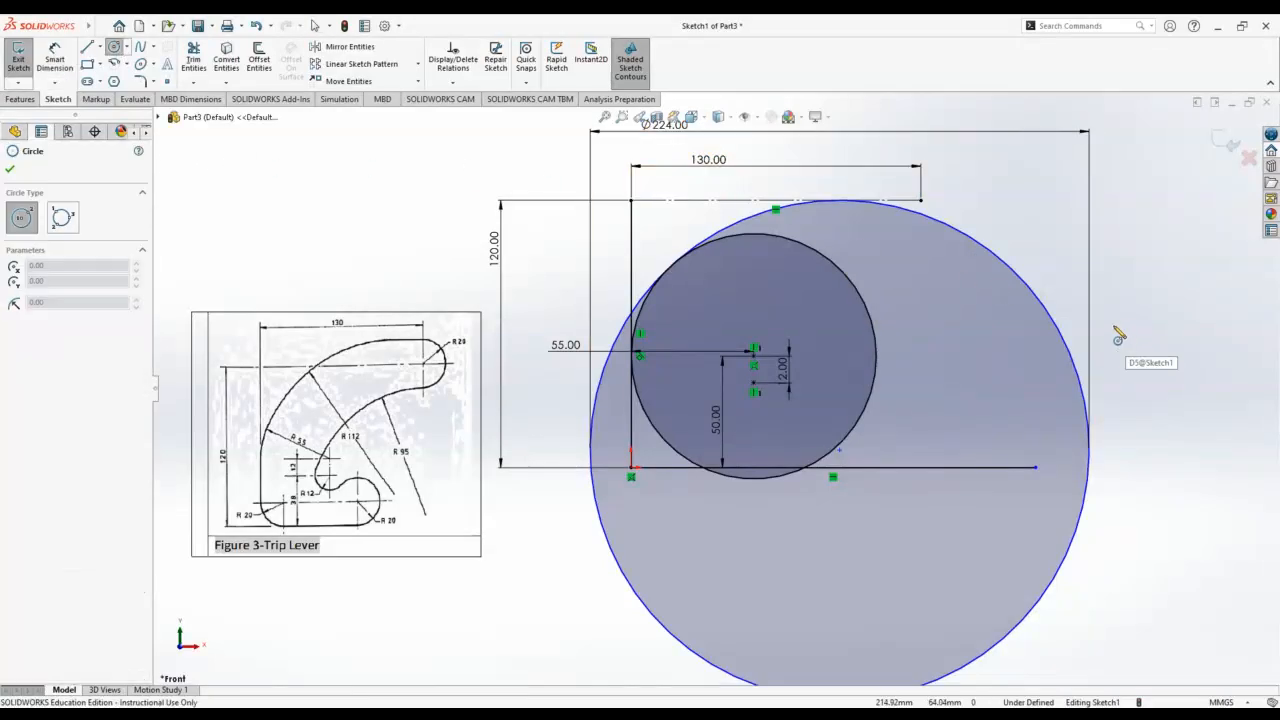
left_click(920, 200)
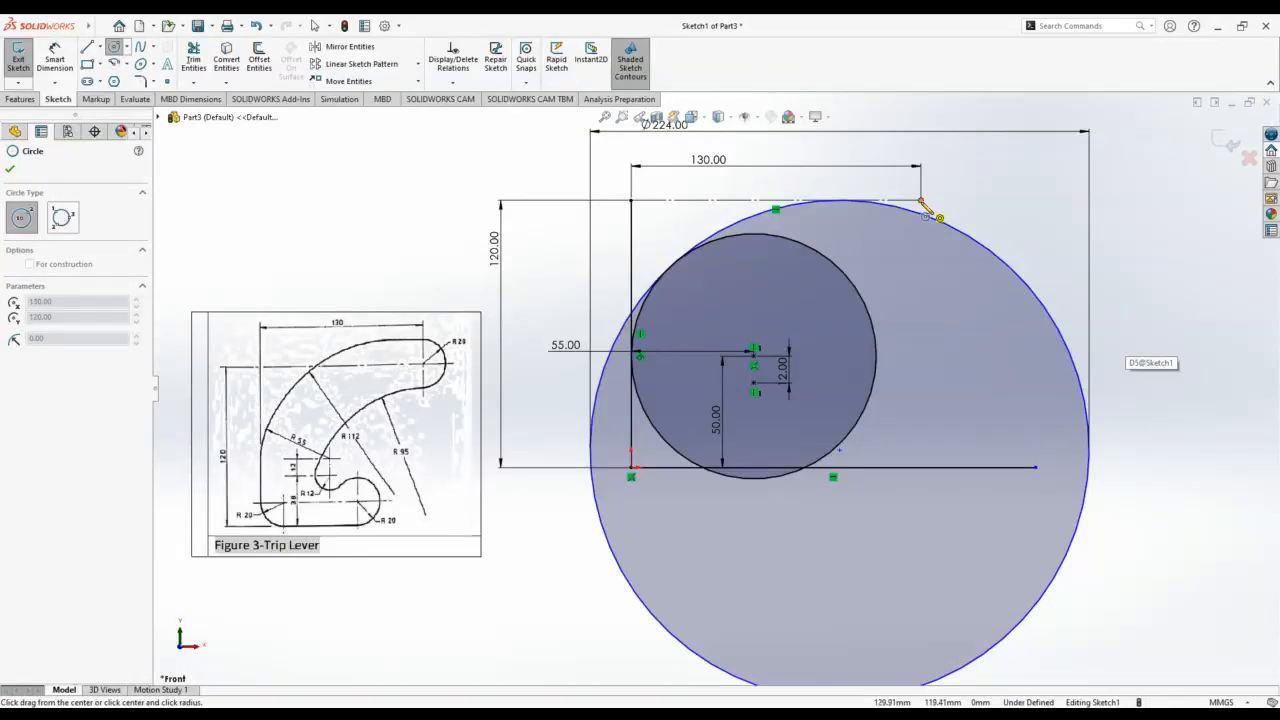
left_click(948, 262)
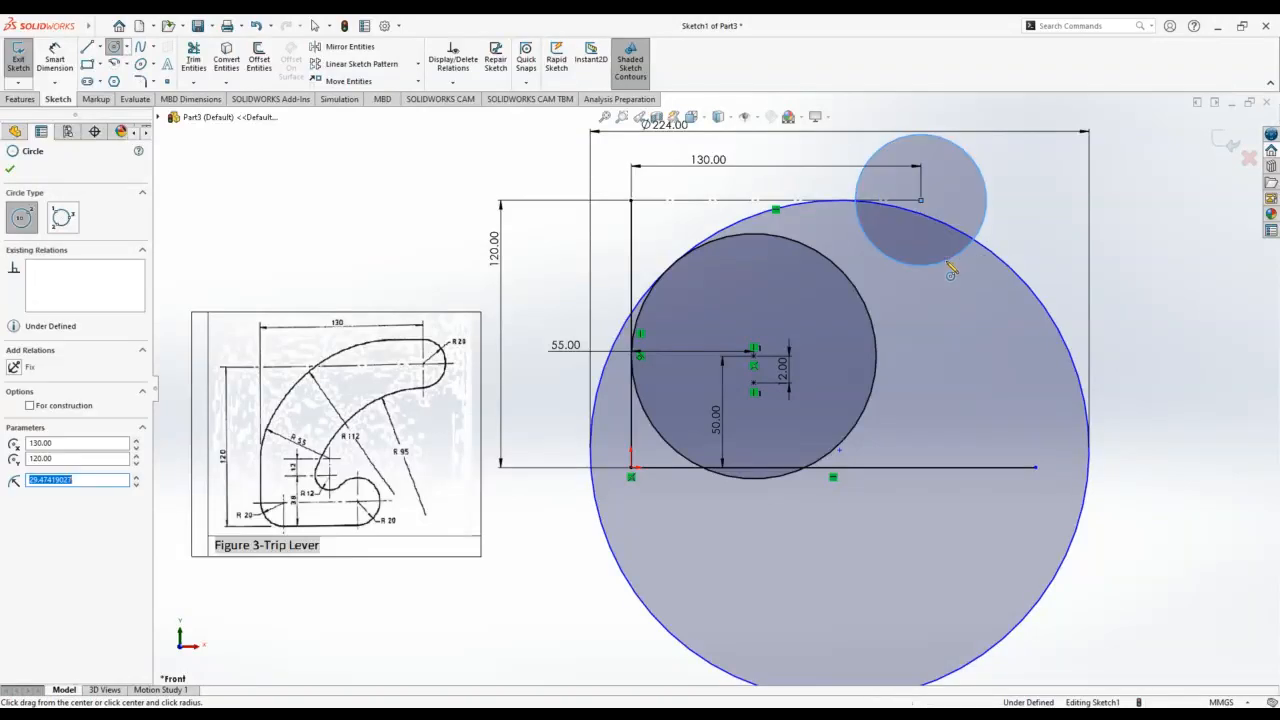
type("20")
key("Return")
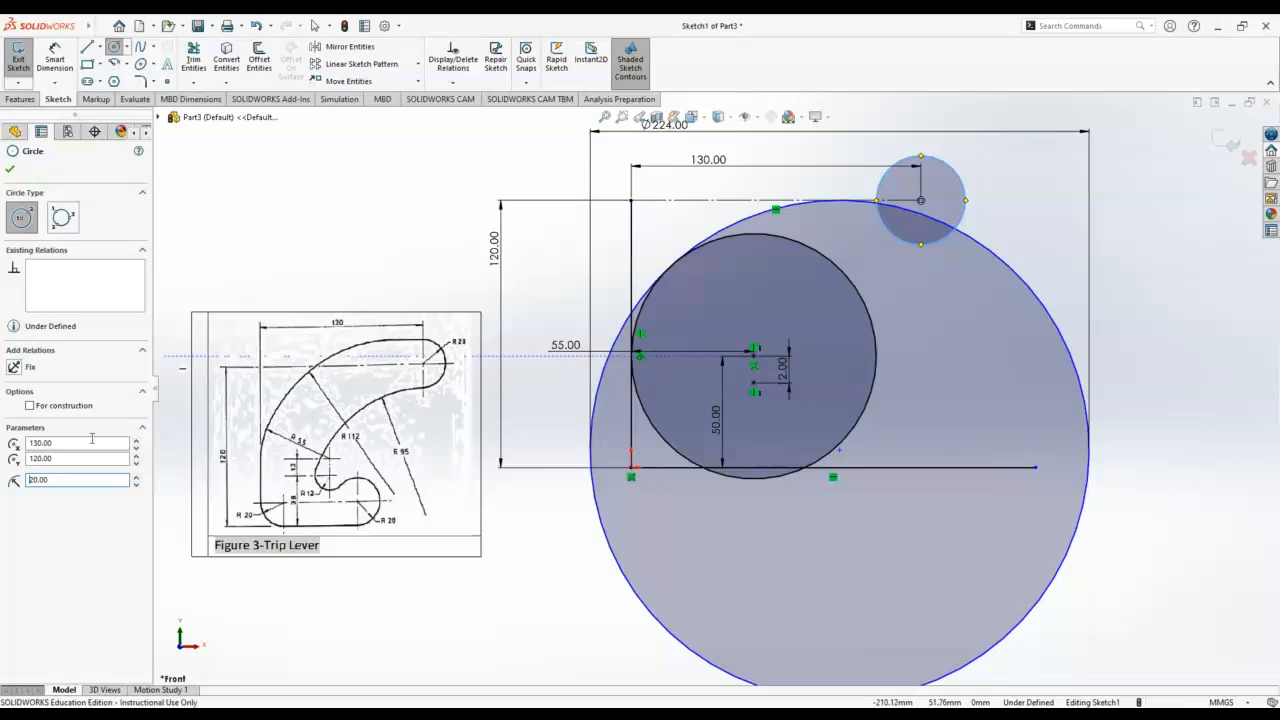
left_click(10, 168)
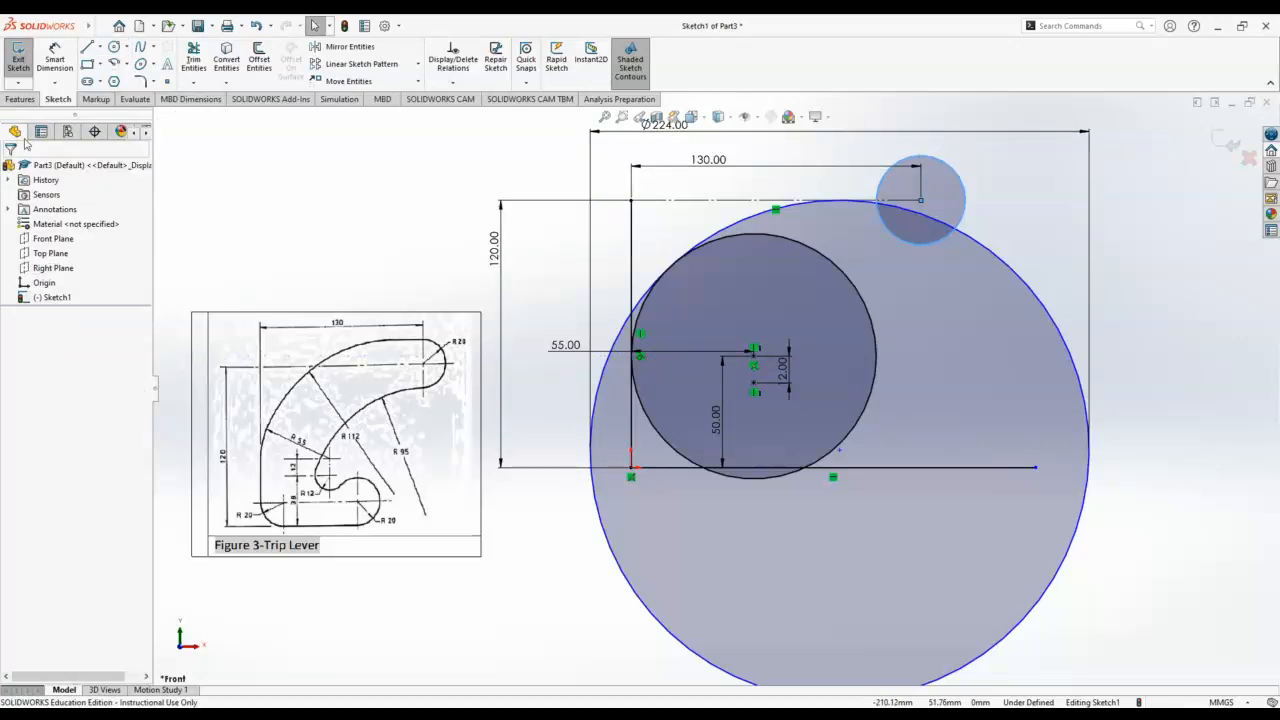
Step: Add a 40 mm diameter dimension to the small circle at the end of the construction line
left_click(55, 58)
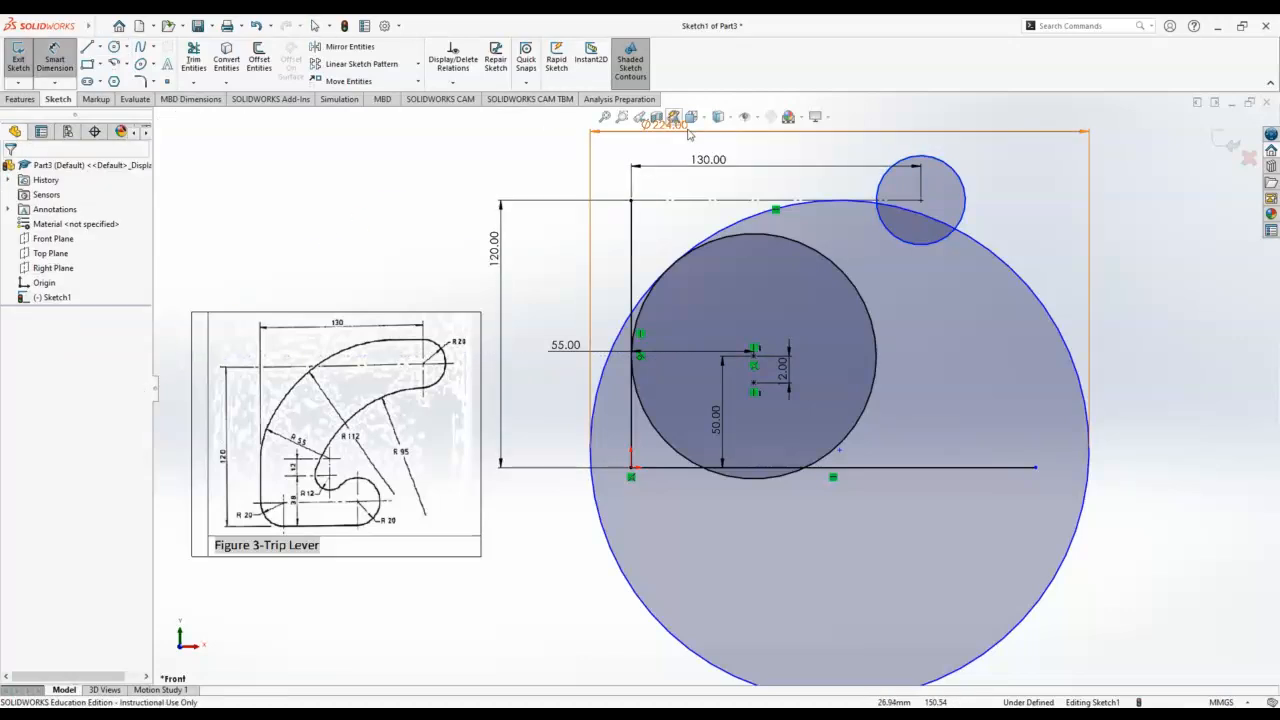
left_click(968, 203)
left_click(995, 180)
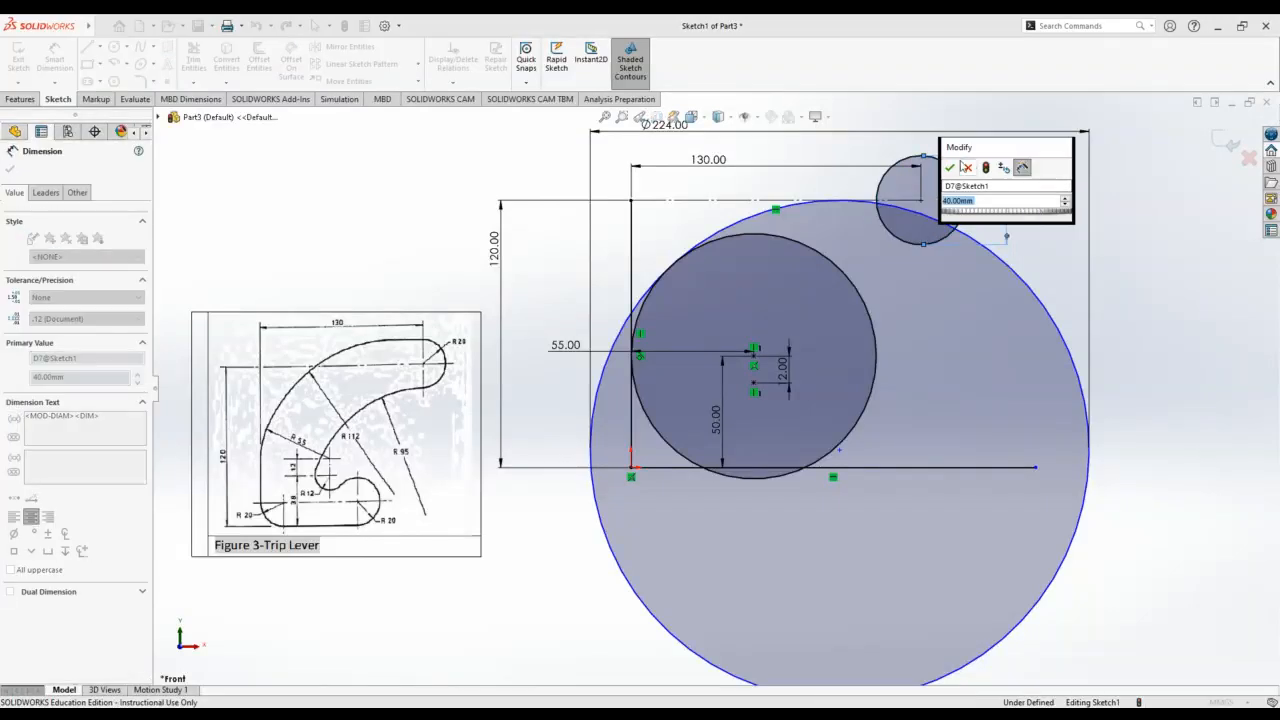
left_click(950, 167)
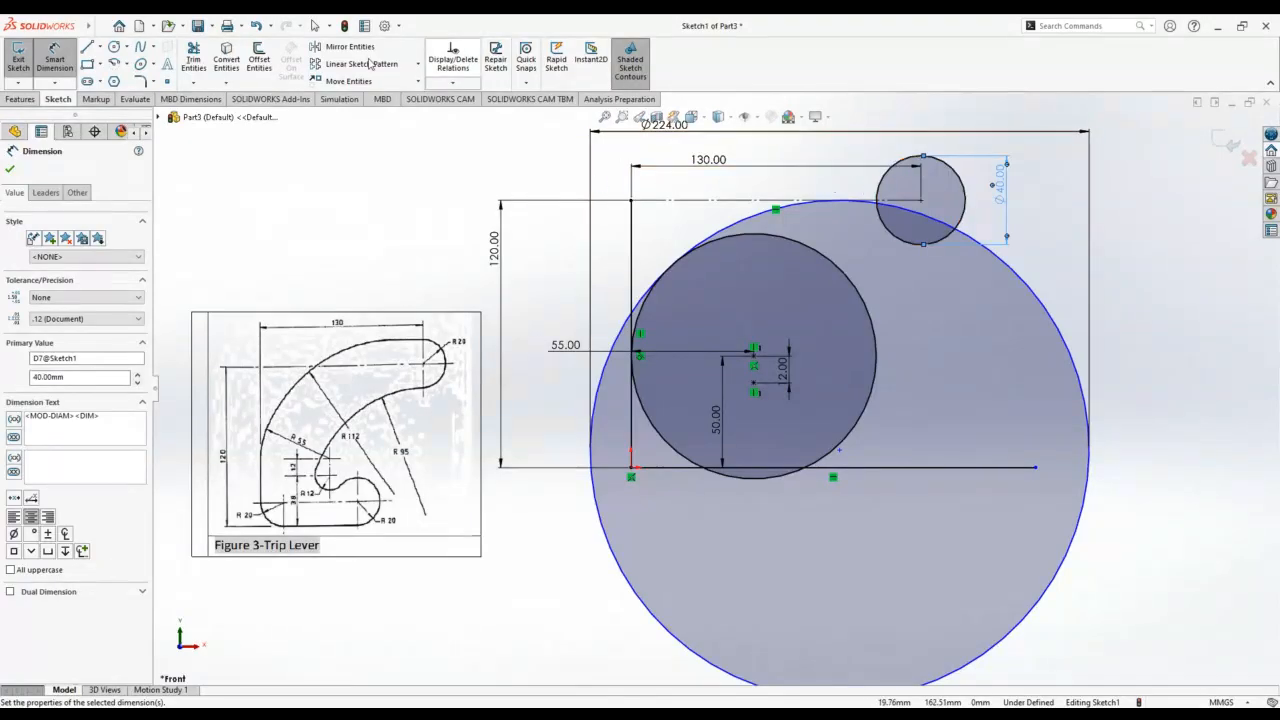
left_click(11, 171)
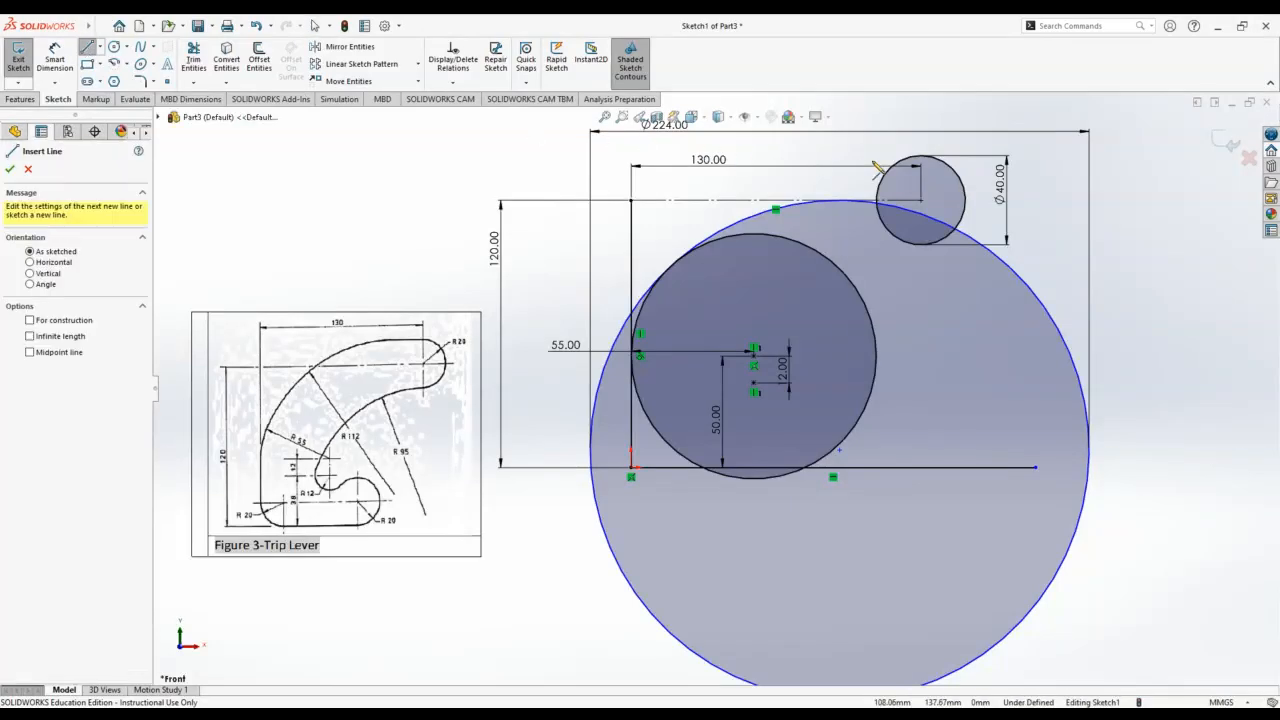
Step: Draw a horizontal line from the top point of the 40 mm circle, extending beyond the vertical line of the profile
left_click(921, 156)
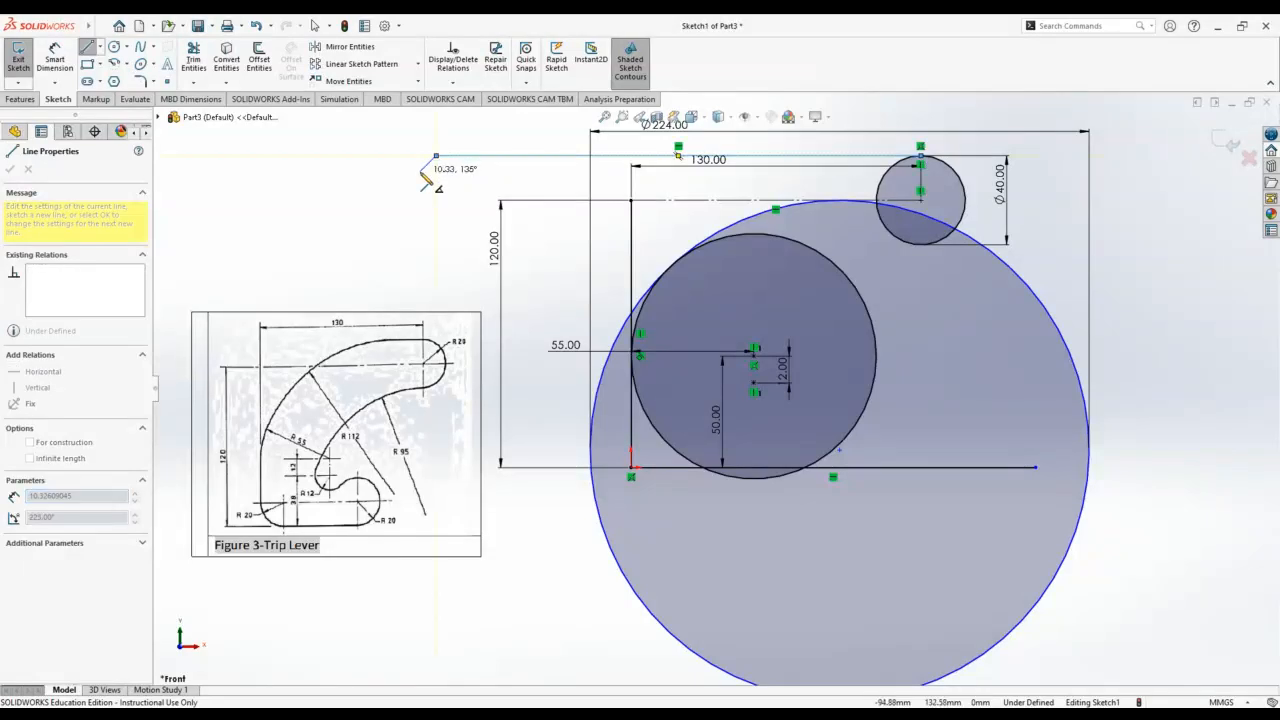
left_click(437, 156)
key("Escape")
left_click(1036, 361)
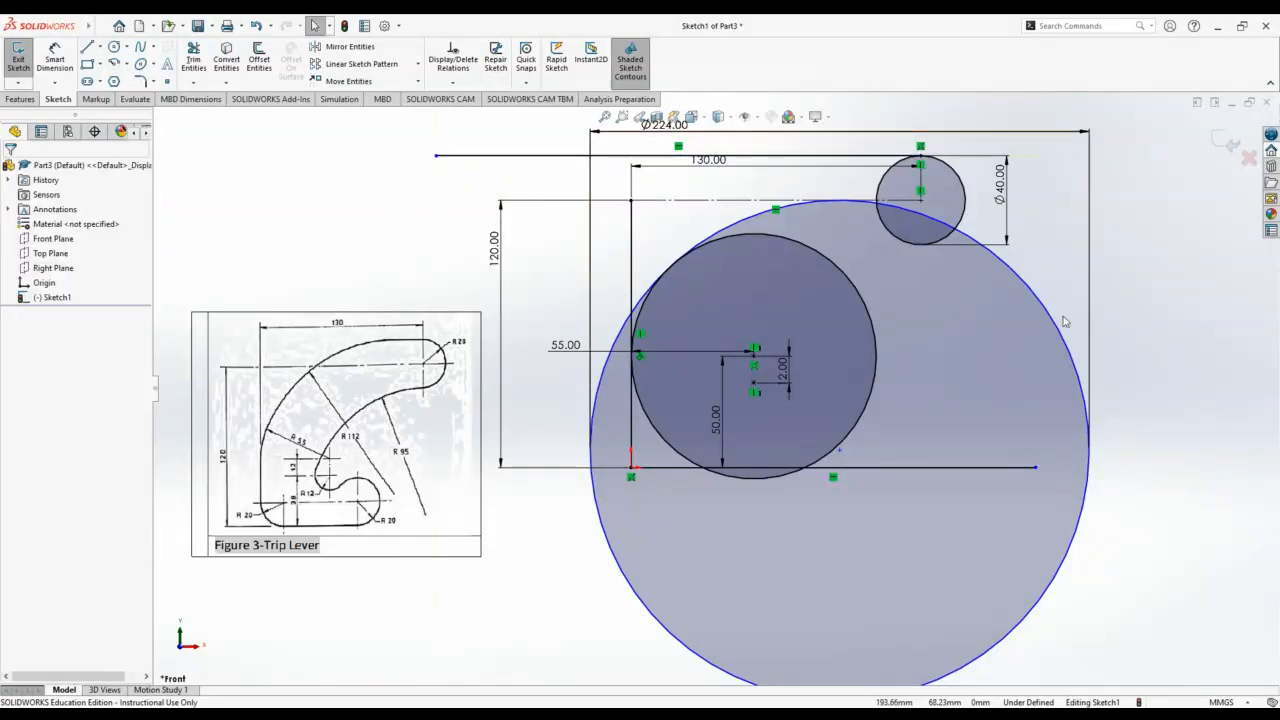
Step: Add a Tangent relation between the 112 mm radius circle and the horizontal line above the small circle
left_click(1063, 334)
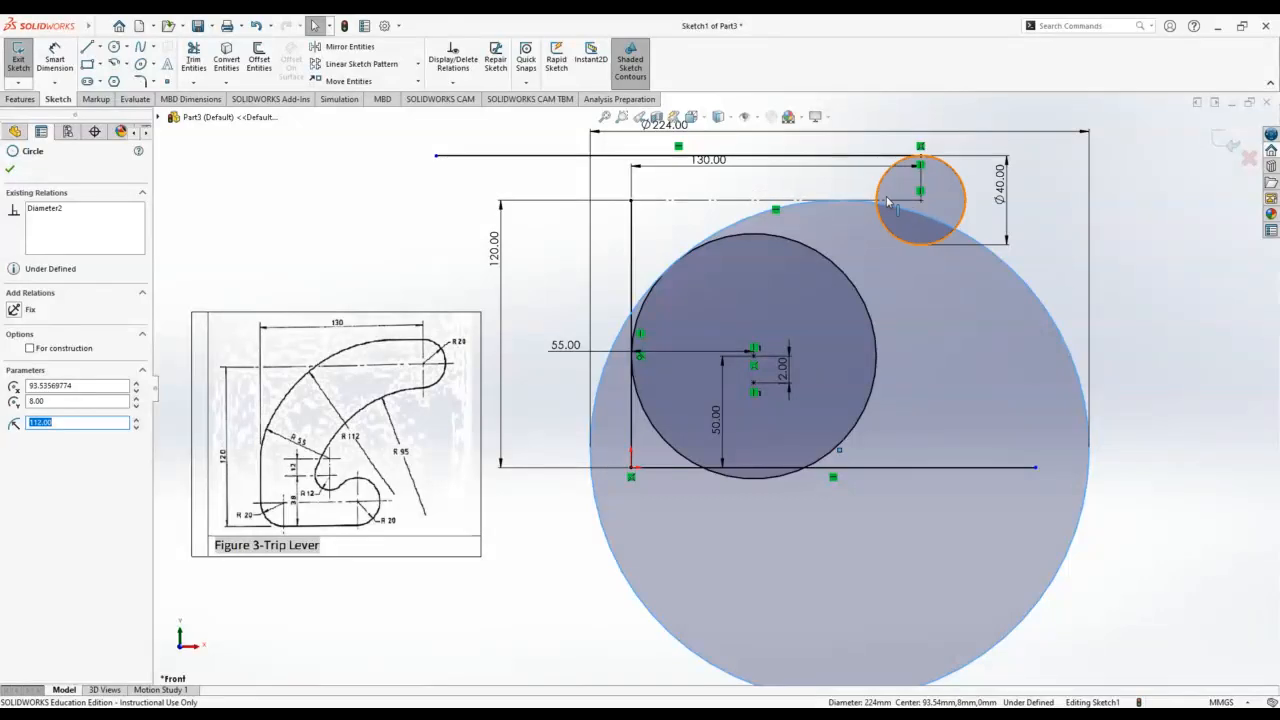
left_click(870, 157, "ctrl")
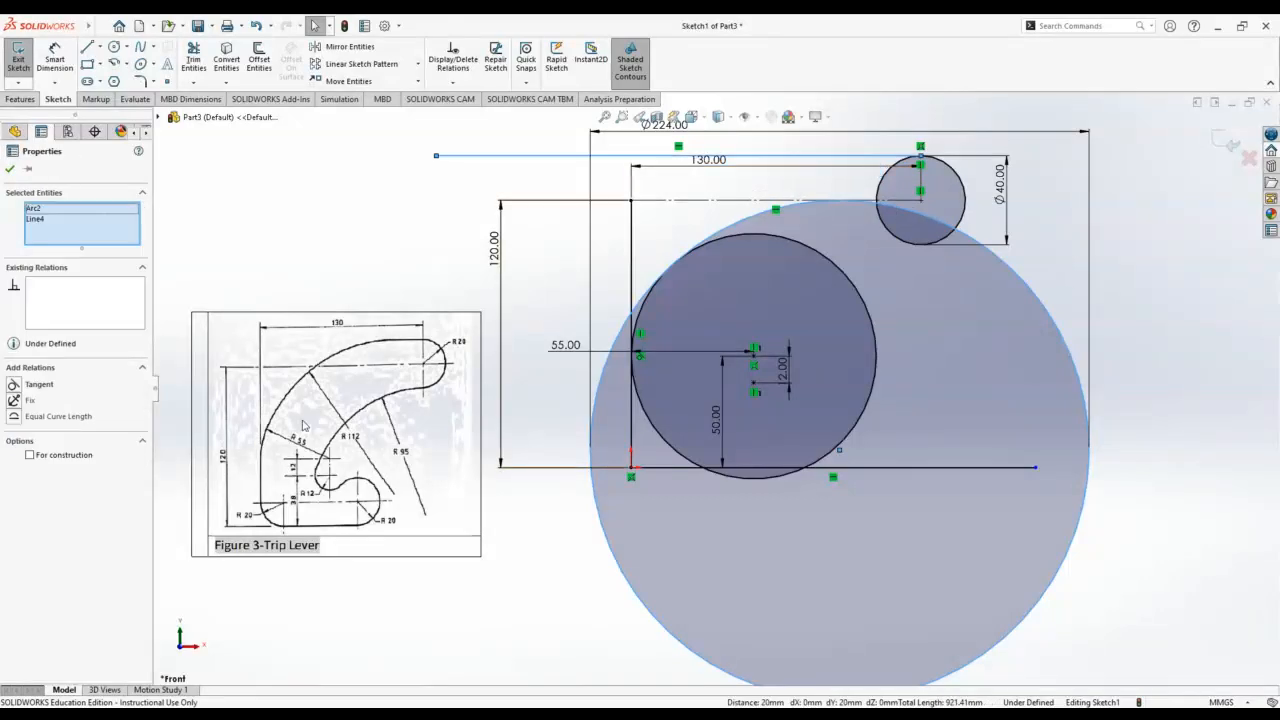
left_click(14, 386)
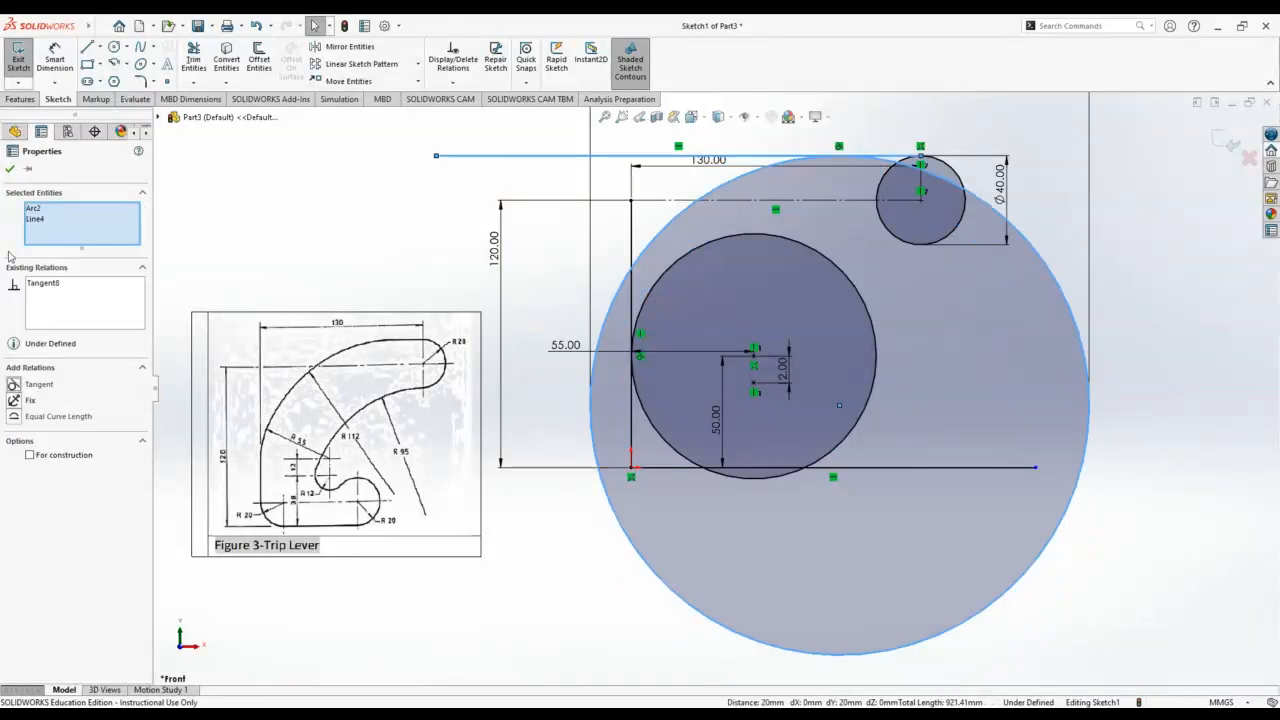
left_click(10, 169)
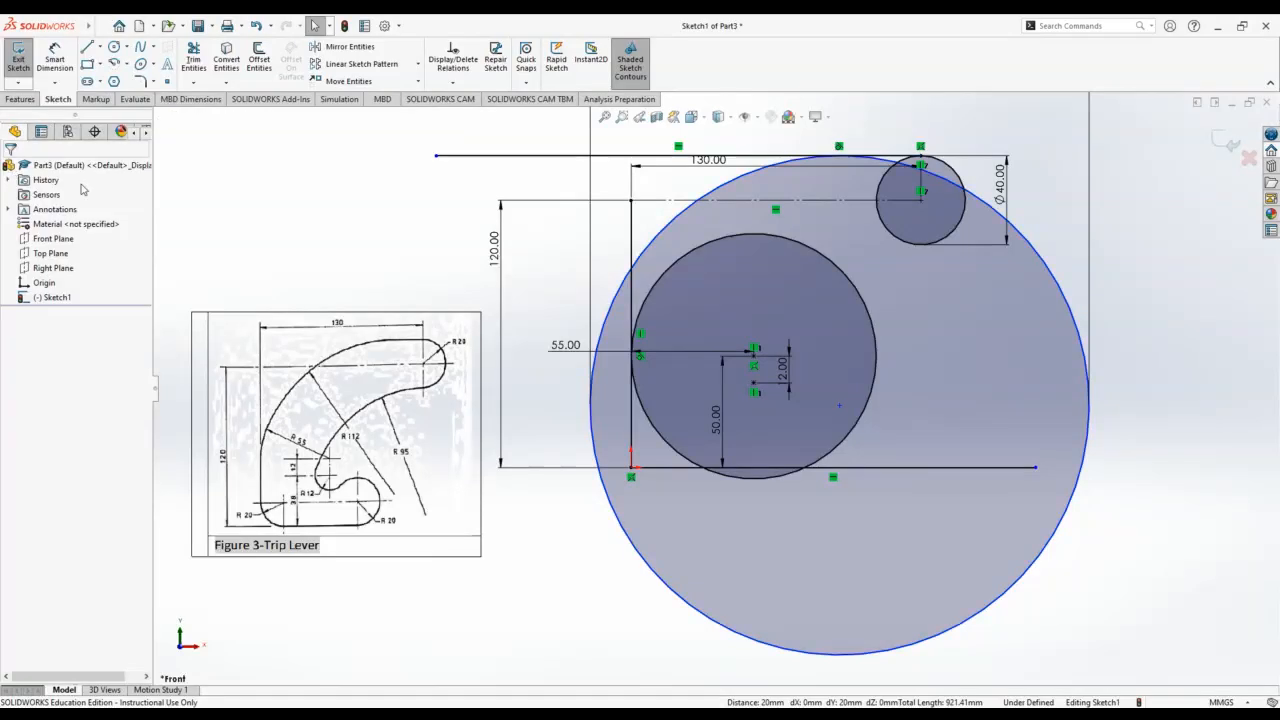
left_click(670, 241)
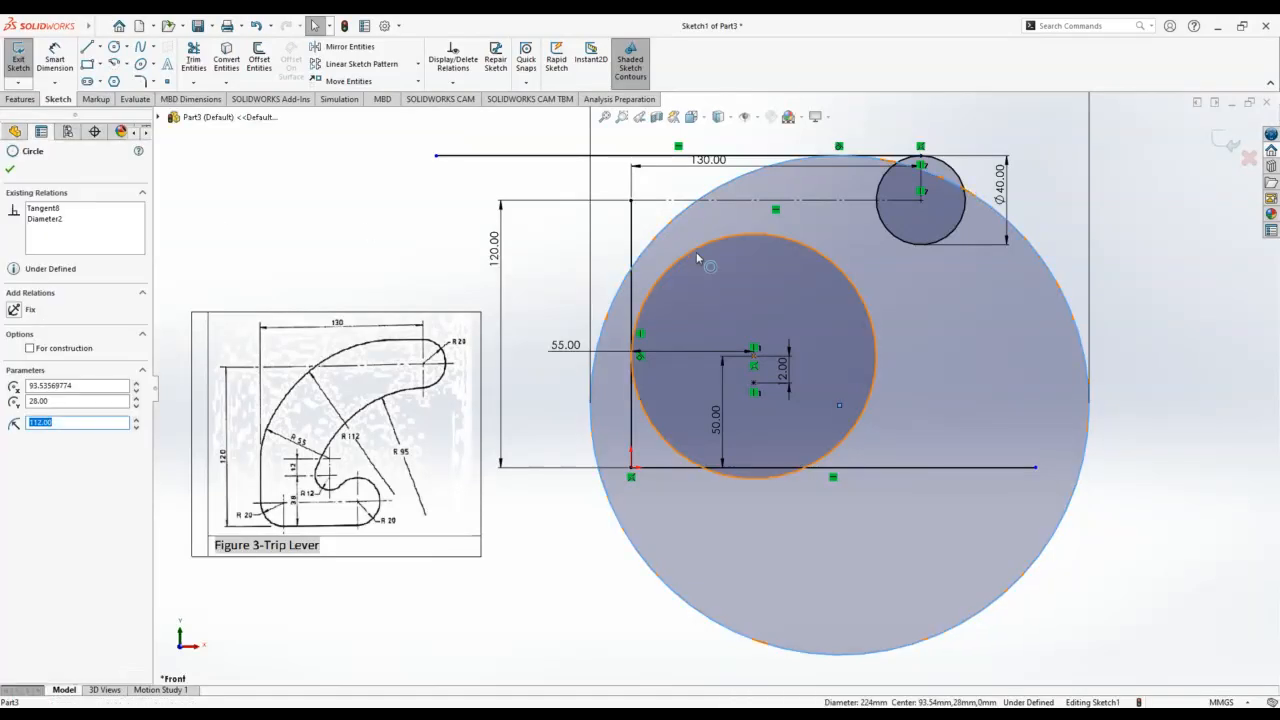
left_click(693, 257)
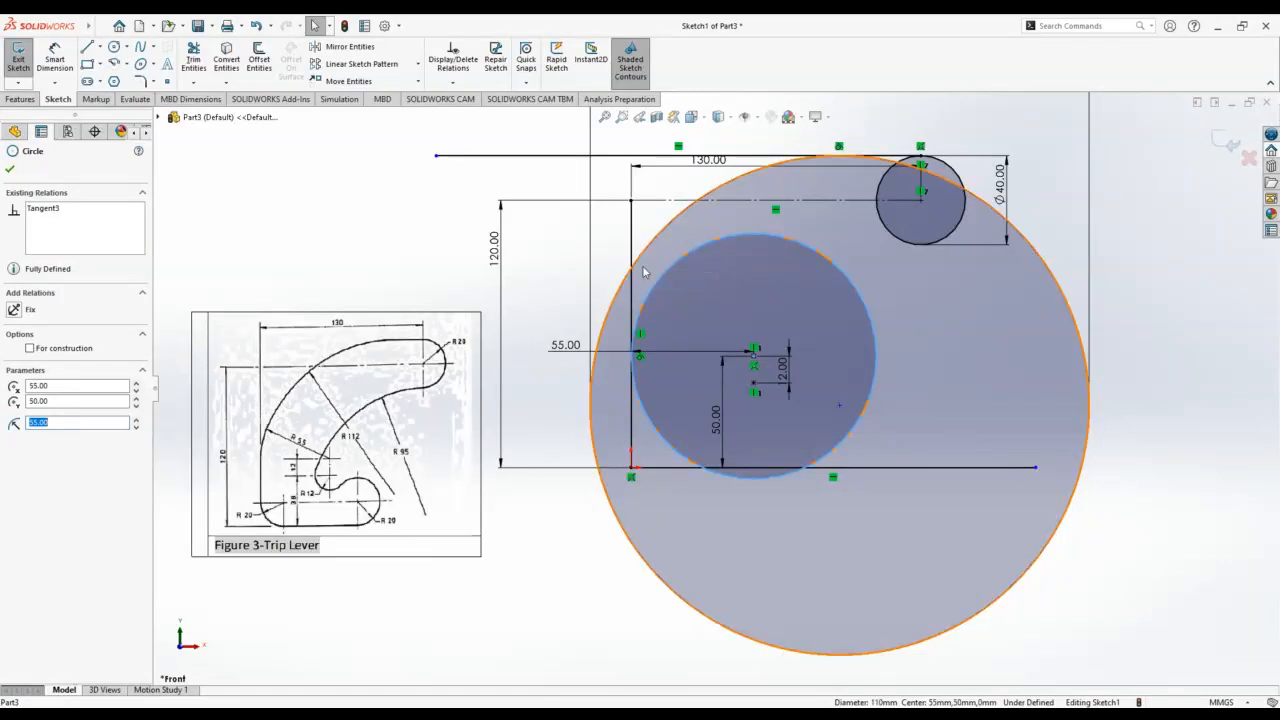
left_click(390, 290)
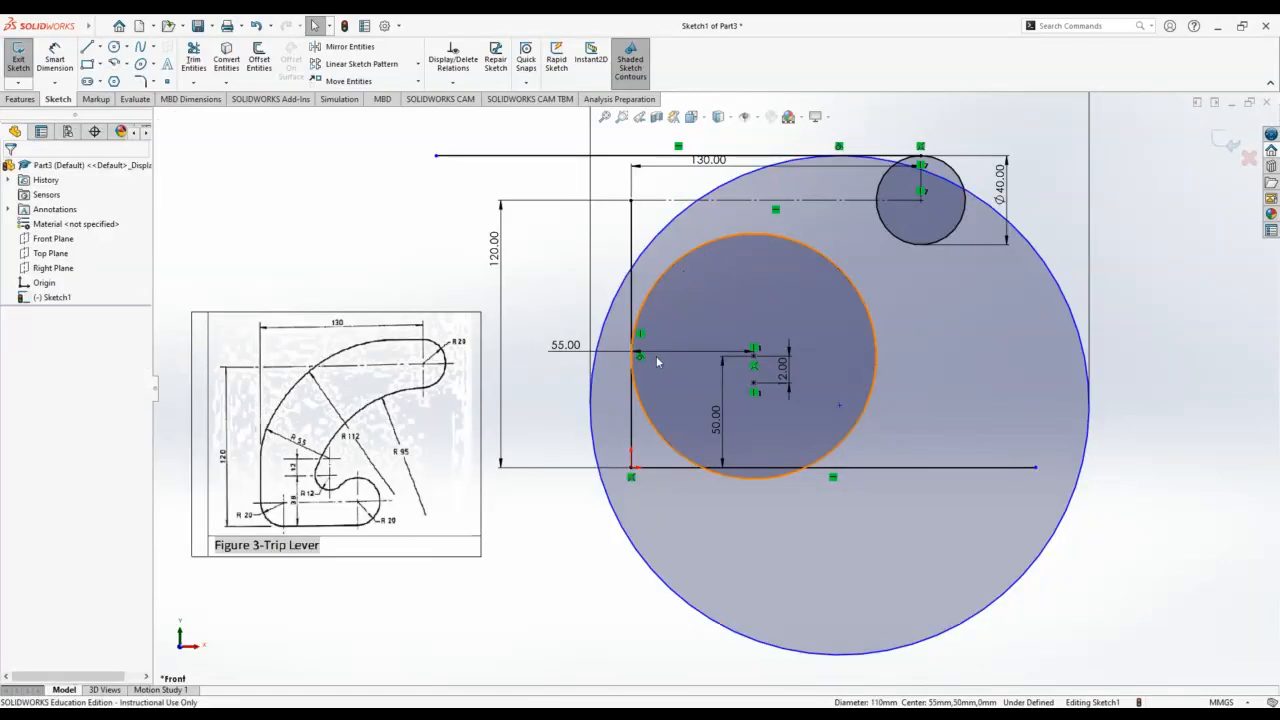
scroll(657, 361, "down", 10)
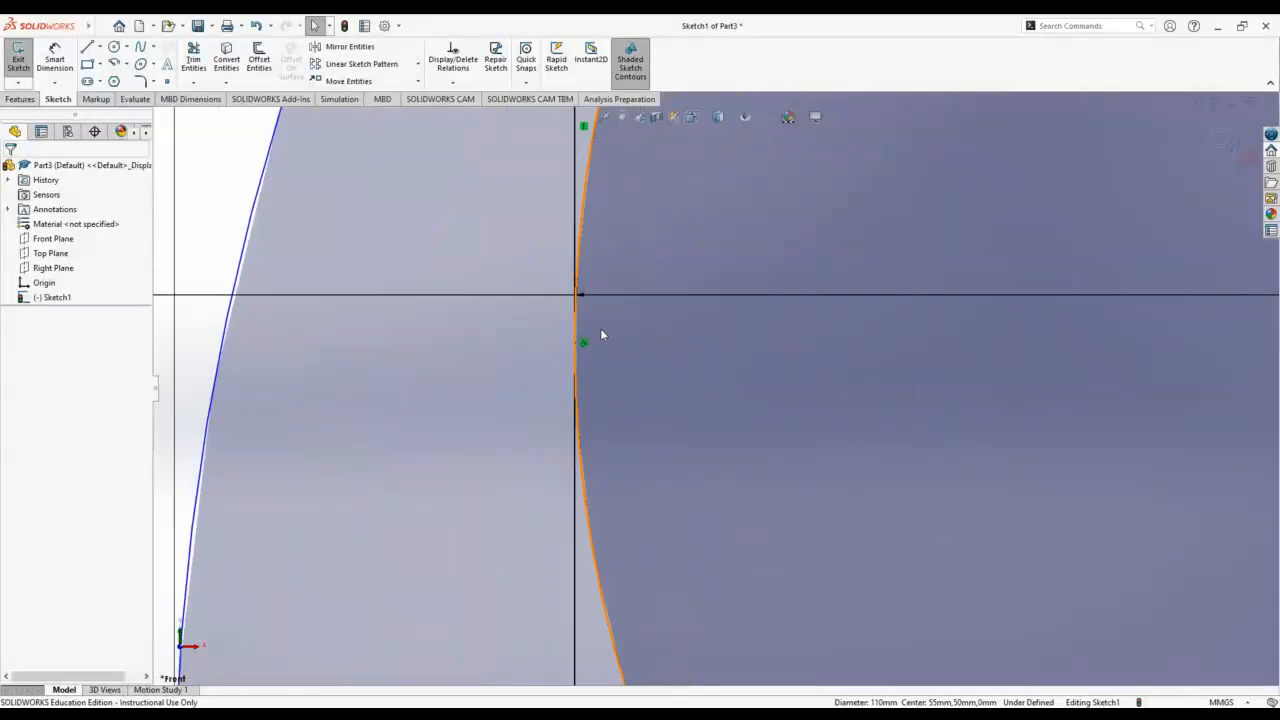
scroll(604, 340, "up", 8)
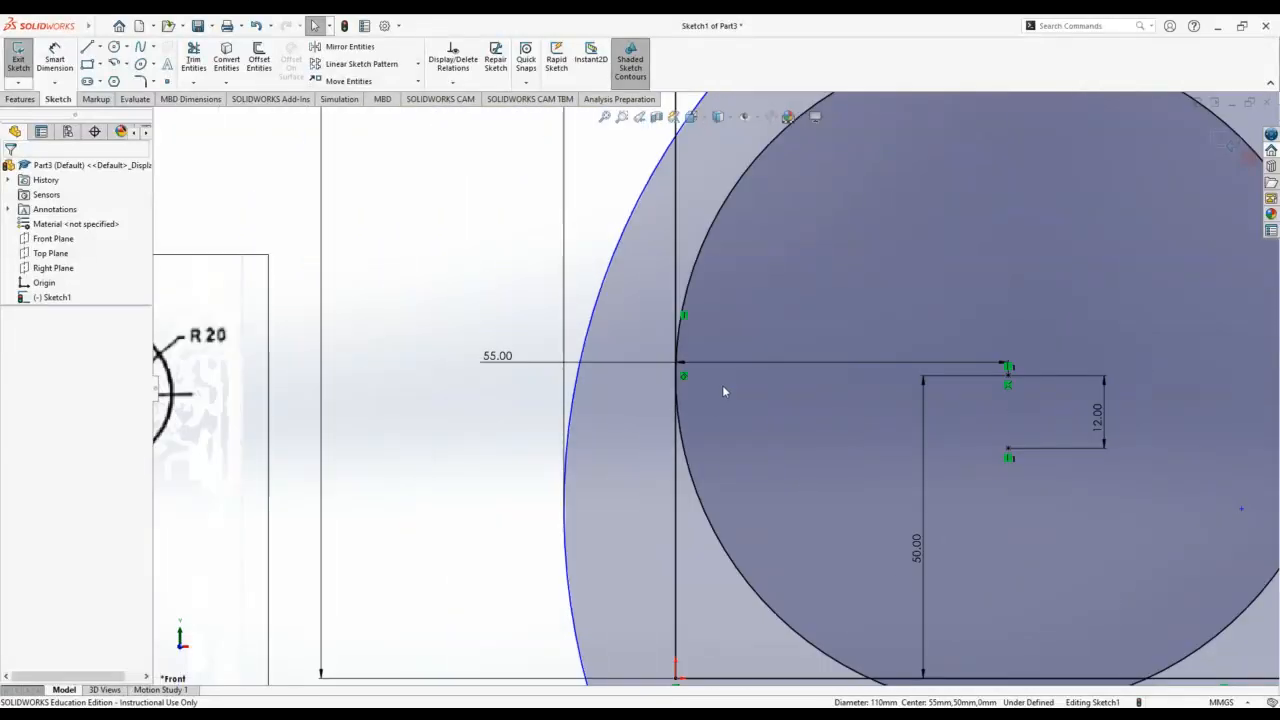
scroll(724, 391, "up", 4)
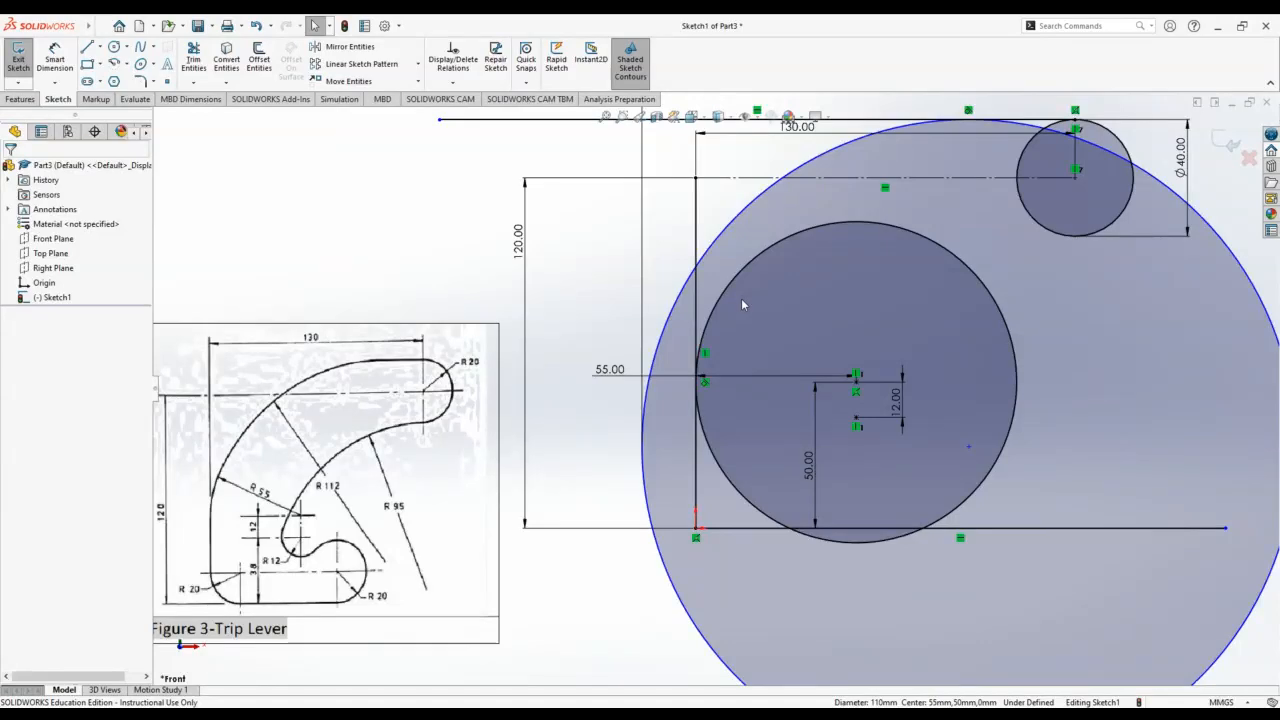
left_click(788, 233)
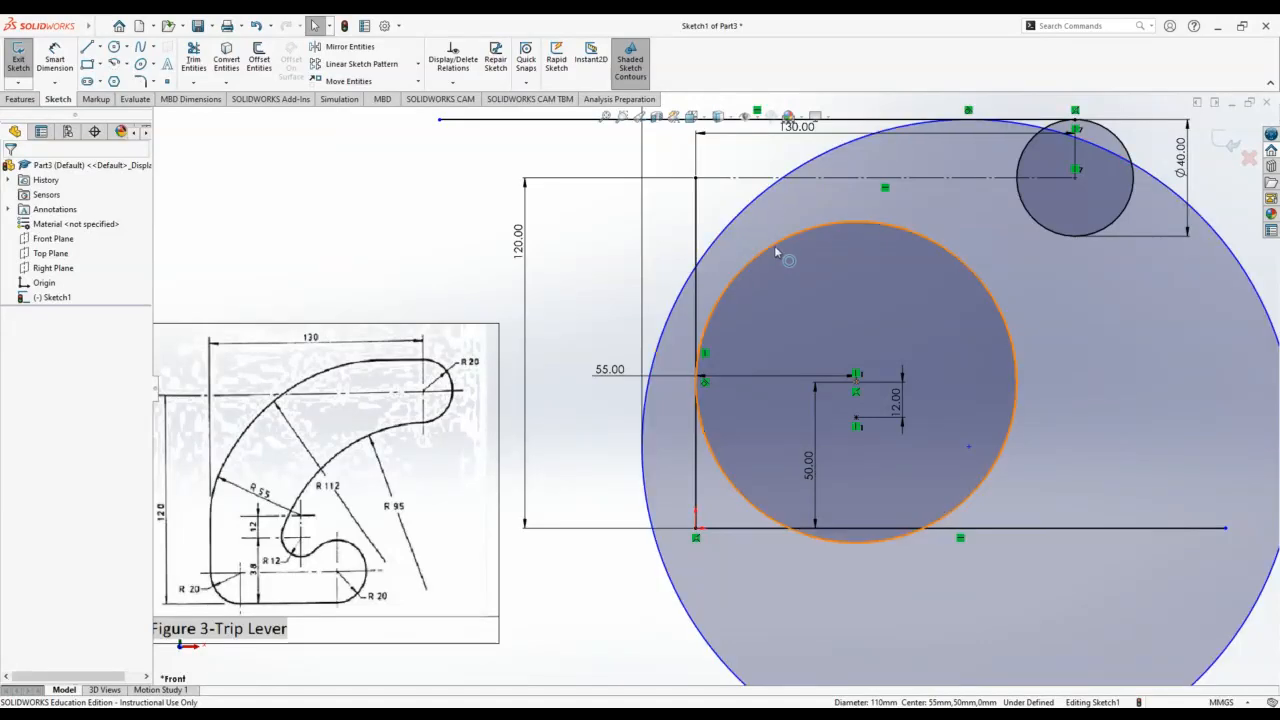
left_click(775, 250)
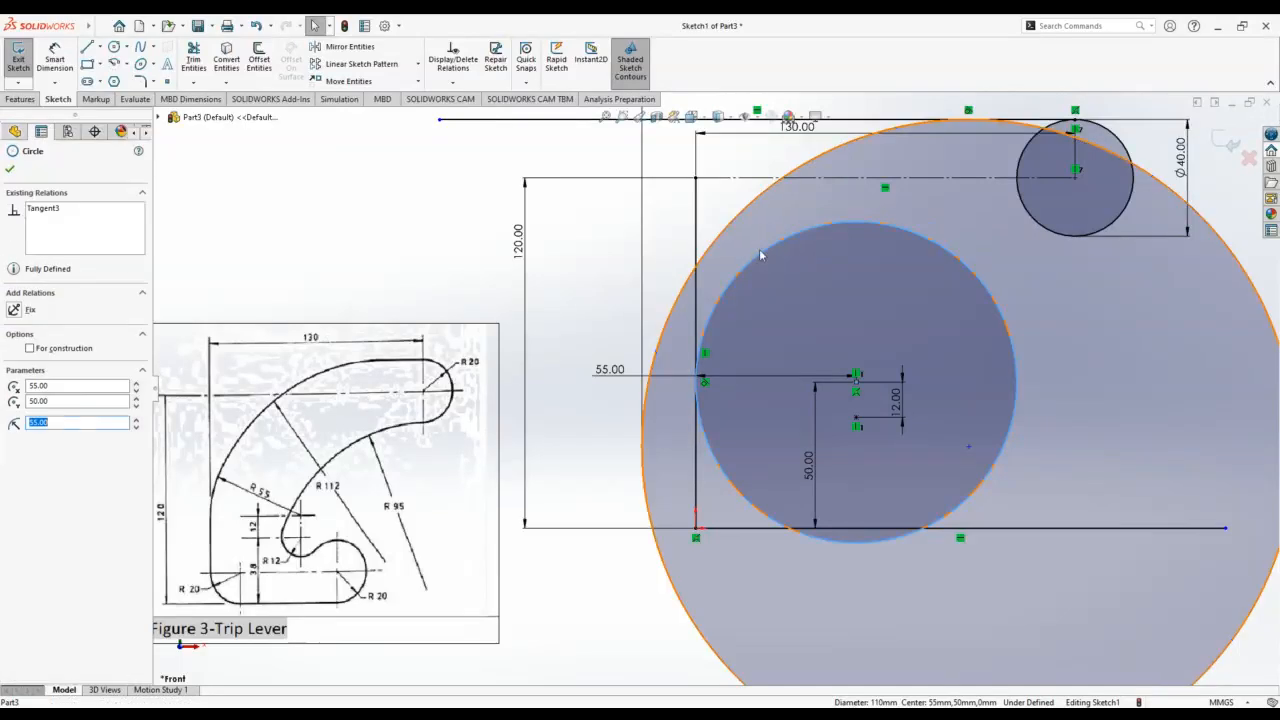
left_click(330, 231)
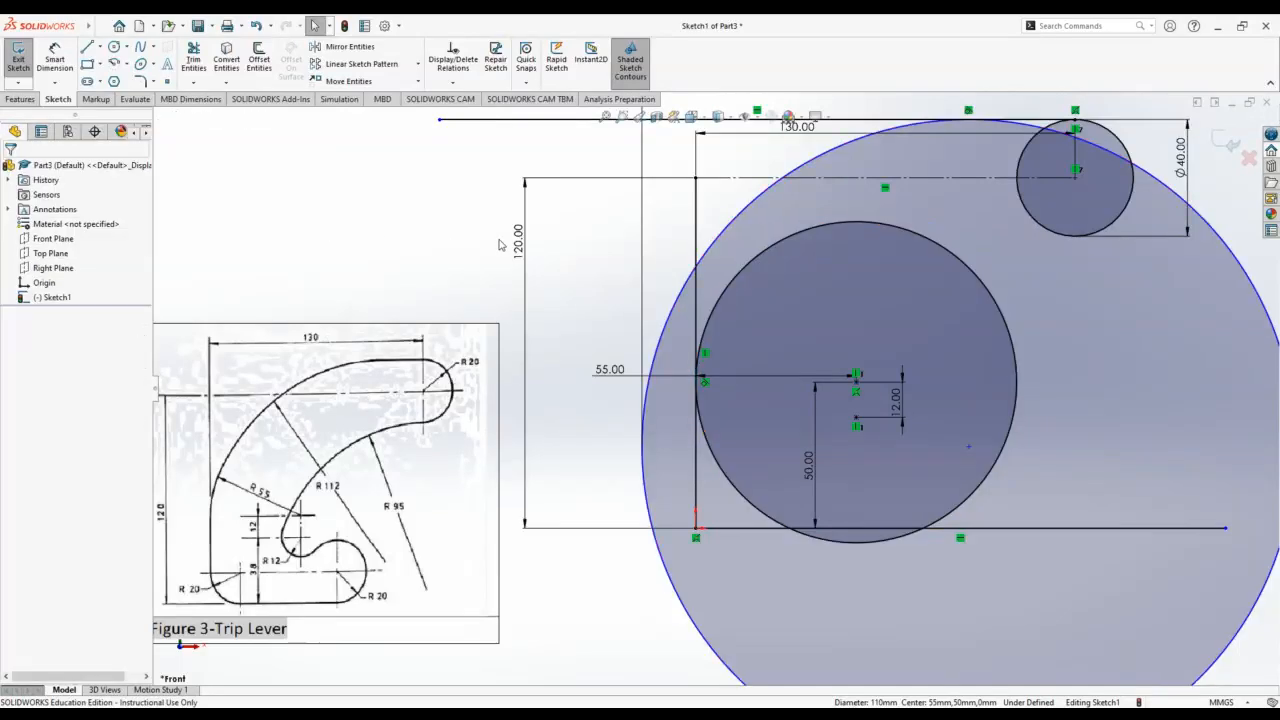
Step: Add a Tangent relation between the 112 mm radius circle and the 55 mm radius circle
left_click(740, 214)
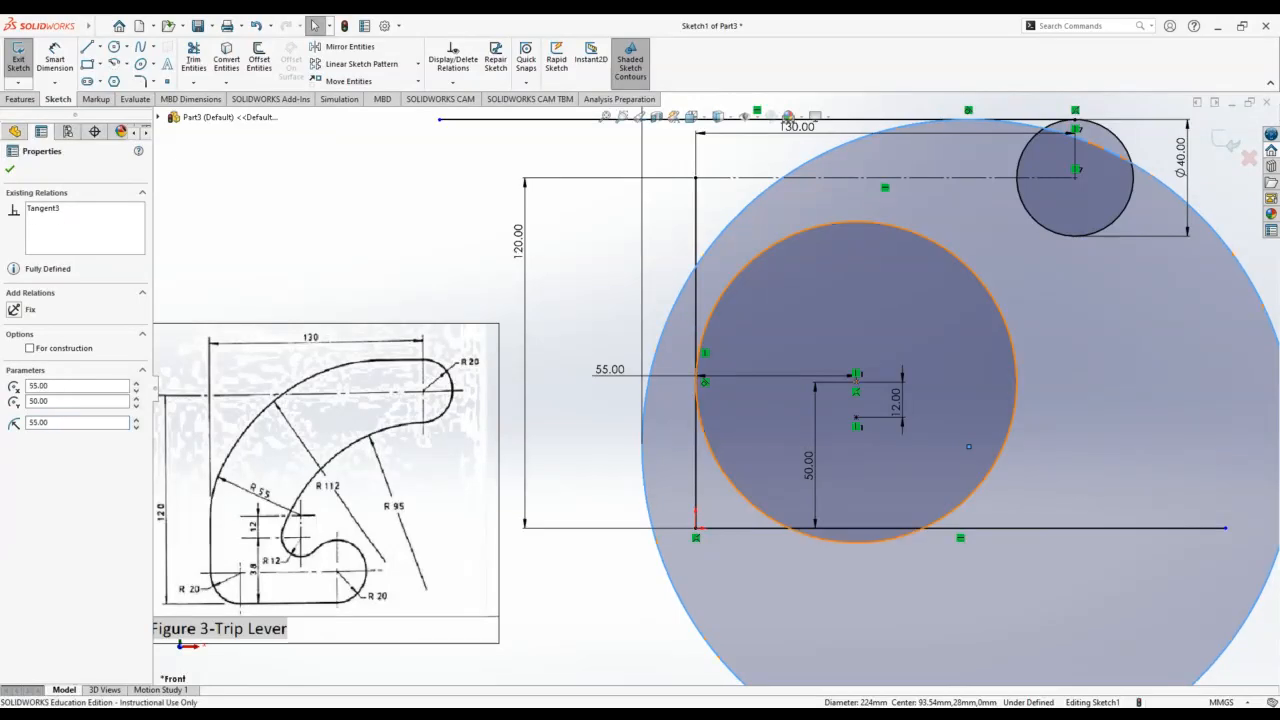
left_click(756, 264, "ctrl")
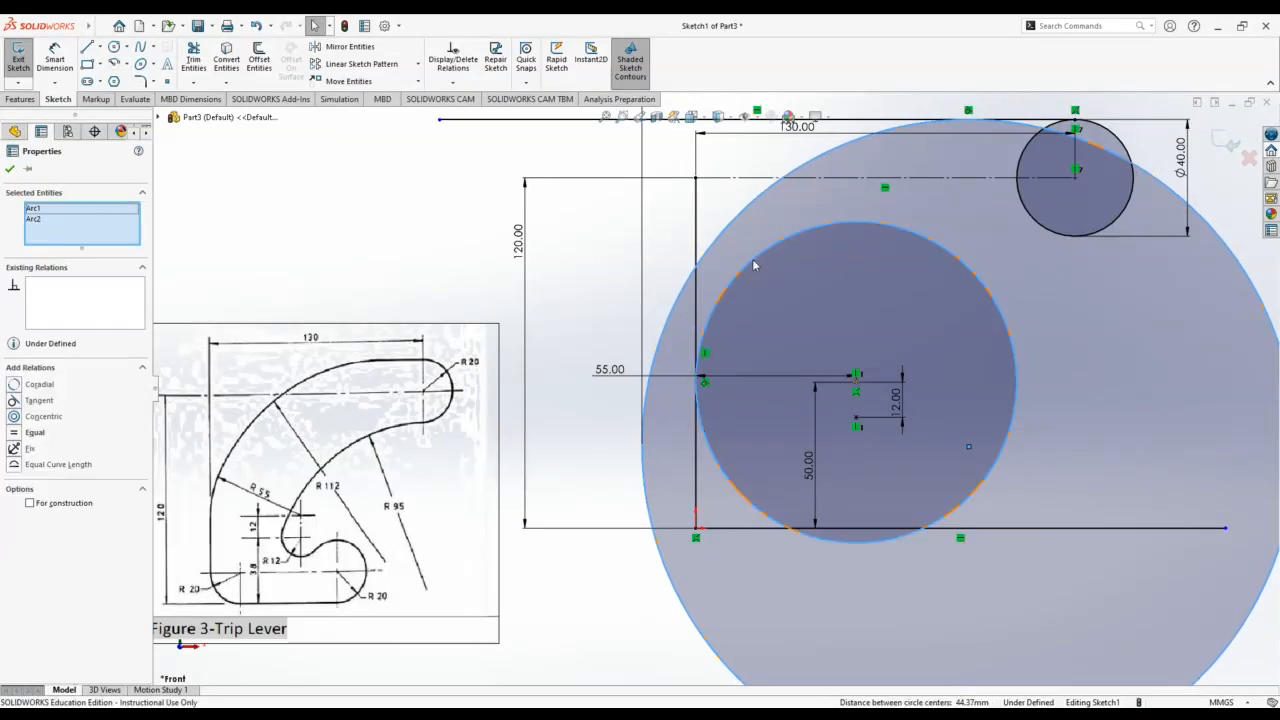
left_click(37, 400)
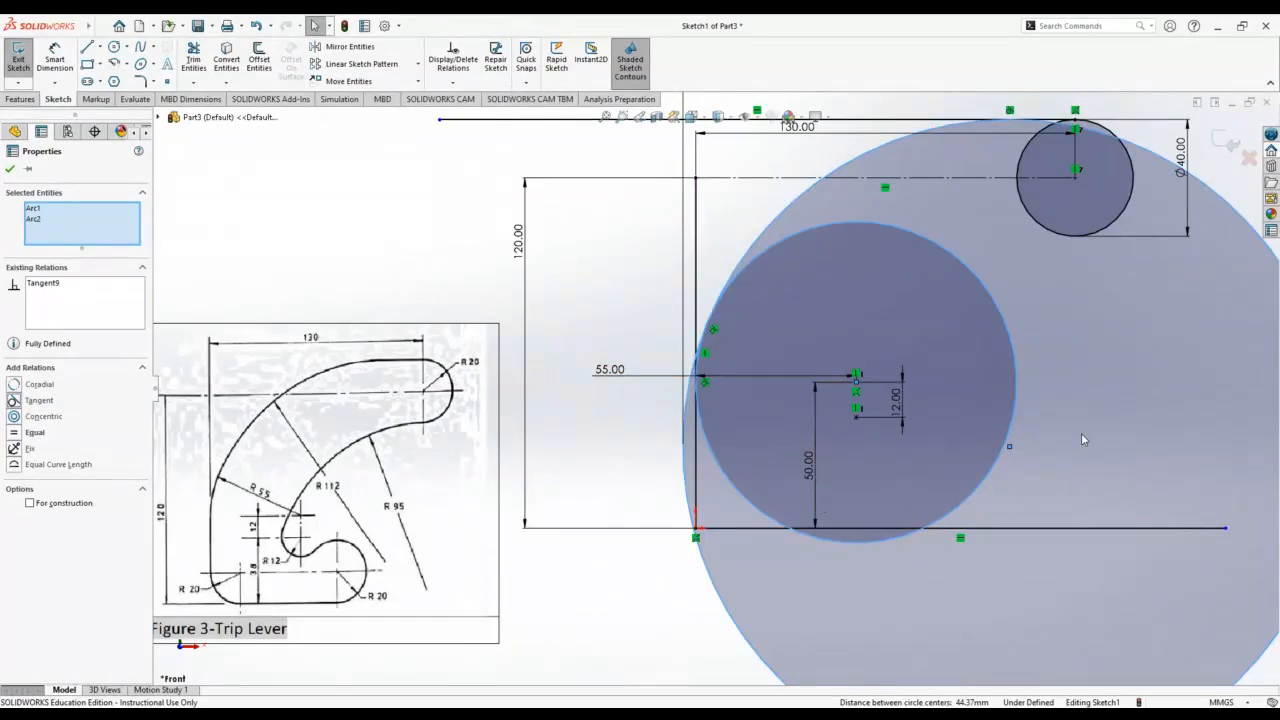
Step: Trim the 55 mm radius circle's upper and right portion, plus its lower-left portion between the vertical line and the base line
key("f")
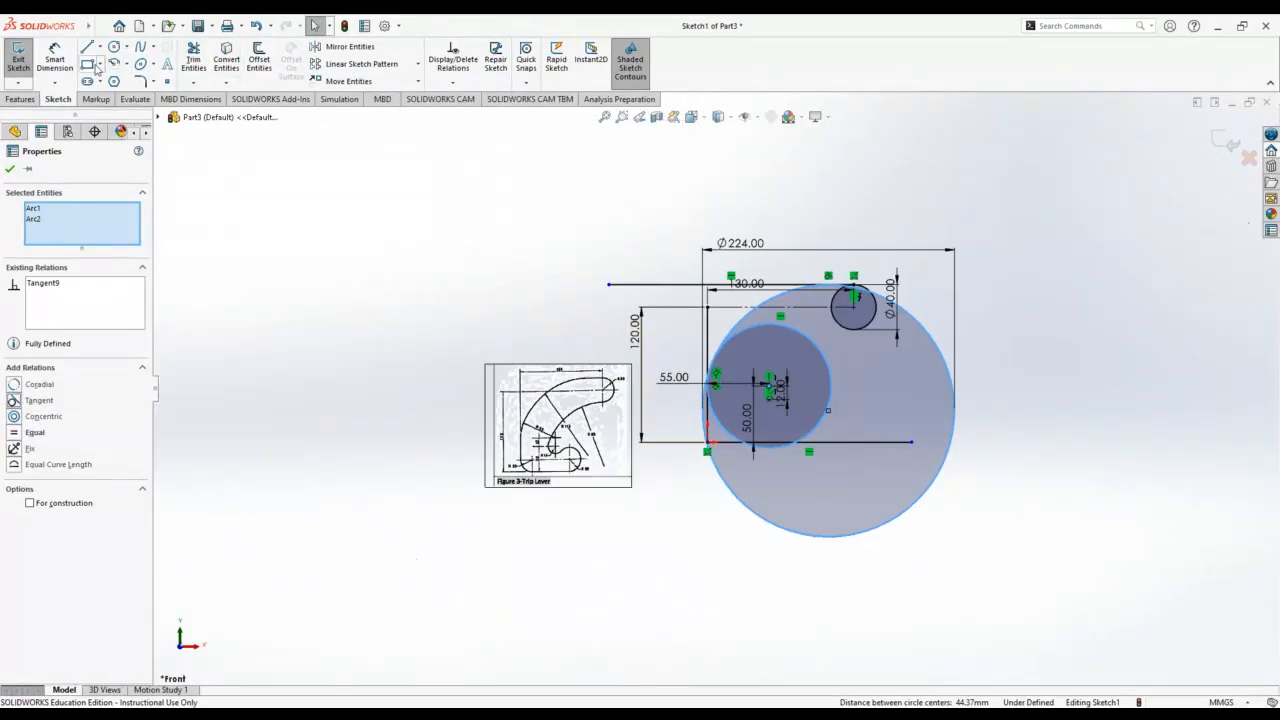
left_click(196, 62)
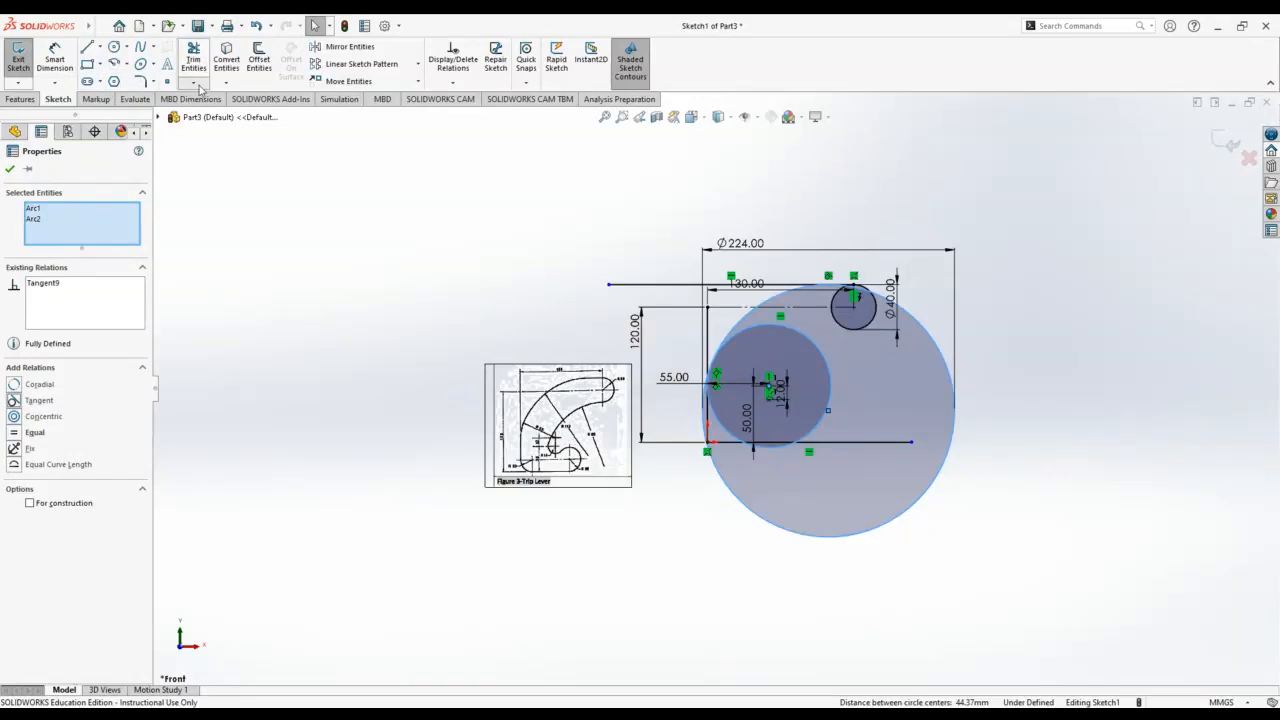
scroll(707, 320, "down", 4)
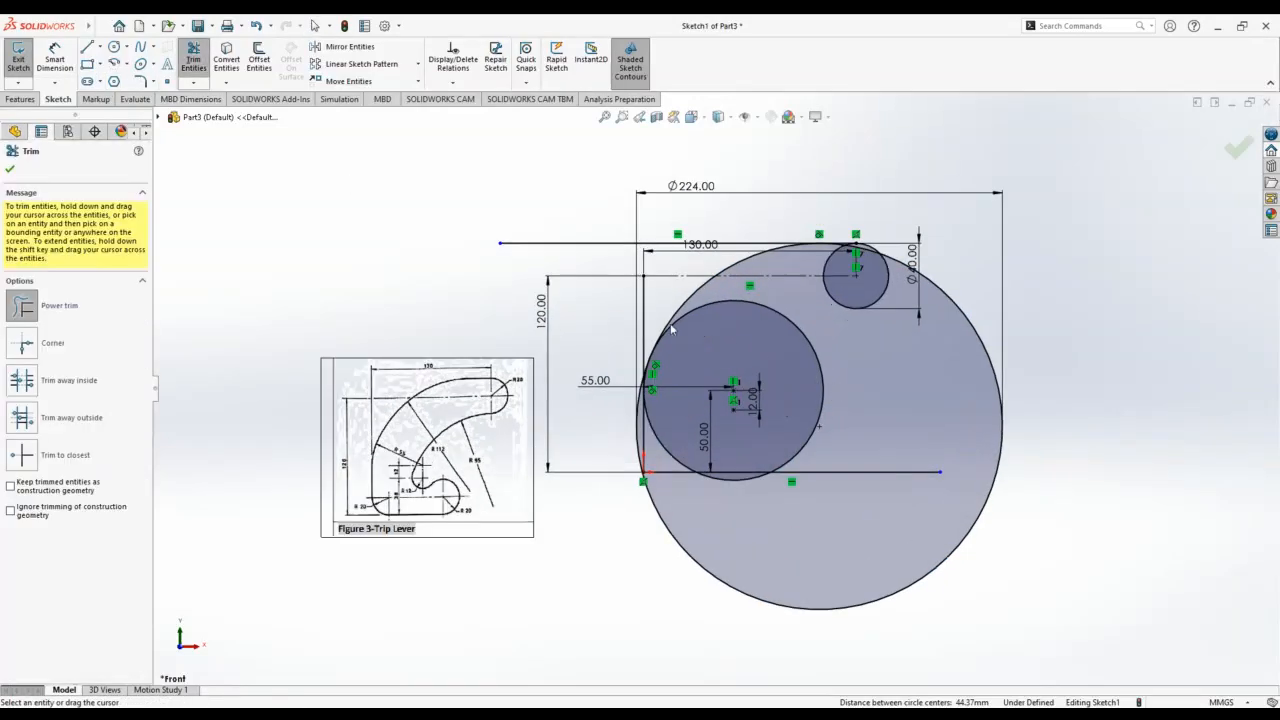
scroll(651, 439, "down", 2)
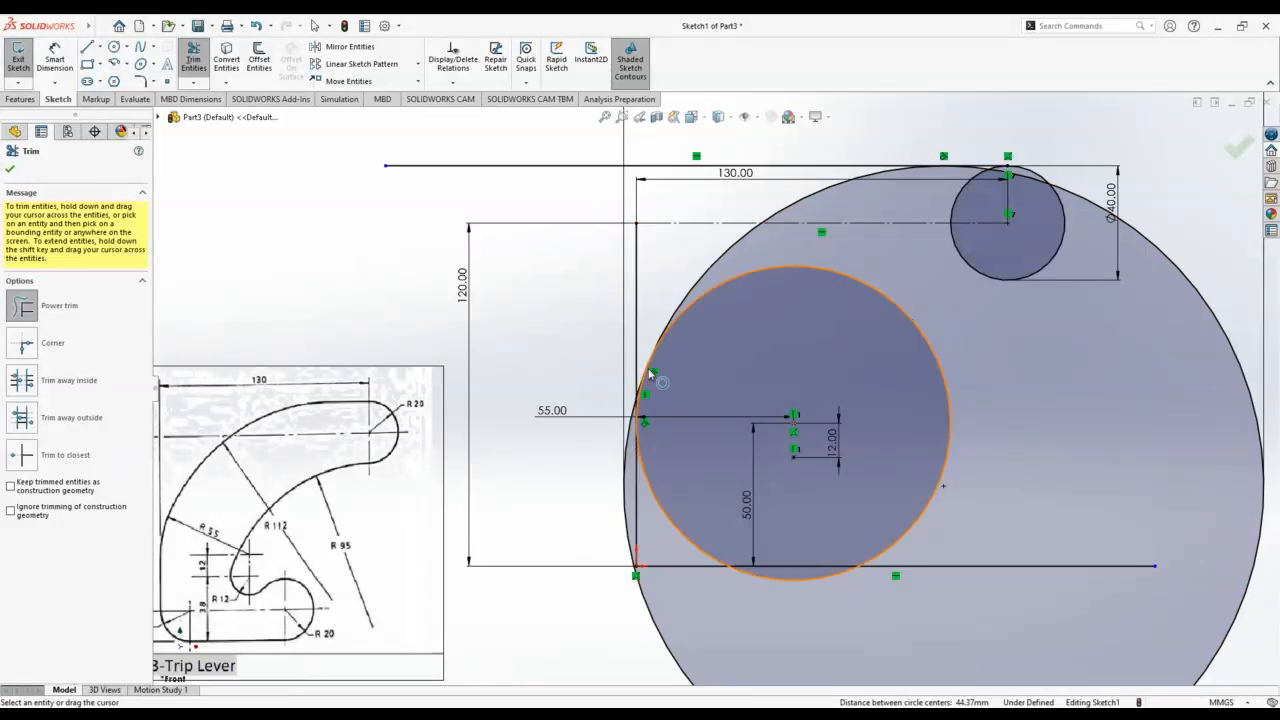
left_click(777, 266)
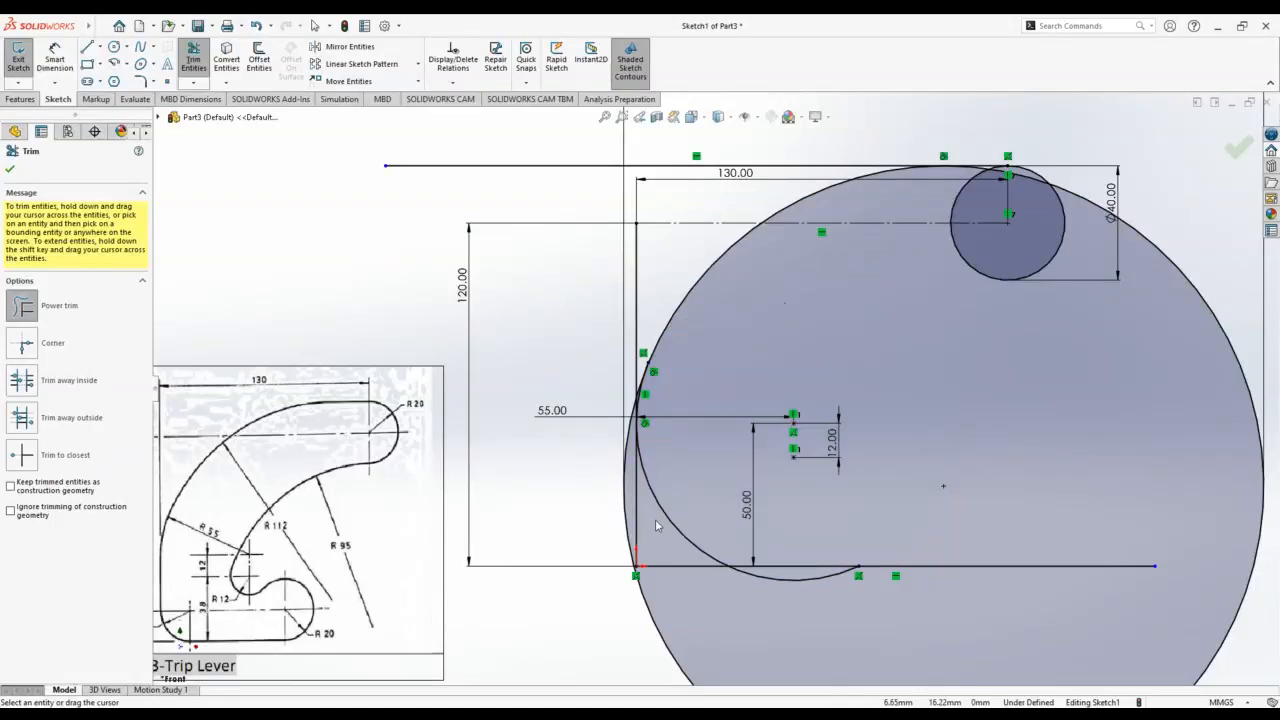
scroll(670, 400, "down", 5)
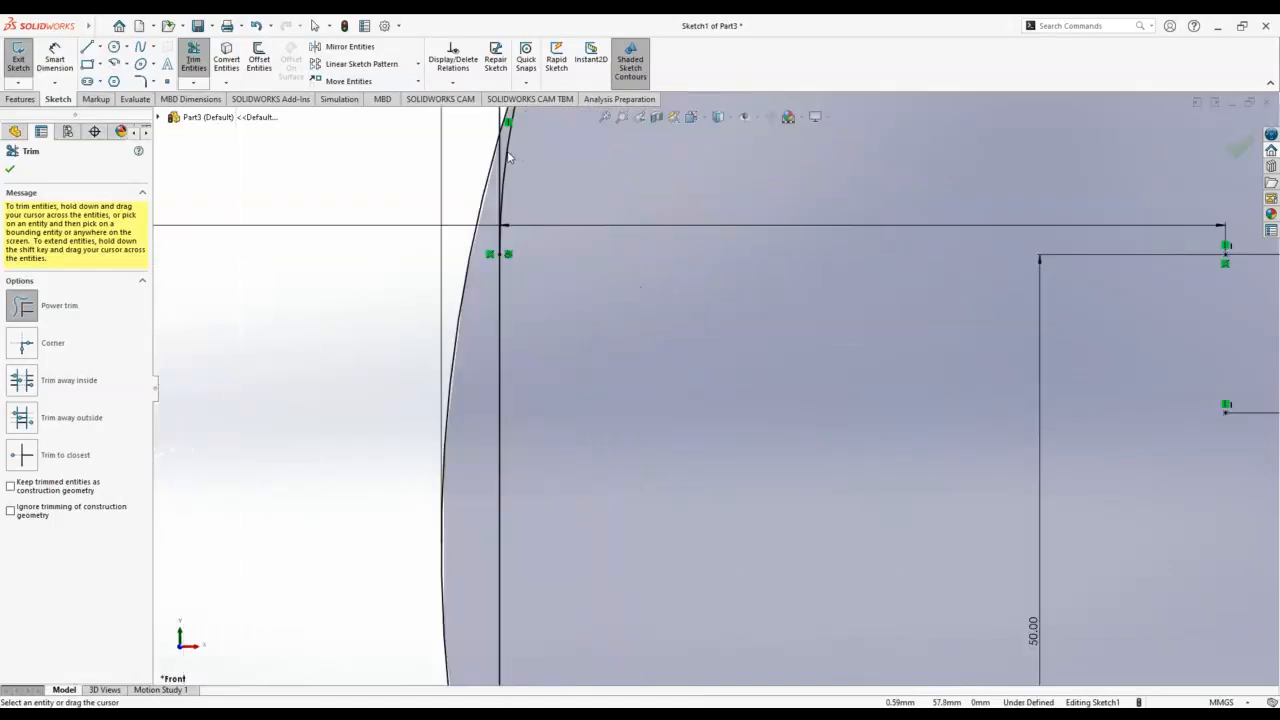
Step: Try to trim the short 55 mm radius arc joining the vertical line to the large circle, and undo that trim
left_click_drag(513, 161, 506, 155)
scroll(540, 166, "up", 6)
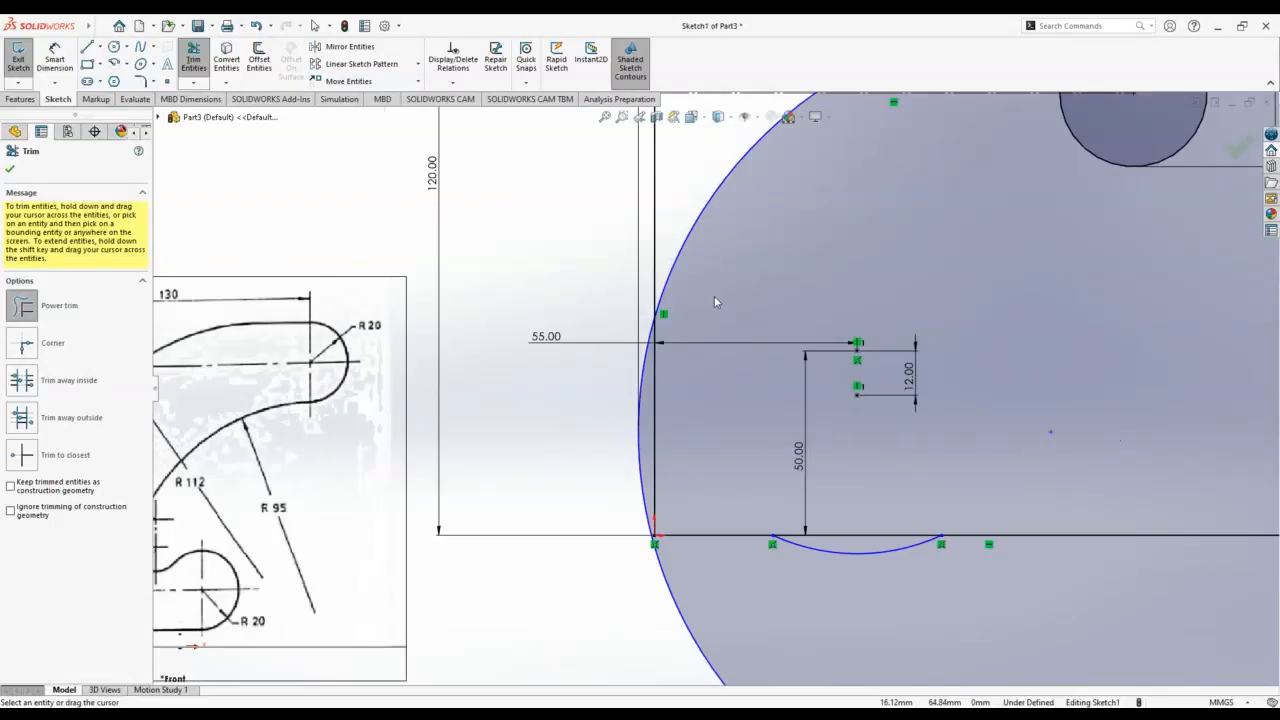
scroll(715, 301, "up", 3)
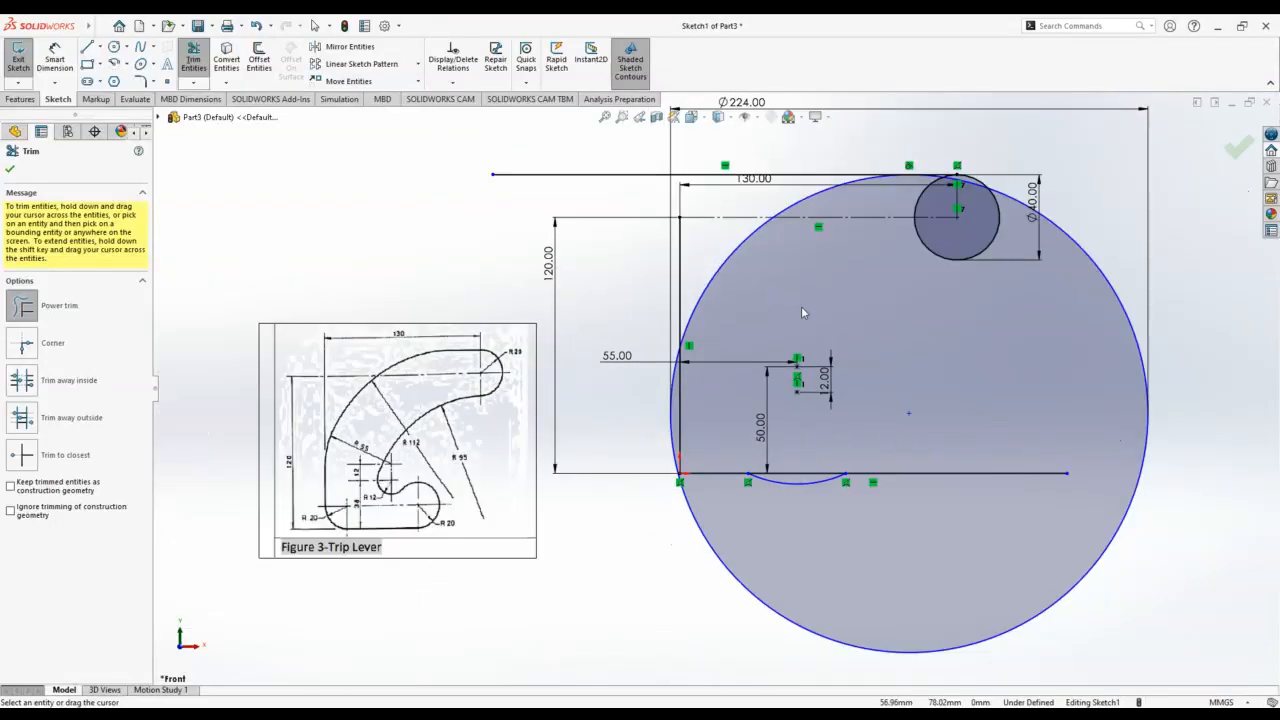
key("Escape")
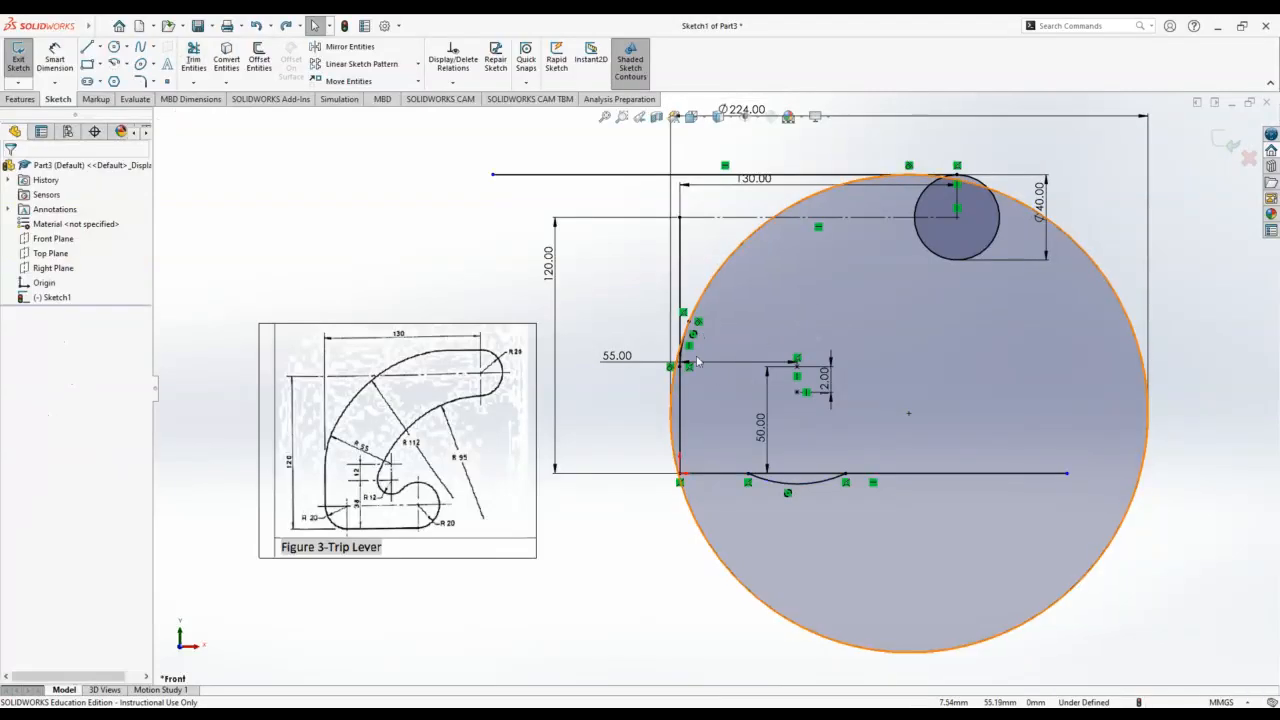
Step: Trim the 112 mm radius circle's short segment between its tangent point with the 55 mm radius arc and the vertical line
scroll(697, 362, "down", 5)
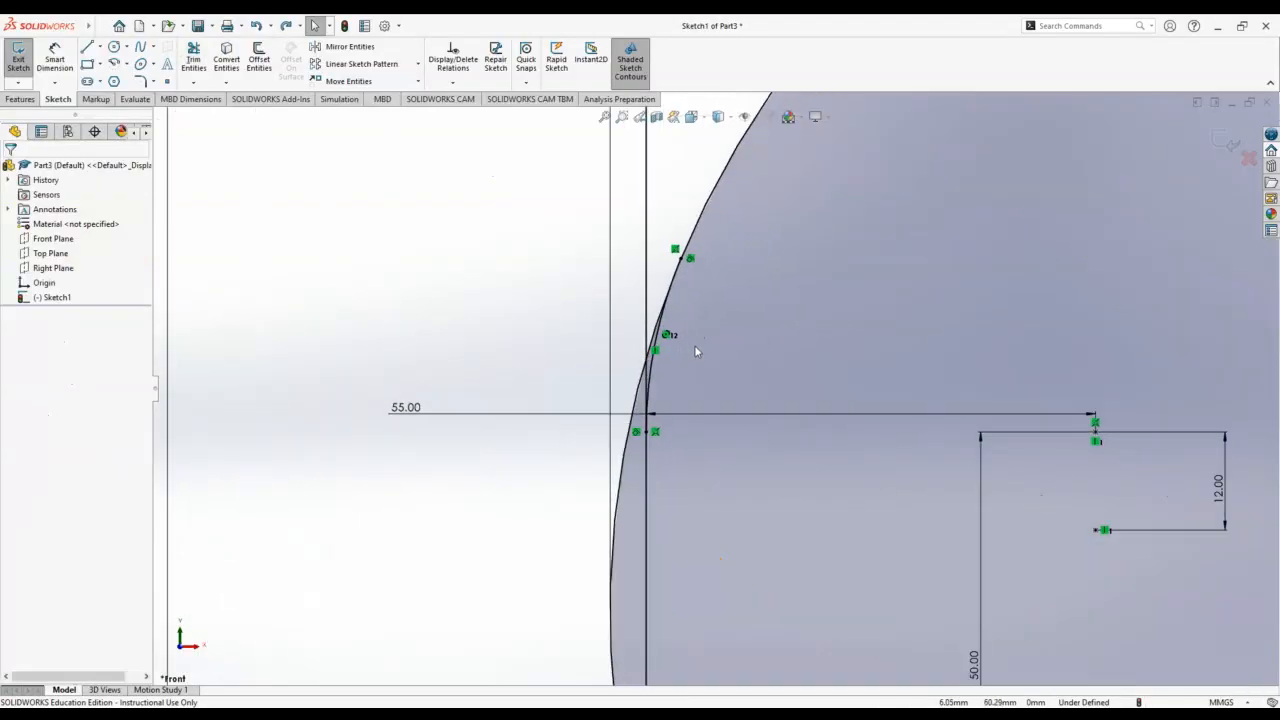
scroll(697, 350, "down", 3)
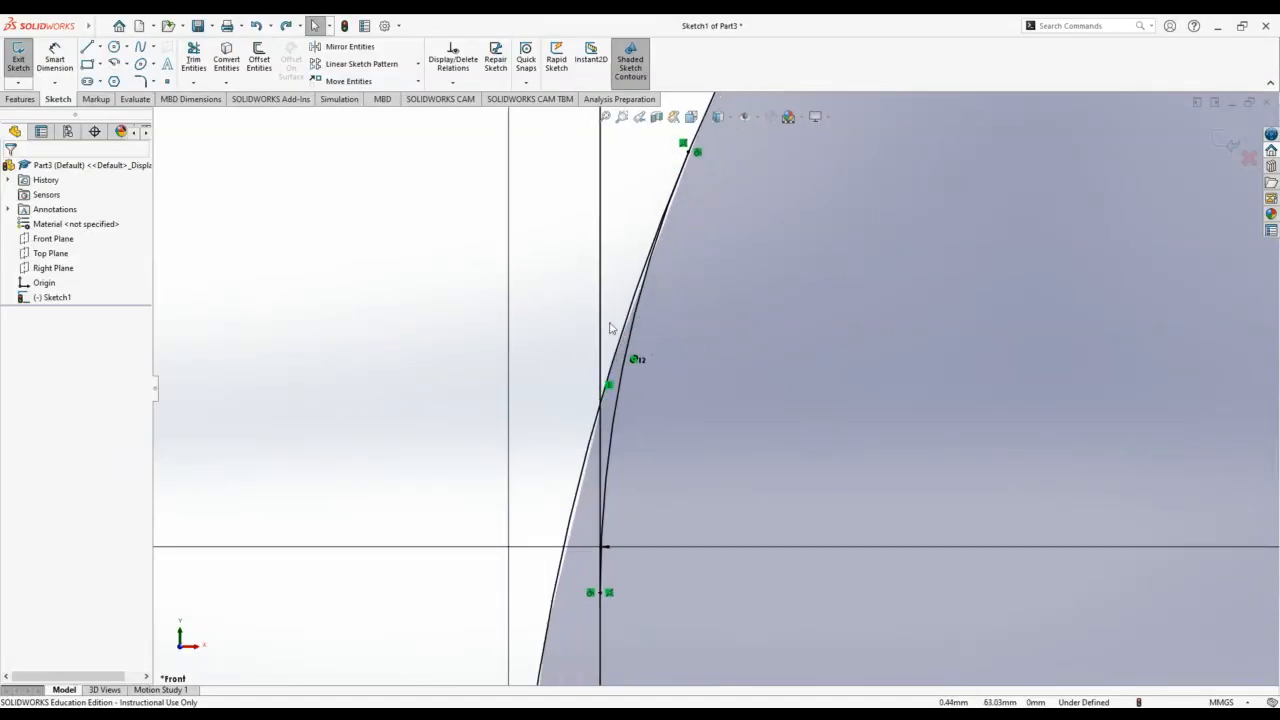
left_click(193, 58)
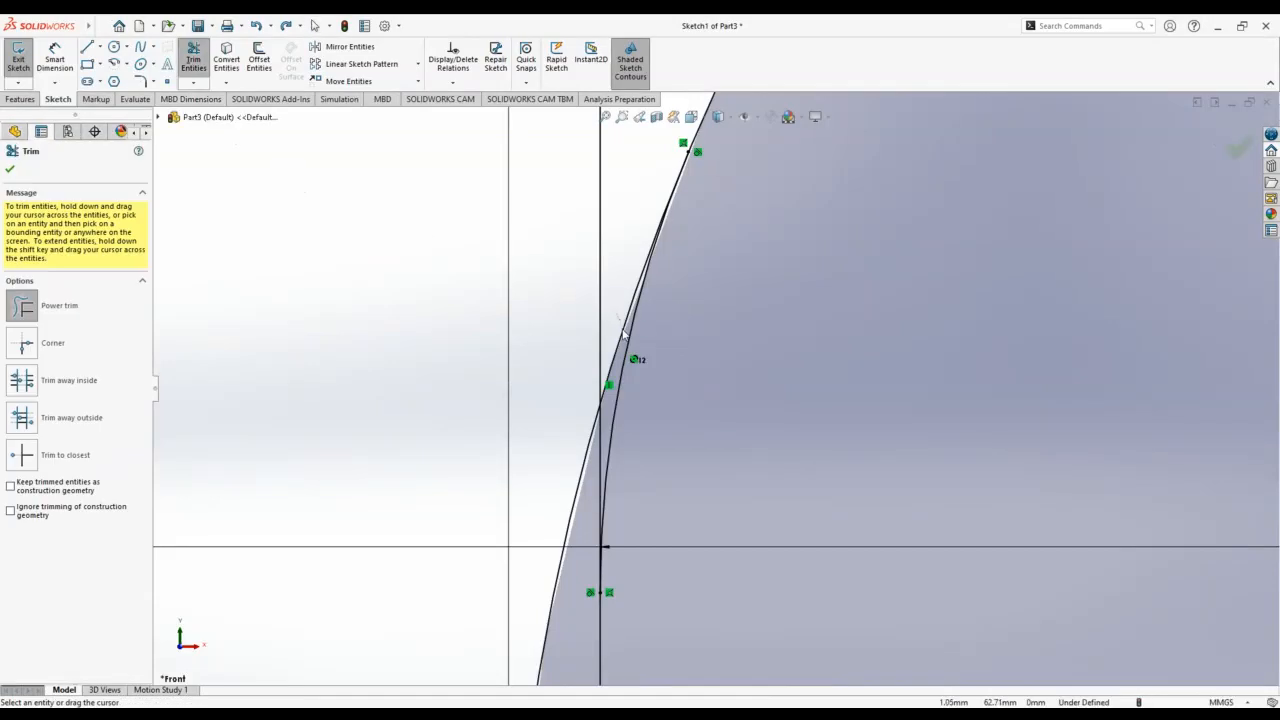
left_click_drag(622, 333, 622, 336)
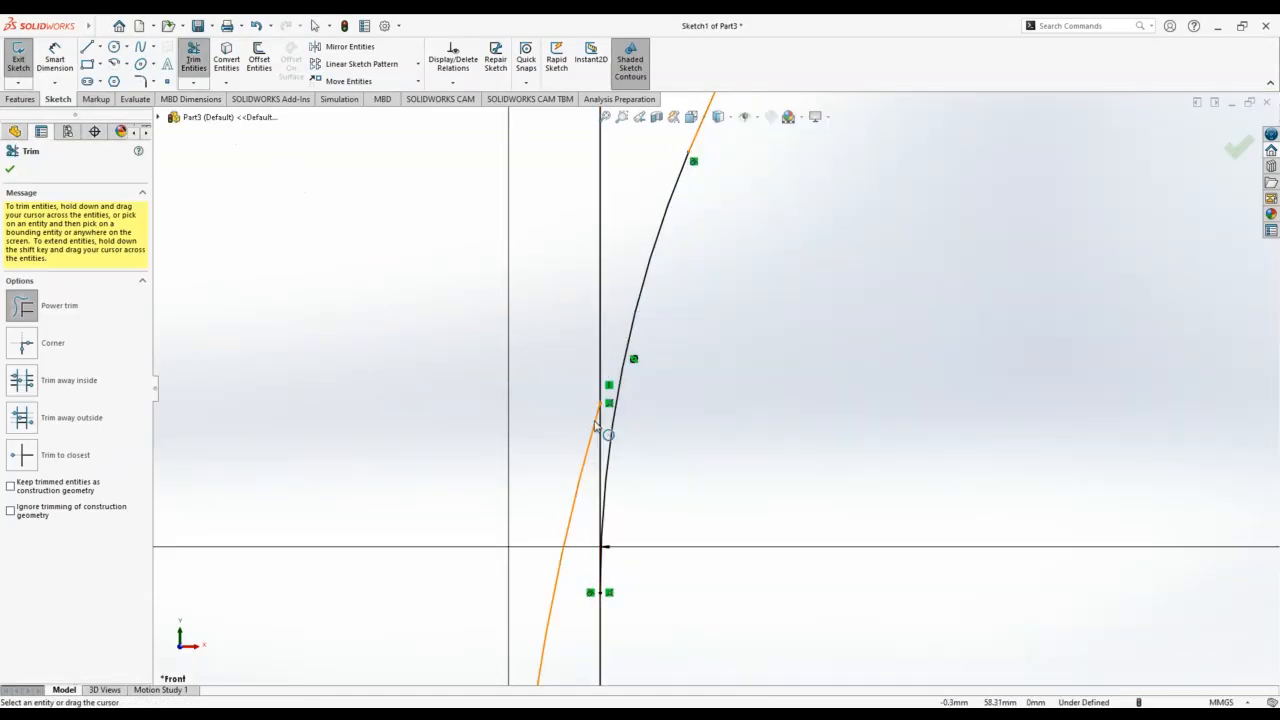
Step: Trim the rest of the 112 mm radius circle left of the profile and the vertical line's end above the 55 mm radius arc
scroll(580, 416, "up", 5)
scroll(578, 409, "up", 5)
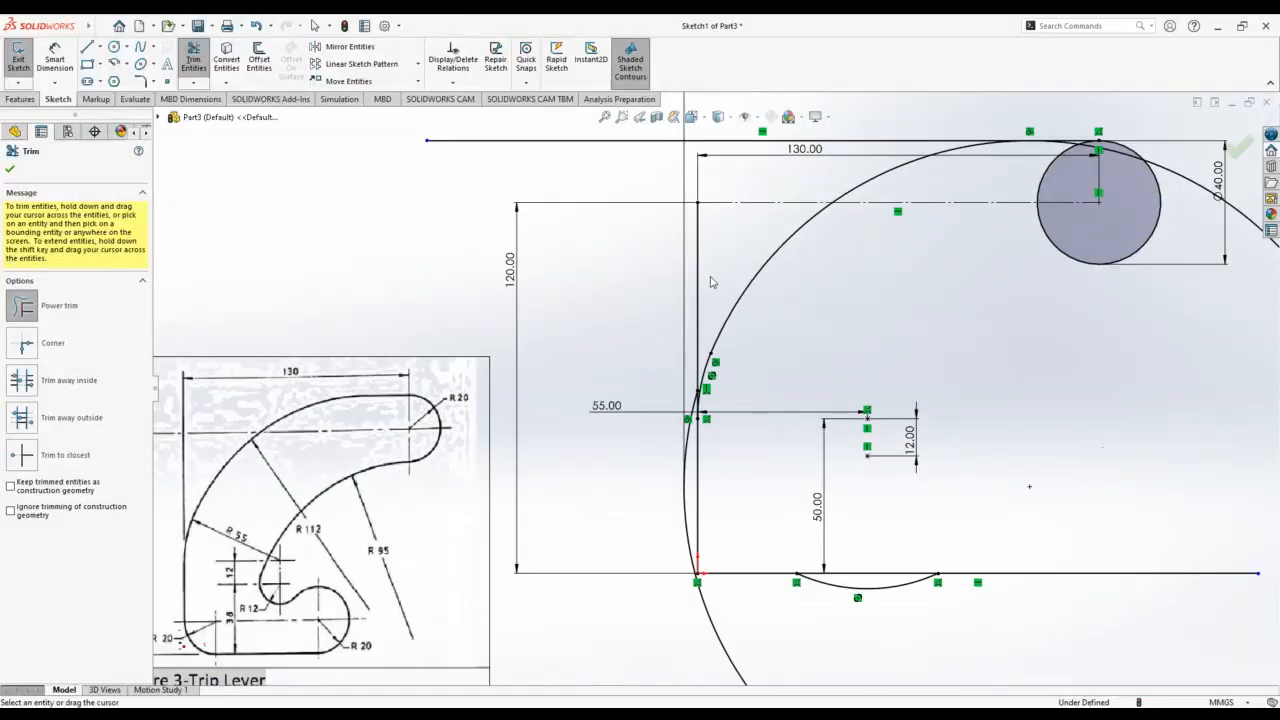
scroll(658, 372, "down", 1)
scroll(658, 372, "down", 3)
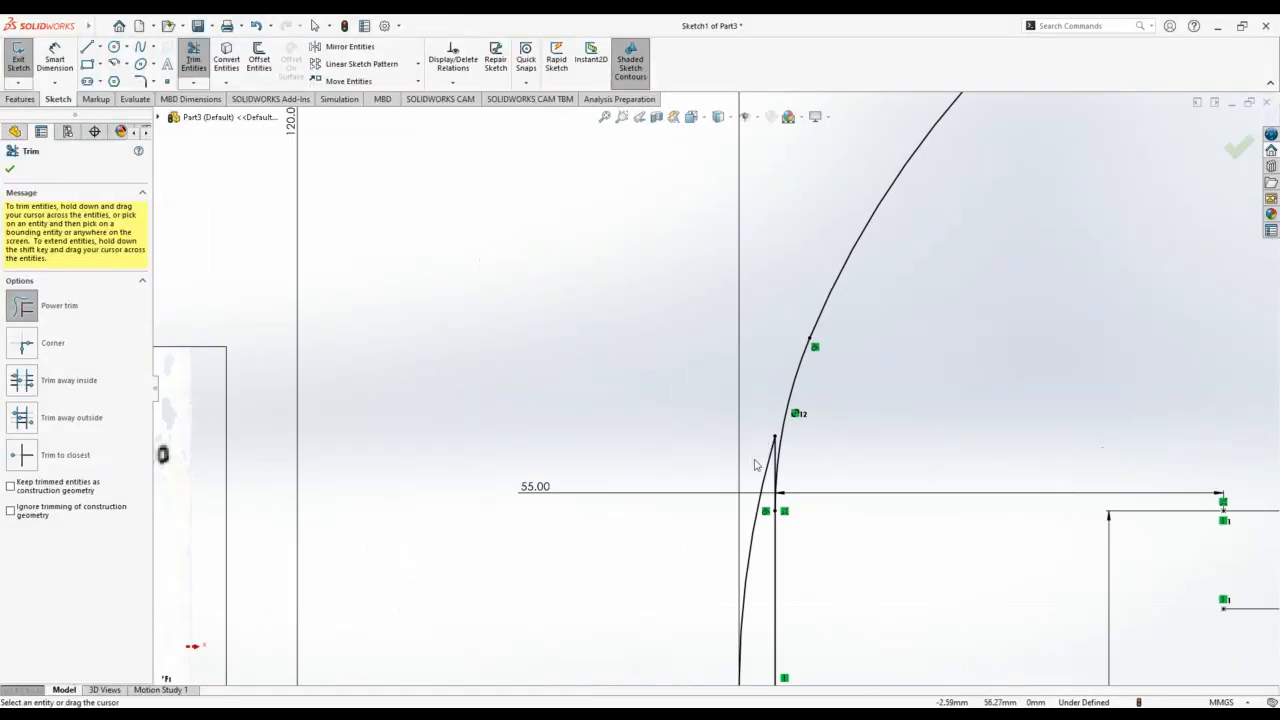
left_click_drag(755, 464, 771, 481)
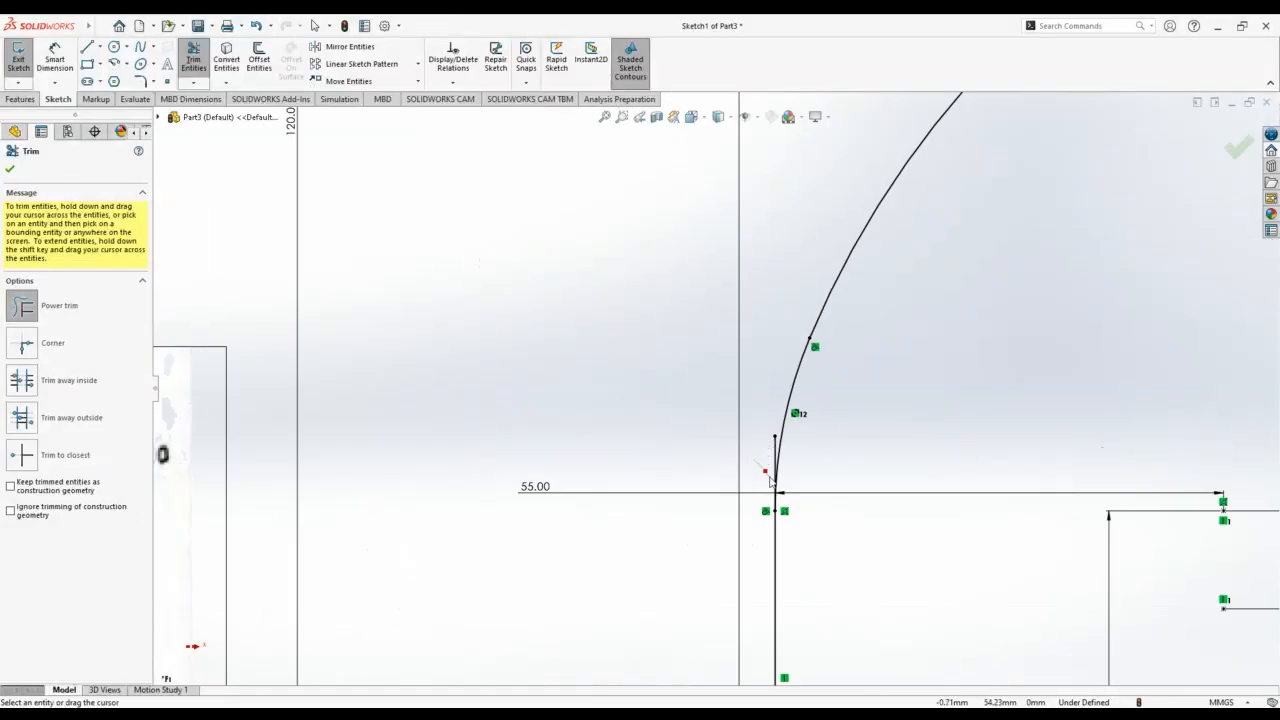
left_click(780, 428)
key("f")
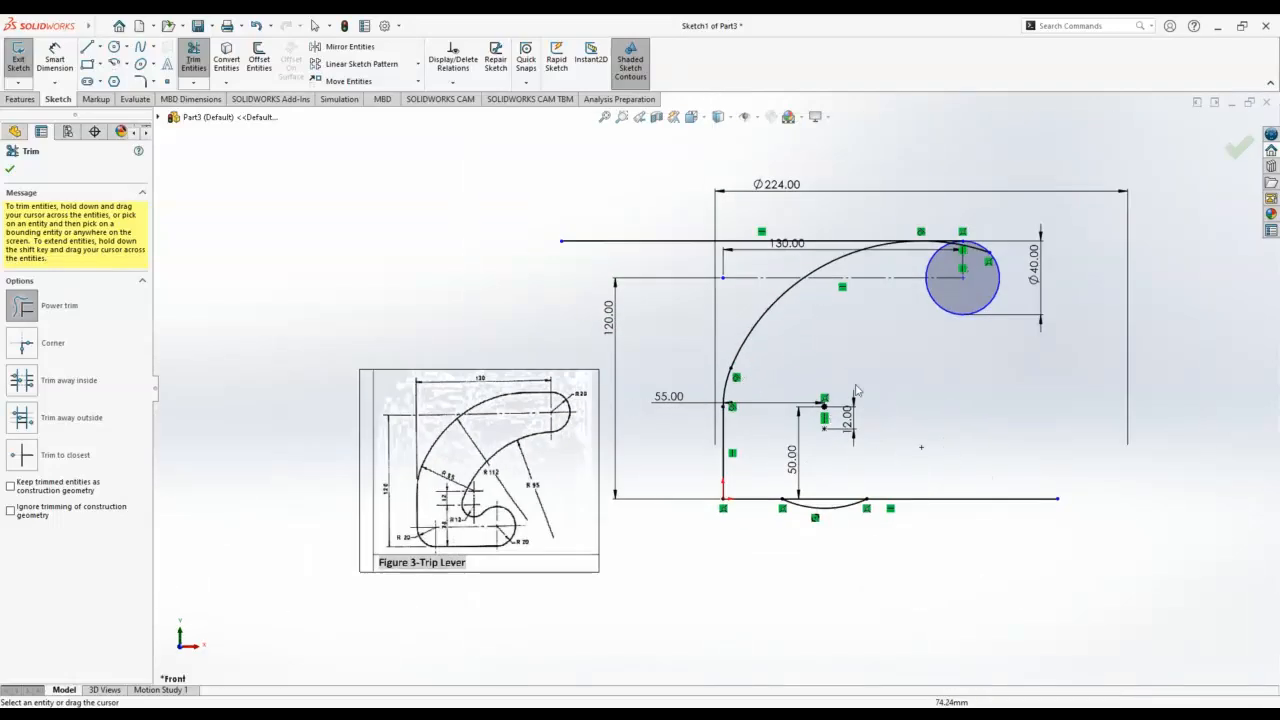
Step: Trim the 112 mm radius arc beyond its tangent point, including the piece inside the 40 mm circle, and the horizontal line's left overhang
scroll(970, 235, "down", 5)
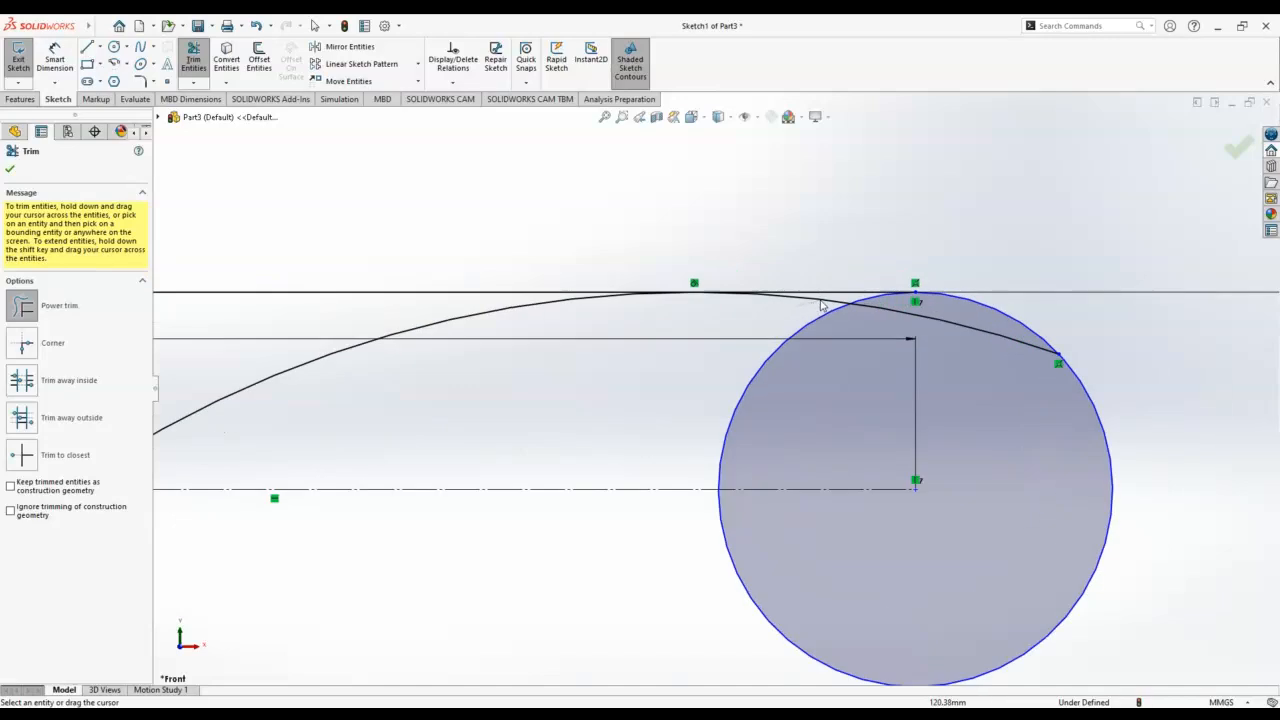
left_click_drag(820, 305, 826, 309)
scroll(745, 325, "up", 2)
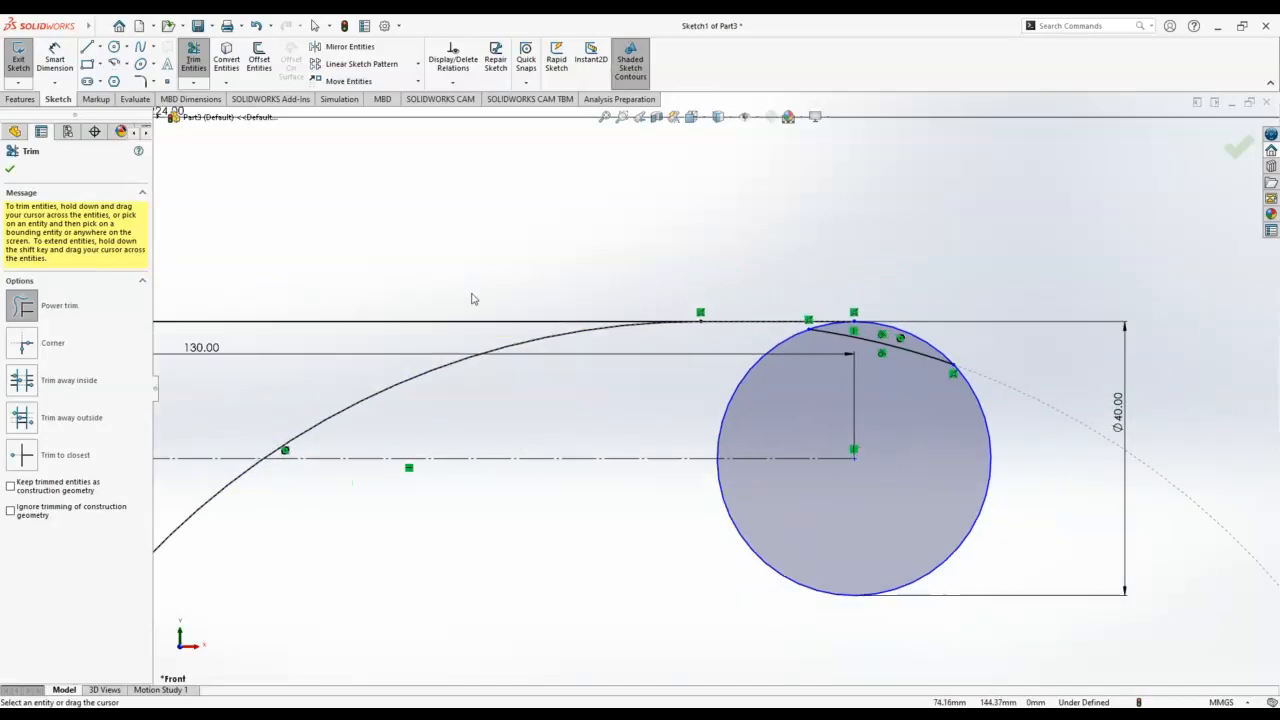
left_click_drag(473, 298, 455, 330)
scroll(464, 317, "up", 4)
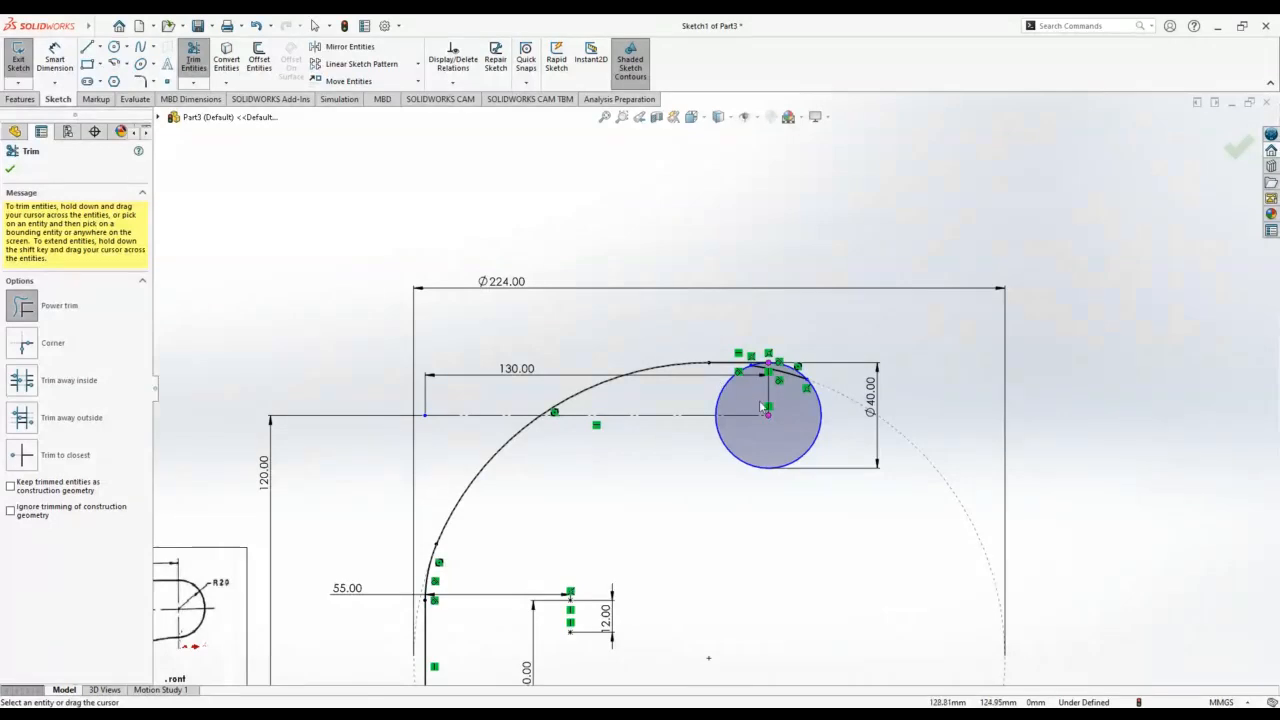
scroll(765, 410, "down", 5)
left_click_drag(816, 316, 803, 334)
scroll(803, 334, "up", 5)
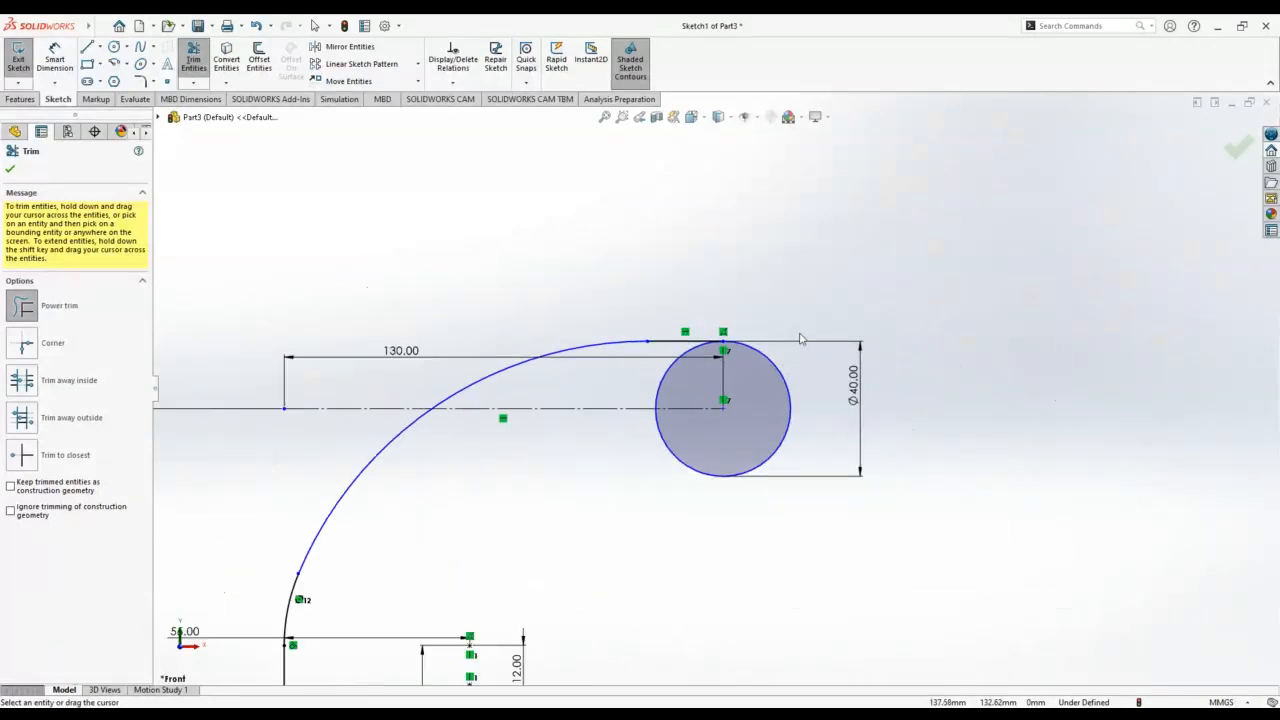
Step: Trim the leftover arc of the 55 mm radius circle below the base line and finish trimming
scroll(703, 485, "down", 2)
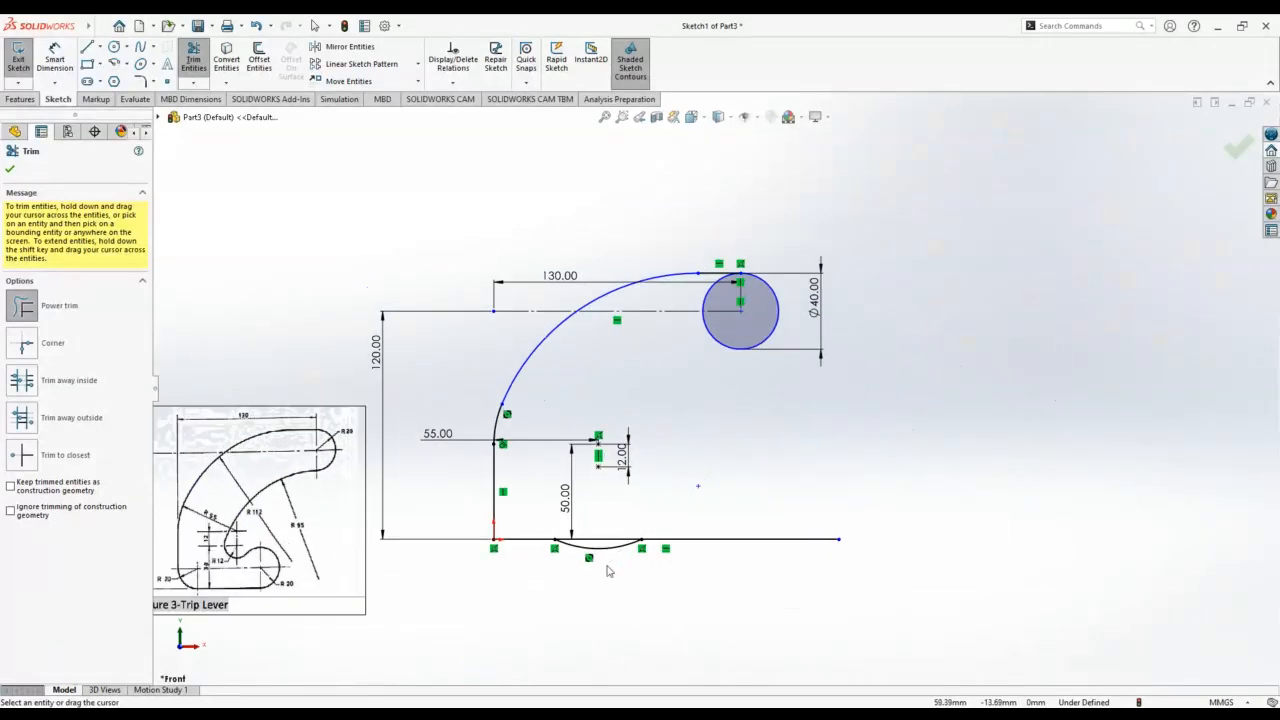
left_click_drag(608, 566, 605, 549)
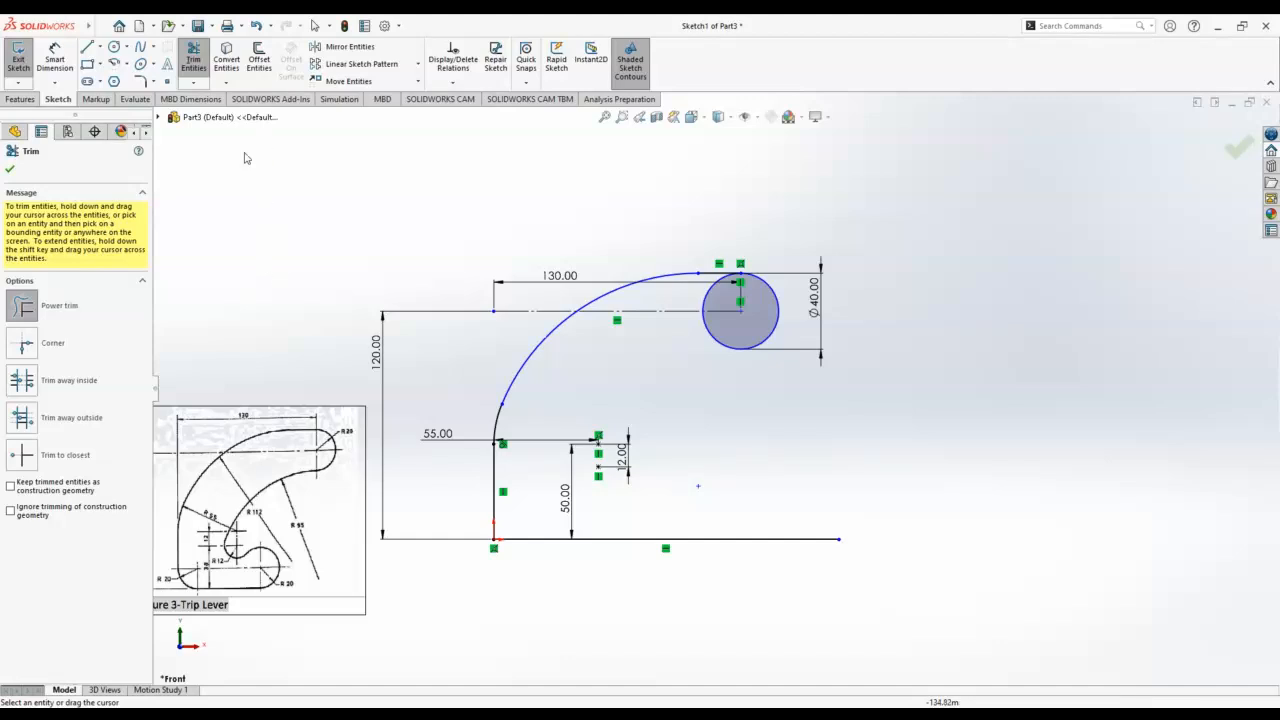
left_click(10, 169)
Step: Add a 20 mm radius sketch fillet at the corner of the vertical line and the base line
left_click(140, 81)
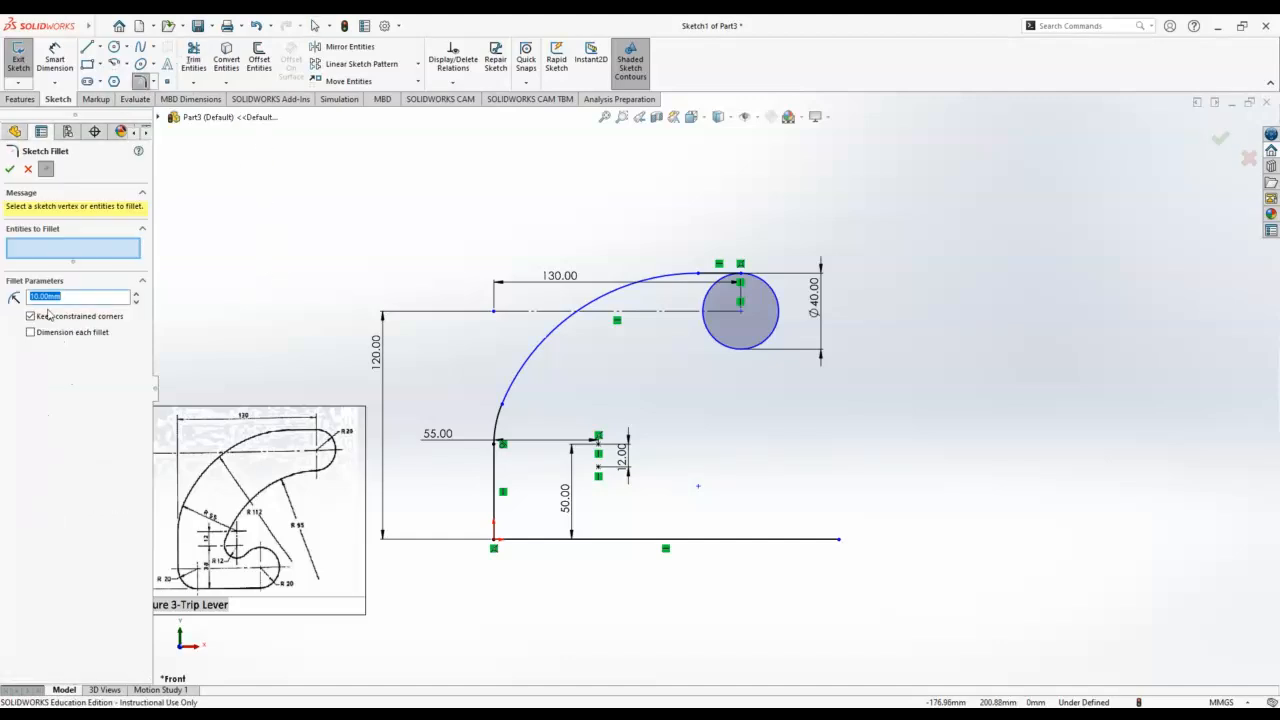
type("20")
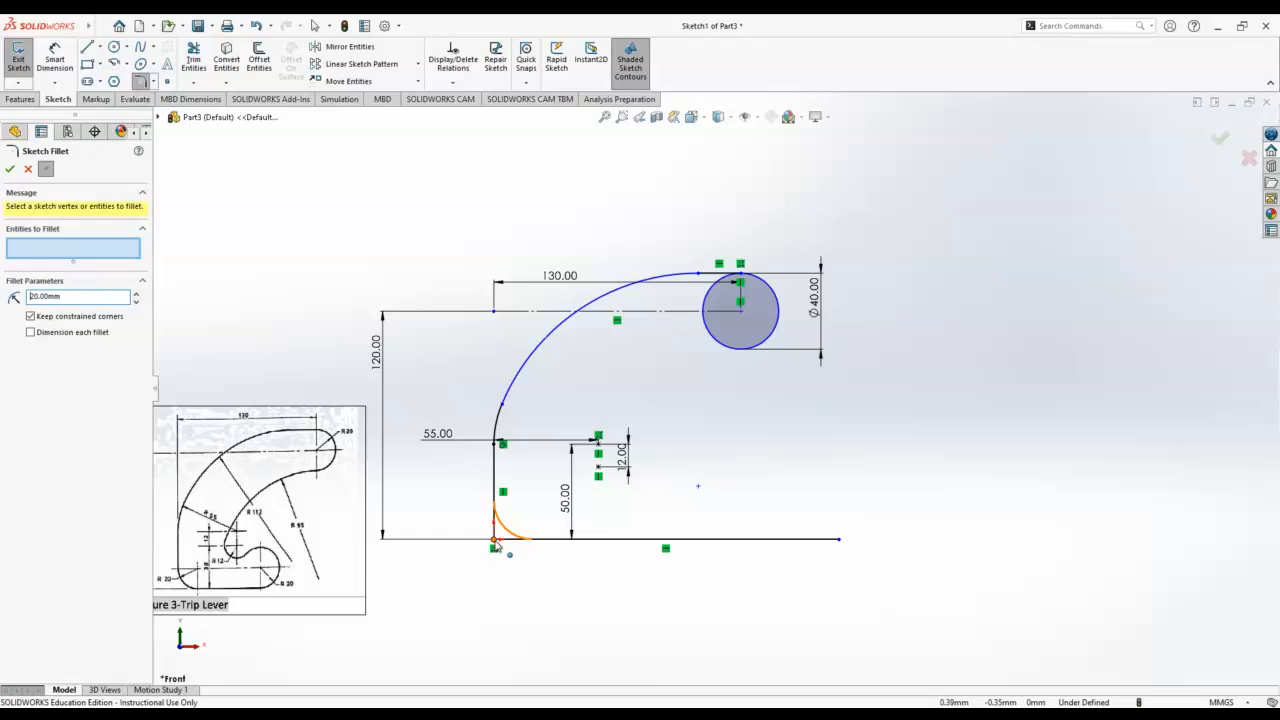
left_click(494, 541)
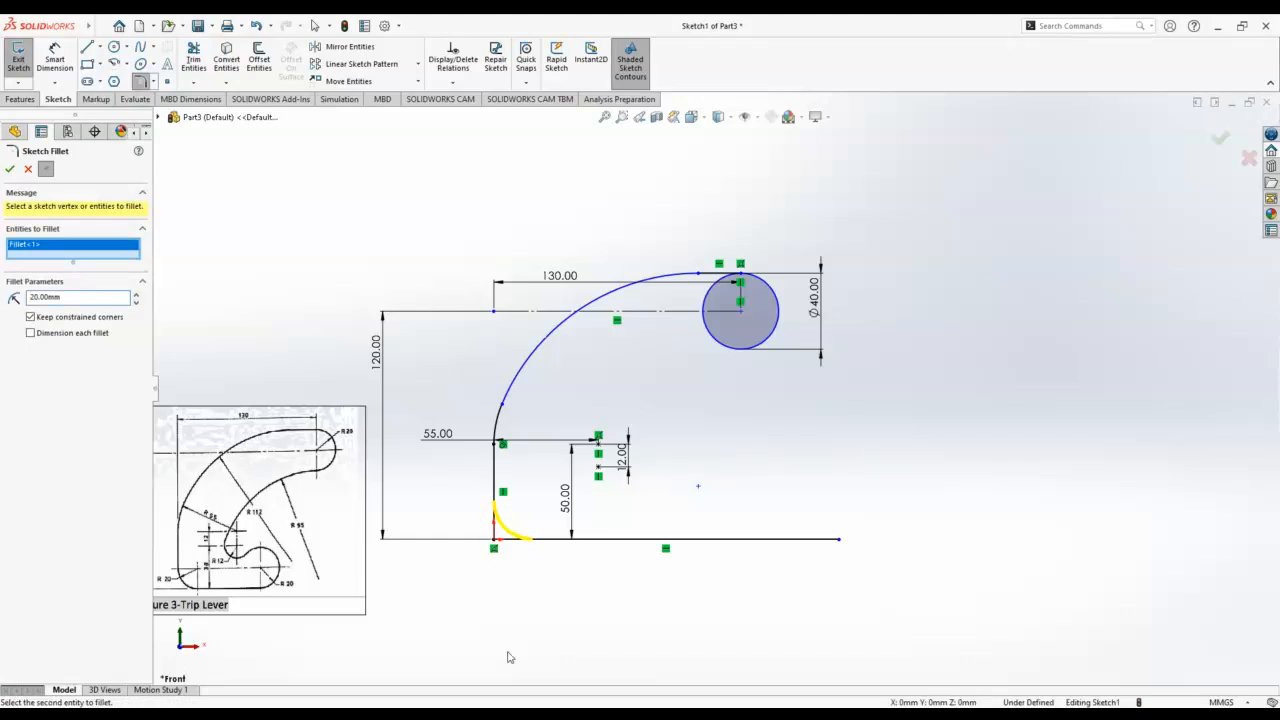
left_click(10, 168)
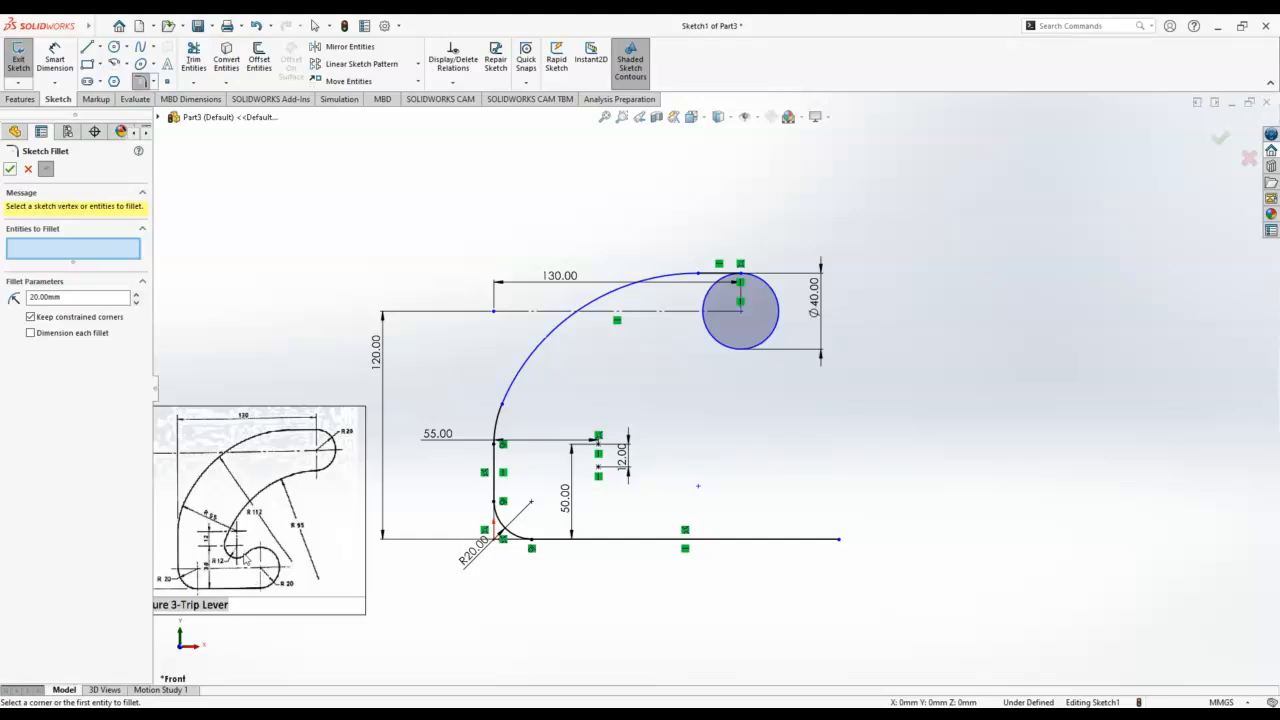
scroll(246, 560, "down", 3)
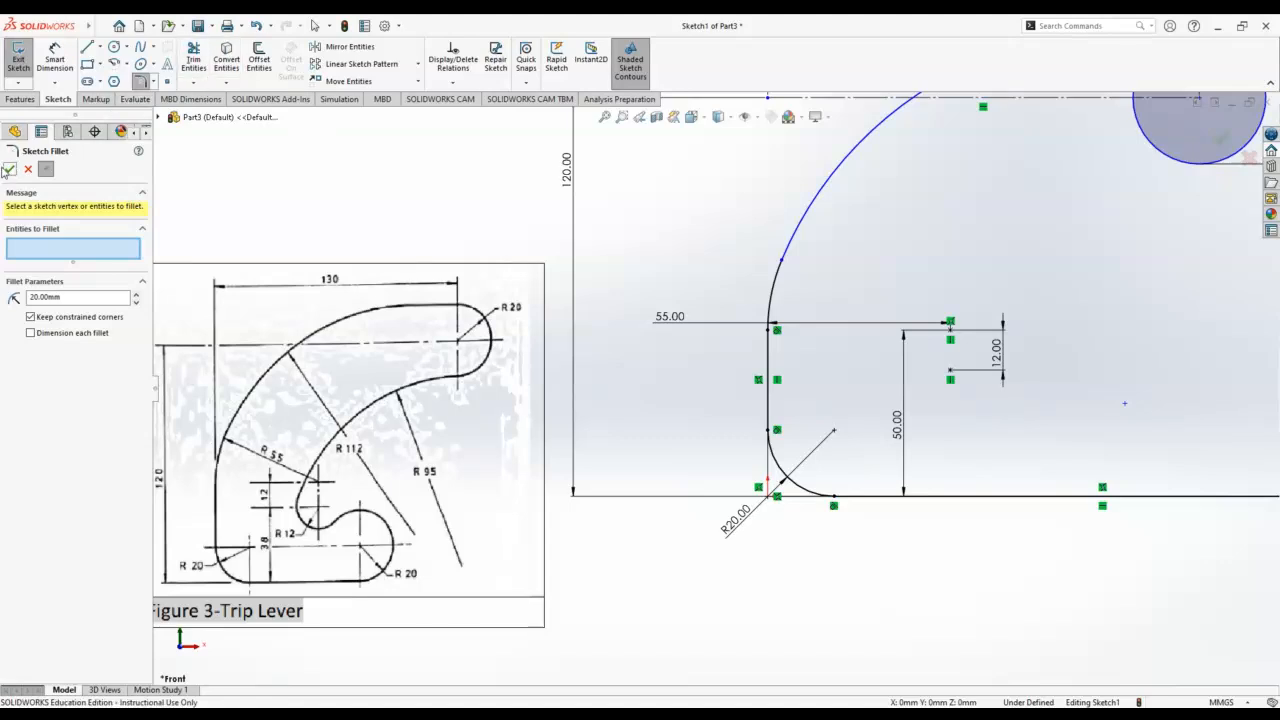
left_click(10, 168)
Step: Draw a circle with a 12 mm radius centred on the point 12 mm below the 55 mm radius arc's centre
left_click(113, 47)
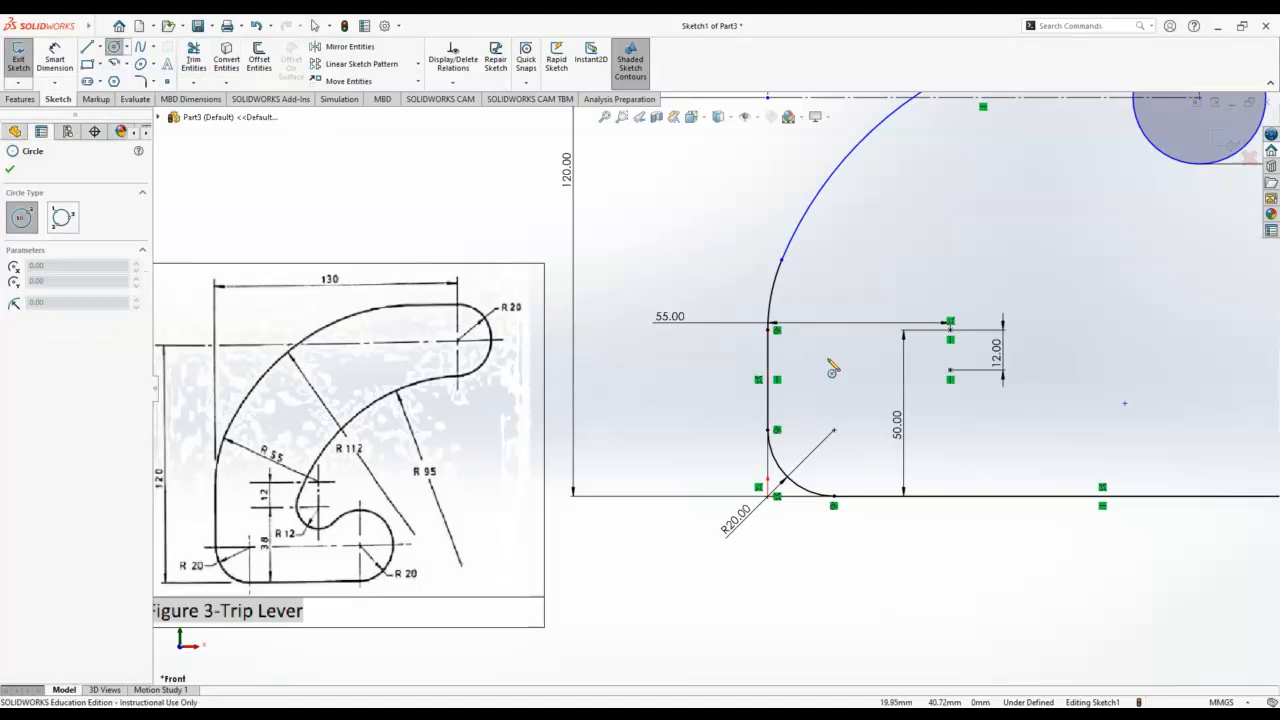
left_click(950, 370)
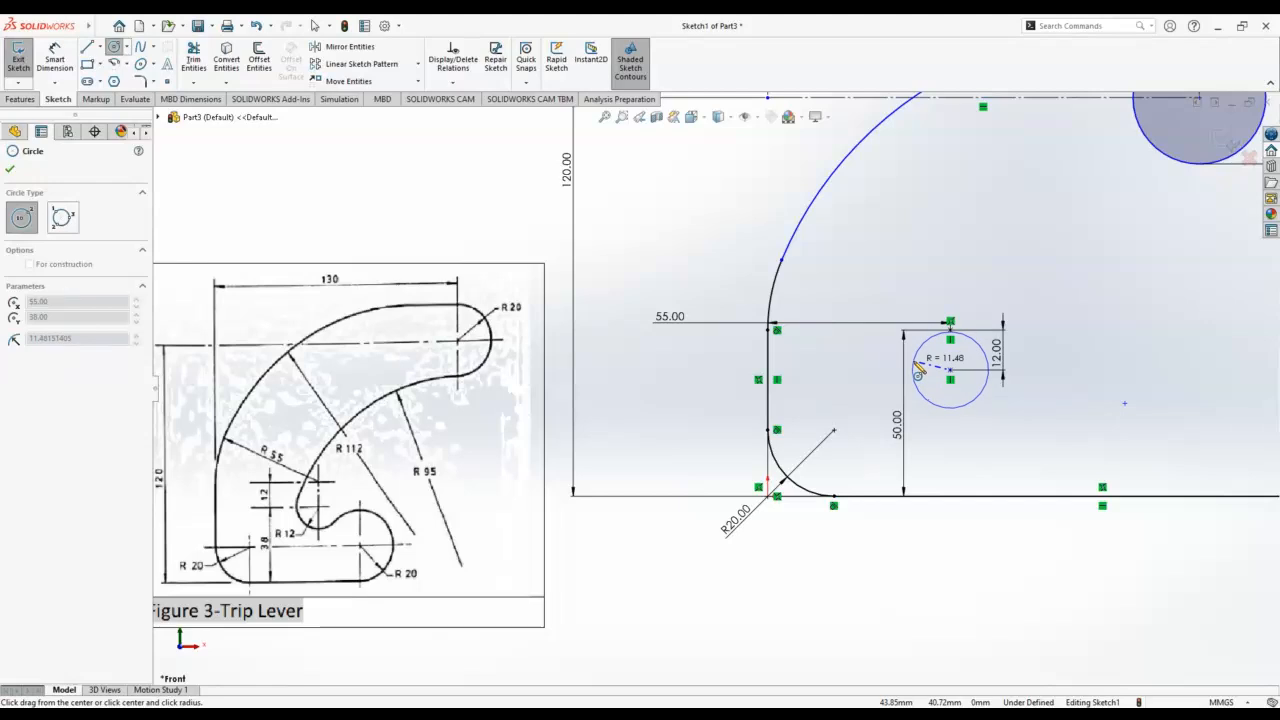
left_click(920, 372)
type("12")
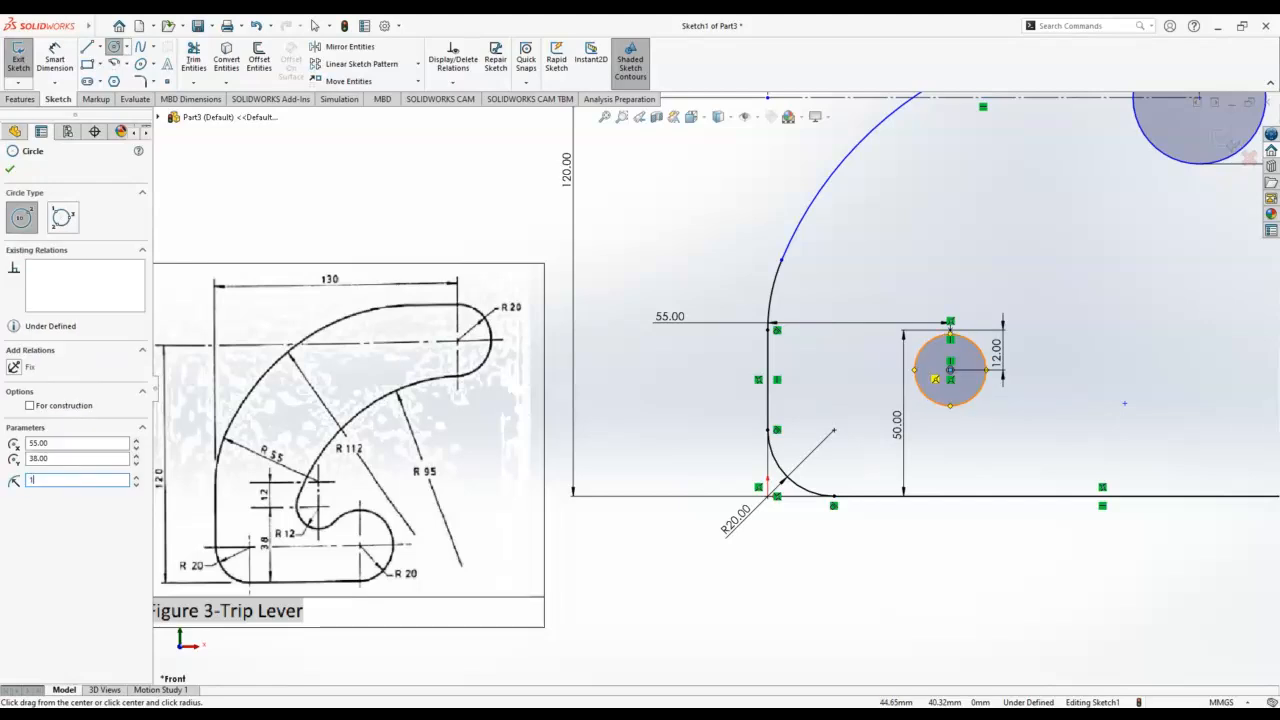
key("Return")
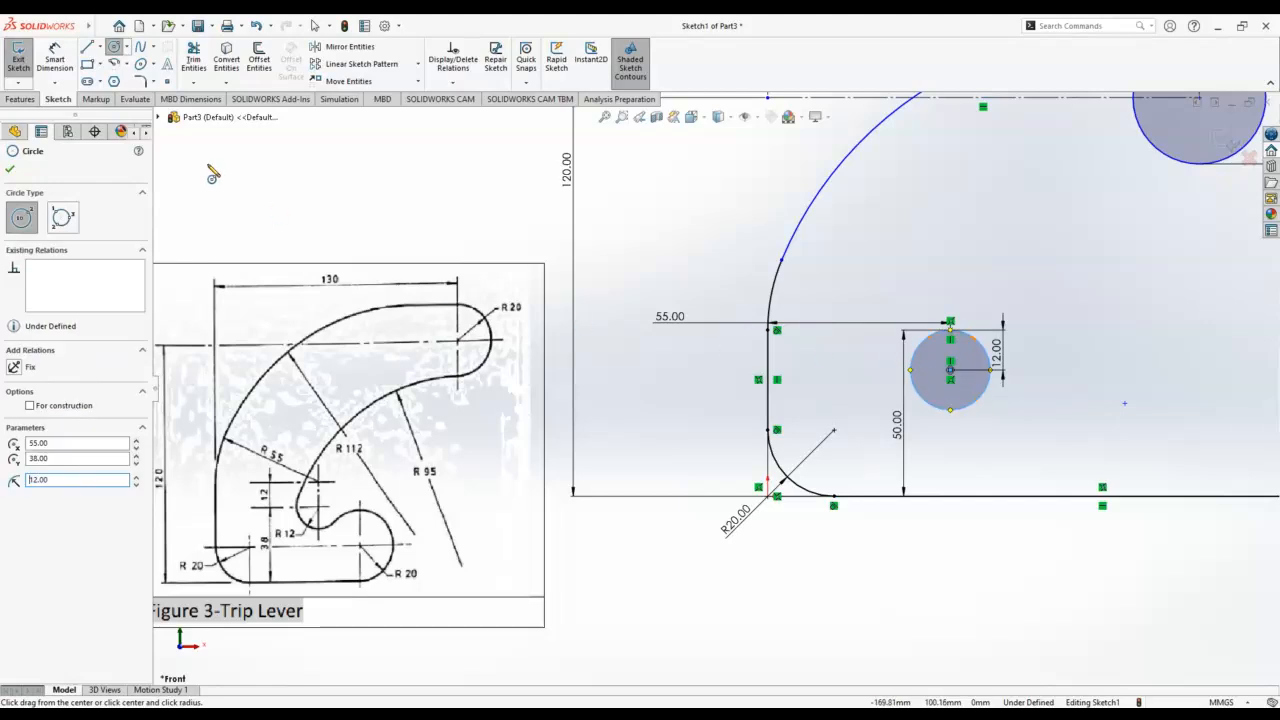
left_click(10, 169)
Step: Add a 24 mm diameter dimension to the small circle inside the profile
left_click(53, 52)
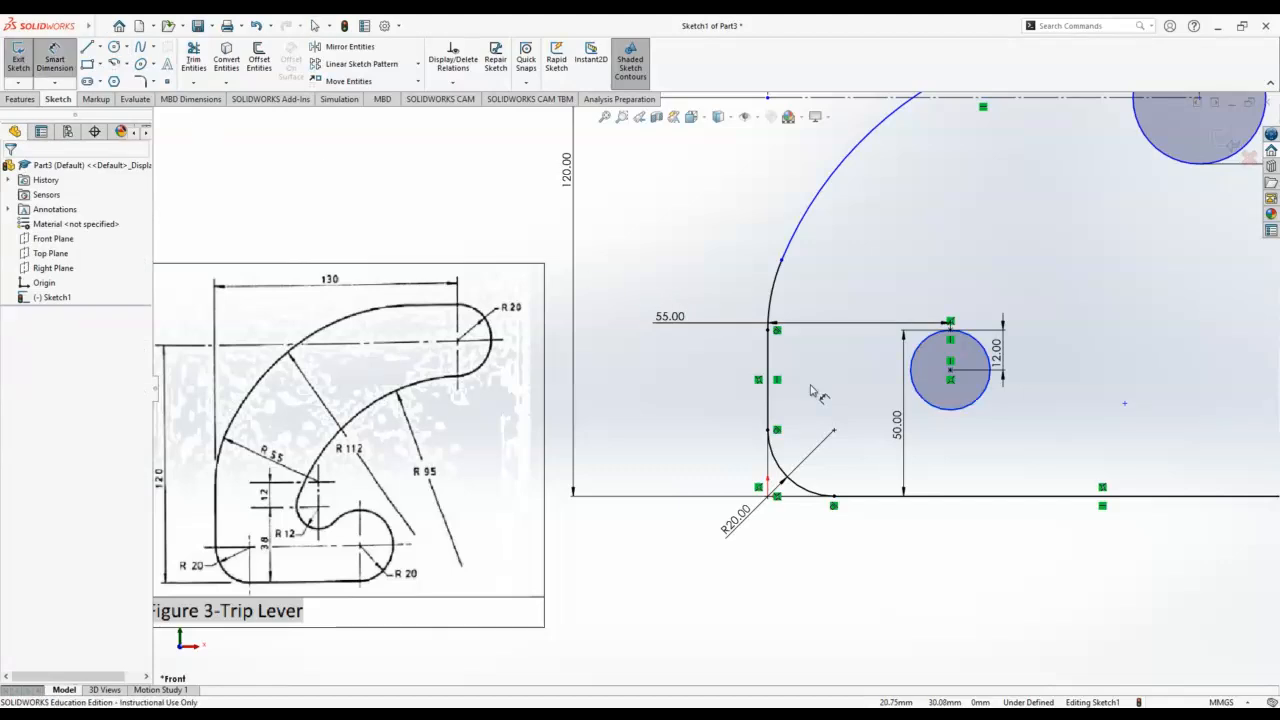
left_click(984, 396)
left_click(1040, 438)
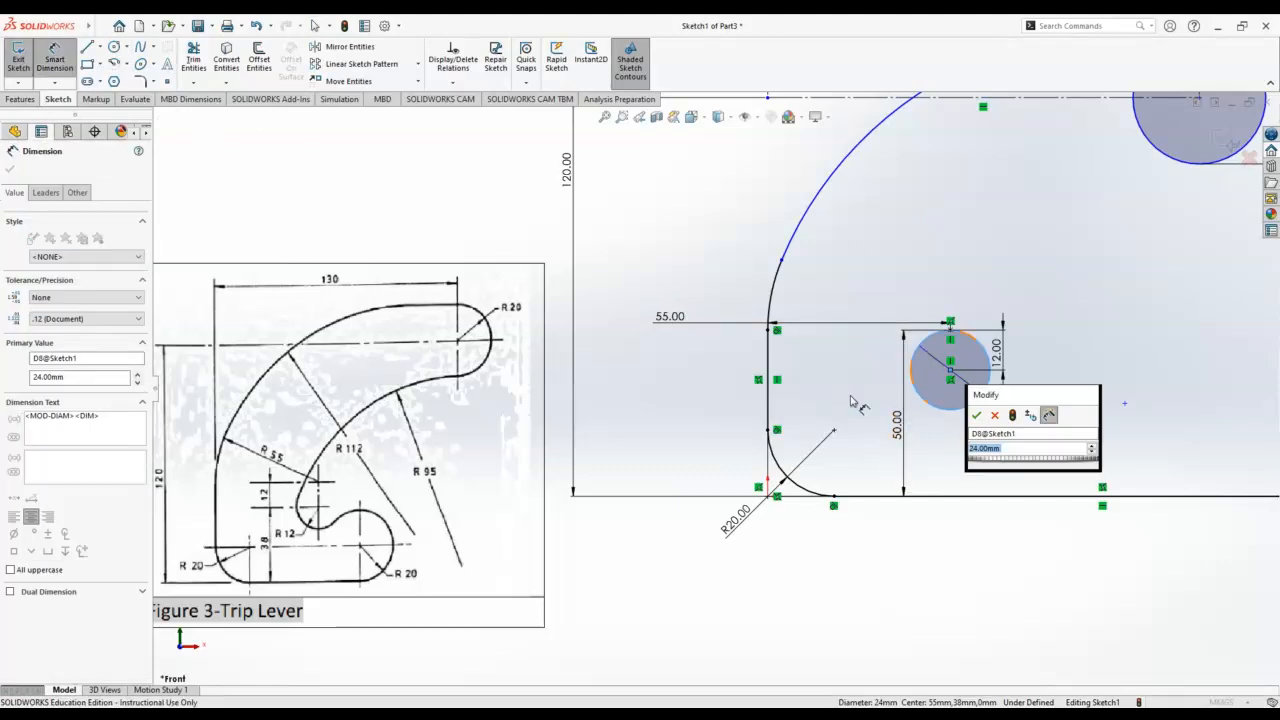
key("Return")
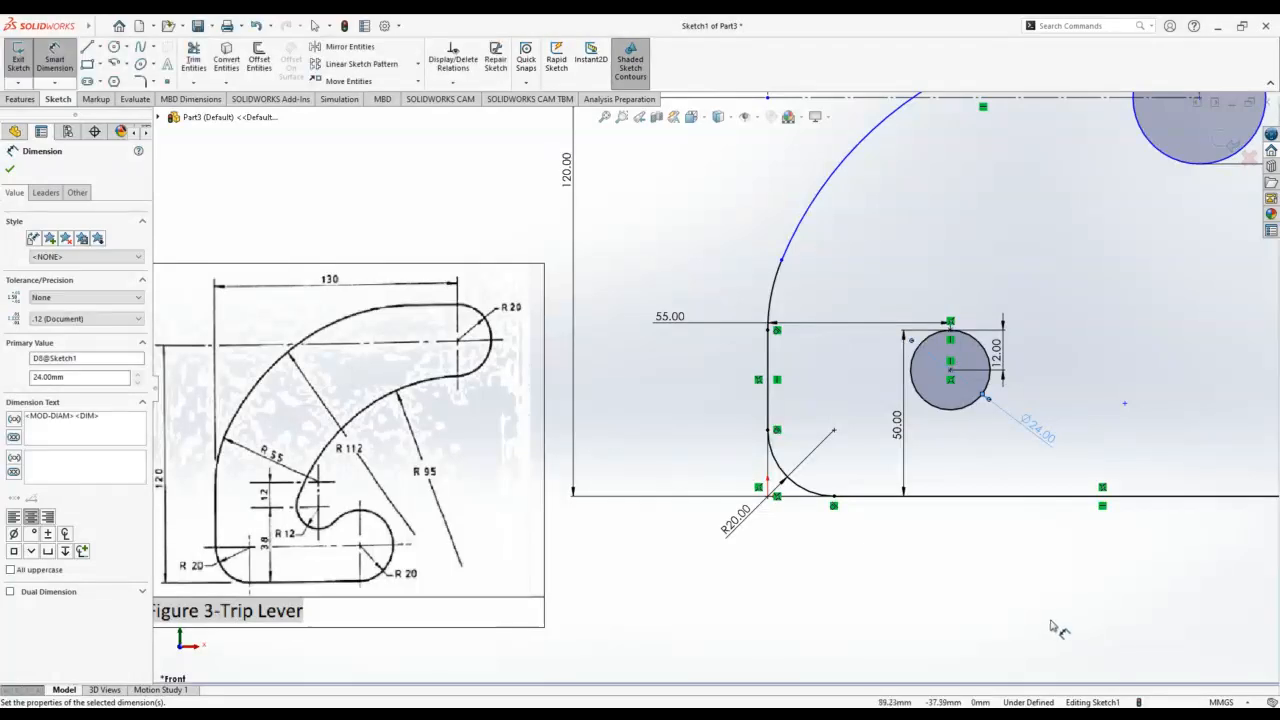
Step: Draw a circle with a 95 mm radius in the empty area below the reference picture
key("z")
scroll(540, 413, "up", 2)
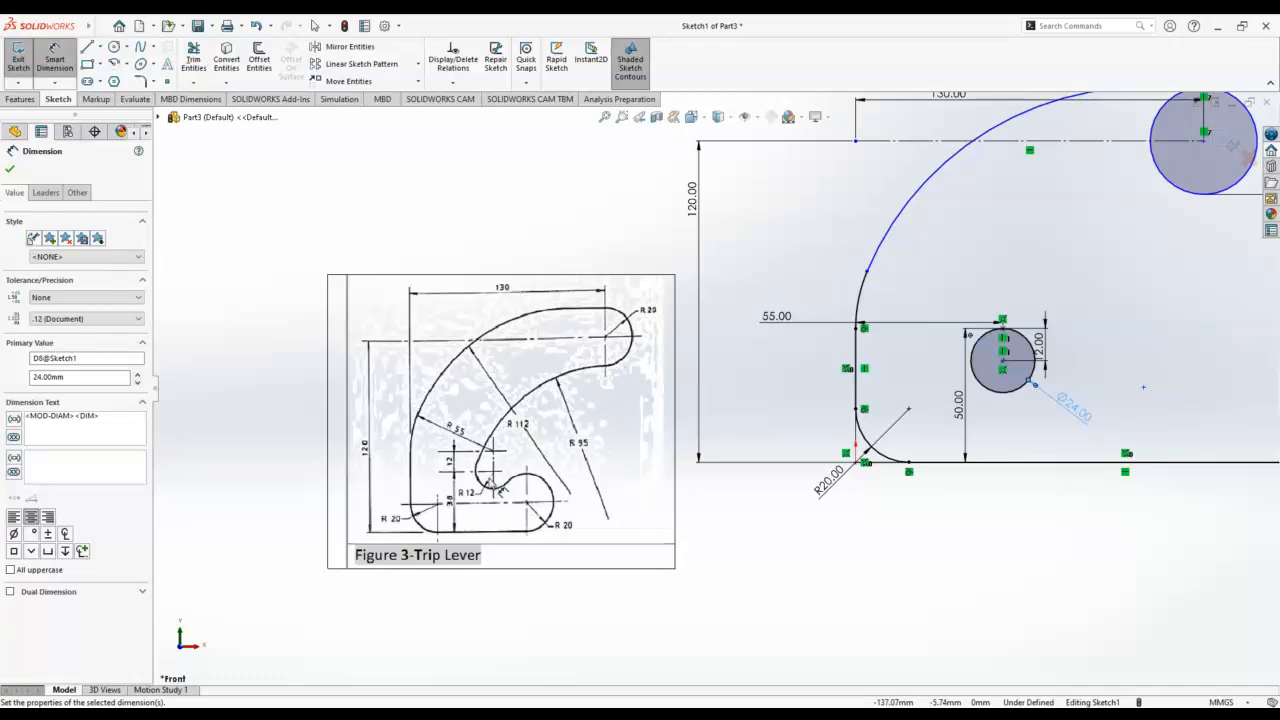
key("z")
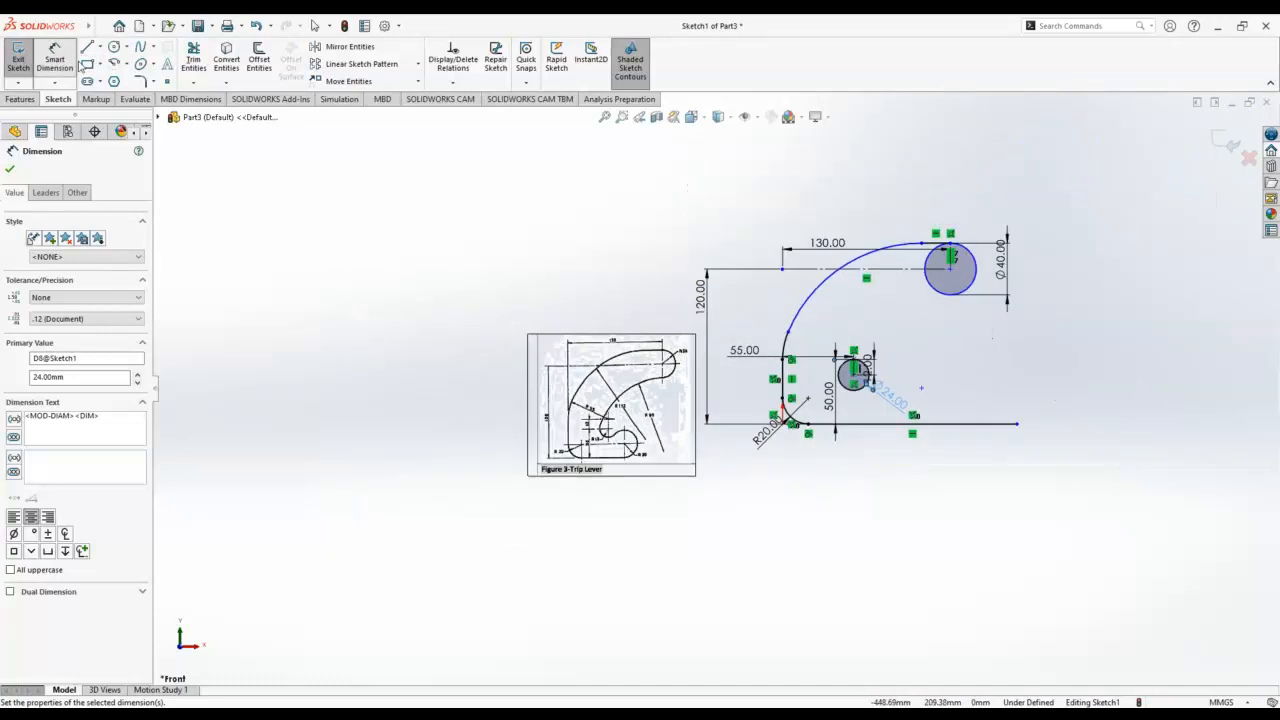
left_click(114, 47)
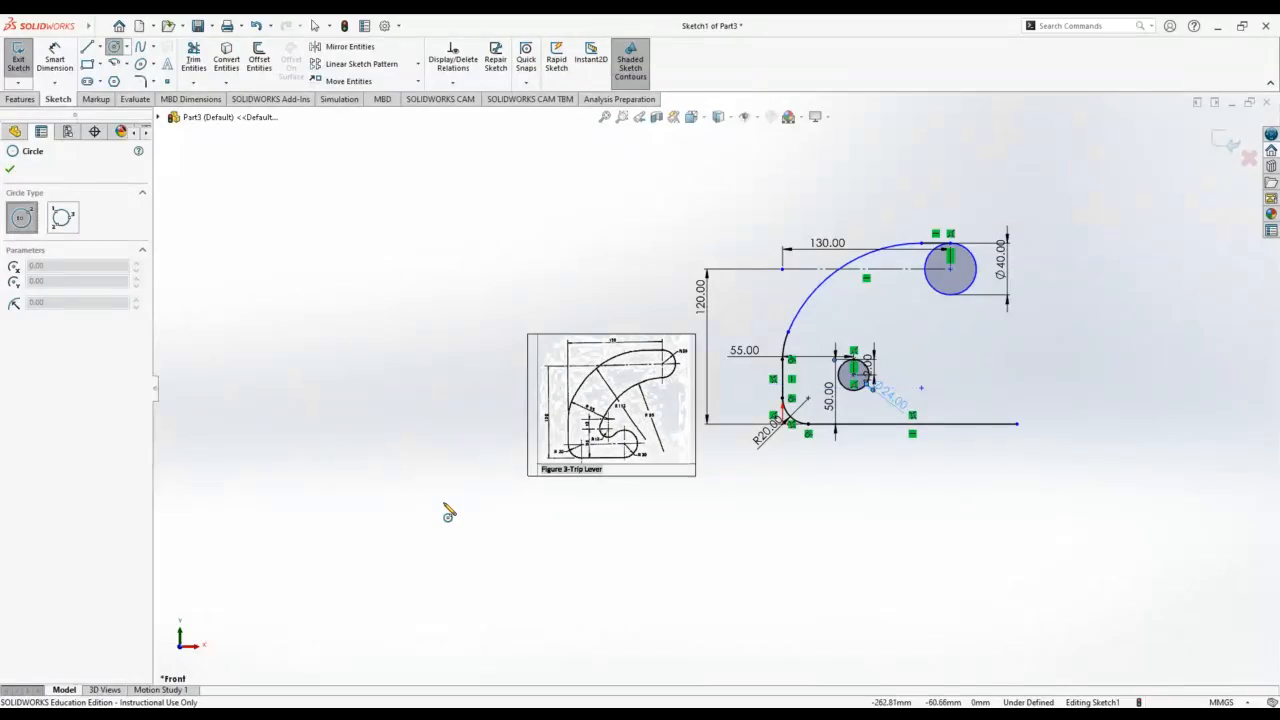
scroll(606, 508, "down", 3)
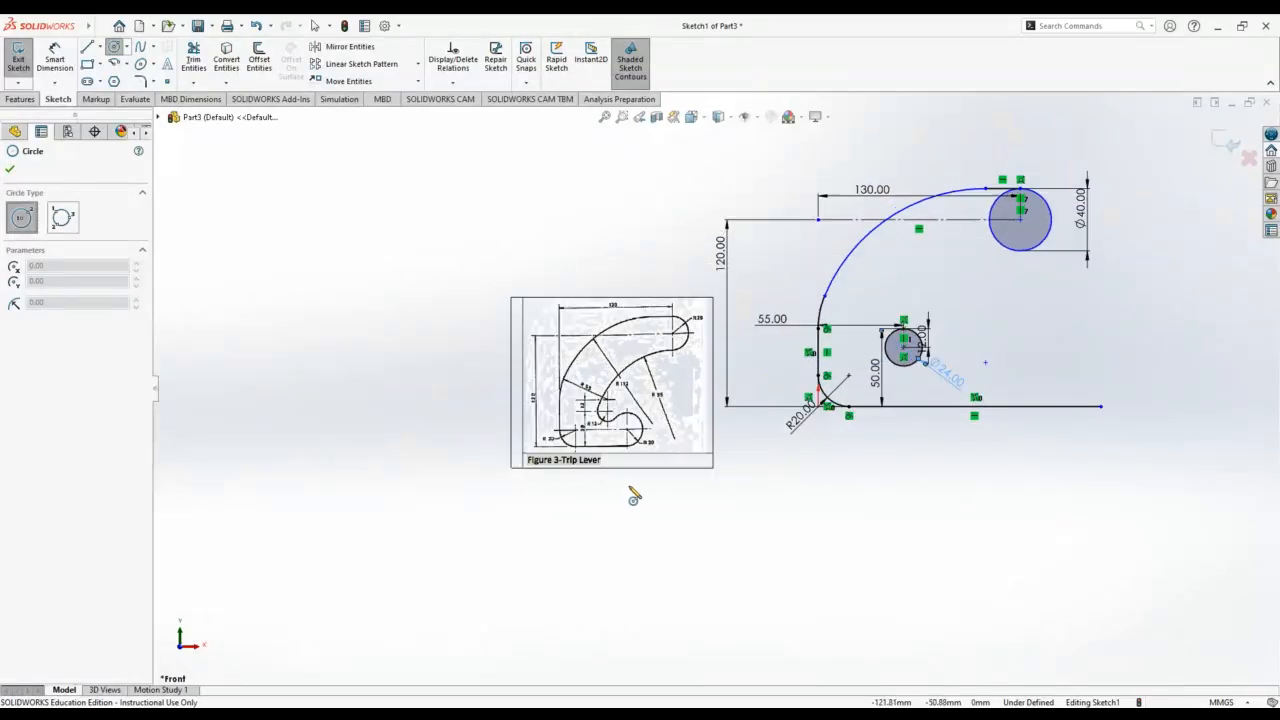
left_click(381, 492)
left_click(333, 362)
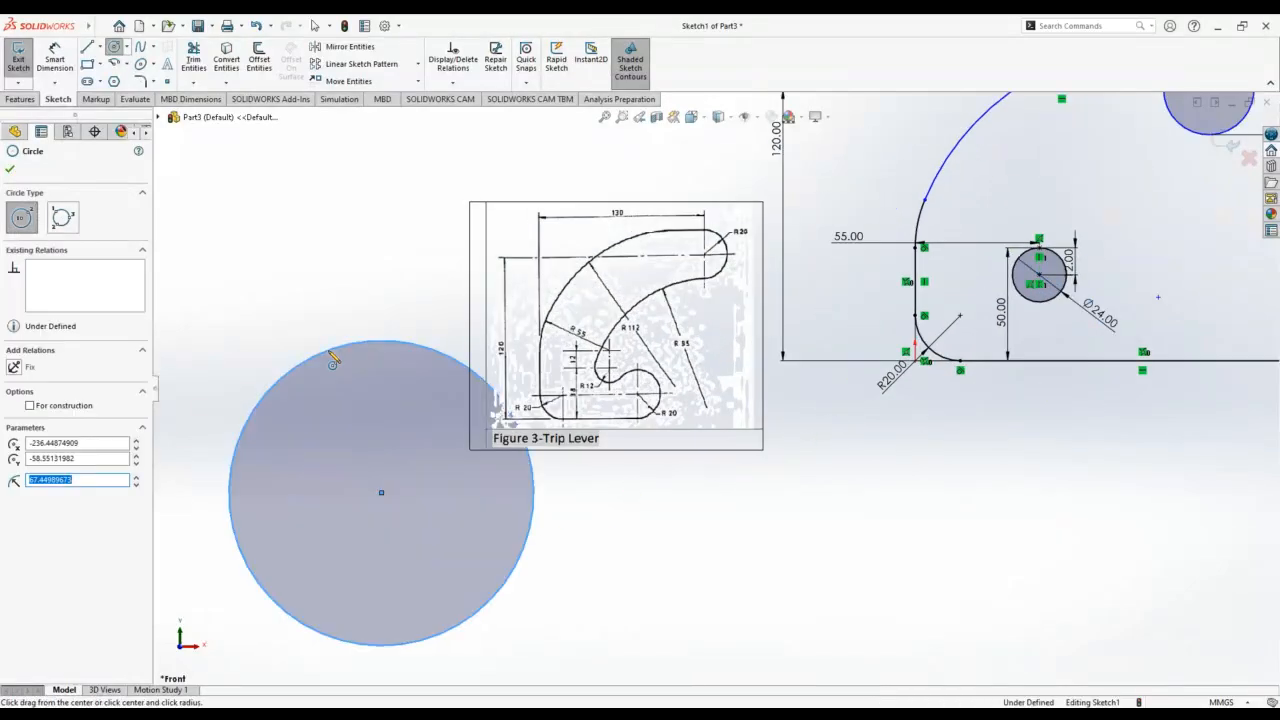
type("95")
key("Return")
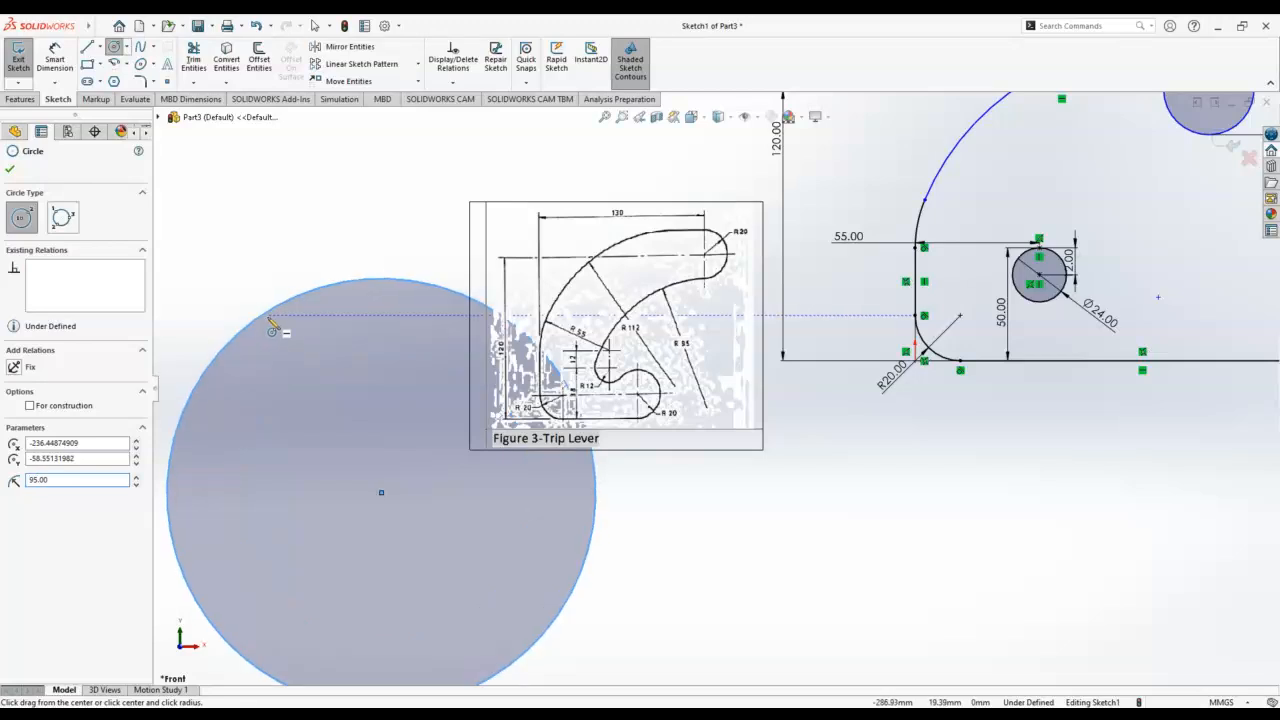
left_click(9, 170)
Step: Add a 190 mm diameter dimension to the large circle
left_click(55, 60)
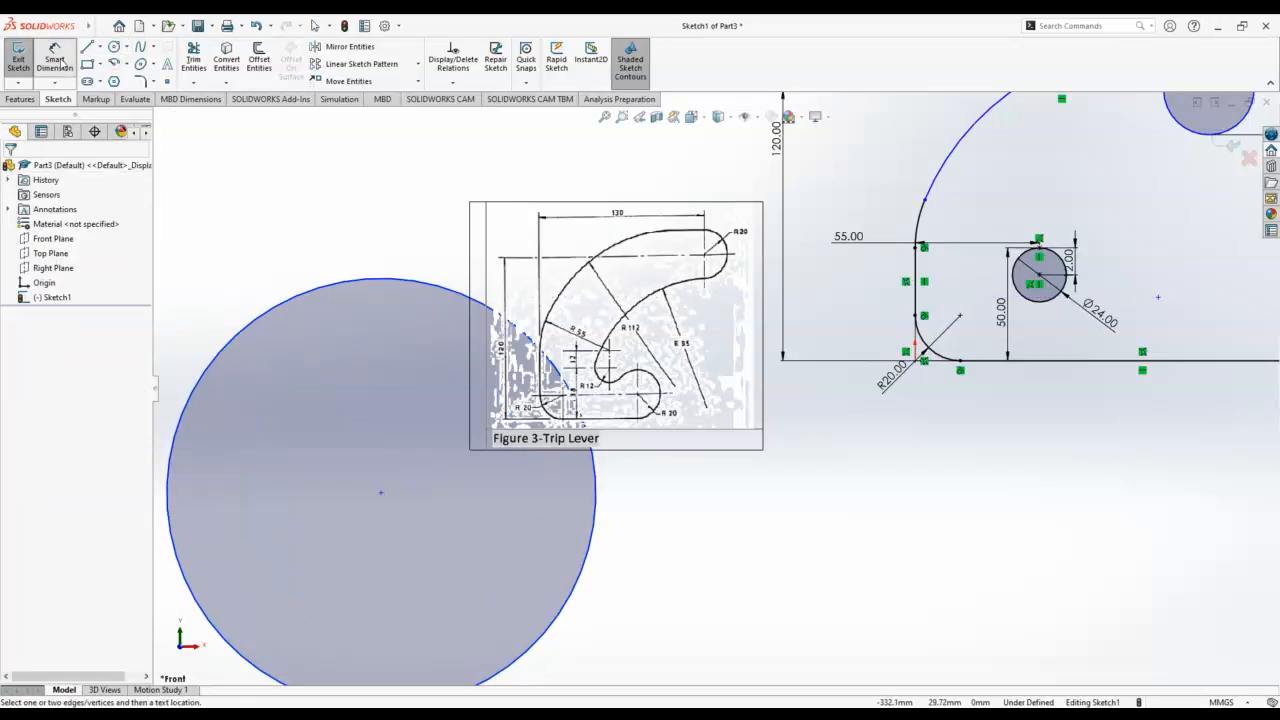
left_click(300, 303)
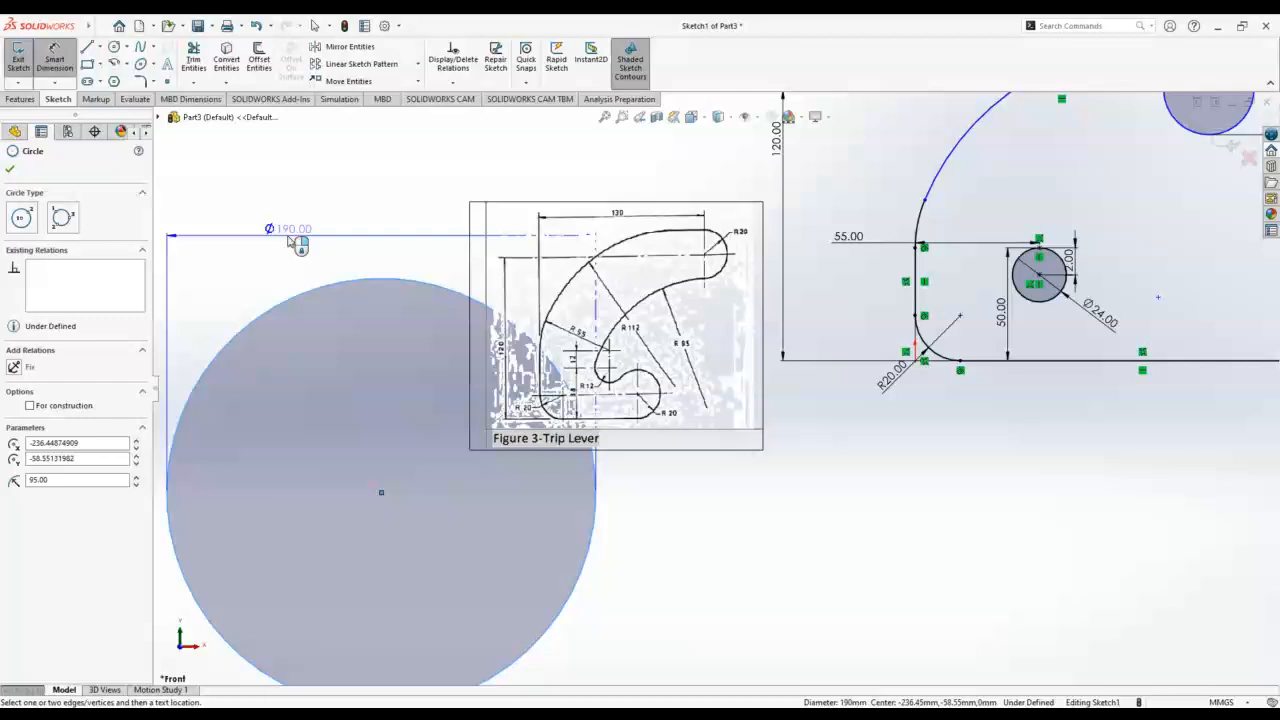
left_click(231, 215)
left_click(231, 215)
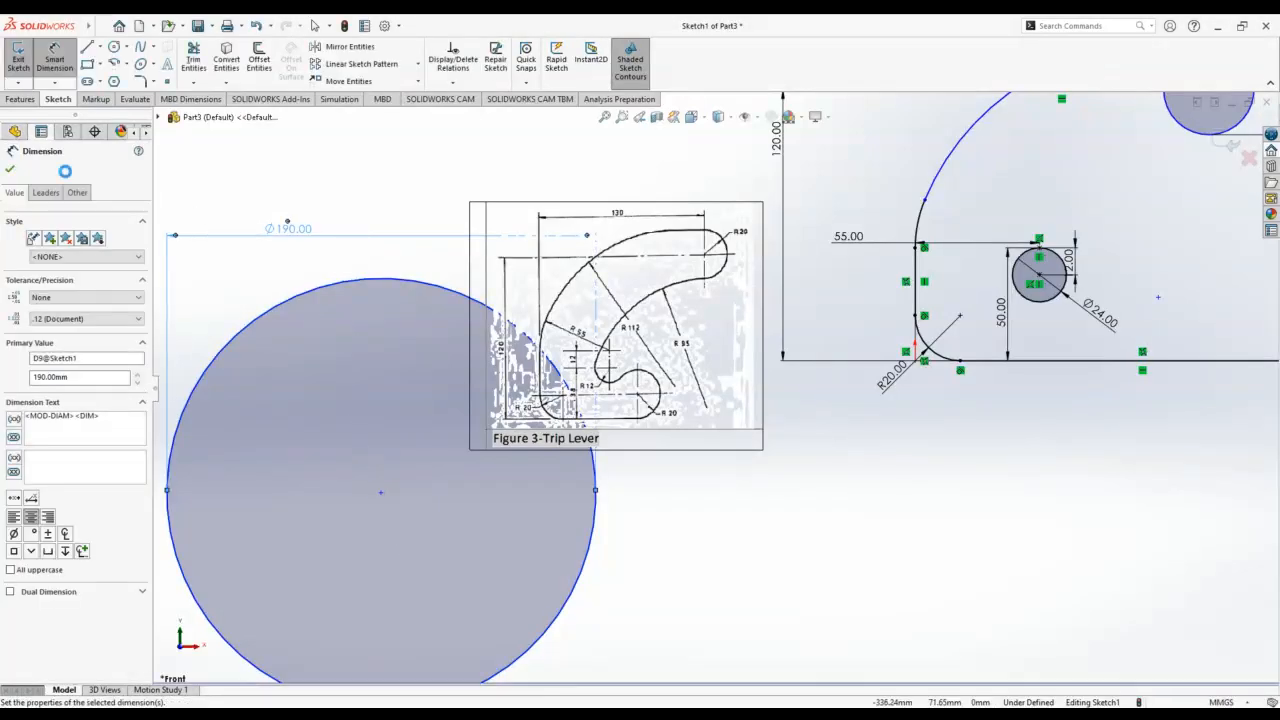
left_click(9, 170)
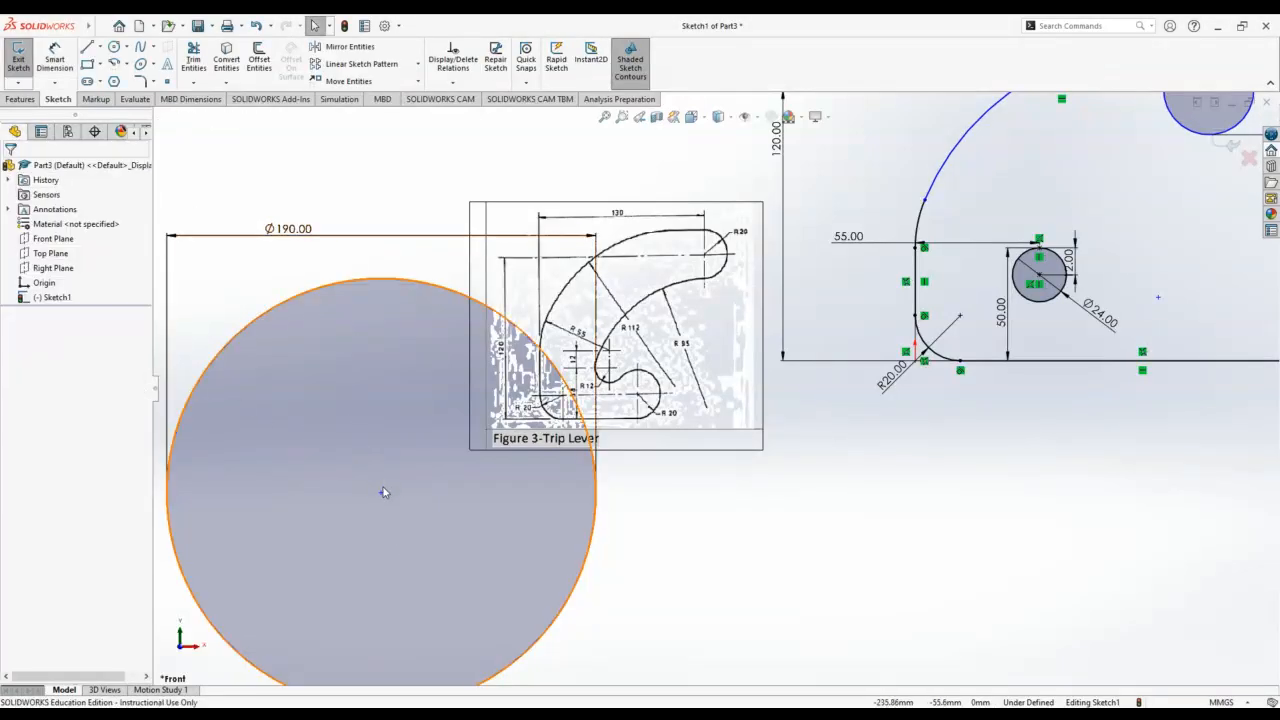
Step: Move the 190 mm circle into the lever profile with its centre on the base line
mouse_move(380, 492)
left_mouse_down()
mouse_move(814, 523)
mouse_move(1043, 466)
mouse_move(1165, 400)
mouse_move(1198, 361)
left_mouse_up()
key("f")
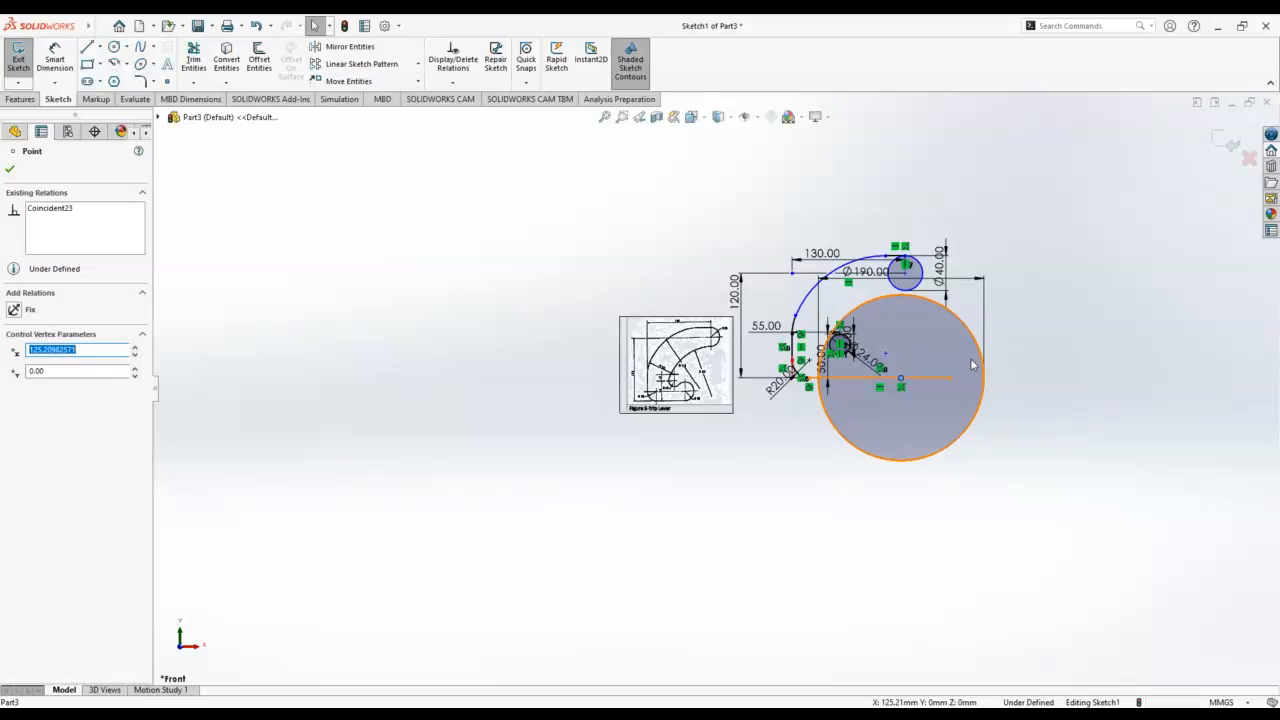
scroll(862, 387, "down", 3)
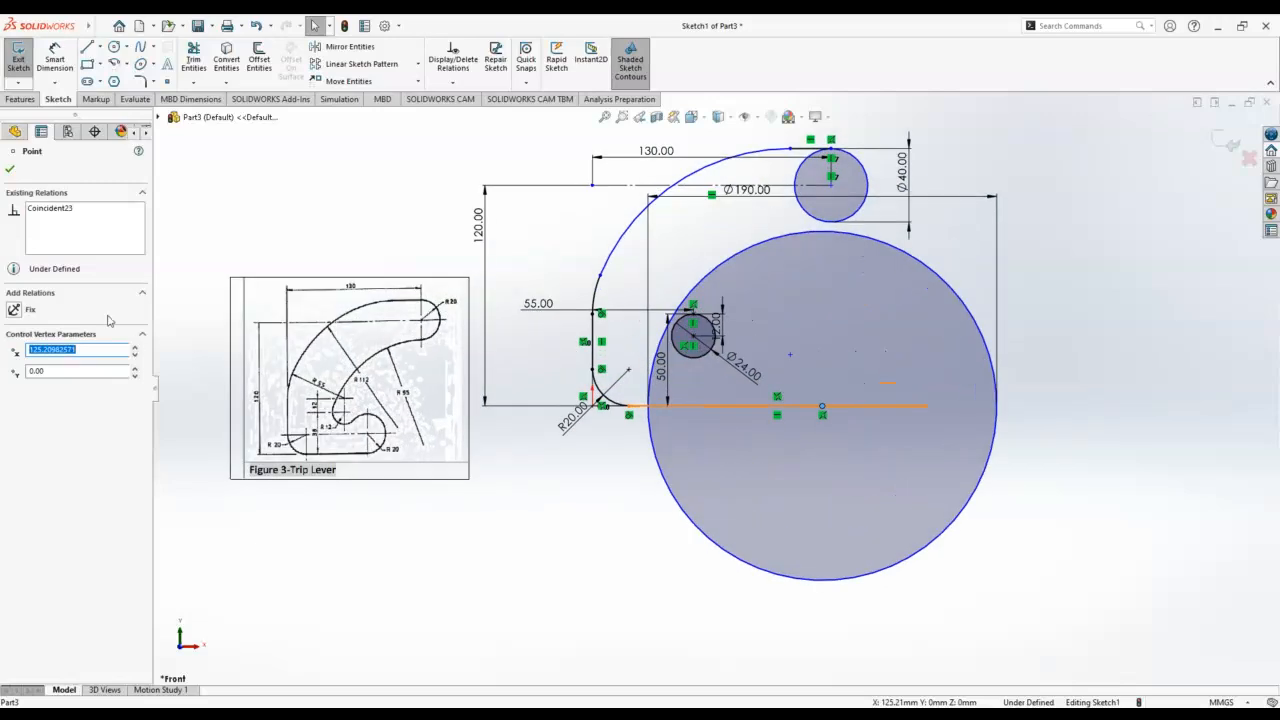
left_click(10, 168)
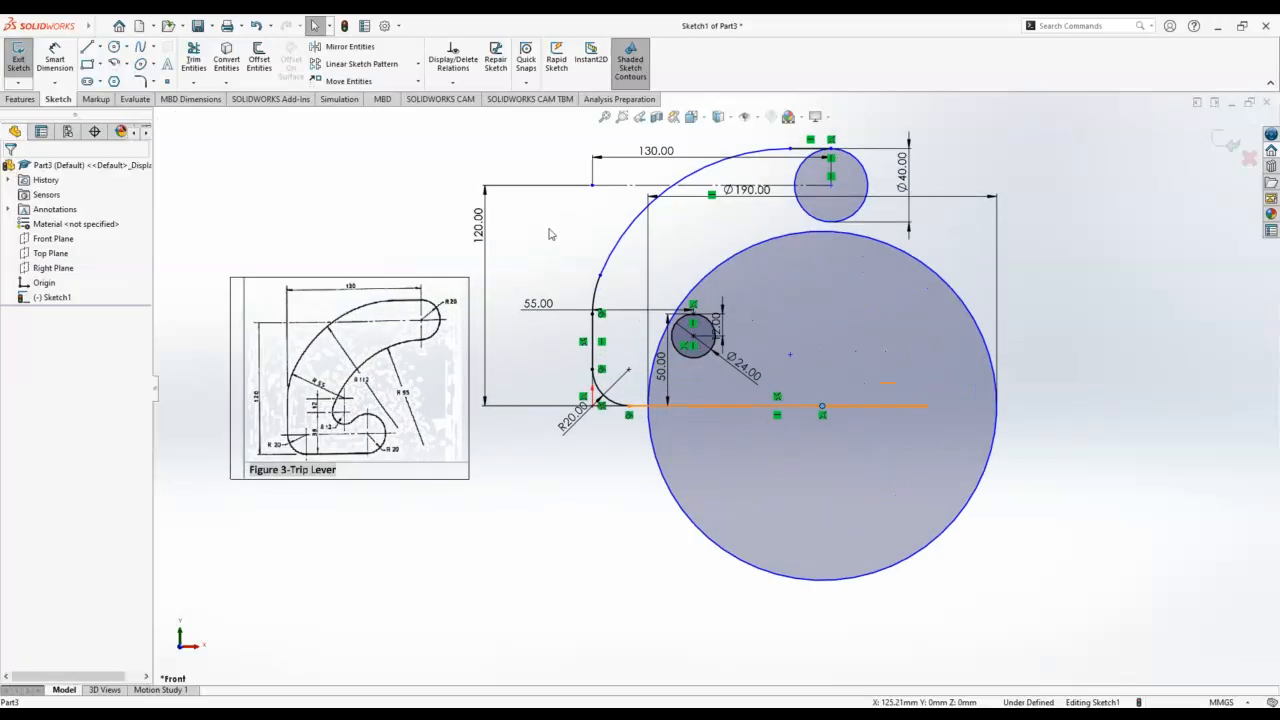
Step: Try to make the 190 mm circle tangent to the 40 mm circle, and undo the relation
left_click(750, 256)
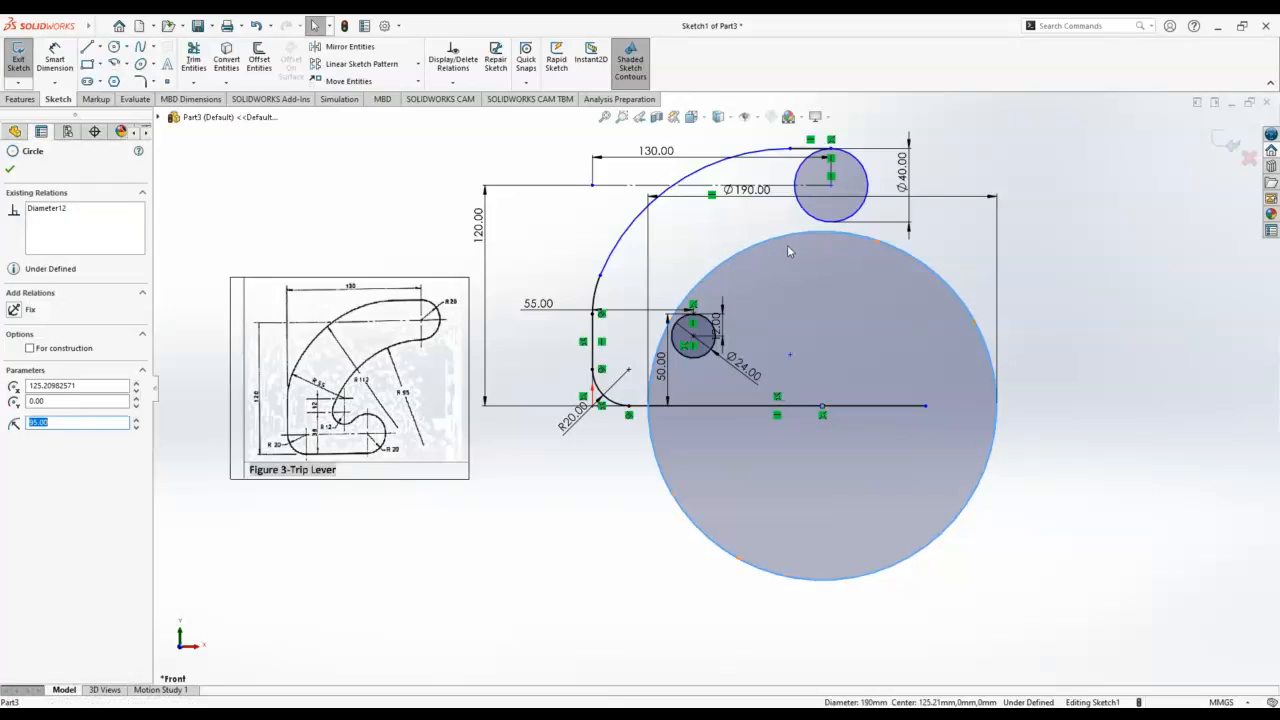
left_click(855, 214, "ctrl")
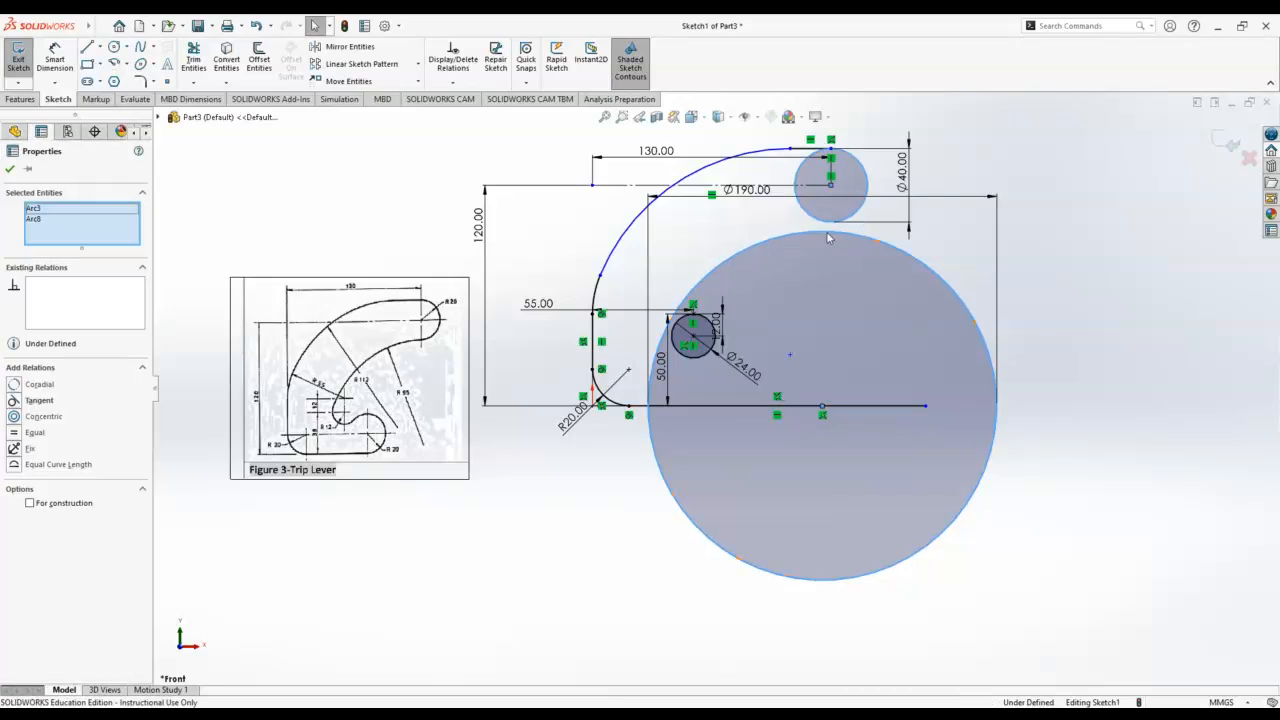
left_click(39, 400)
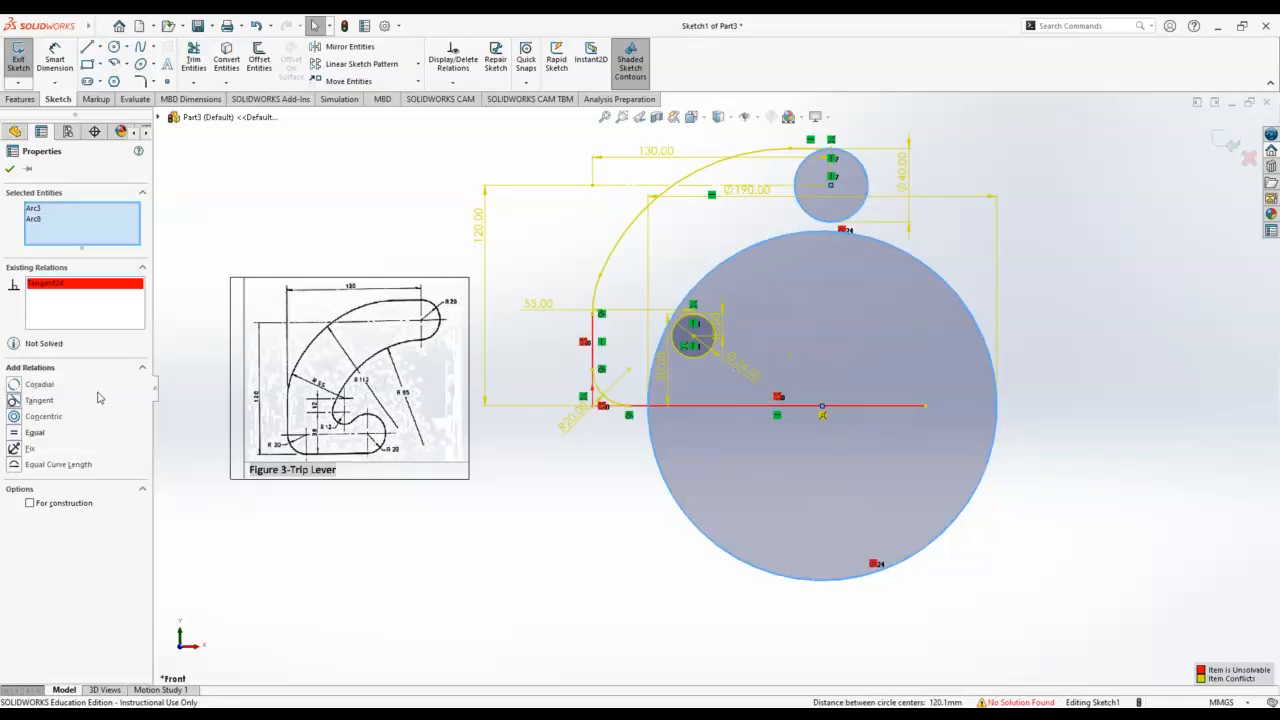
key("ctrl+z")
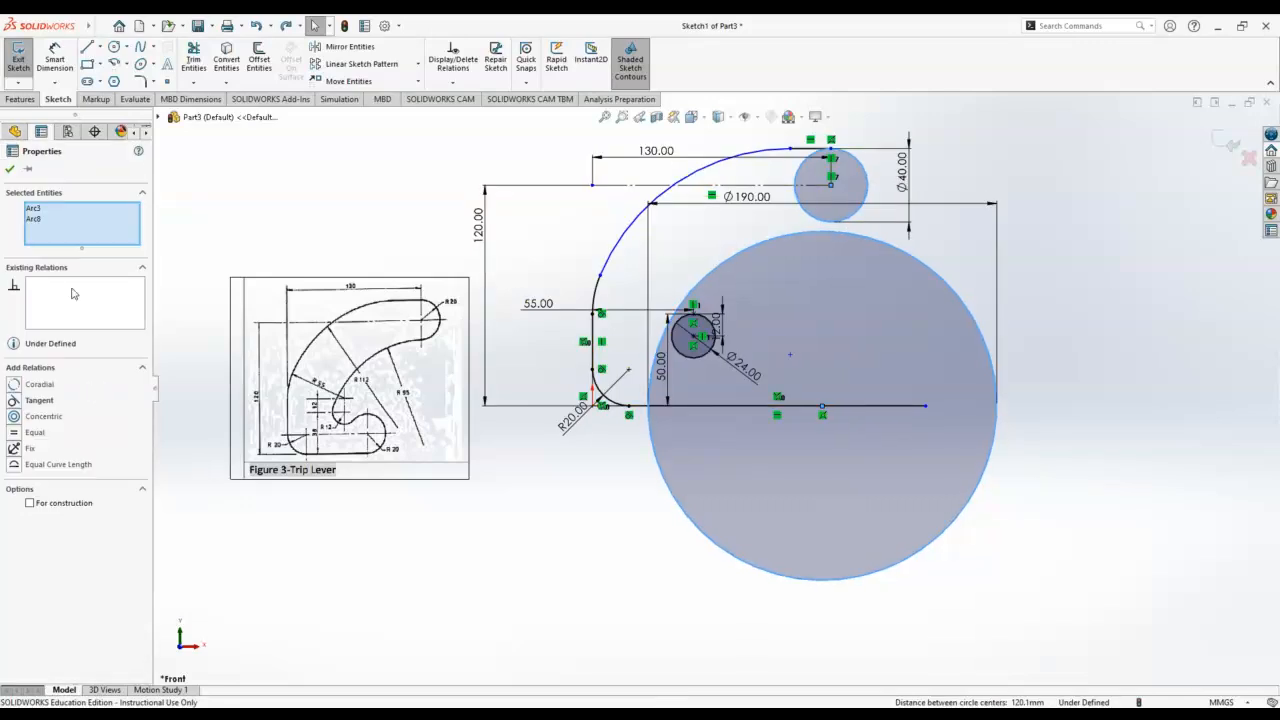
left_click(591, 657)
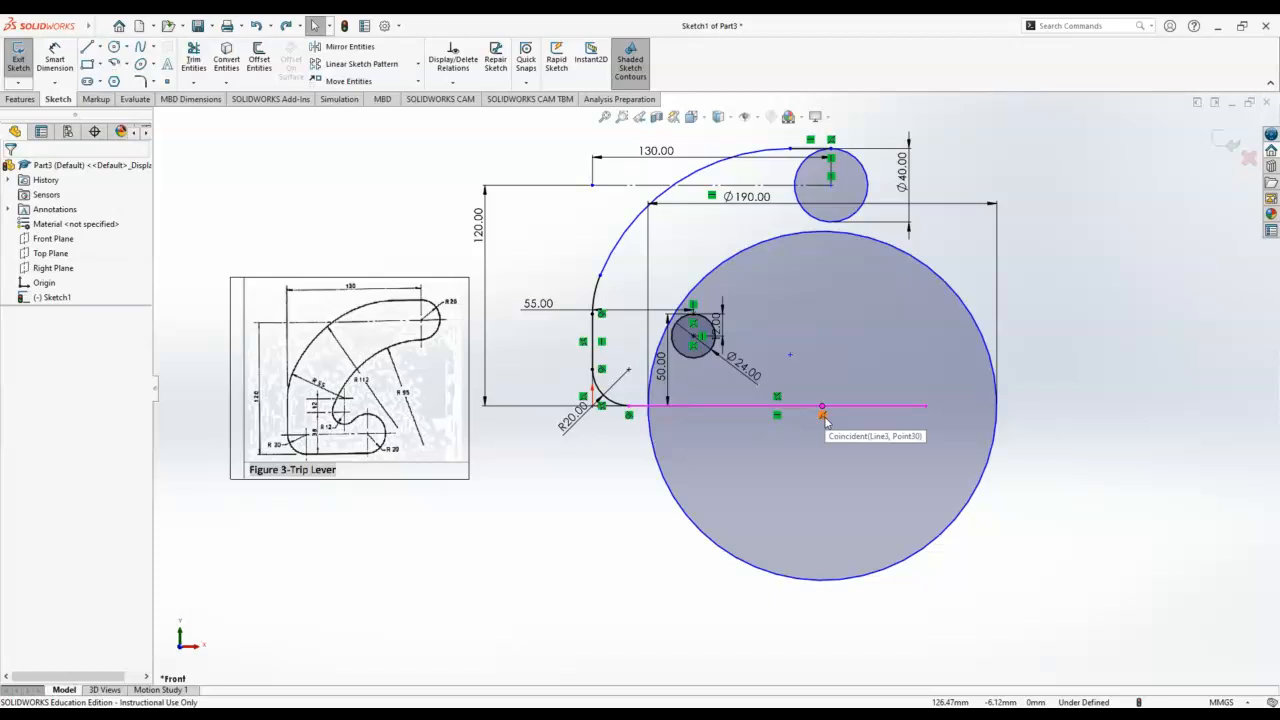
Step: Delete the coincident relation between the 190 mm circle's centre and the base line
scroll(824, 421, "down", 4)
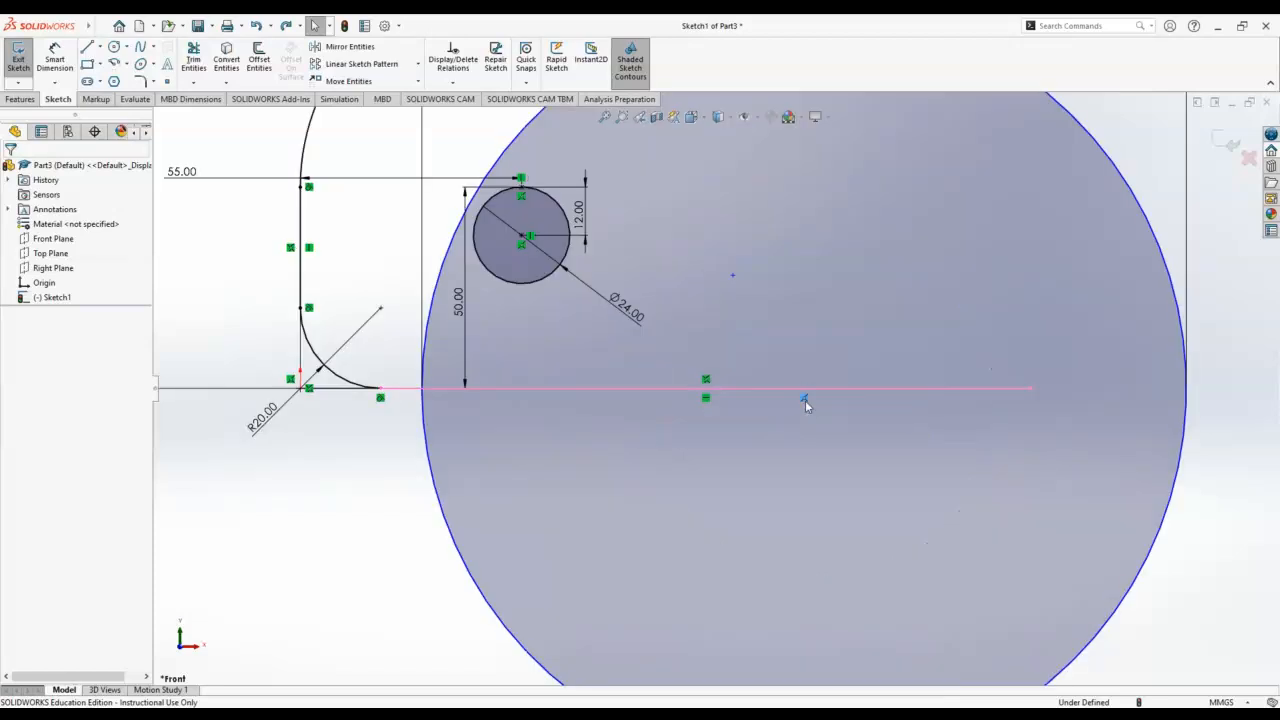
key("Delete")
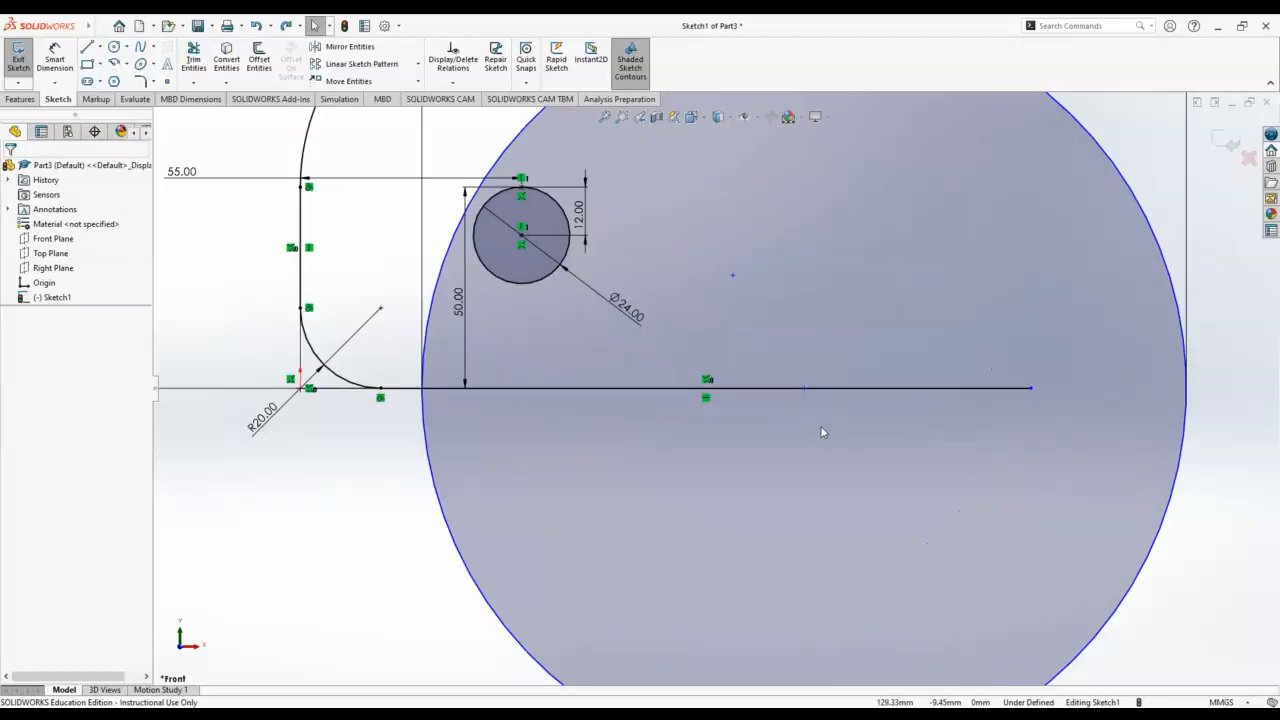
scroll(750, 485, "up", 3)
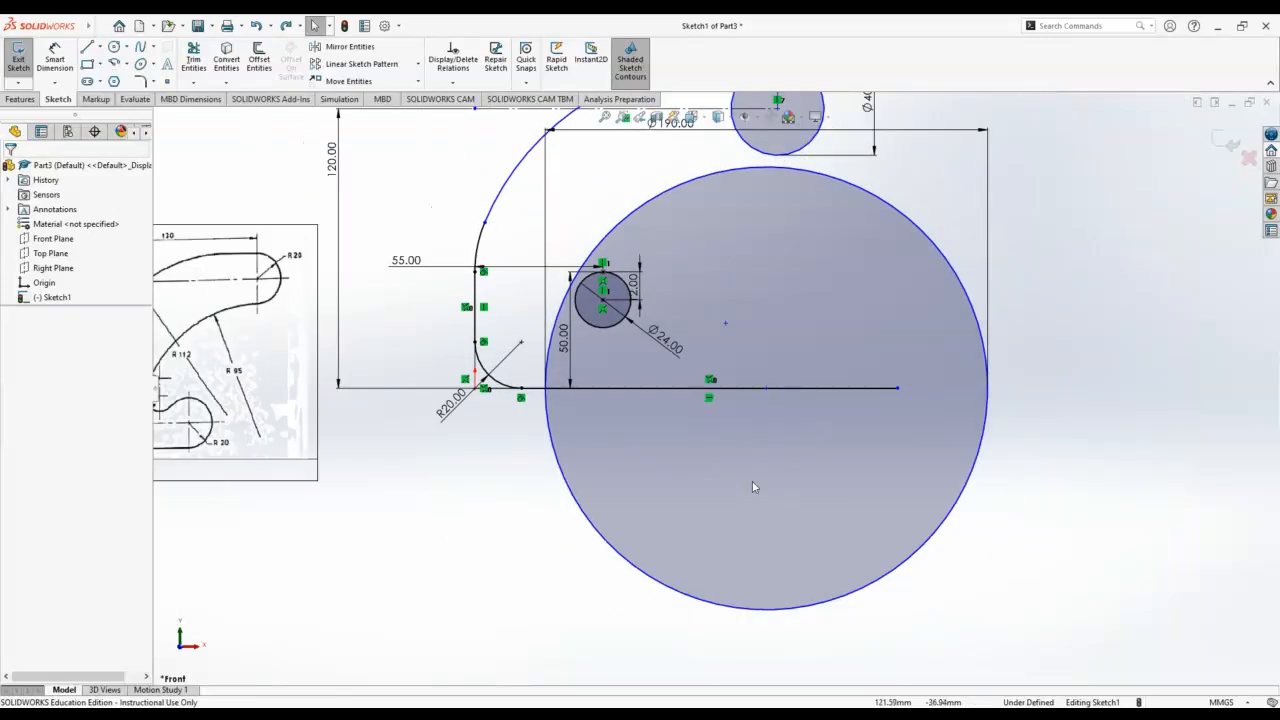
left_click(897, 578)
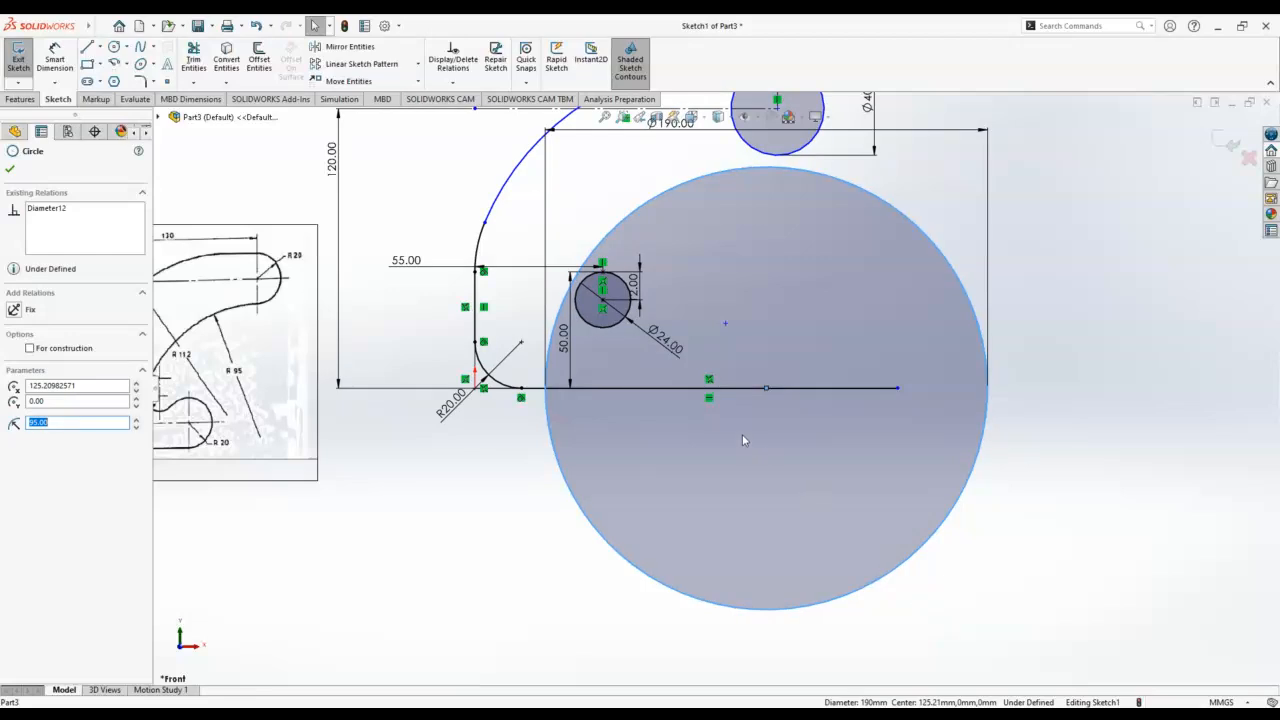
key("Escape")
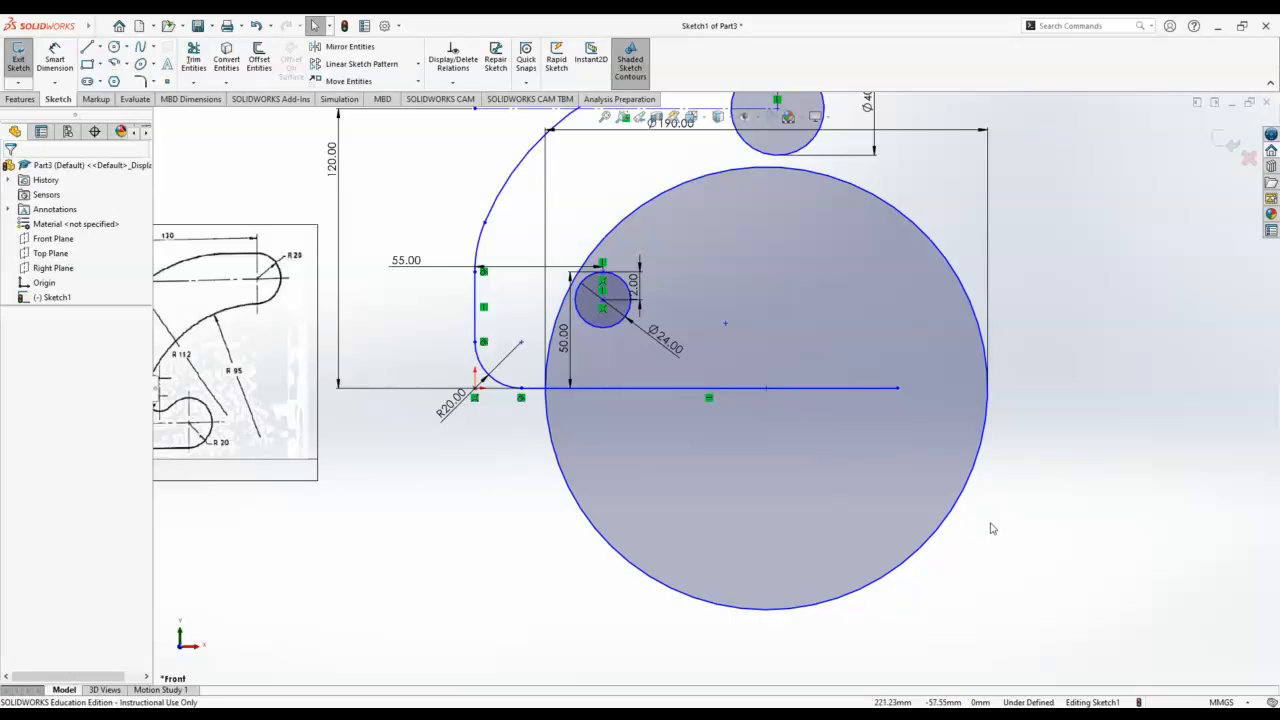
Step: Move the 190 mm circle's centre slightly below the base line, to about X 138 mm, Y -7 mm
key("z")
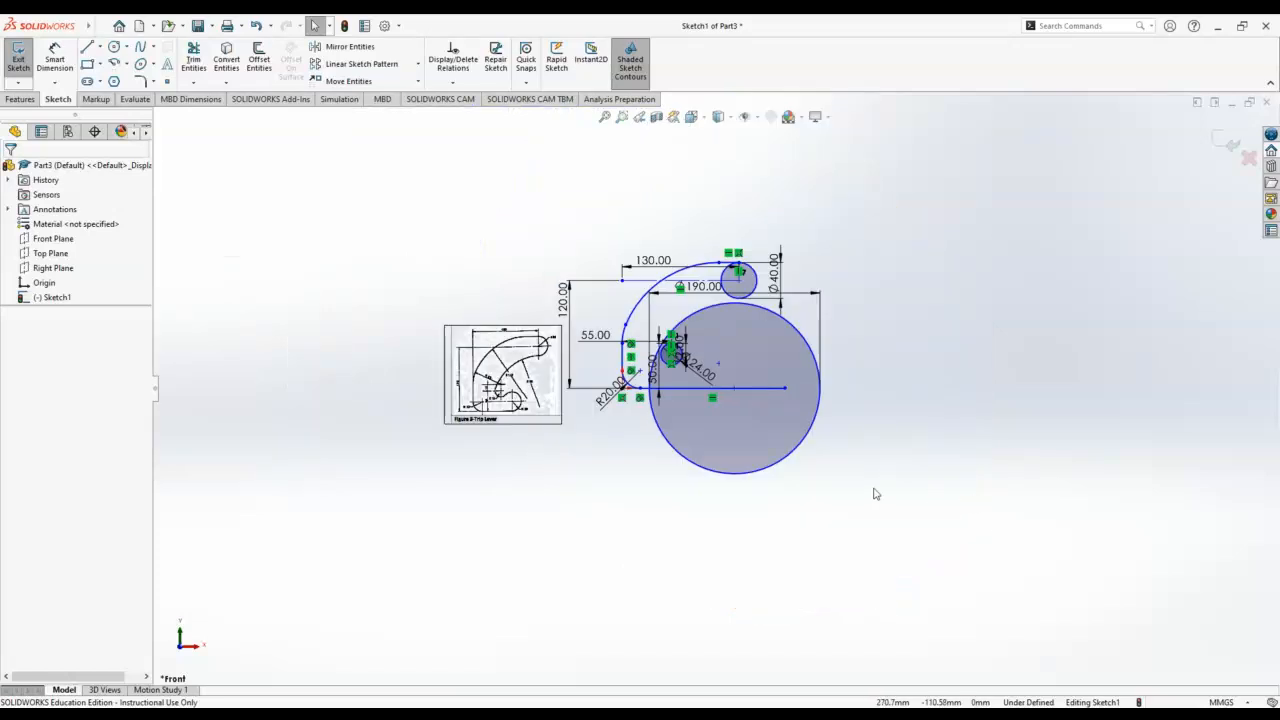
left_click(789, 459)
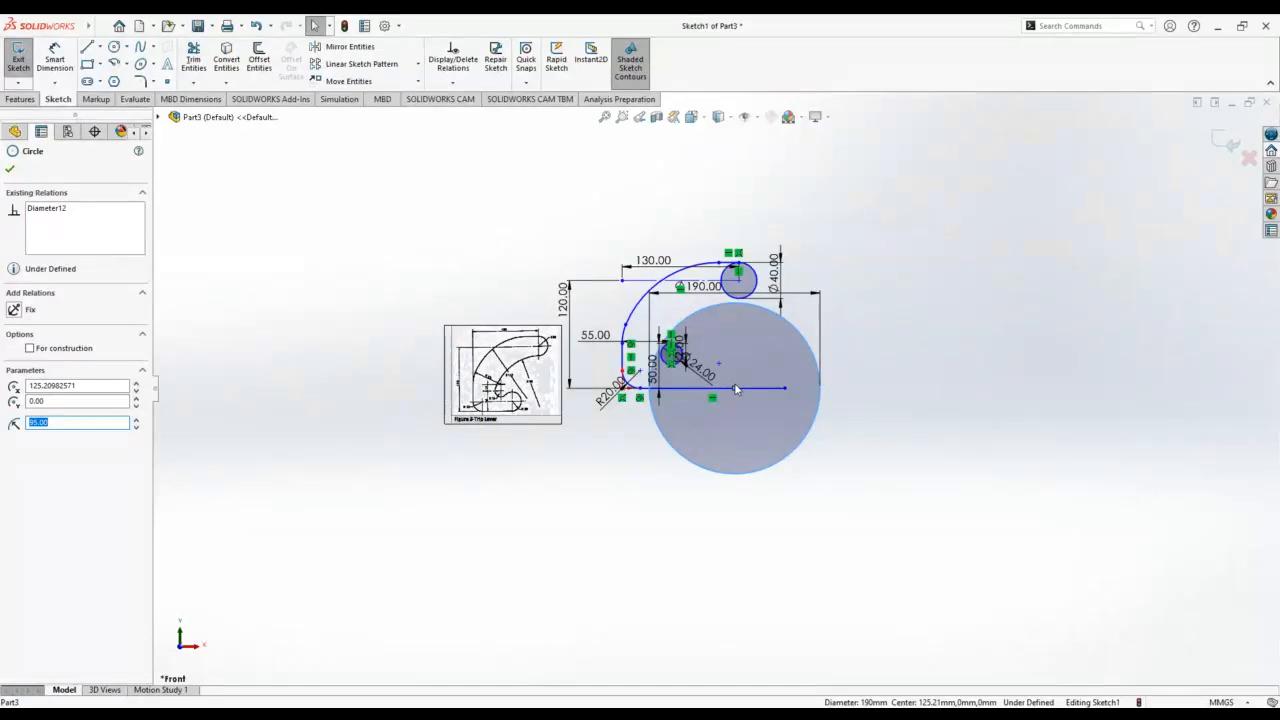
mouse_move(735, 387)
left_mouse_down()
mouse_move(746, 440)
mouse_move(789, 383)
mouse_move(729, 385)
mouse_move(742, 400)
left_mouse_up()
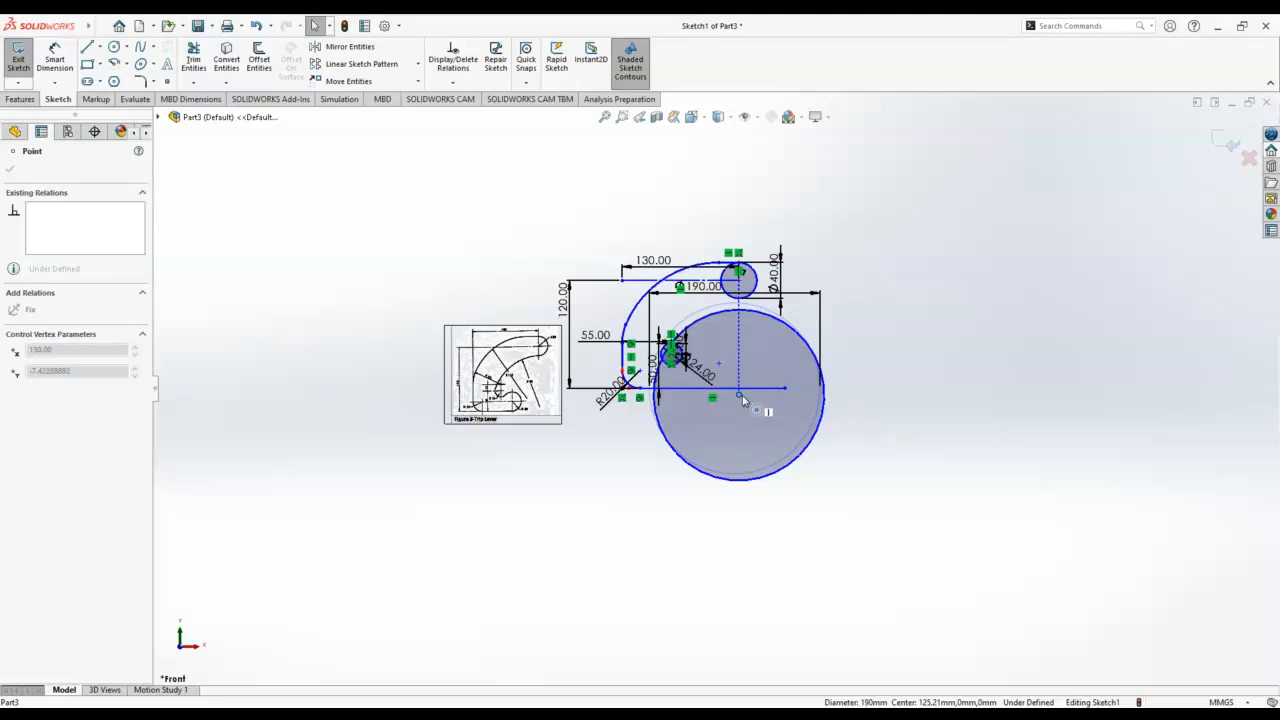
left_click_drag(743, 401, 747, 399)
scroll(730, 380, "down", 3)
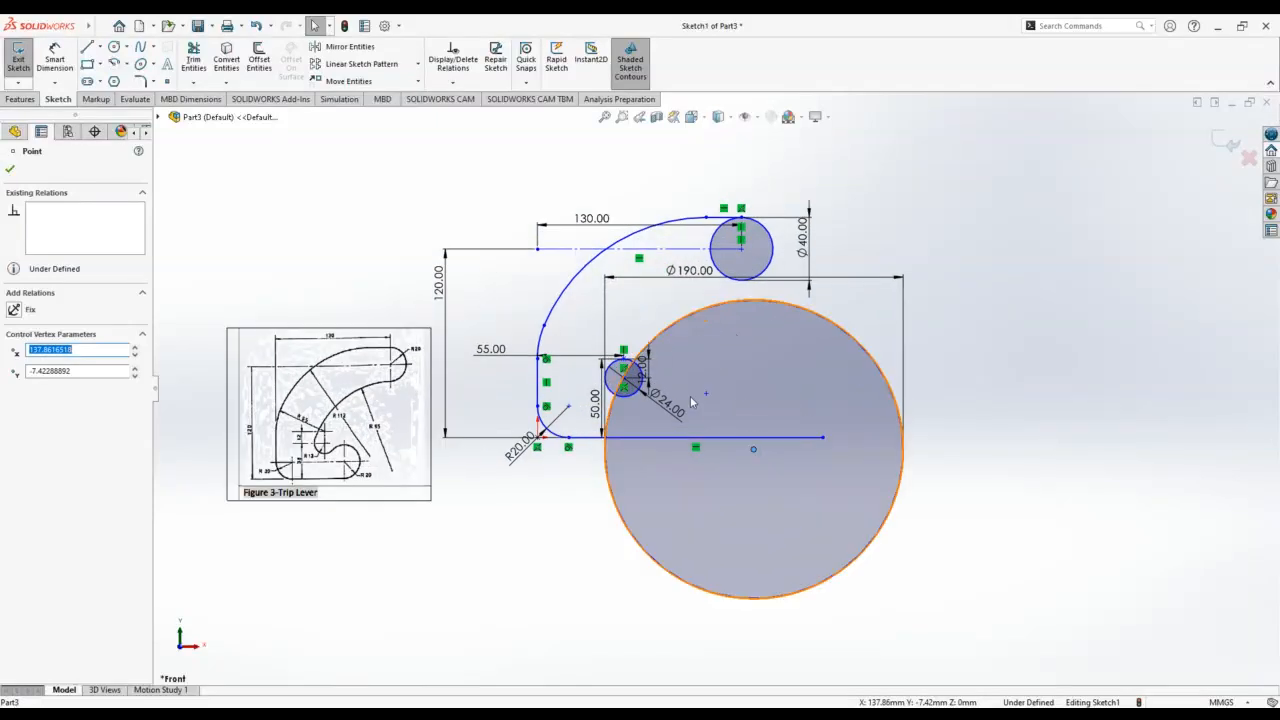
left_click(10, 171)
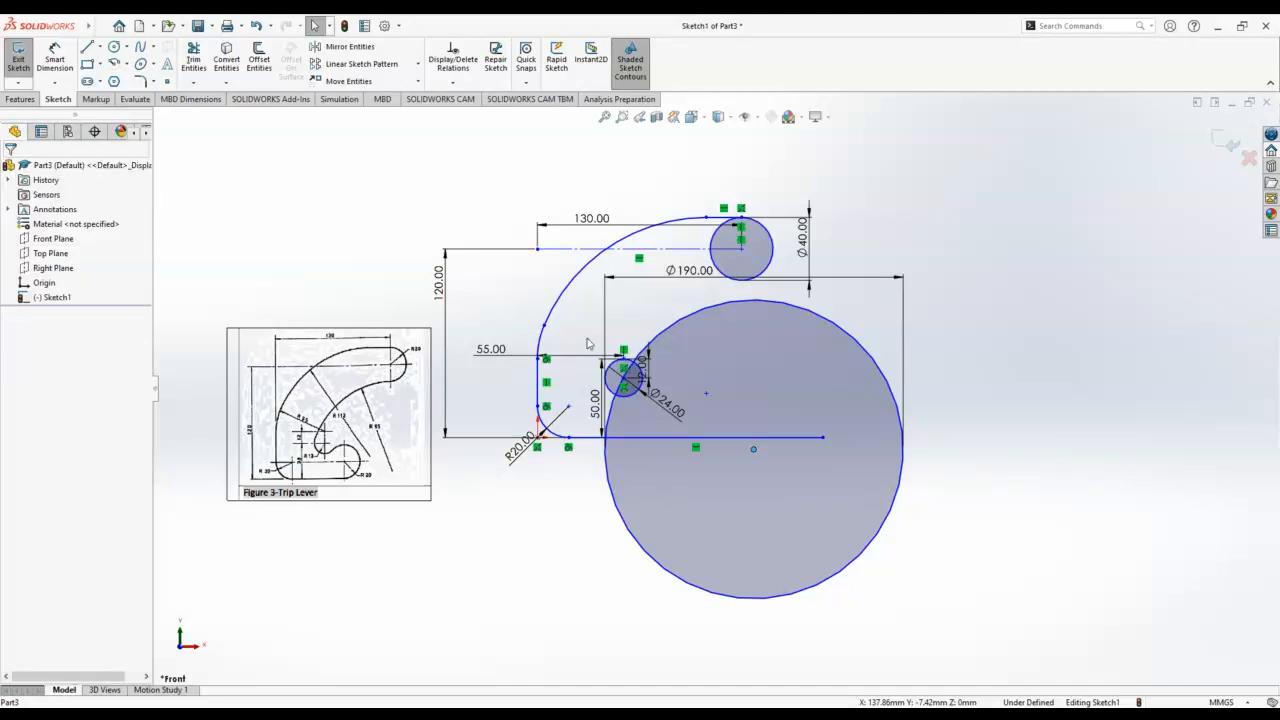
Step: Make the 190 mm circle tangent to the 40 mm circle at the upper end of the profile
left_click(826, 321)
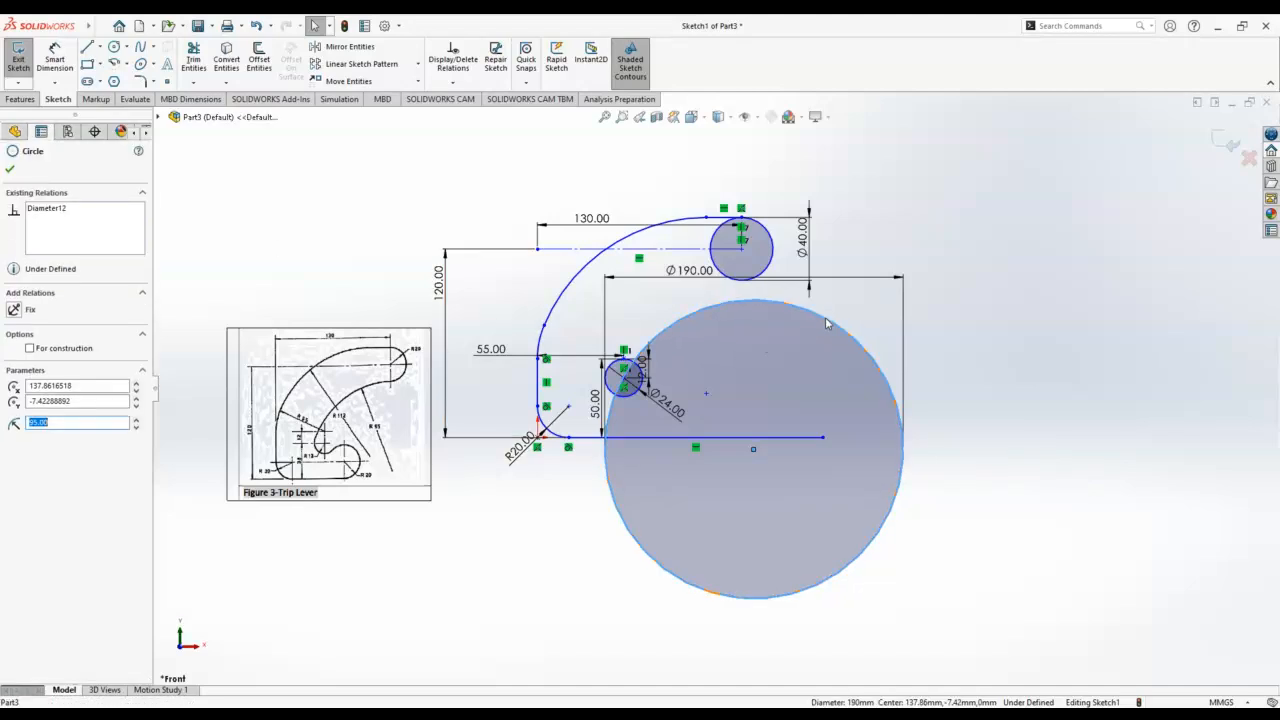
left_click(773, 265, "ctrl")
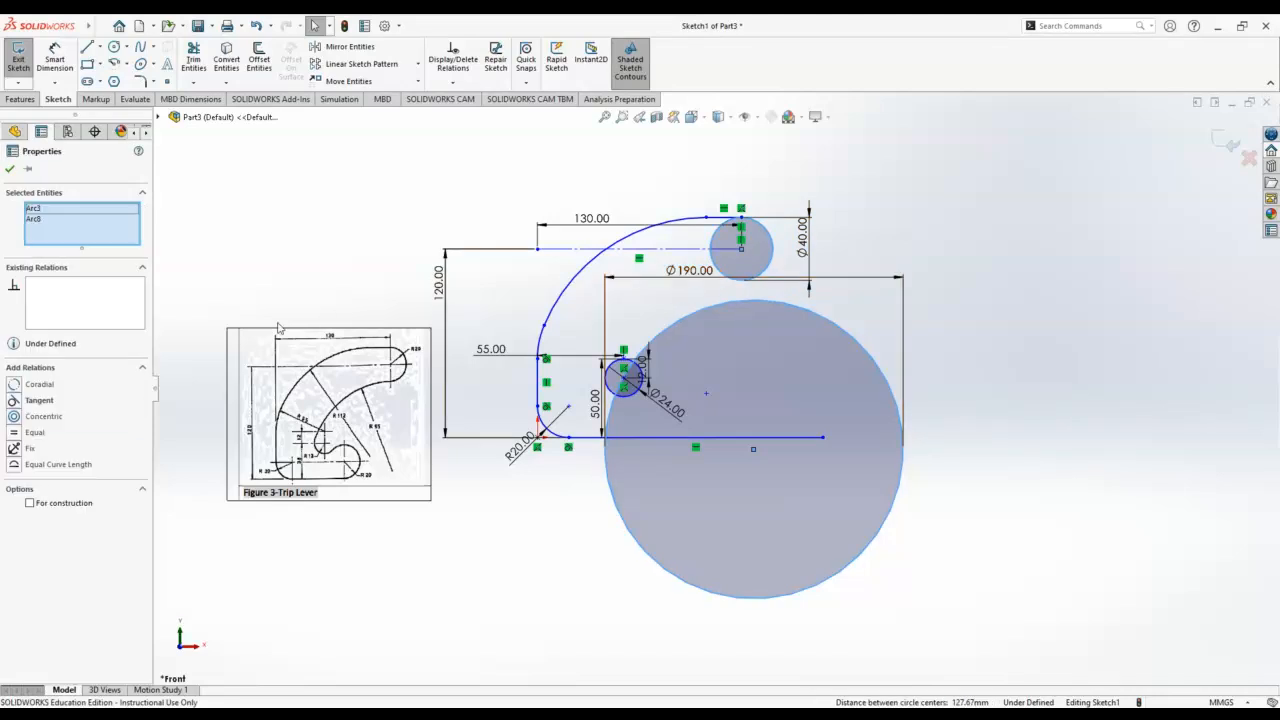
left_click(18, 402)
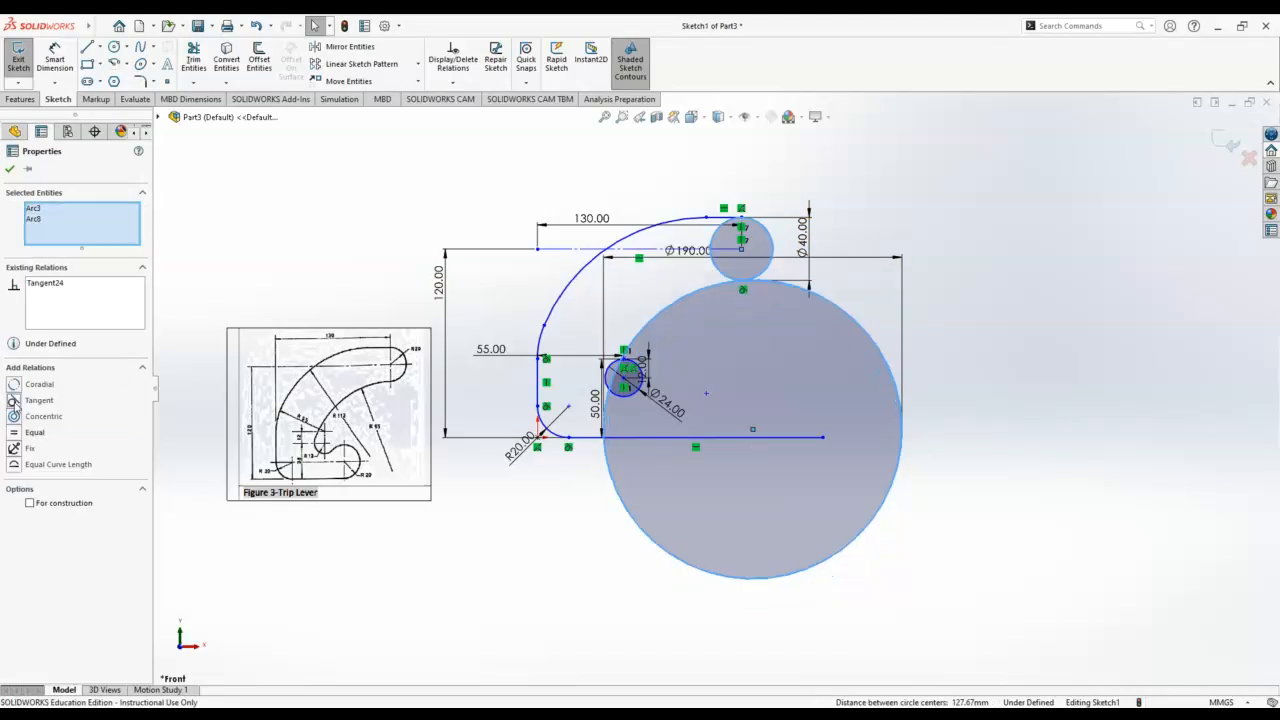
left_click(11, 169)
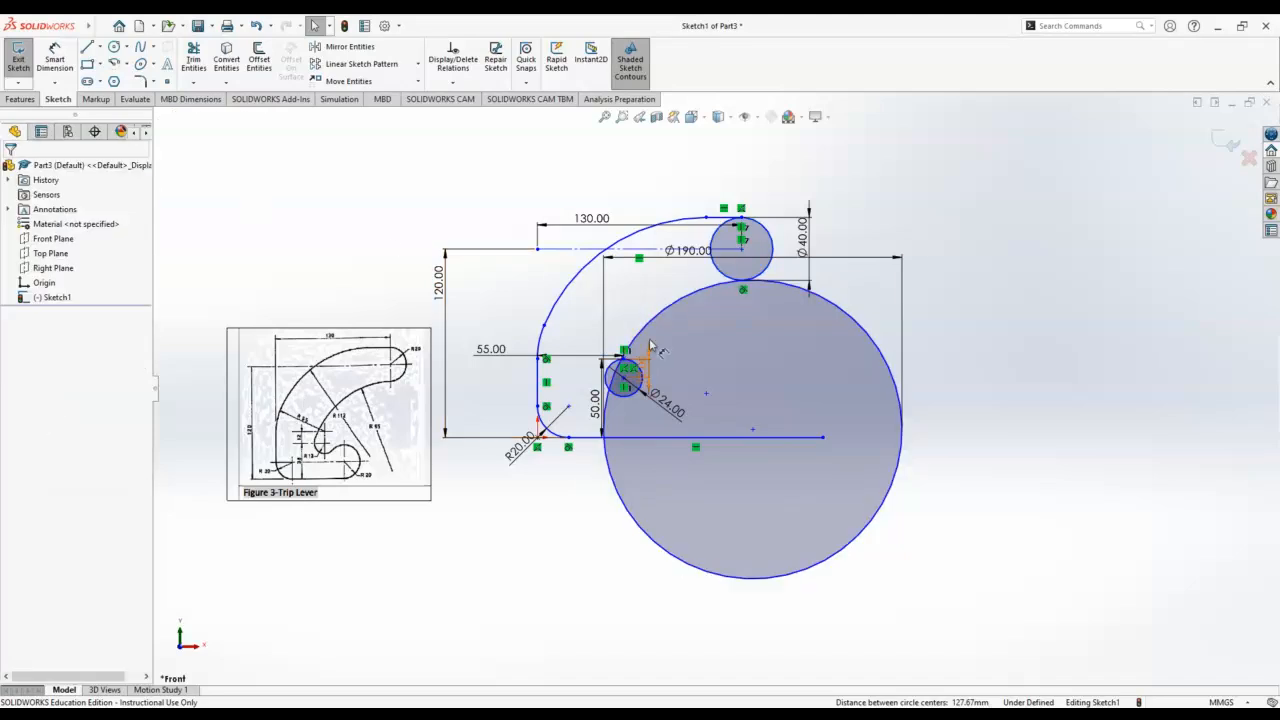
Step: Make the 190 mm circle tangent to the 24 mm circle inside the profile
left_click(654, 331)
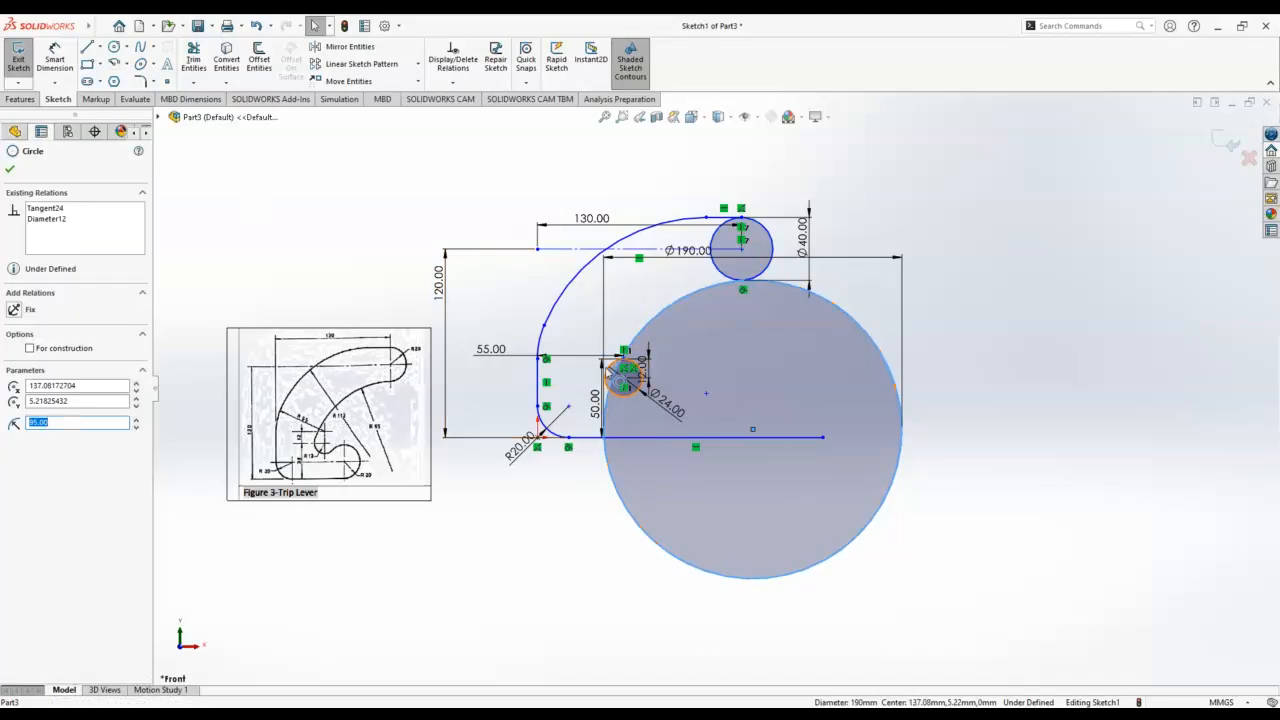
left_click(614, 367, "ctrl")
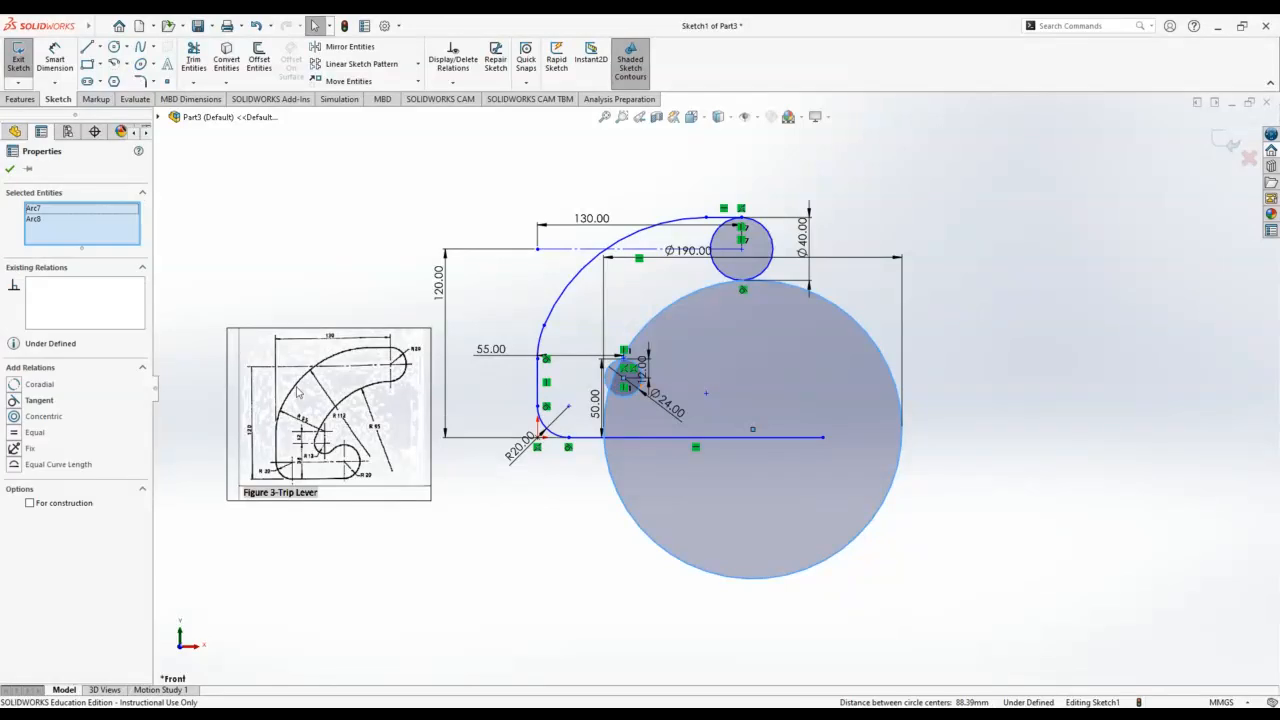
left_click(14, 400)
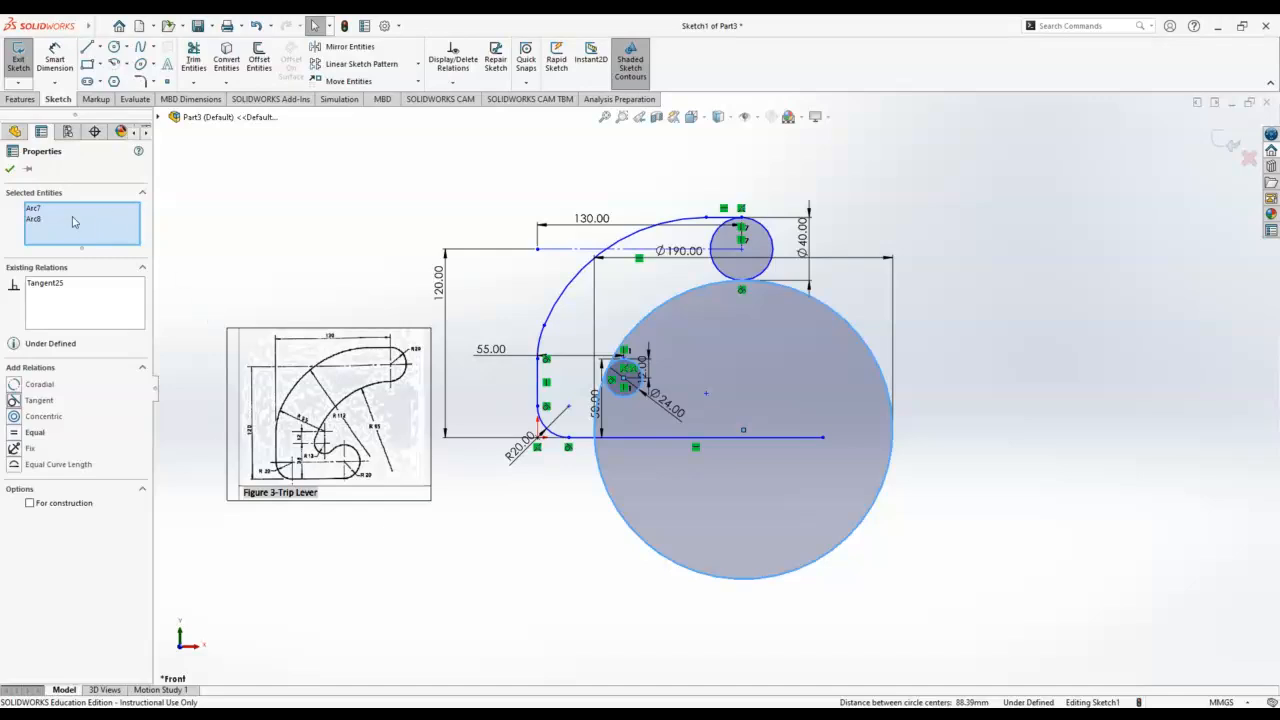
Step: Draw a circle of 20 mm radius in the empty area below the profile, centred at about X -28 mm, Y -76 mm
left_click(9, 169)
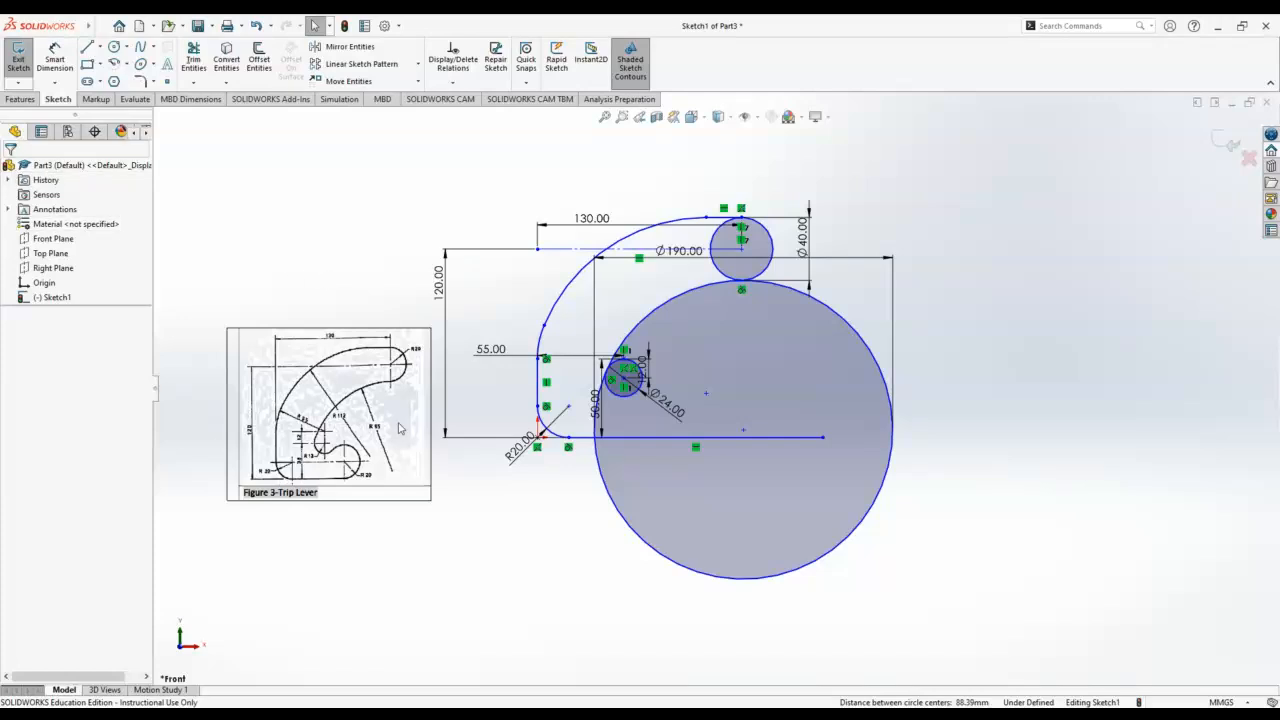
scroll(399, 428, "down", 3)
scroll(876, 297, "up", 3)
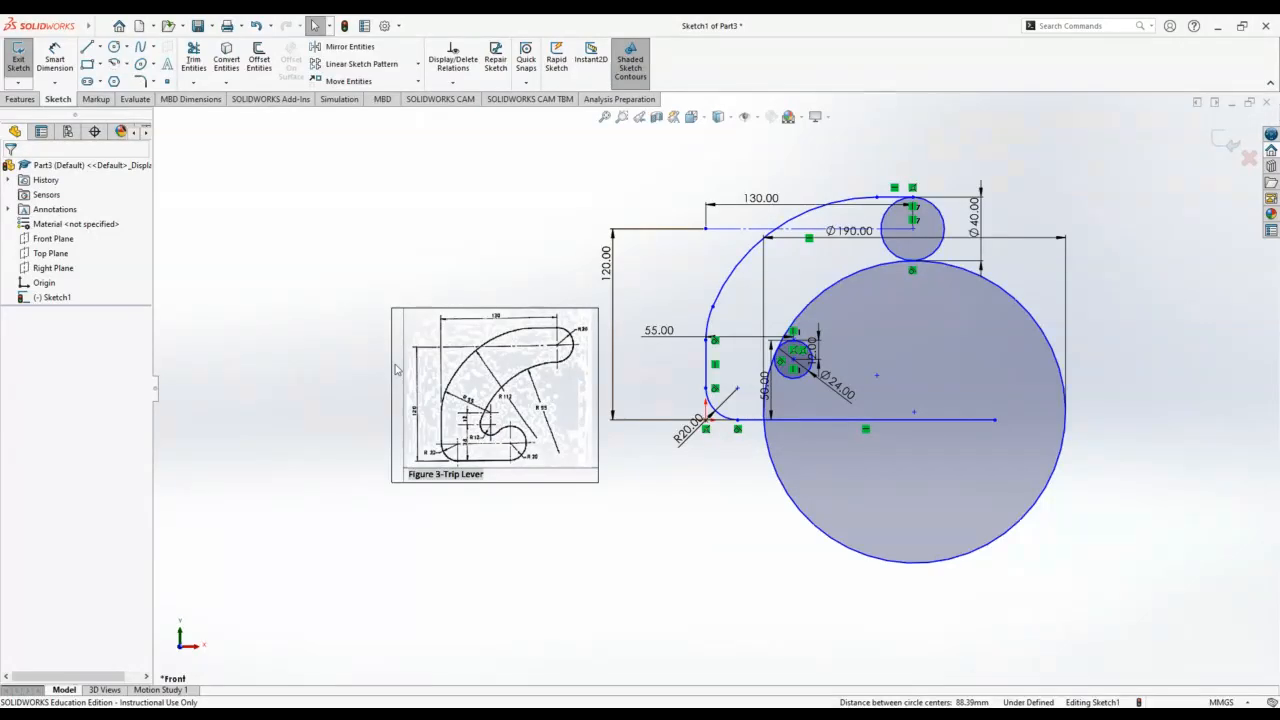
scroll(530, 460, "down", 2)
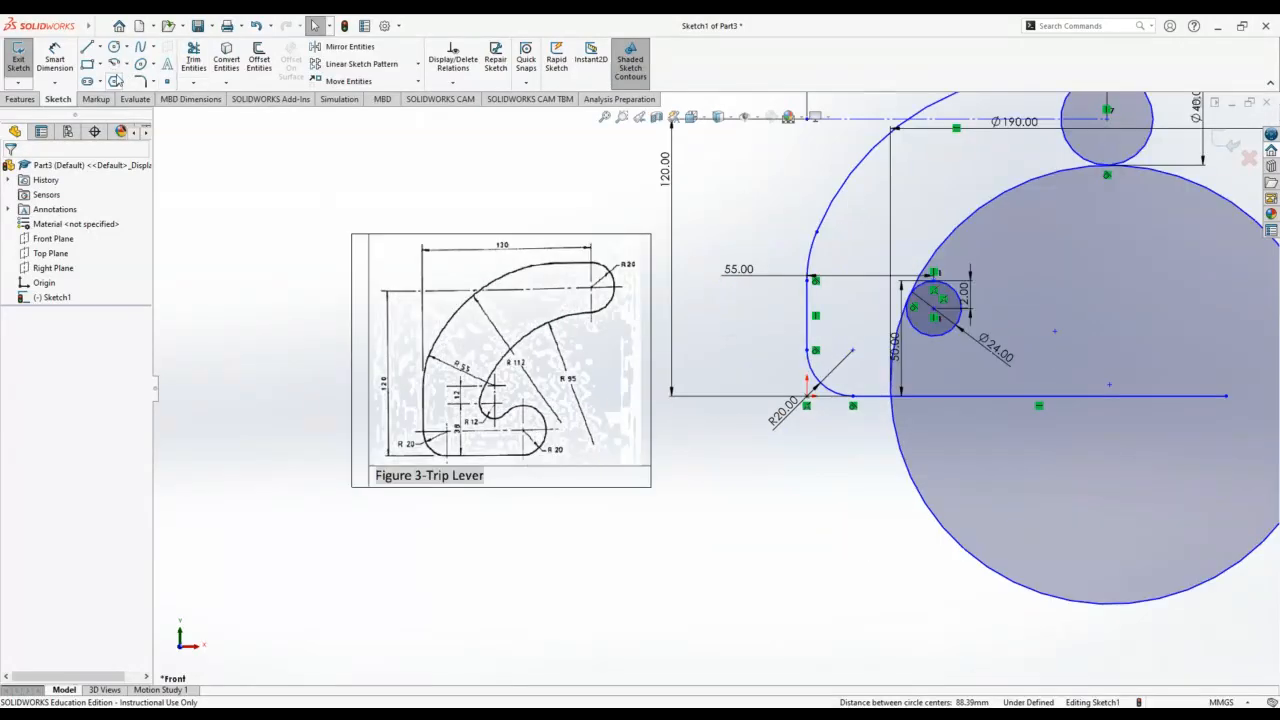
left_click(113, 47)
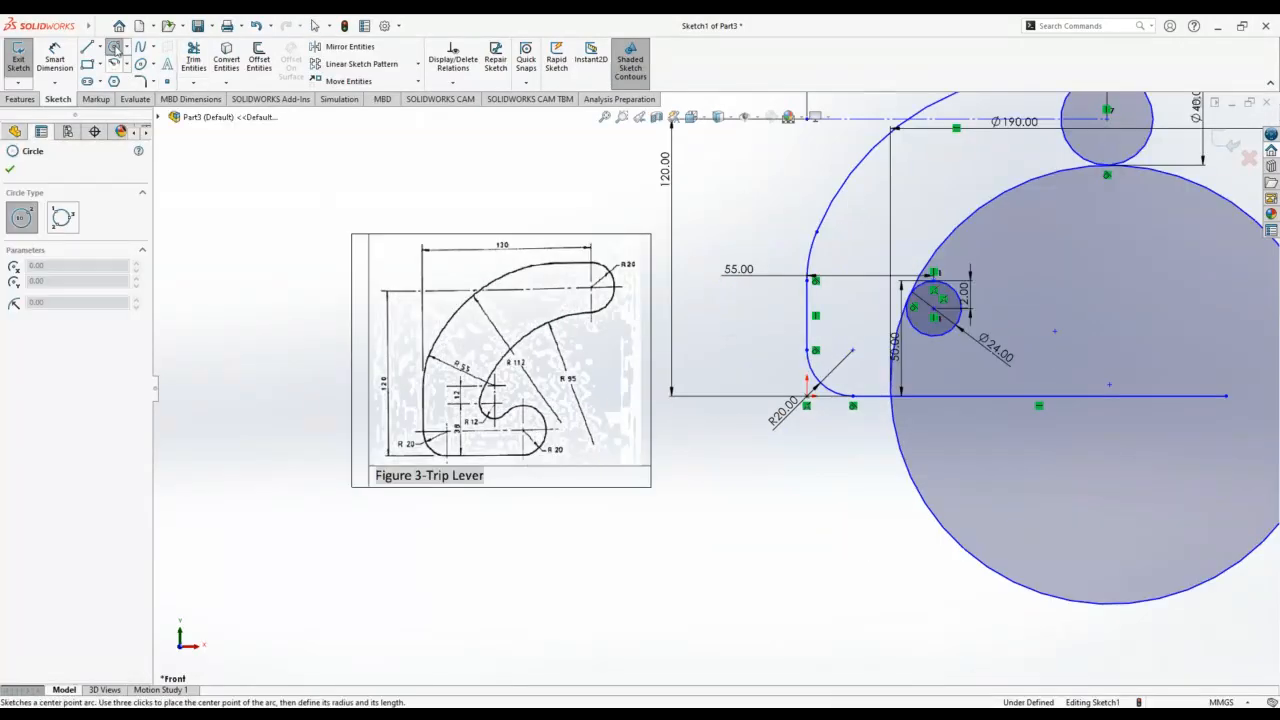
left_click_drag(741, 572, 704, 609)
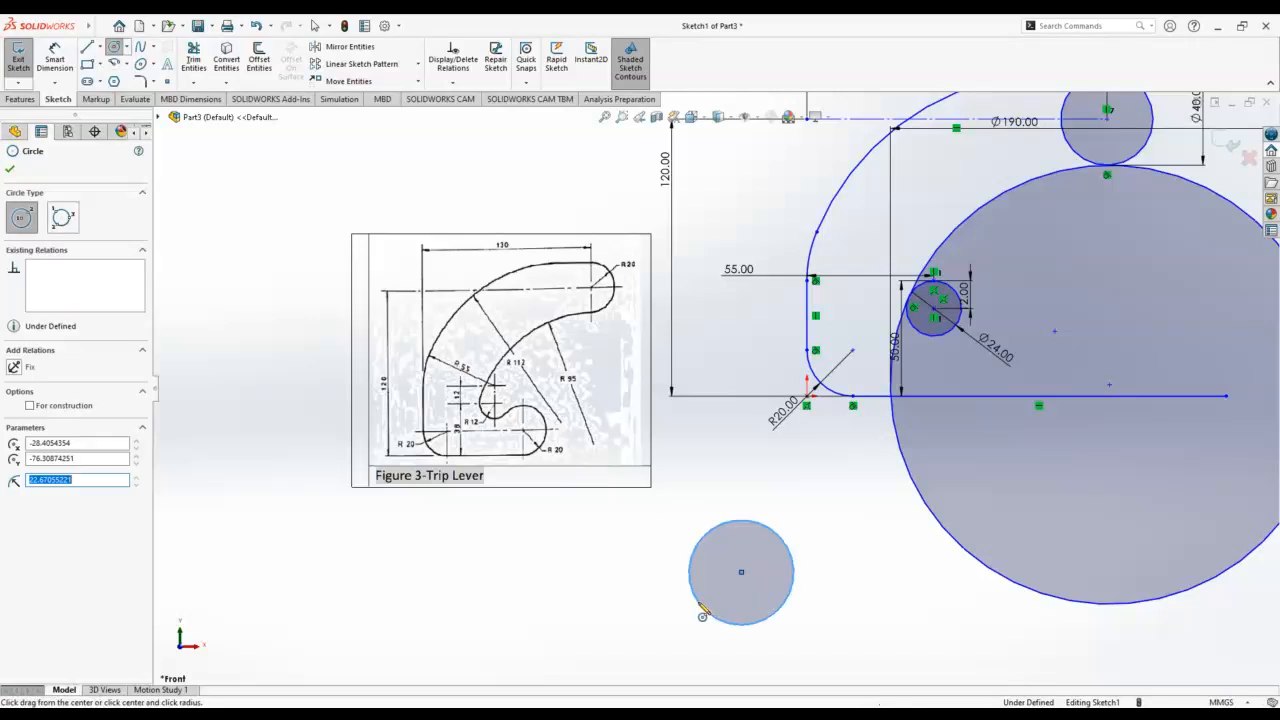
type("20.00")
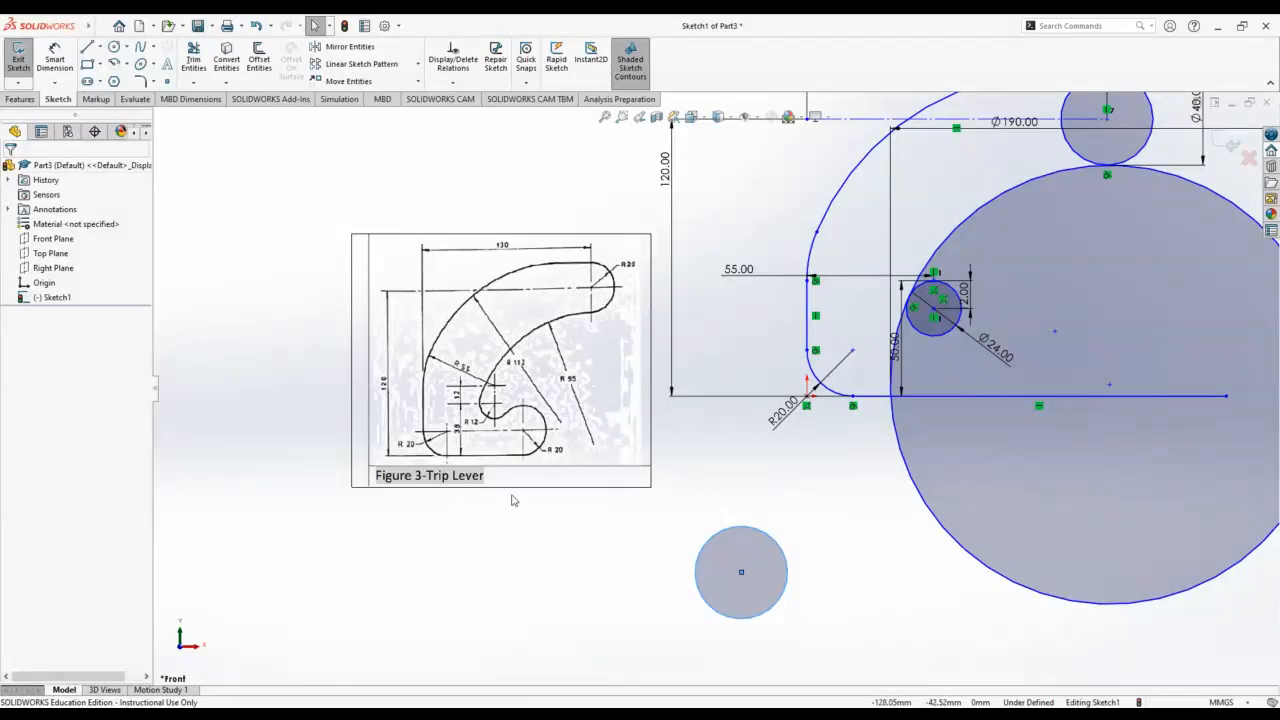
Step: Dimension the diameter of the new circle below the profile as 40 mm
left_click(55, 60)
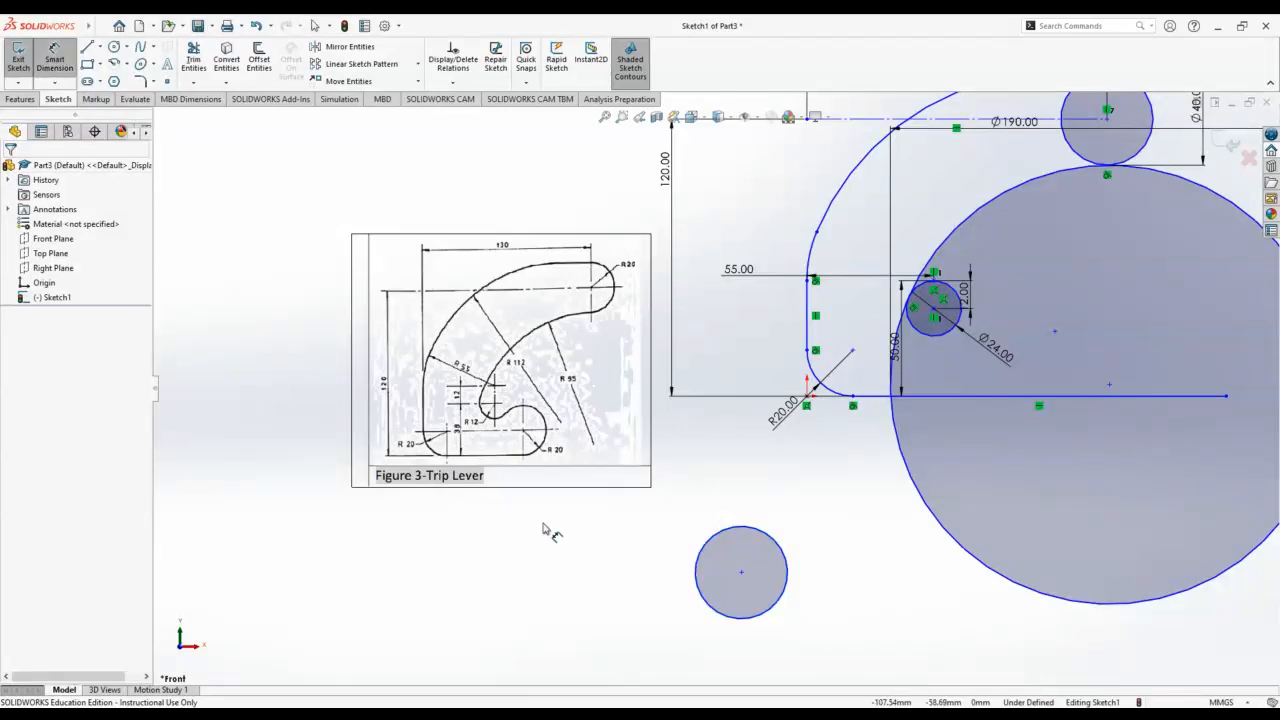
left_click(693, 573)
left_click(625, 575)
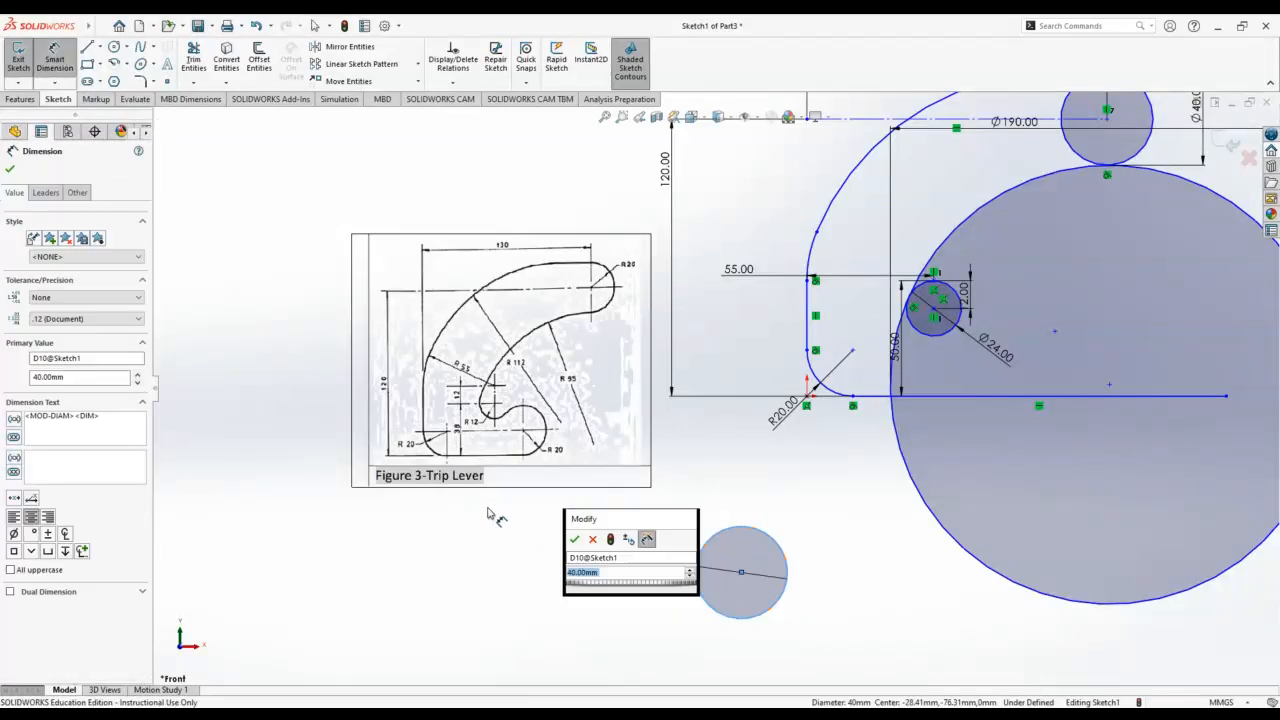
left_click(574, 539)
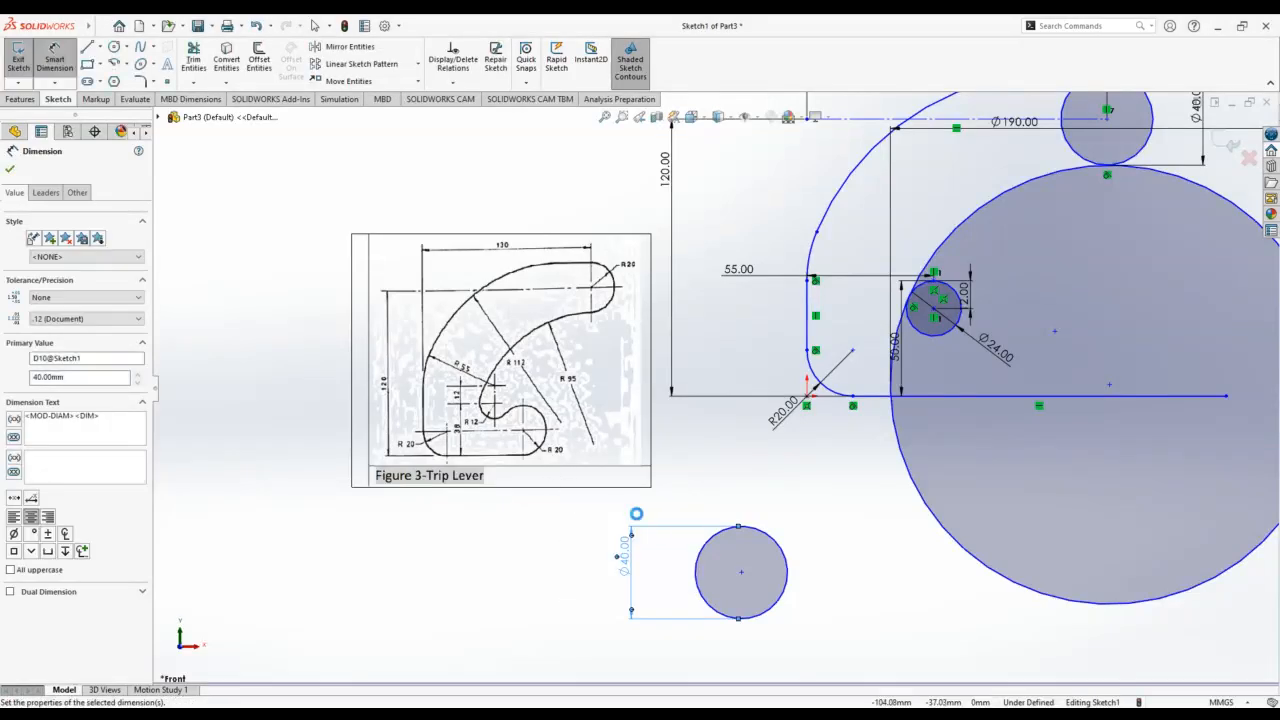
left_click(12, 171)
Step: Move the new 40 mm circle inside the 190 mm circle, with its centre at about X 93 mm, Y 28 mm
scroll(768, 546, "up", 5)
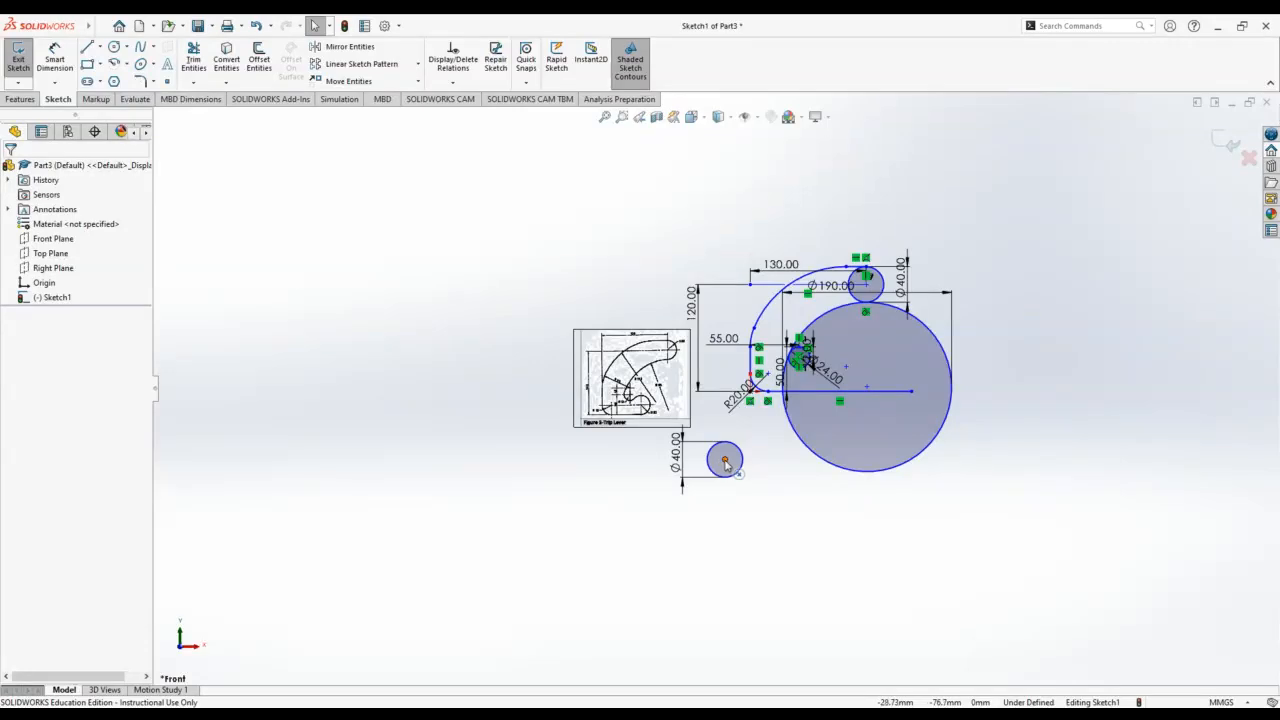
left_click_drag(720, 467, 834, 374)
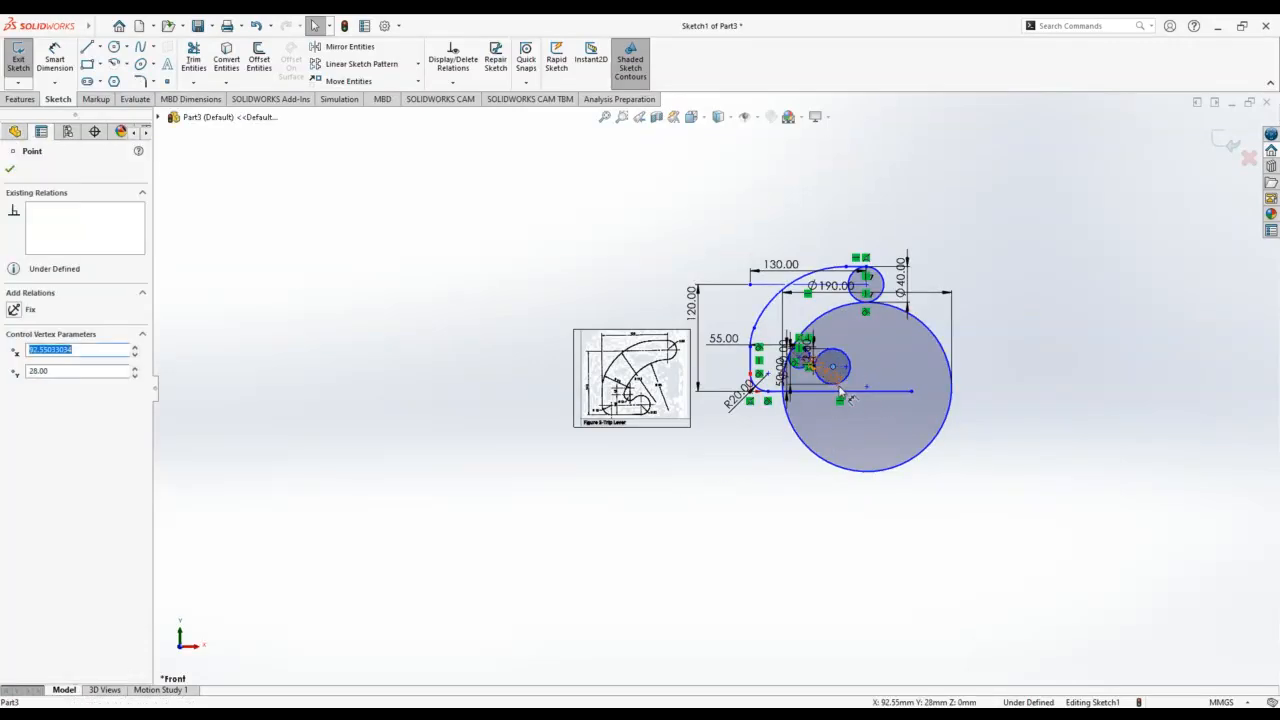
scroll(858, 390, "down", 5)
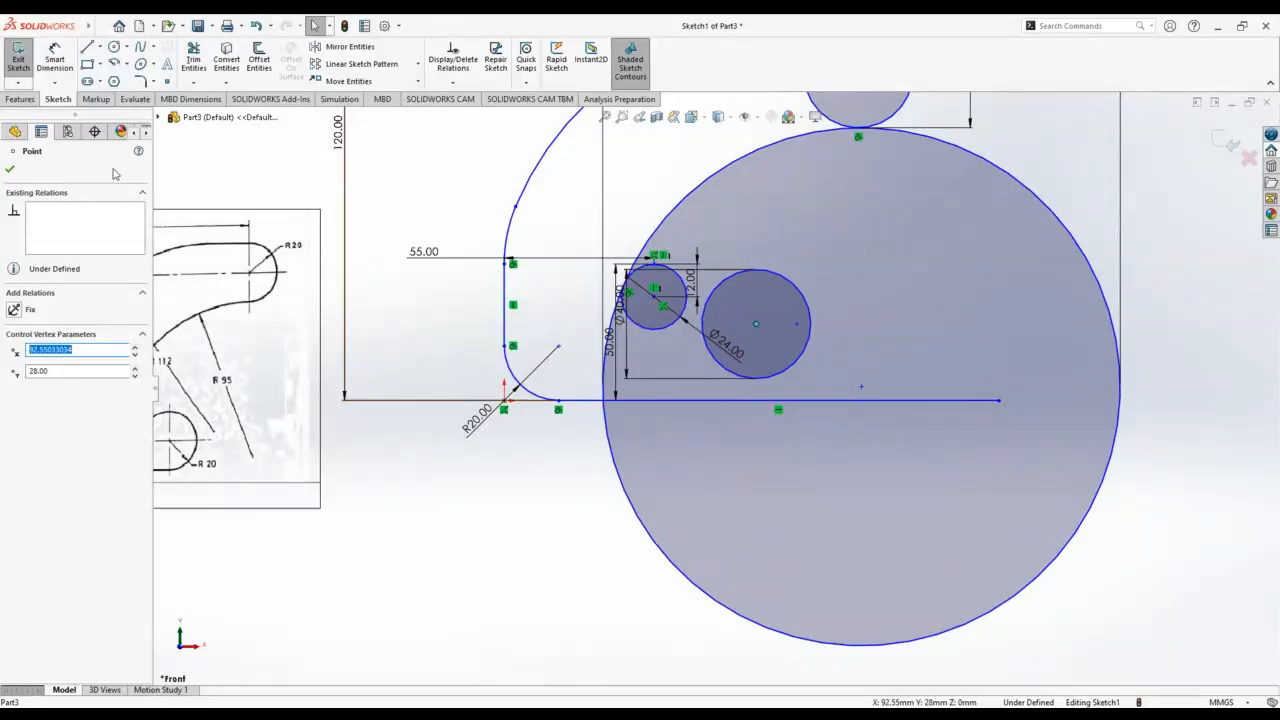
left_click(12, 170)
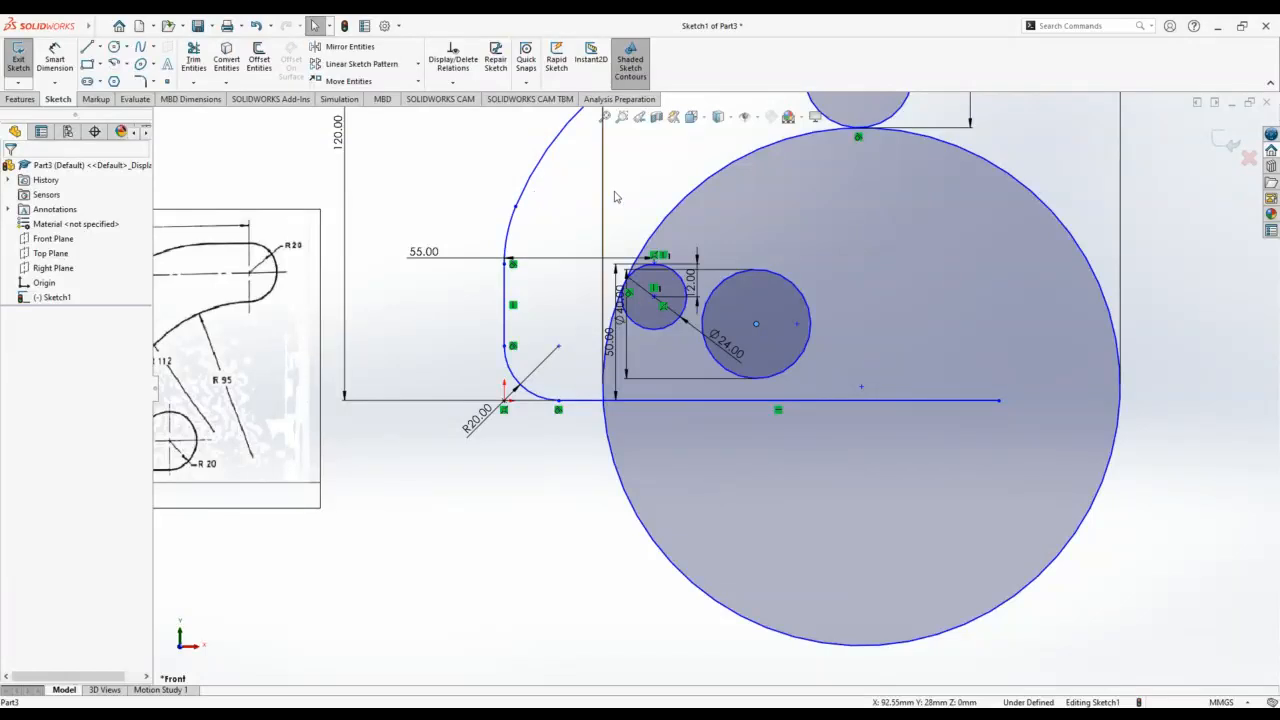
Step: Make the moved 40 mm circle tangent to the 24 mm circle
left_click(726, 292)
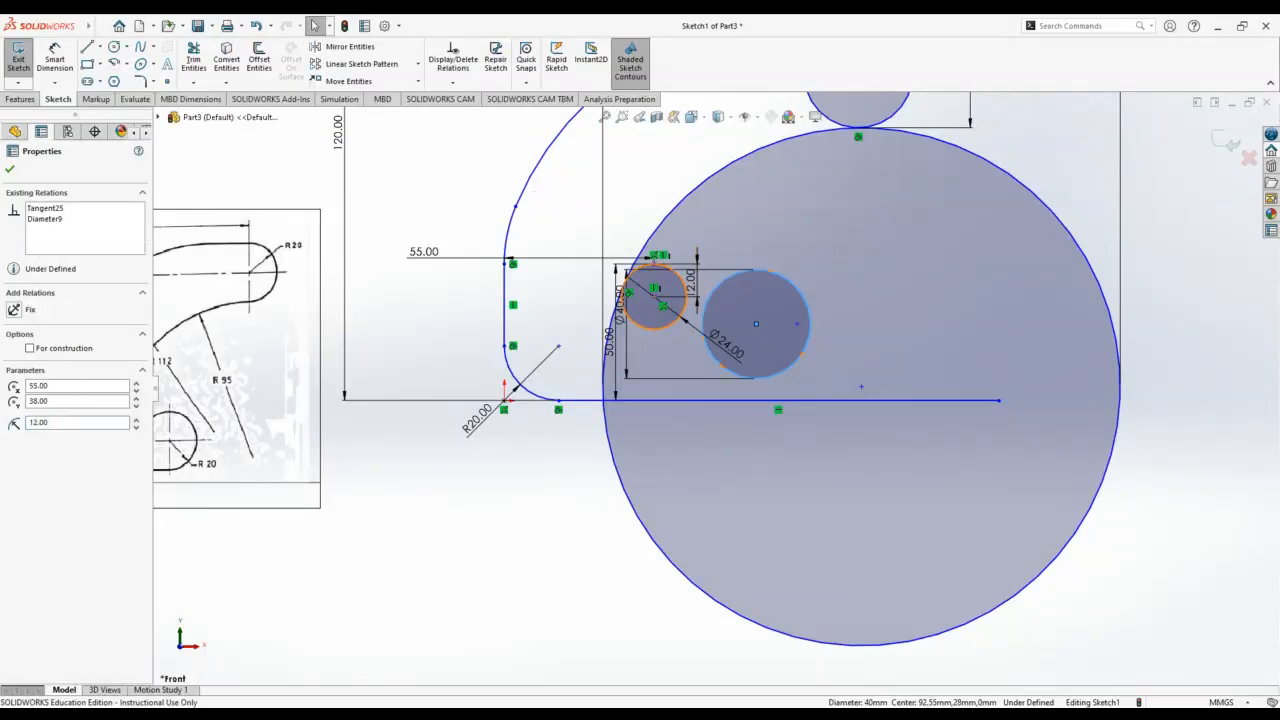
left_click(653, 329, "ctrl")
left_click(12, 400)
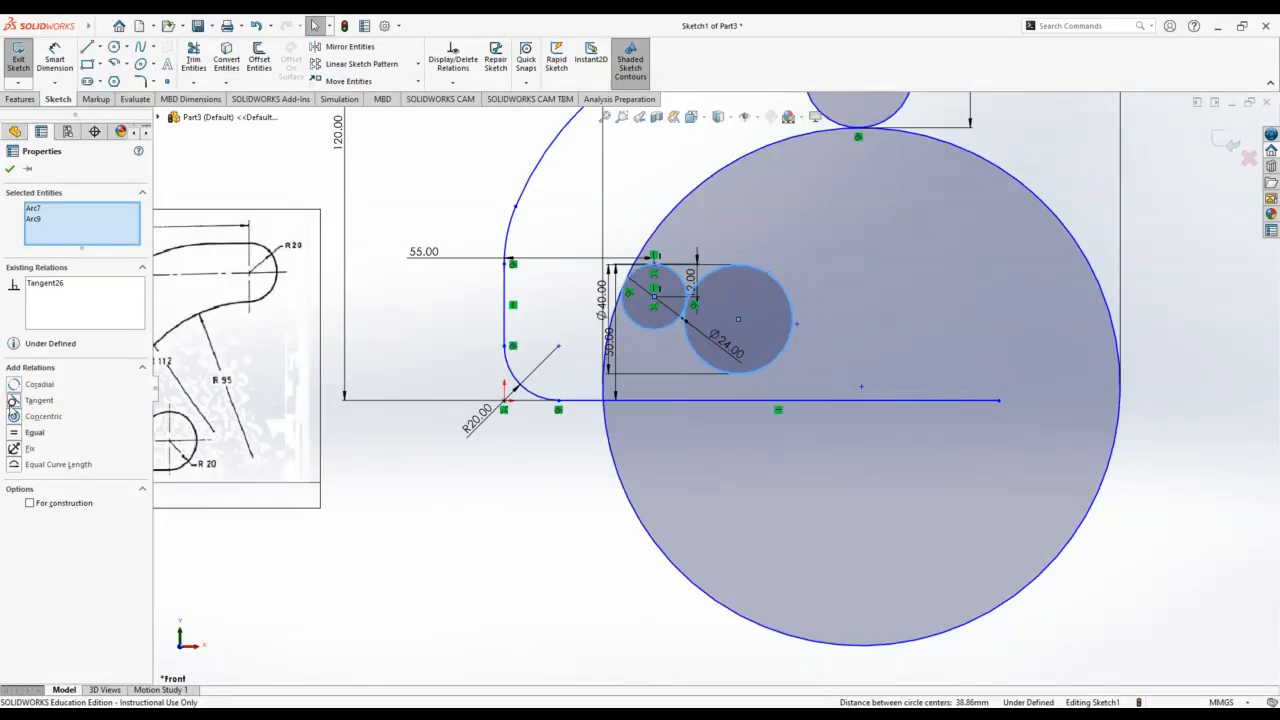
left_click(9, 170)
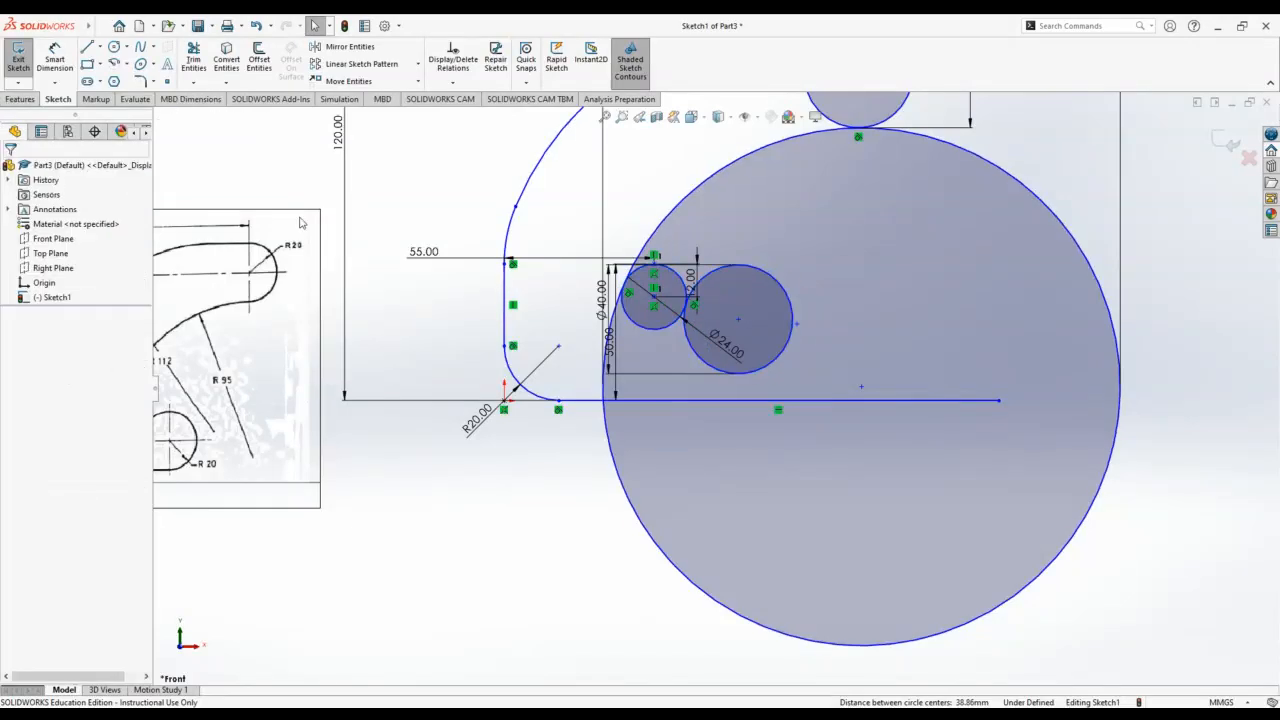
Step: Make the lower 40 mm circle tangent to the horizontal base line
left_click(850, 380)
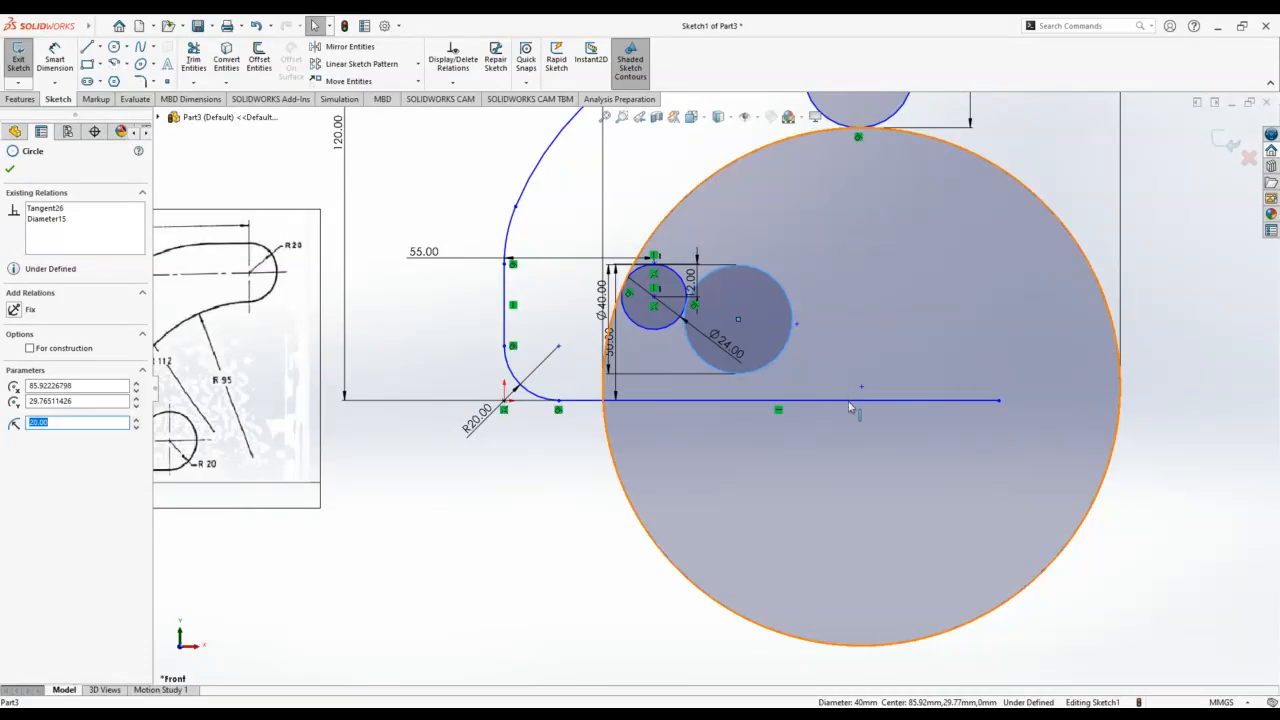
left_click(841, 400, "ctrl")
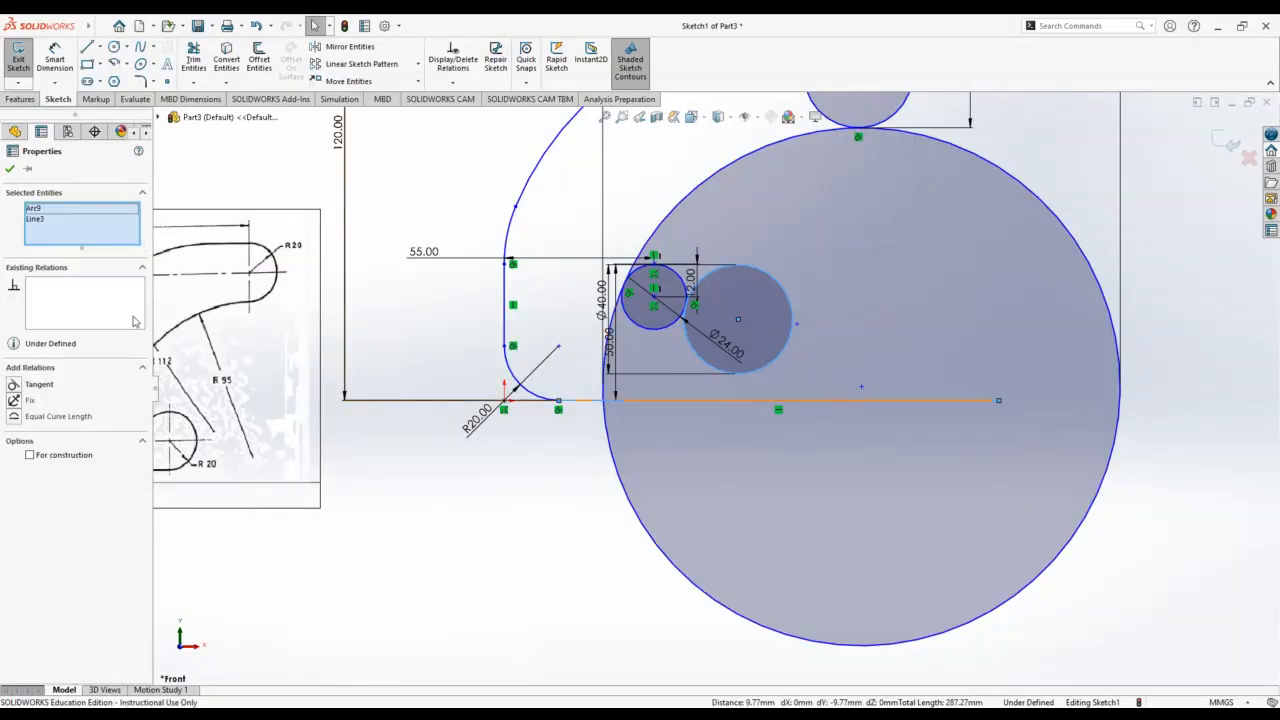
left_click(13, 386)
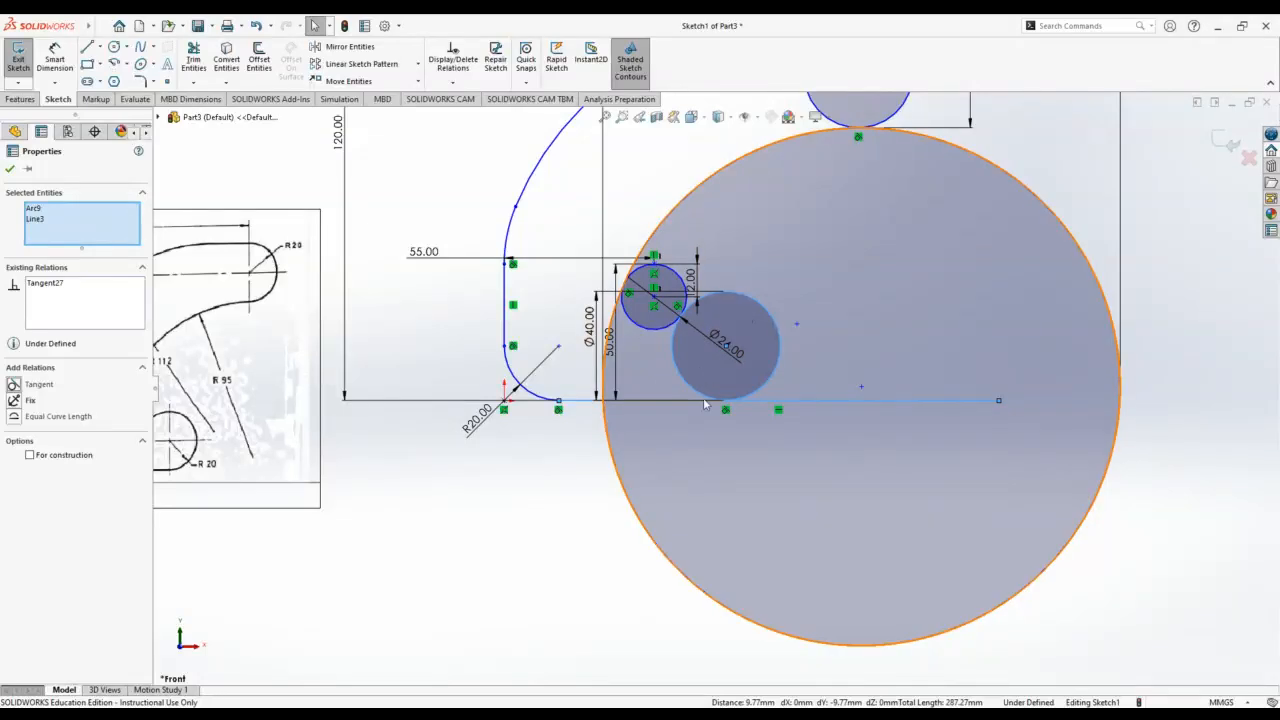
scroll(705, 320, "up", 3)
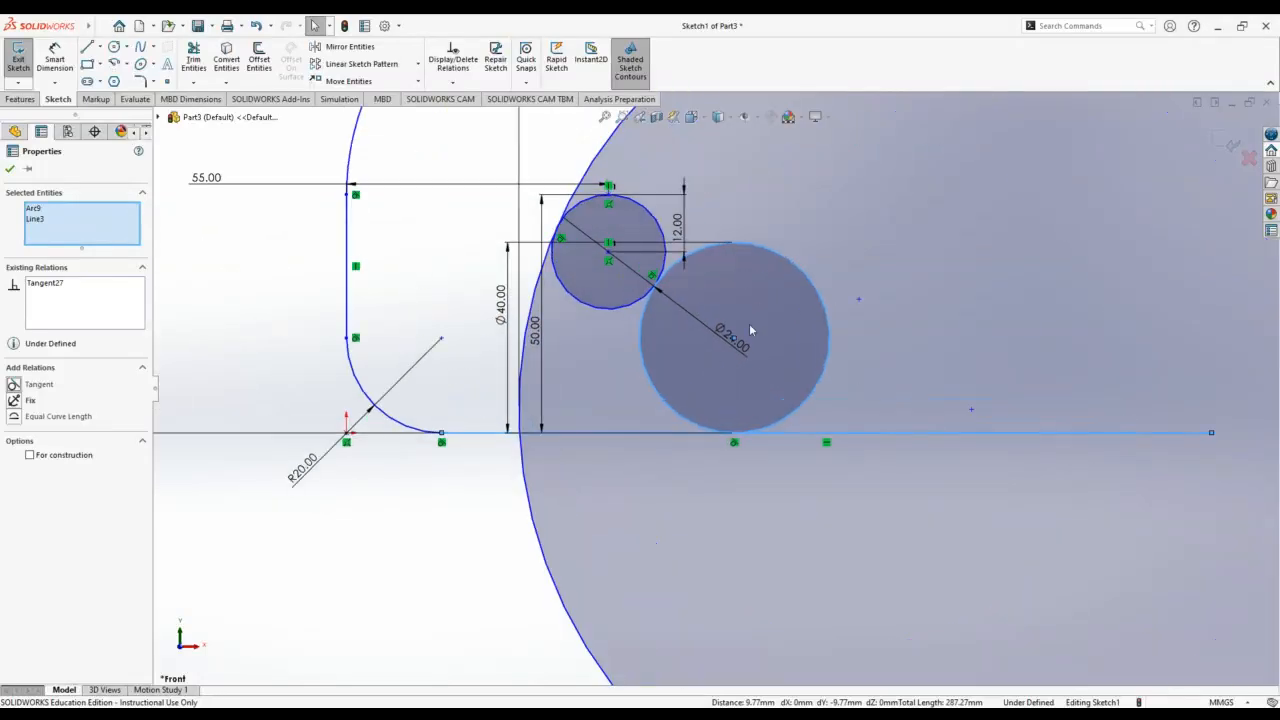
scroll(749, 323, "down", 5)
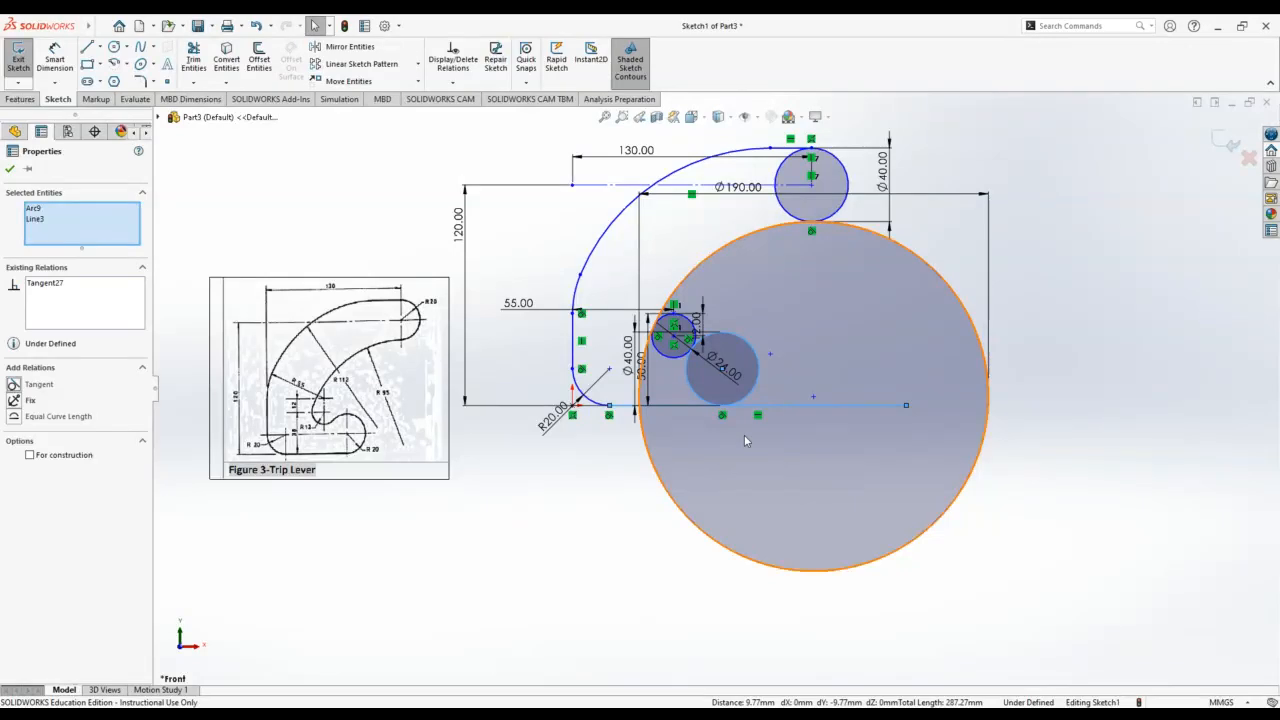
left_click(10, 169)
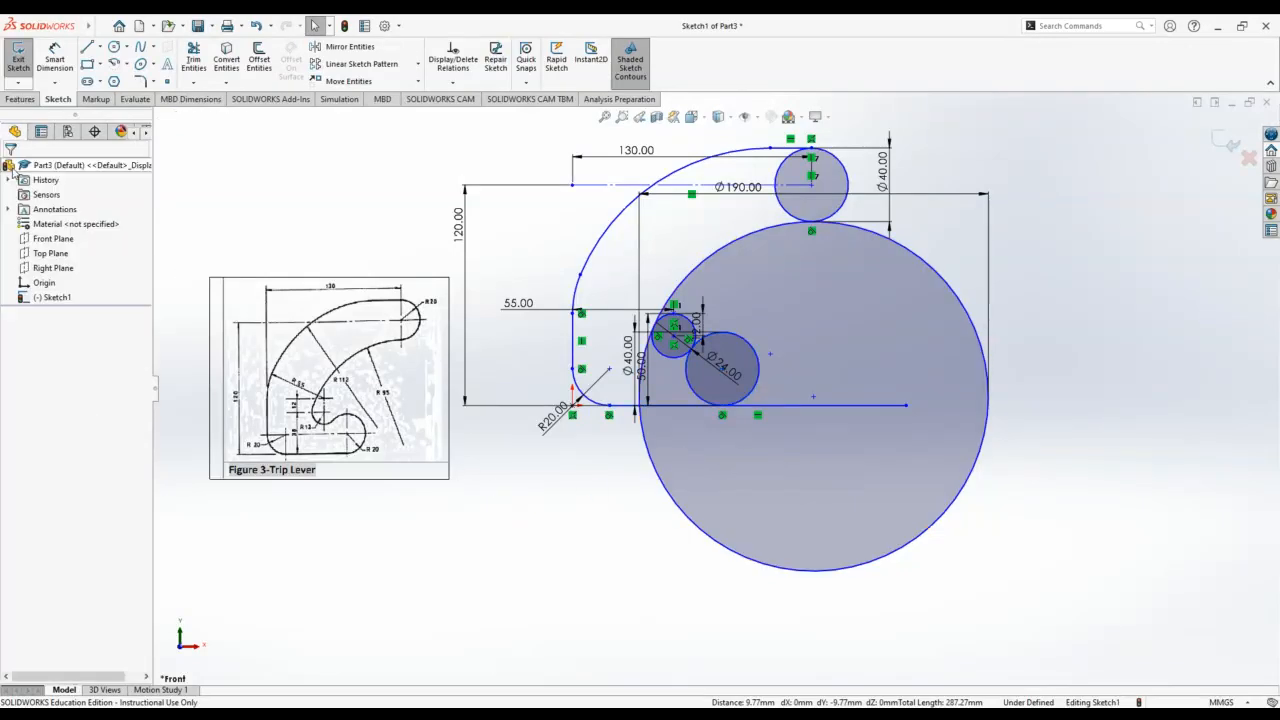
Step: Trim the unneeded arcs of both 40 mm circles, the 24 mm circle and the 190 mm circle, leaving only the lever outline
left_click(193, 62)
mouse_move(776, 200)
left_mouse_down()
mouse_move(785, 208)
mouse_move(782, 173)
left_mouse_up()
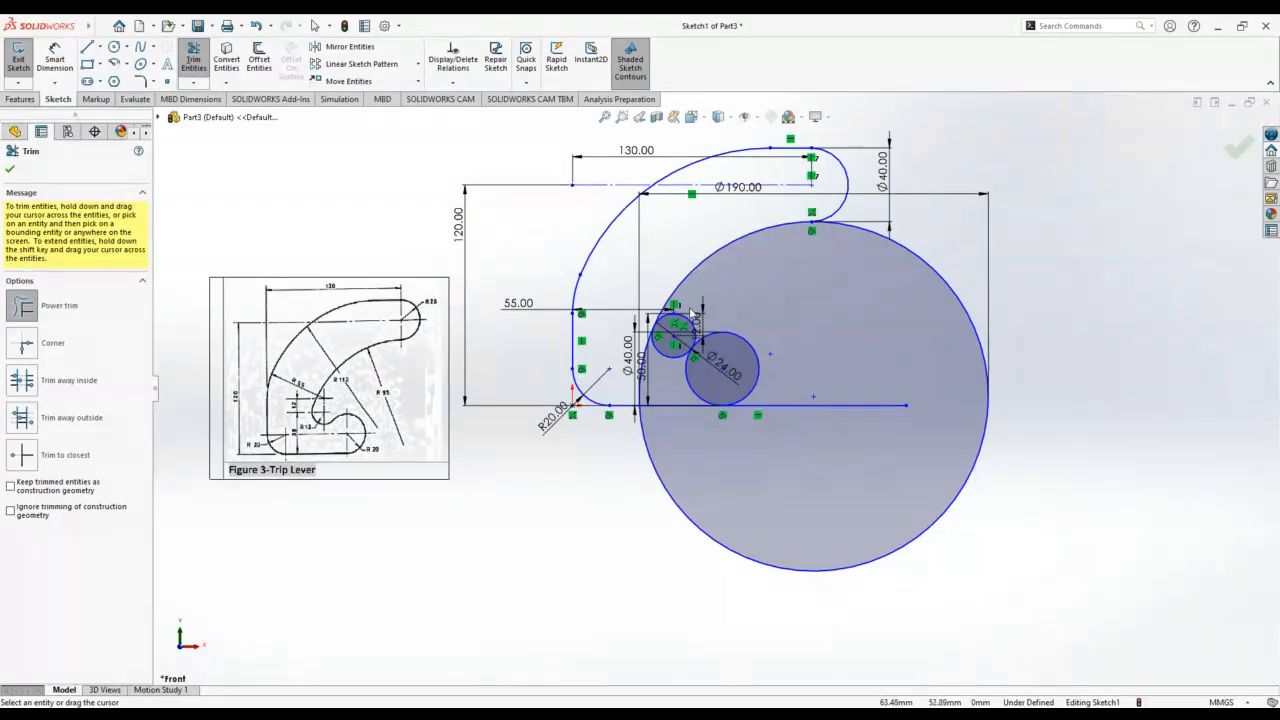
scroll(688, 315, "down", 5)
left_click_drag(694, 338, 700, 327)
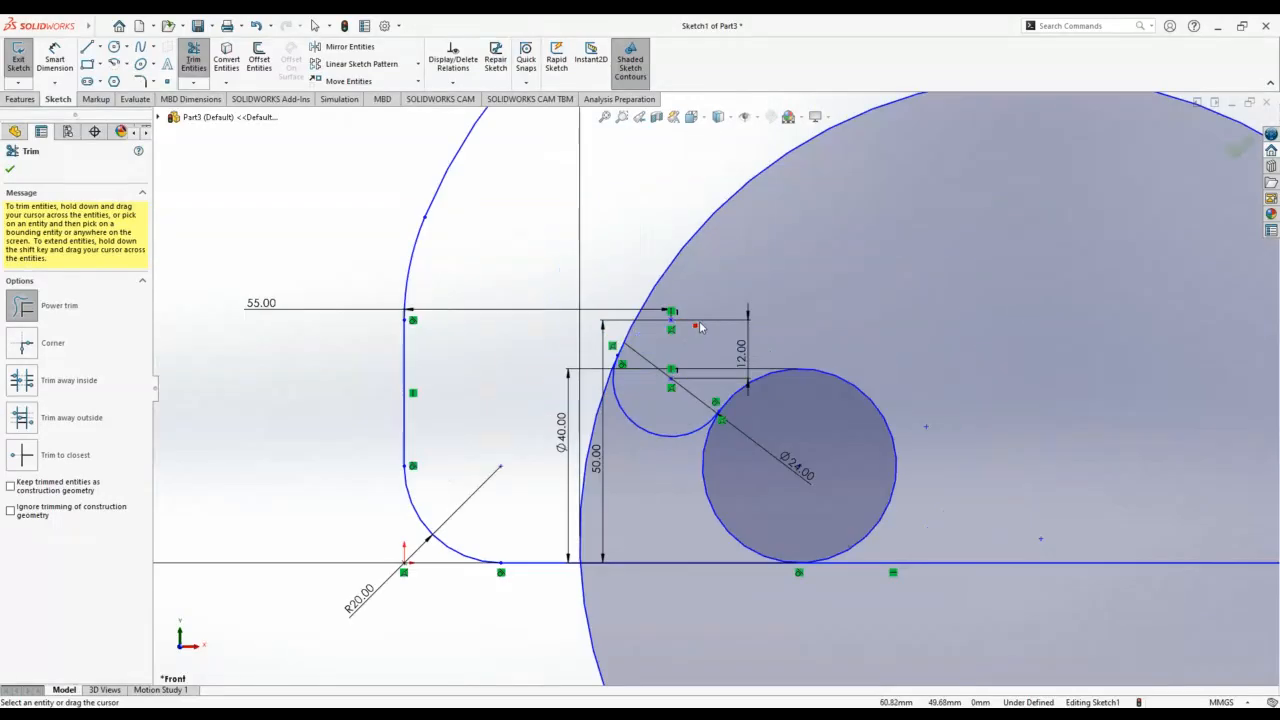
mouse_move(707, 485)
left_mouse_down()
mouse_move(634, 472)
mouse_move(654, 608)
left_mouse_up()
scroll(710, 456, "up", 2)
scroll(934, 497, "up", 3)
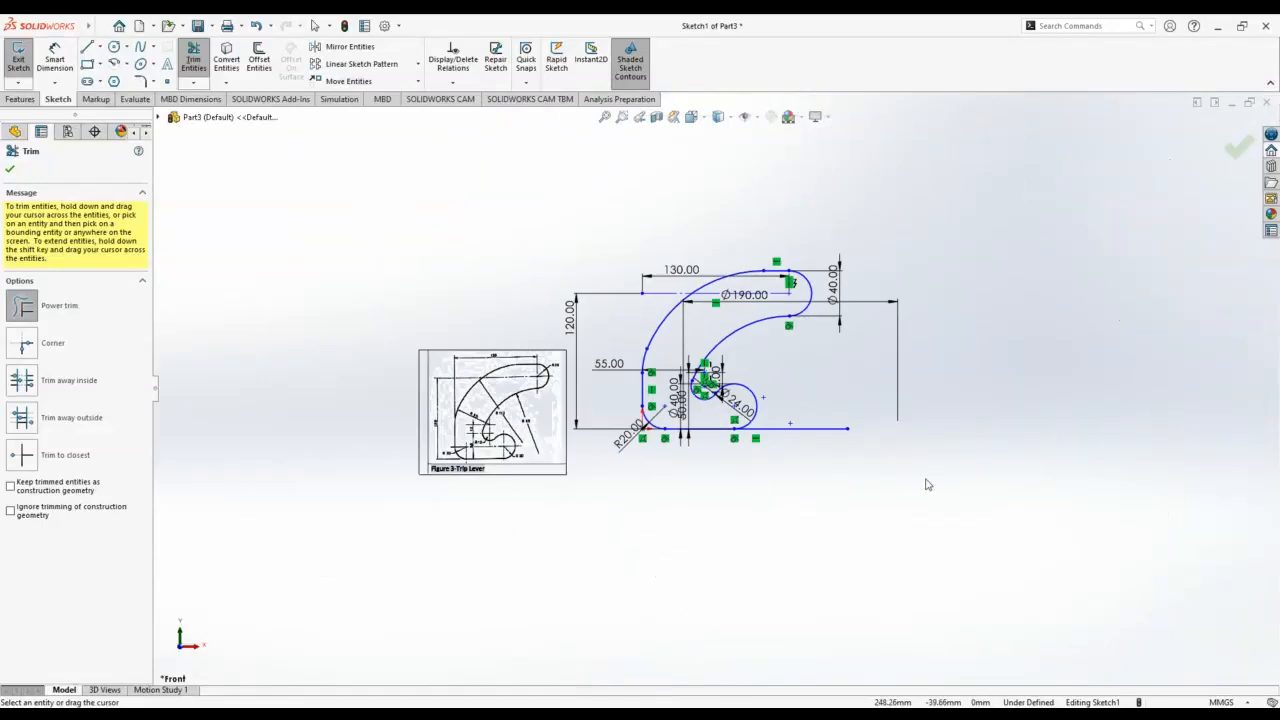
Step: Trim the base line's excess beyond the lower 40 mm arc and exit the sketch
left_click_drag(805, 409, 794, 431)
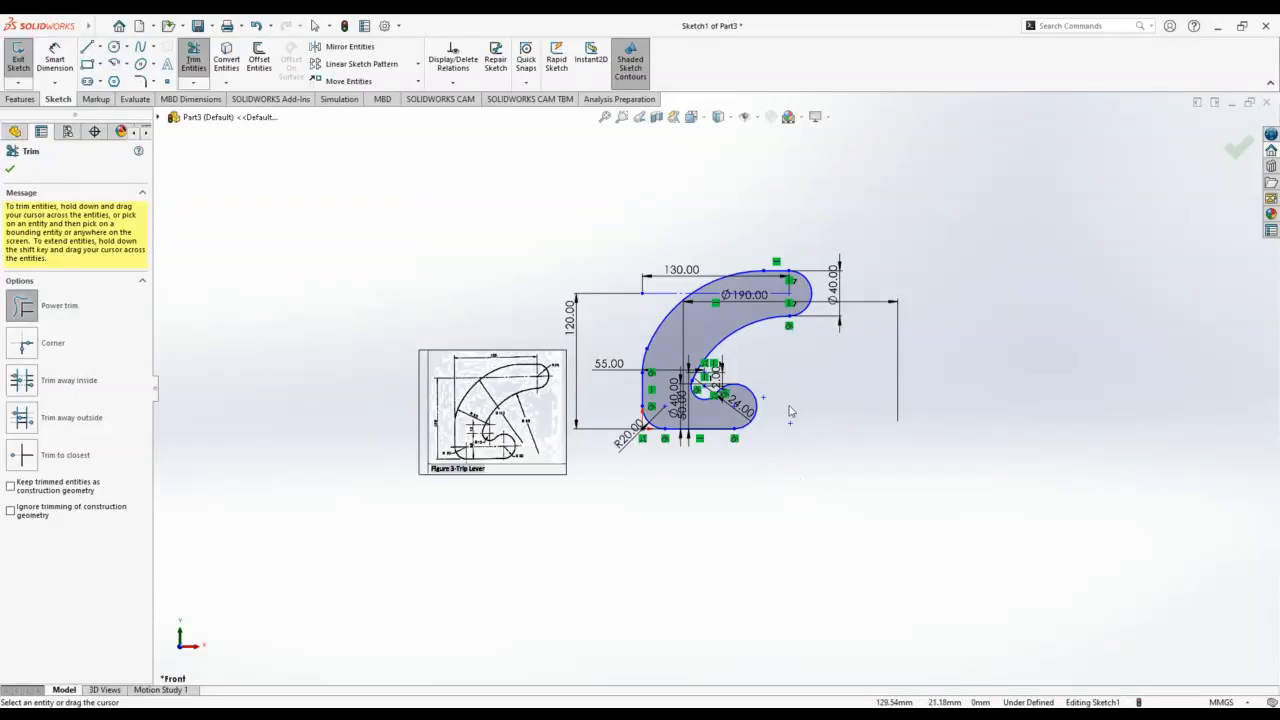
scroll(786, 424, "down", 4)
scroll(755, 275, "up", 1)
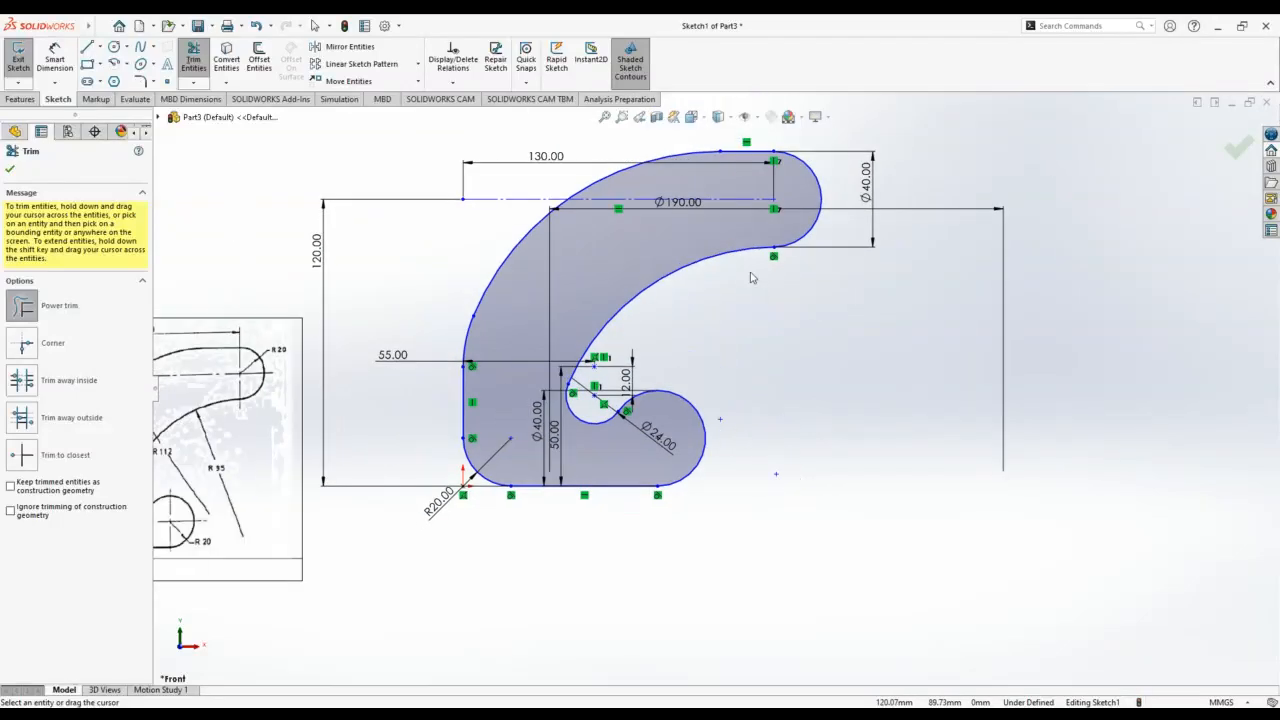
scroll(752, 278, "up", 1)
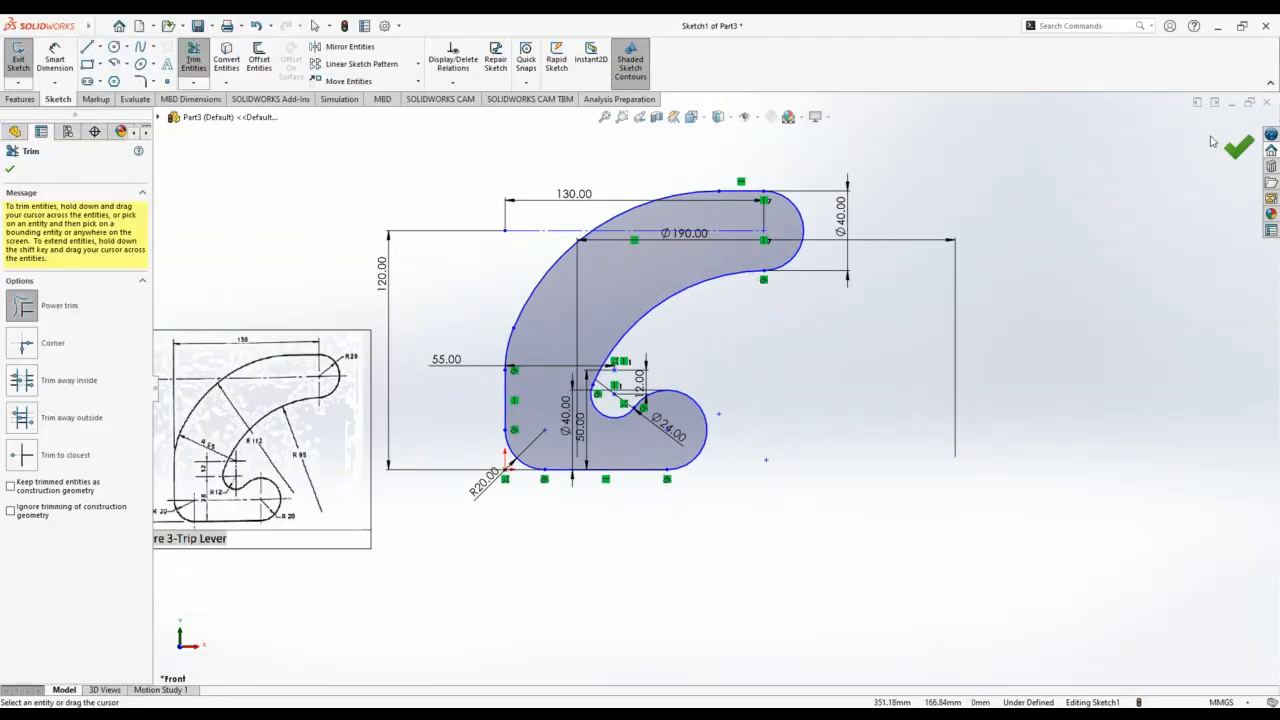
left_click(1232, 148)
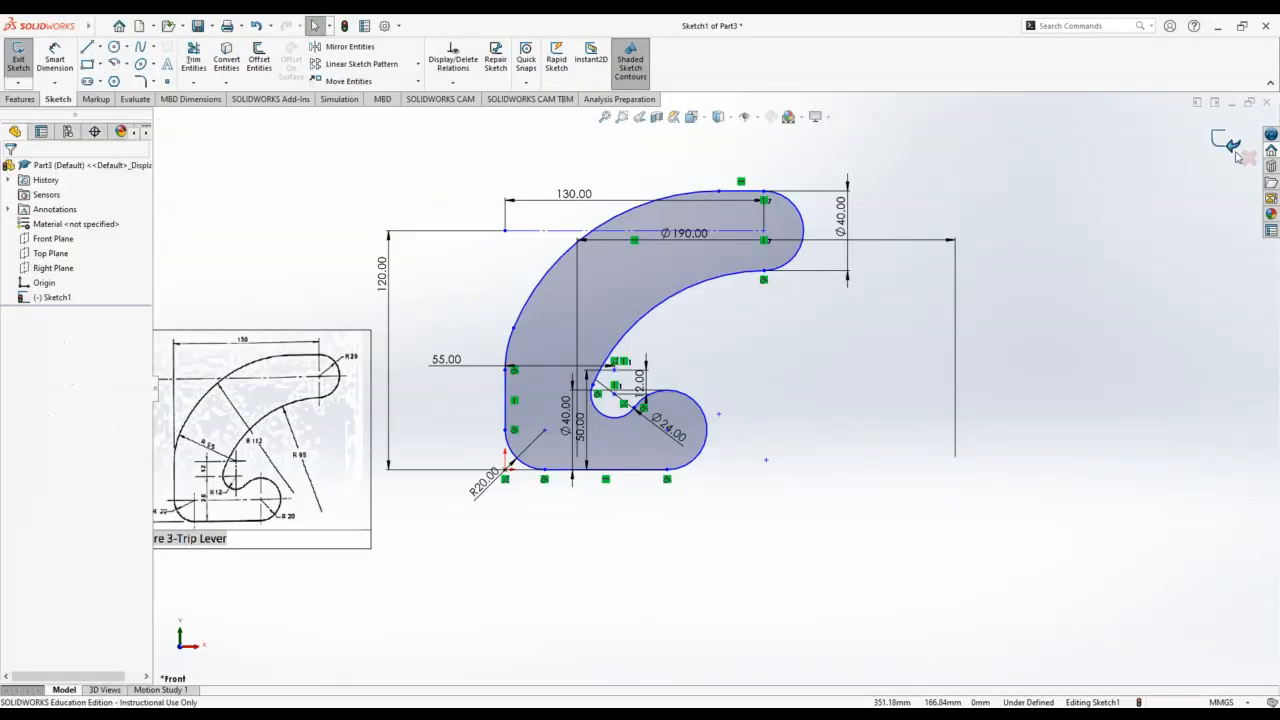
left_click(1233, 148)
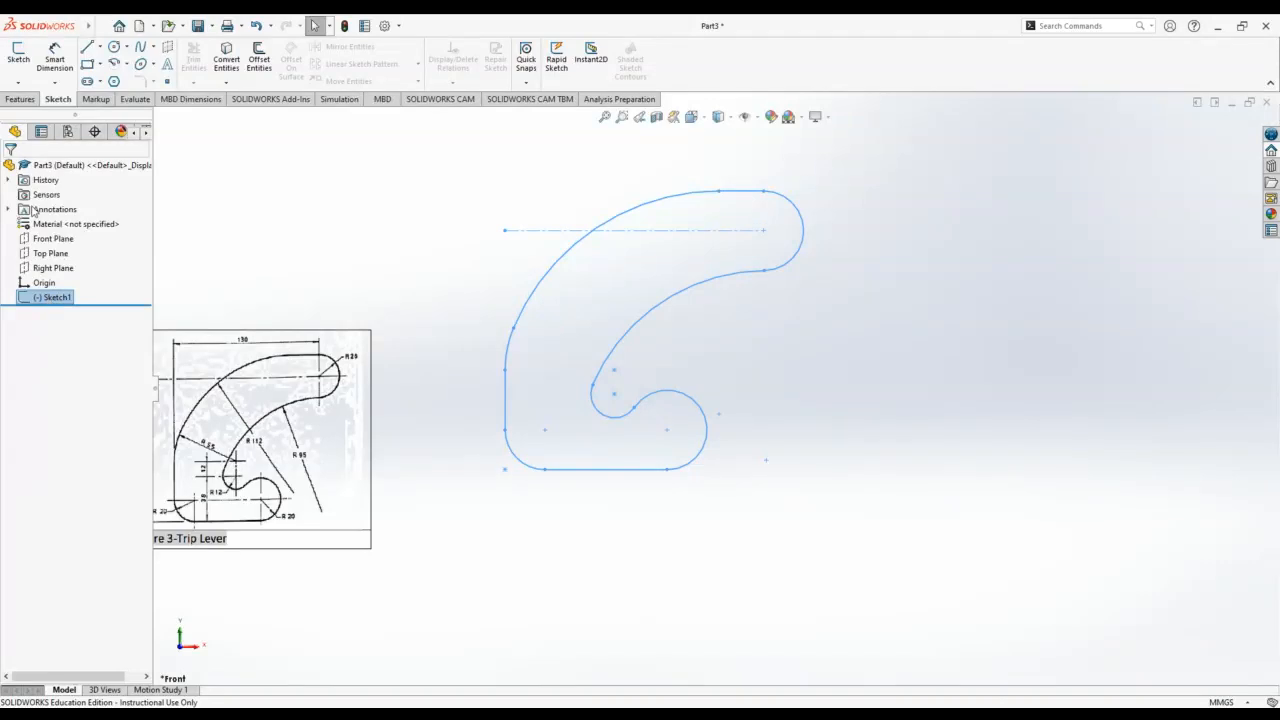
Step: Extrude the Trip Lever profile as a blind boss with a depth of 5 mm
left_click(20, 99)
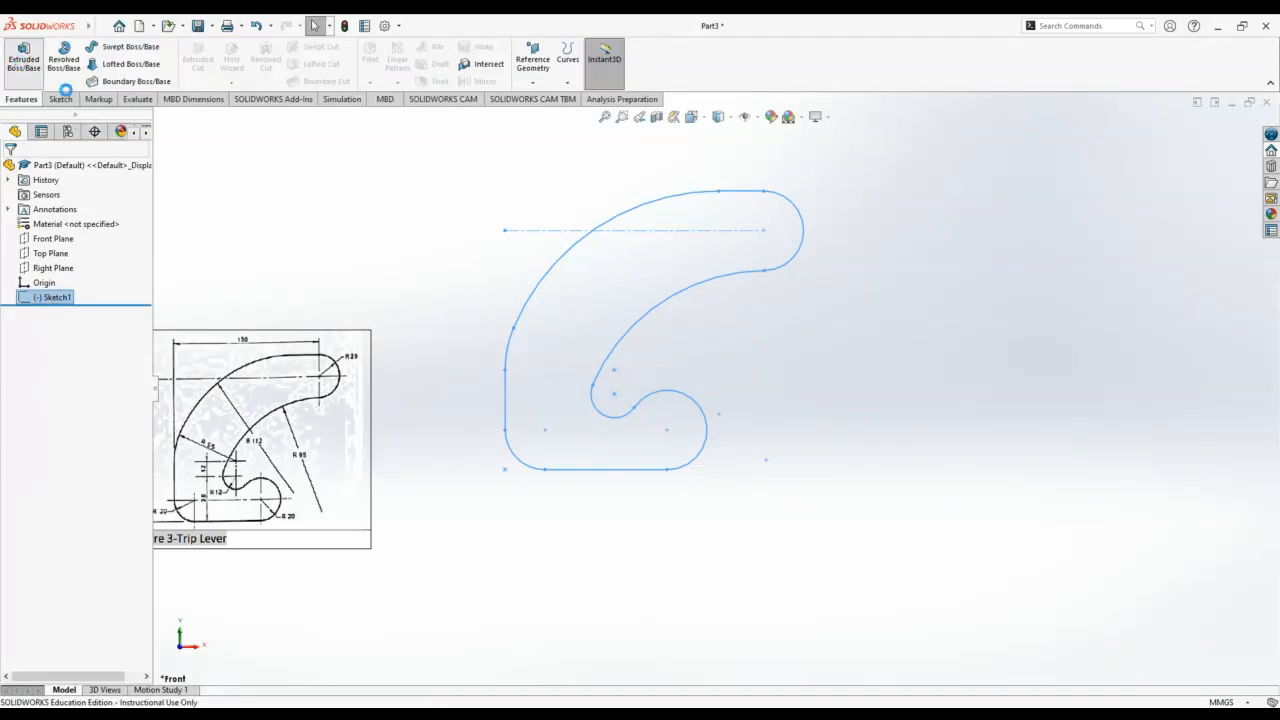
left_click(23, 58)
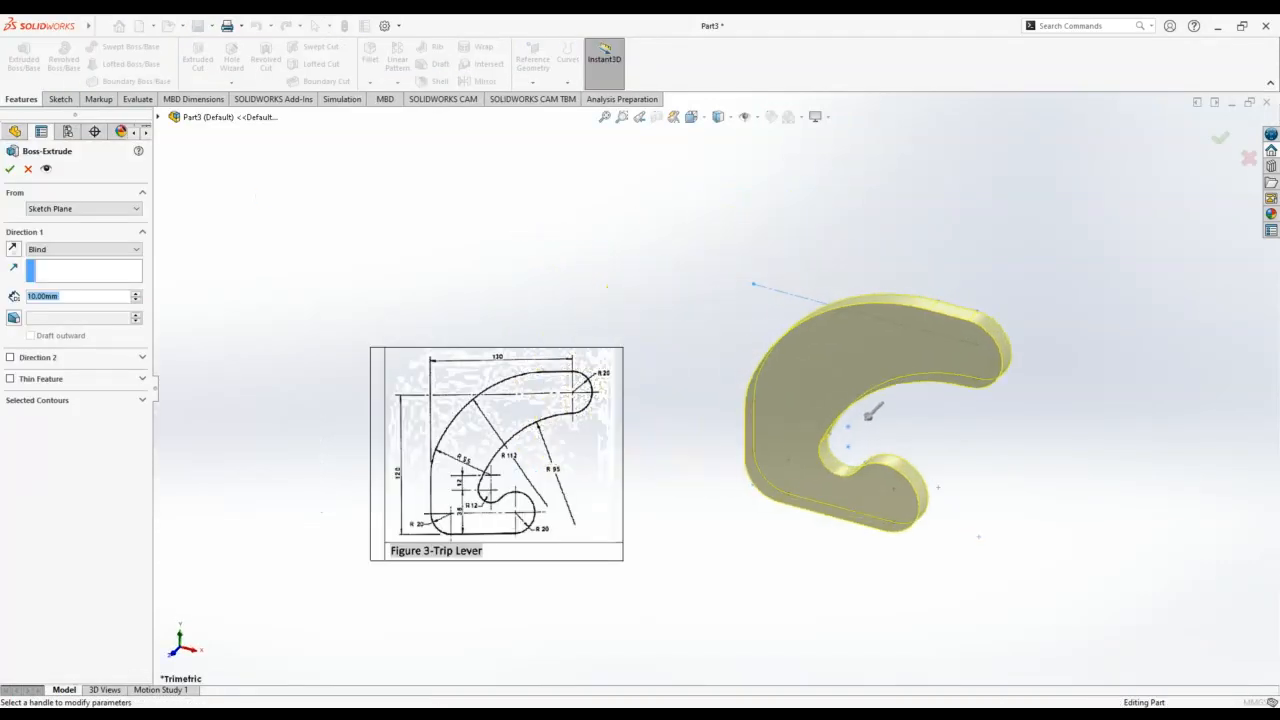
type("5")
key("Return")
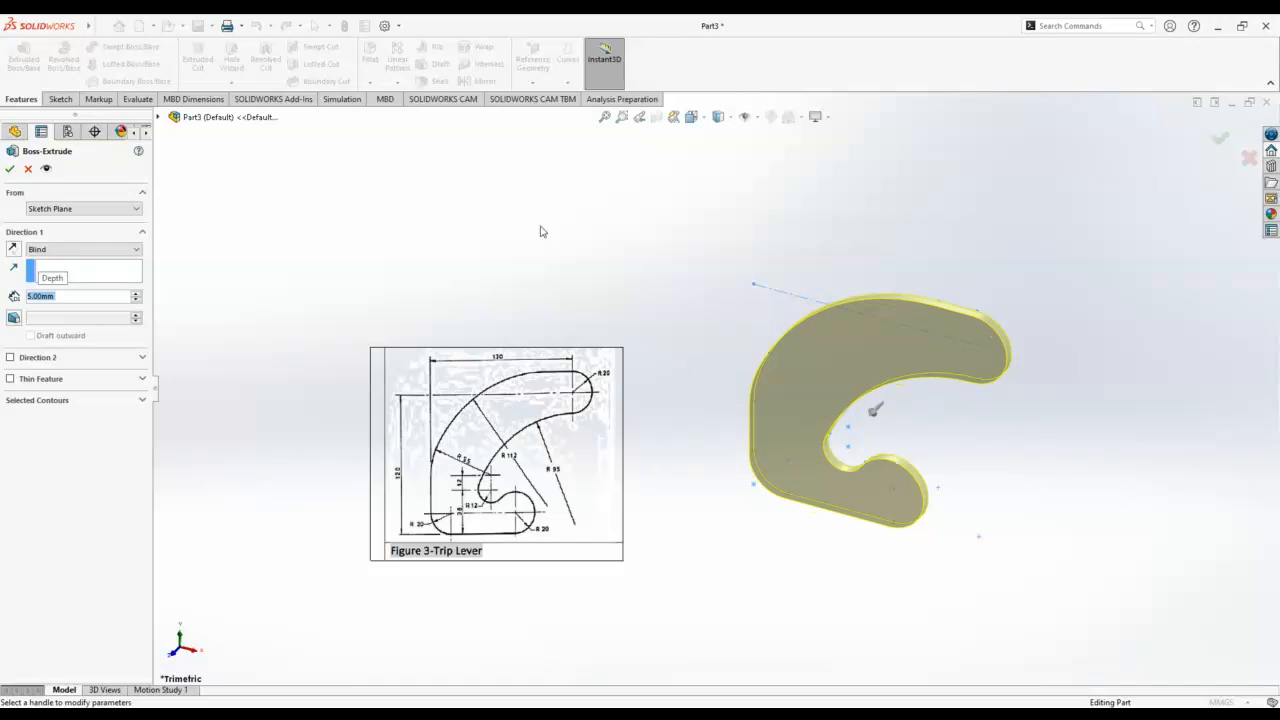
left_click(9, 170)
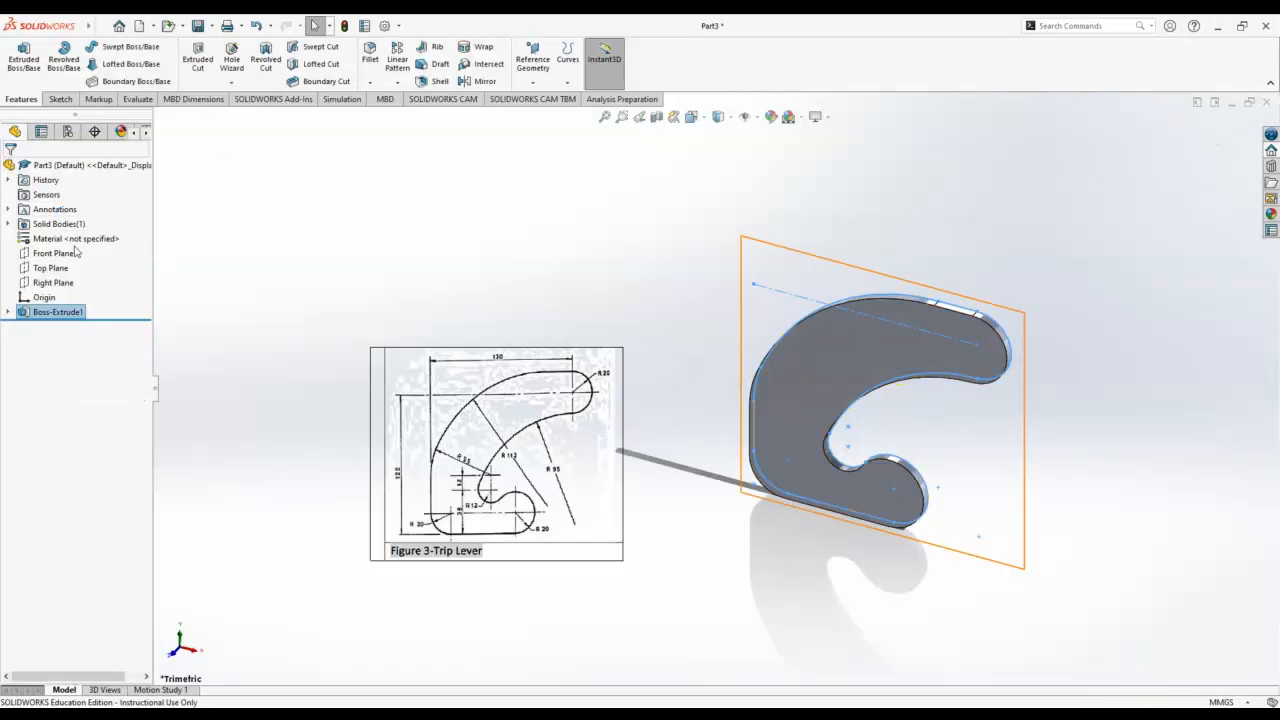
Step: Assign the 6061 Alloy material from the Aluminium Alloys category to the Trip Lever
left_click(75, 238)
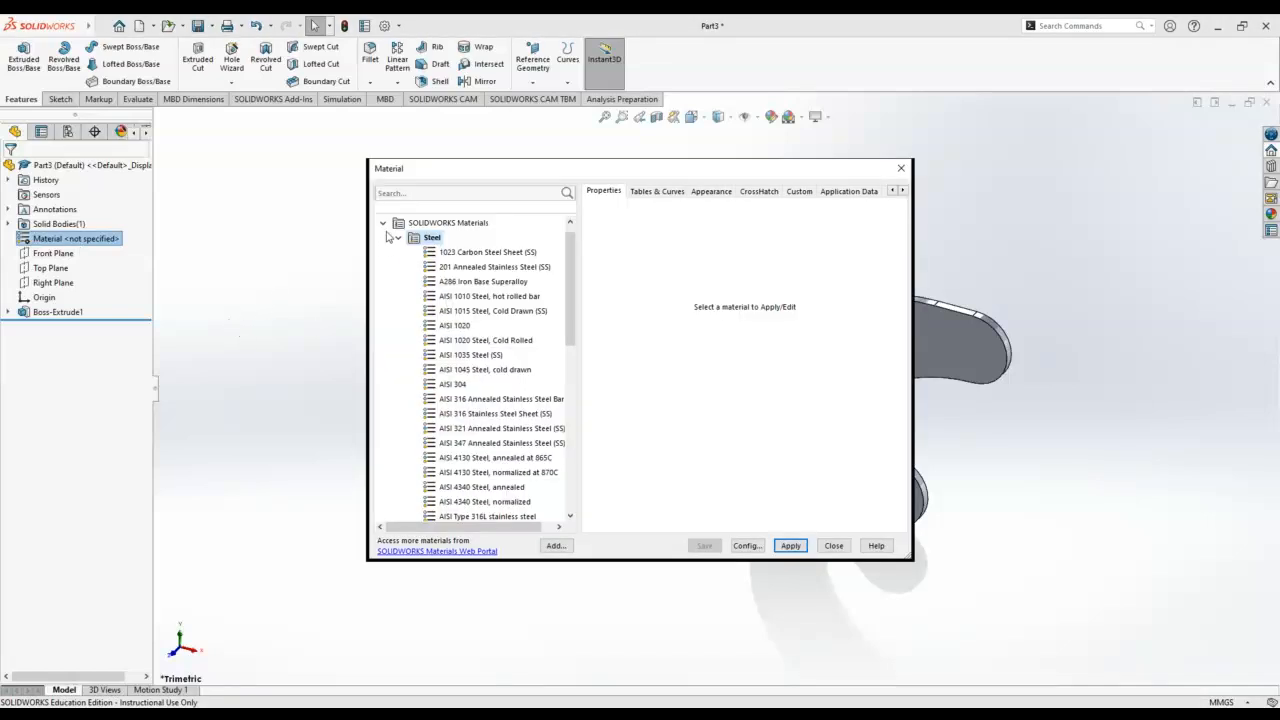
left_click(397, 238)
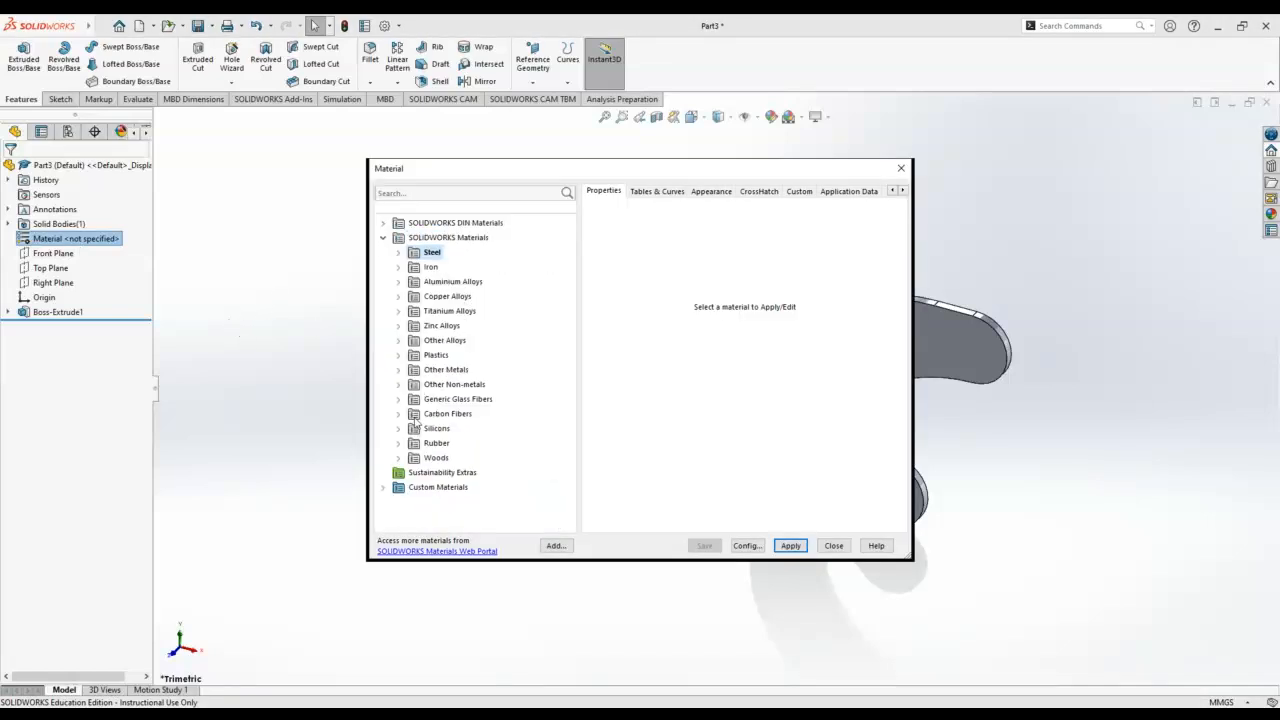
left_click(399, 282)
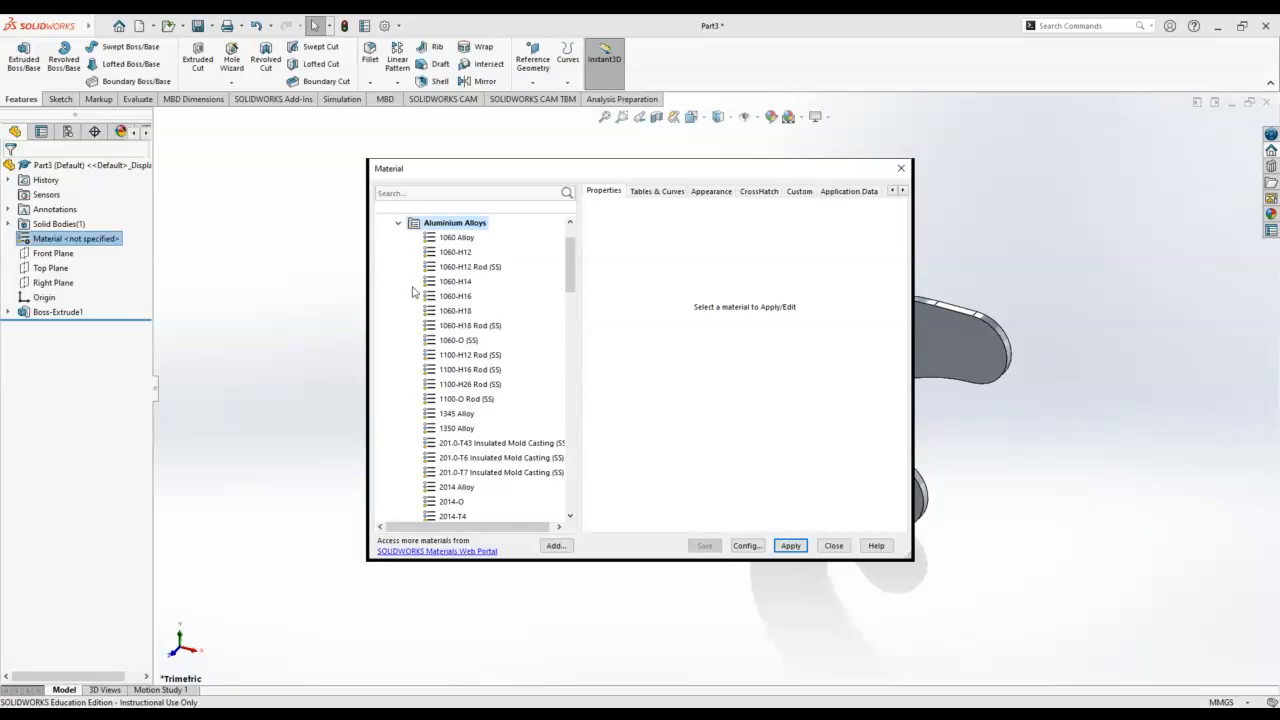
scroll(463, 380, "down", 12)
scroll(463, 380, "down", 3)
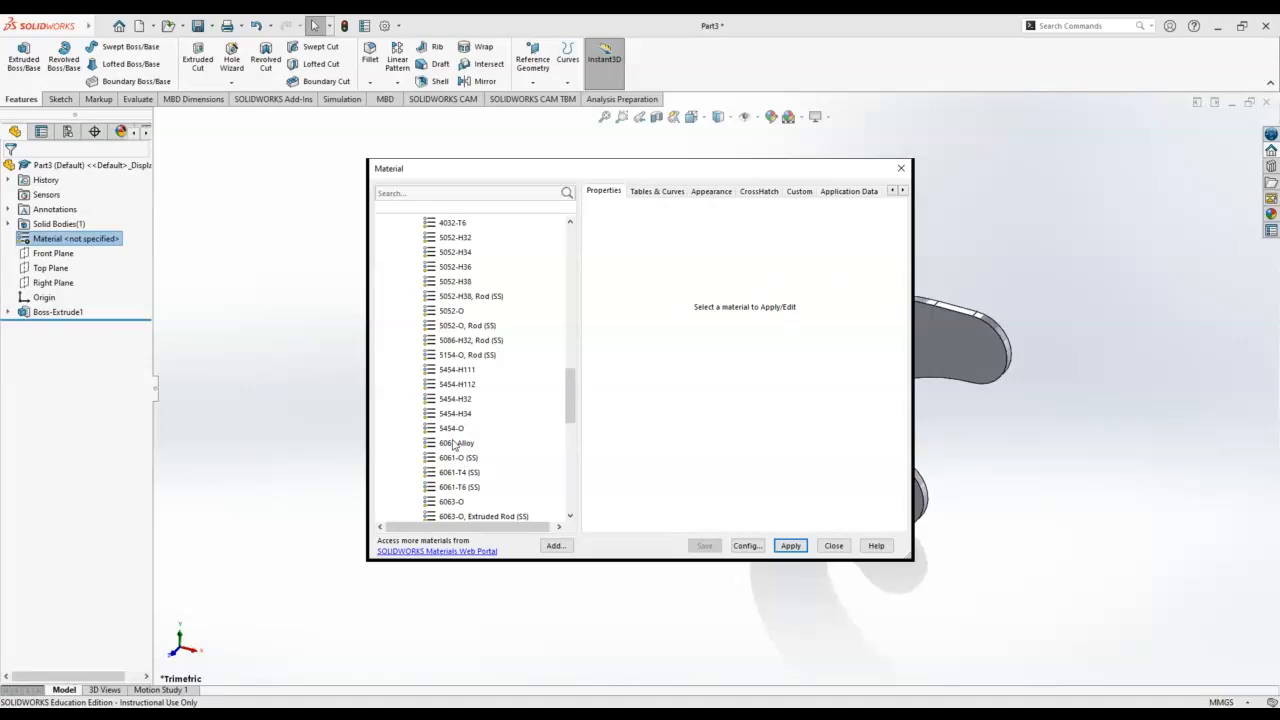
left_click(455, 443)
left_click(790, 546)
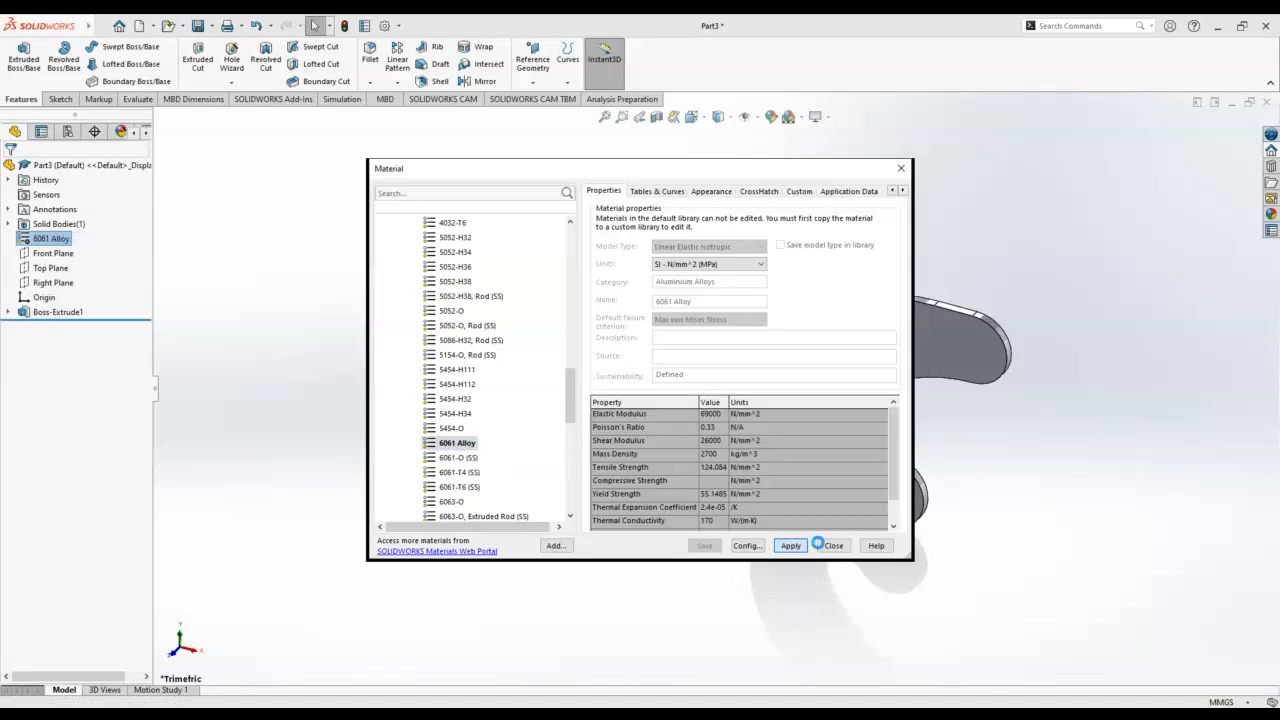
left_click(834, 546)
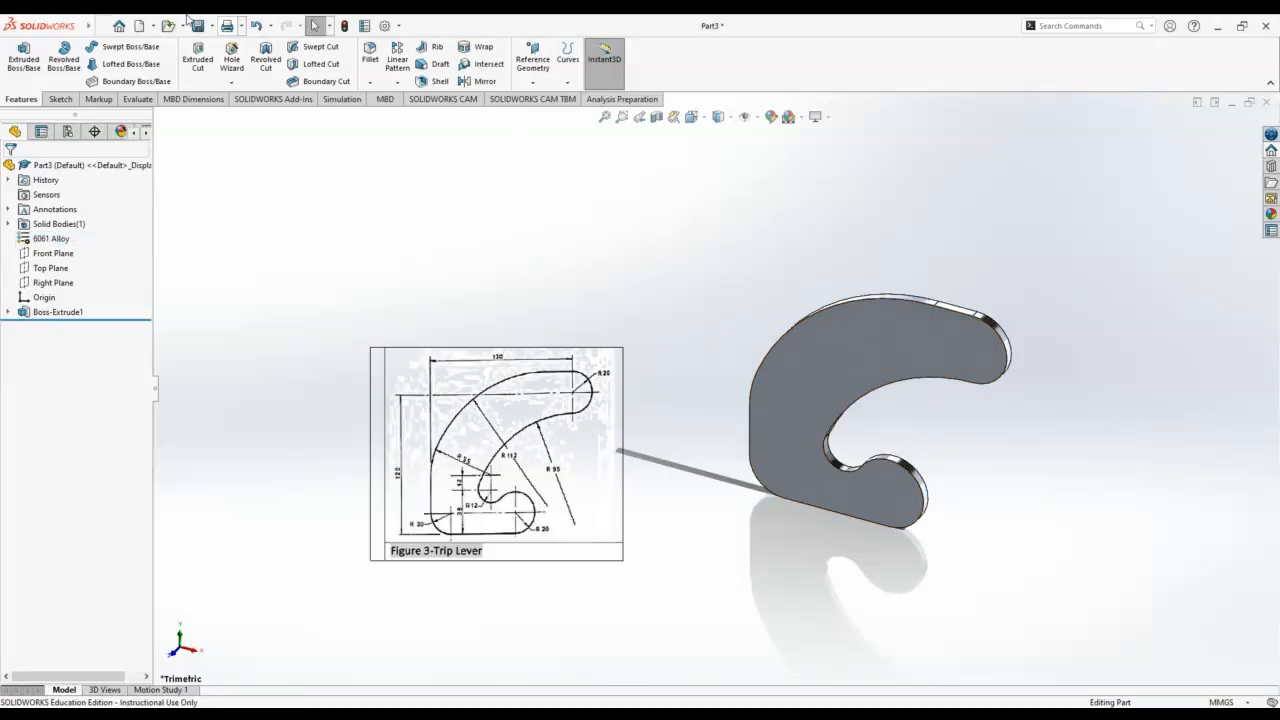
Step: Check the mass properties of the Trip Lever, including its mass, volume, surface area and center of mass
mouse_move(97, 29)
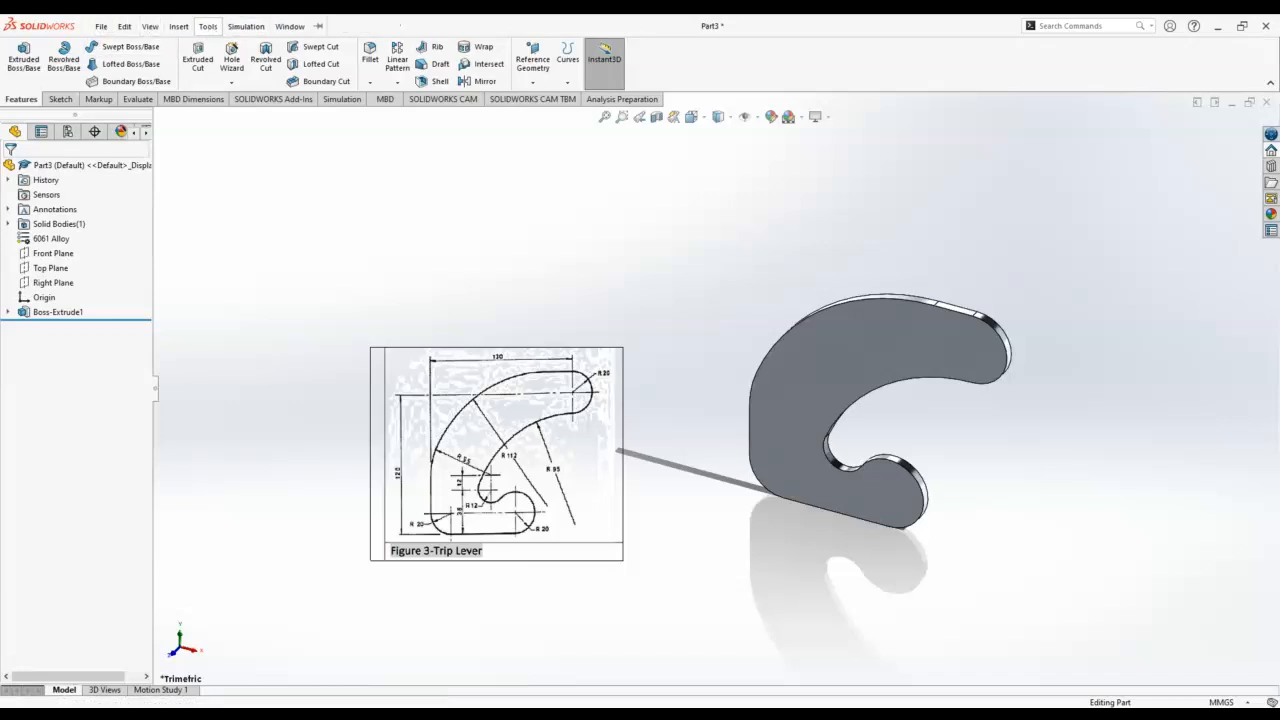
left_click(208, 26)
mouse_move(290, 468)
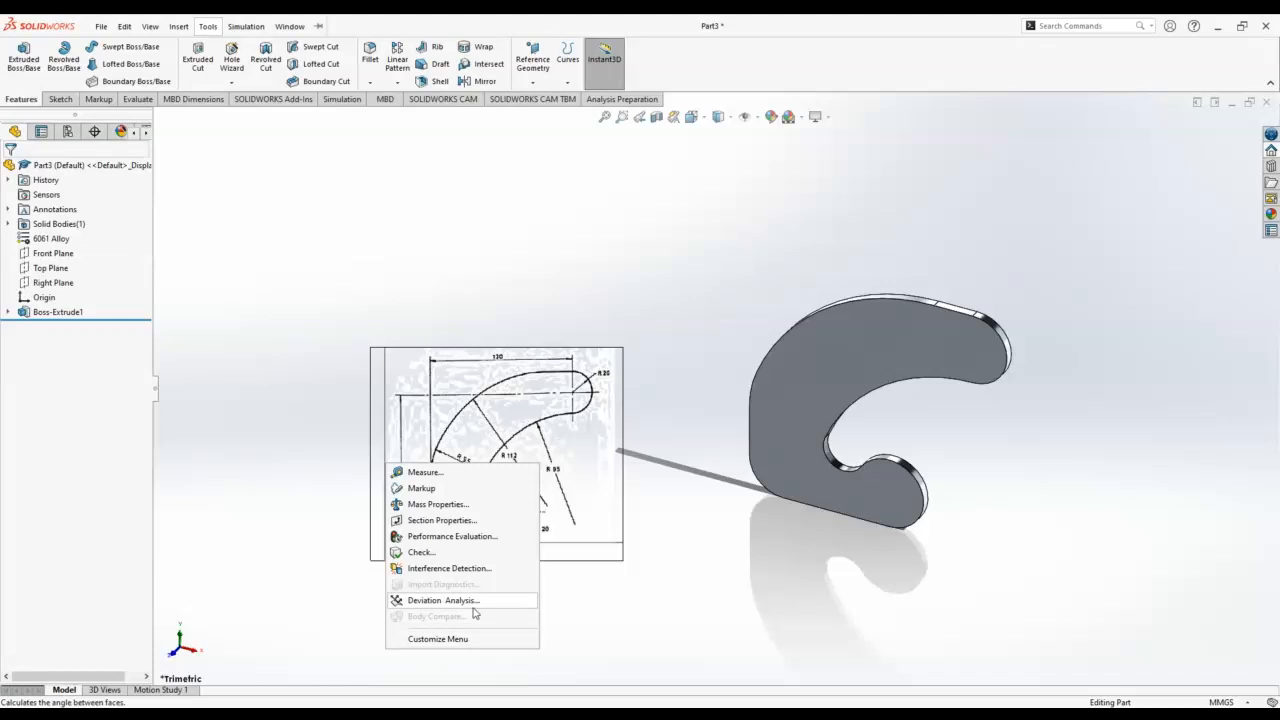
left_click(452, 503)
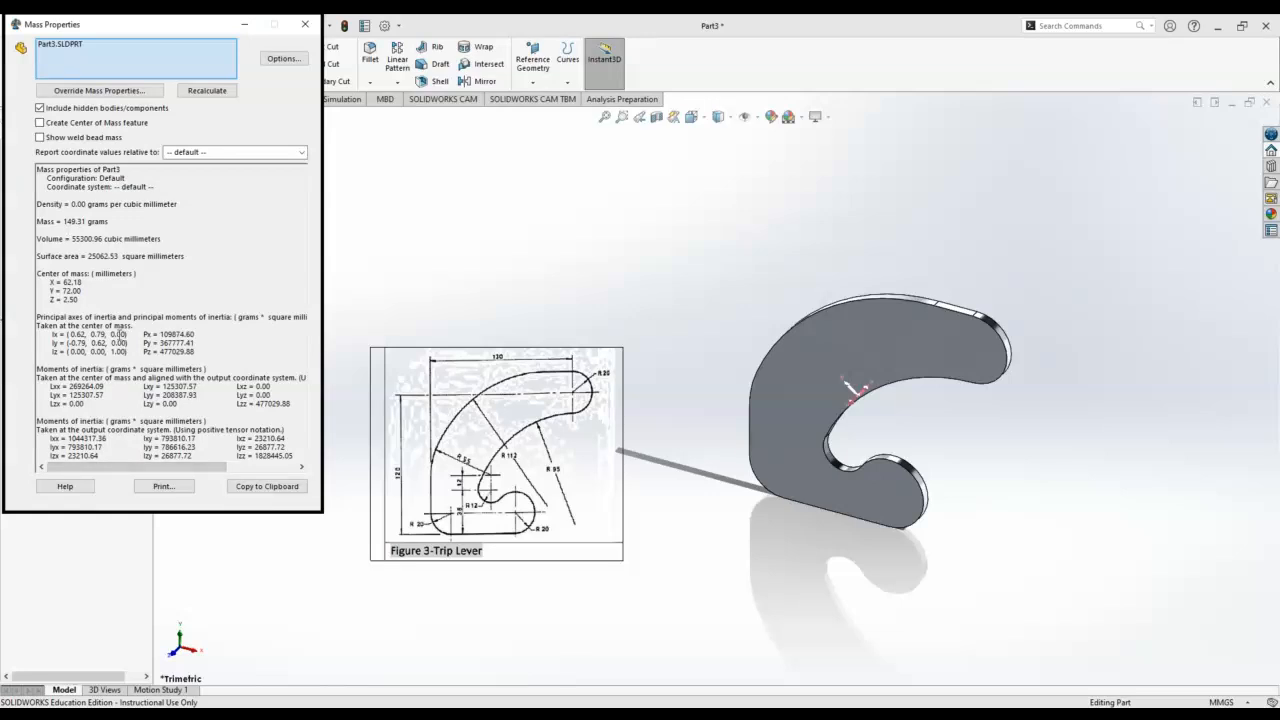
left_click(305, 23)
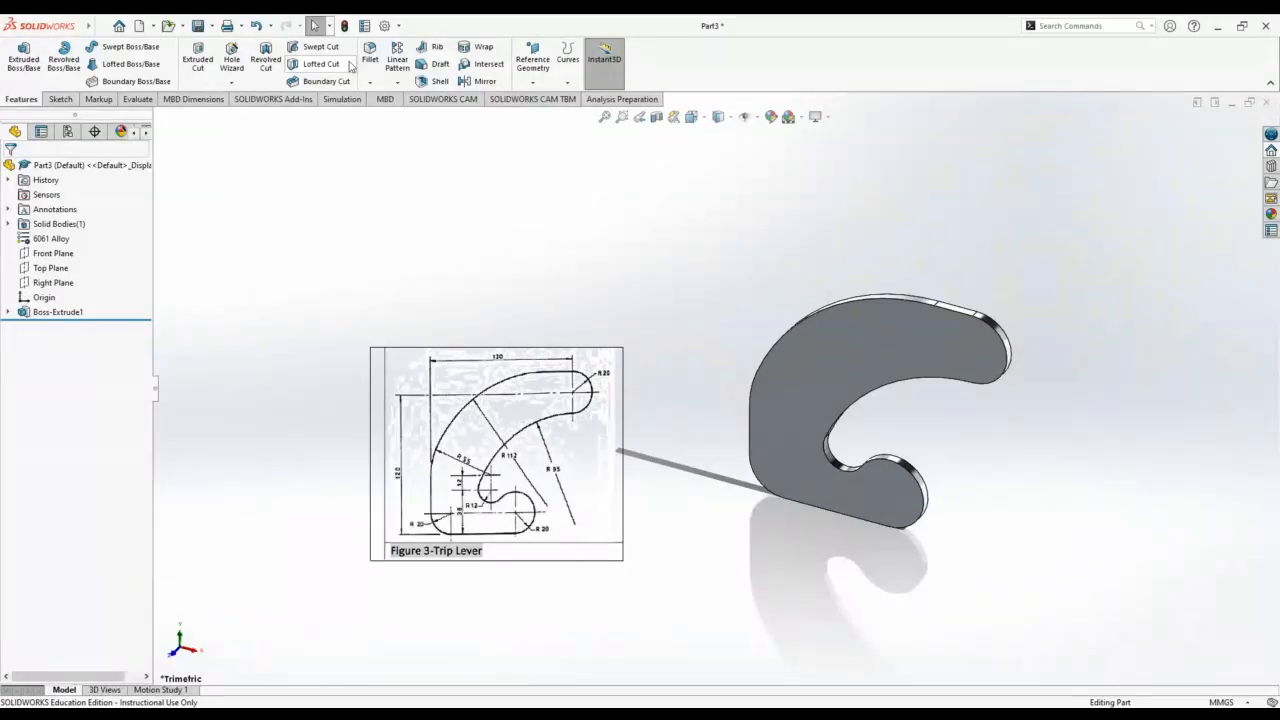
Step: Save the part as Part3.SLDPRT and make an A4 (ISO) drawing from it with a single front view of the lever
key("ctrl+s")
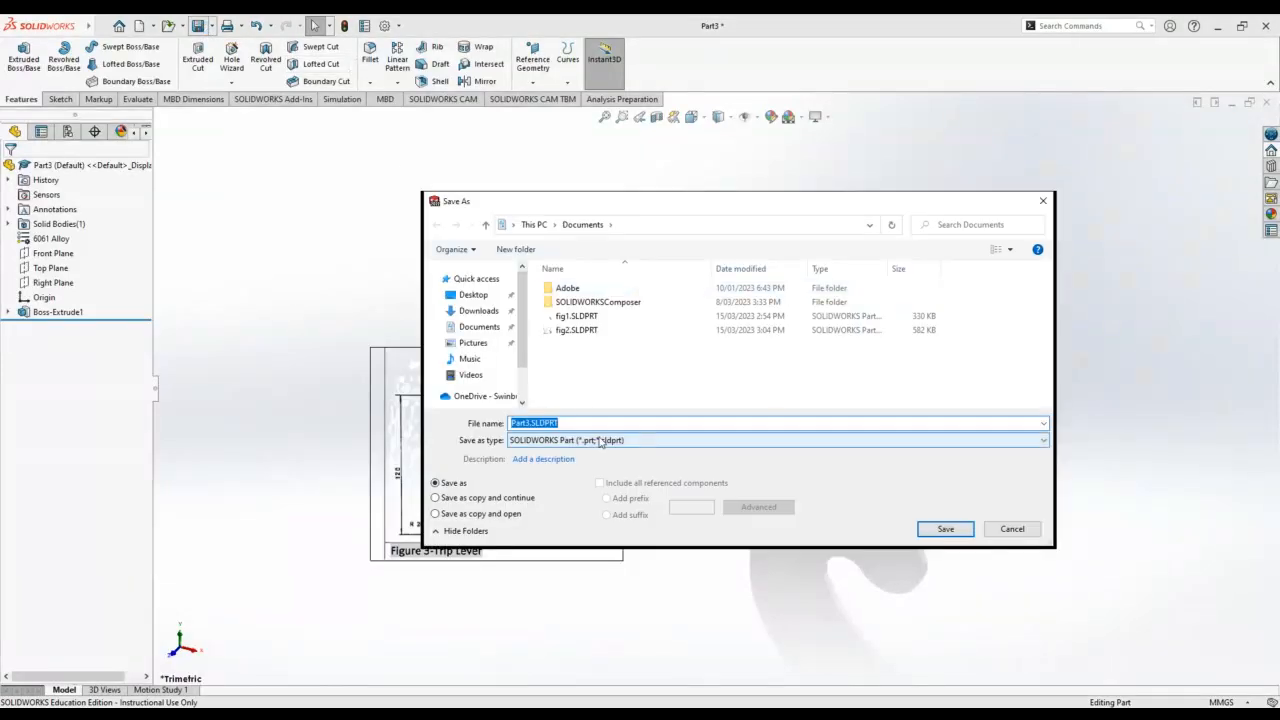
left_click(945, 528)
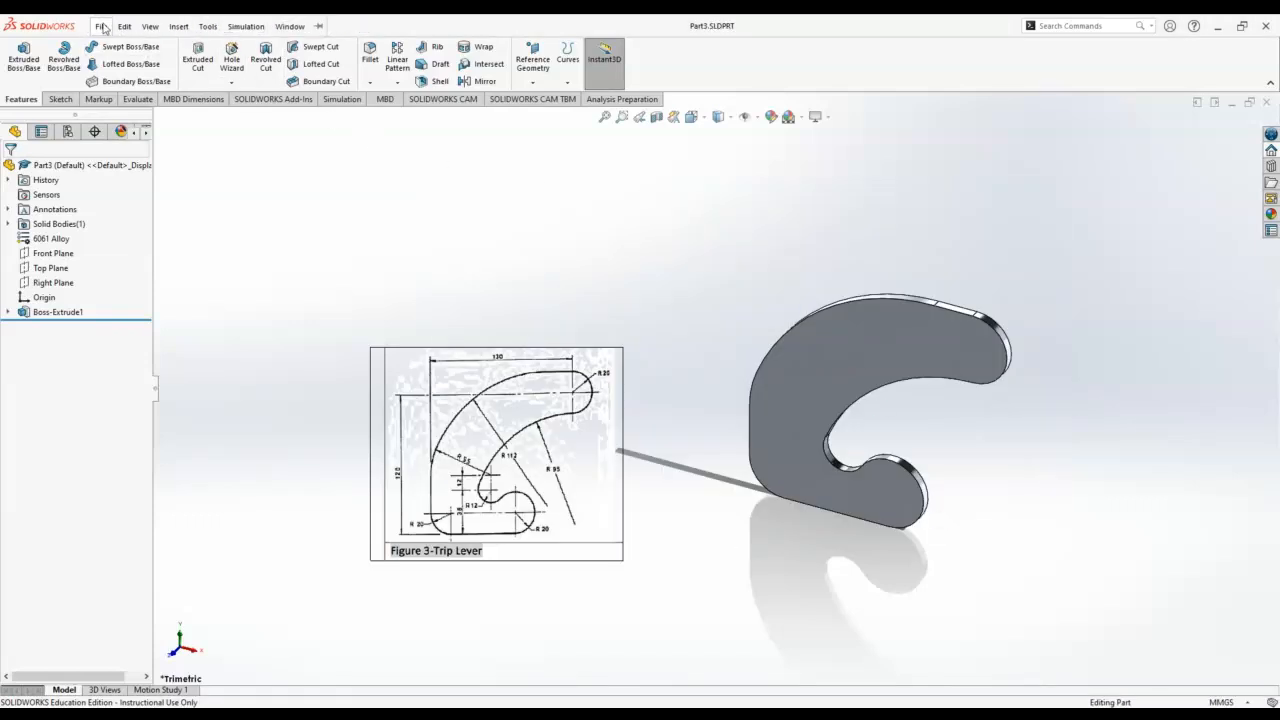
left_click(104, 28)
left_click(150, 107)
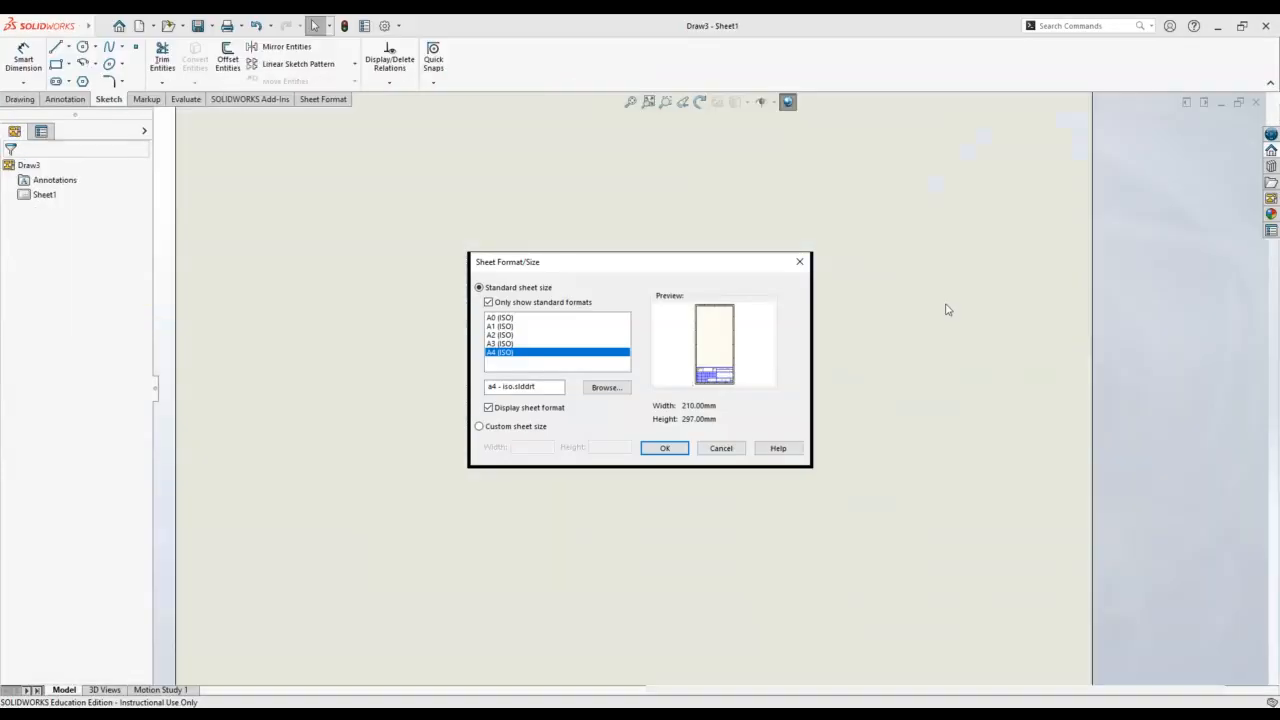
left_click(664, 448)
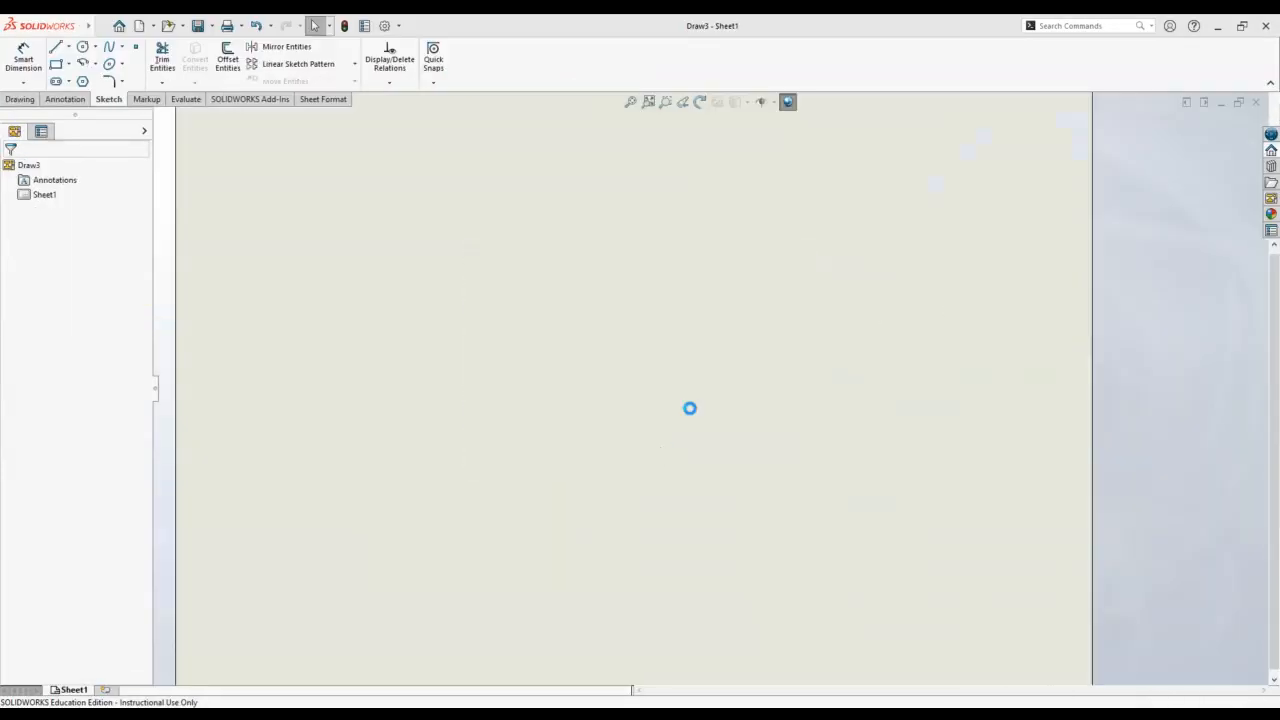
mouse_move(1092, 285)
left_mouse_down()
mouse_move(986, 323)
mouse_move(717, 343)
left_mouse_up()
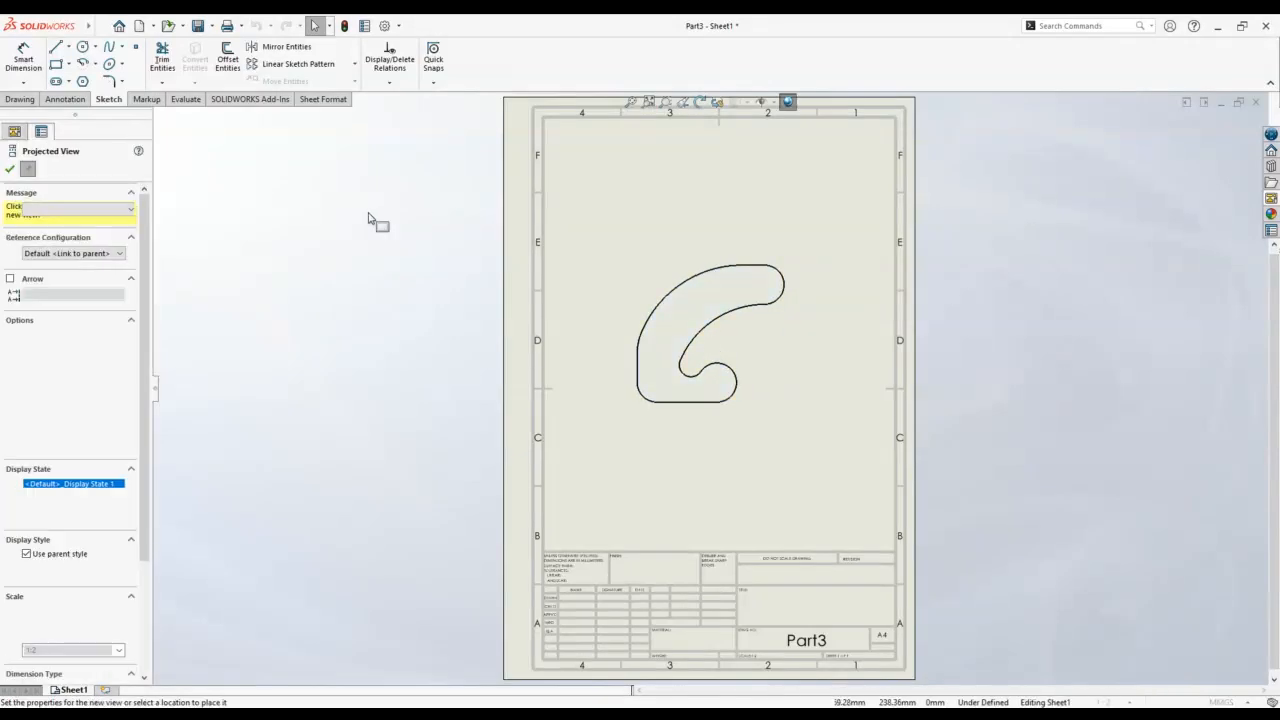
left_click(10, 170)
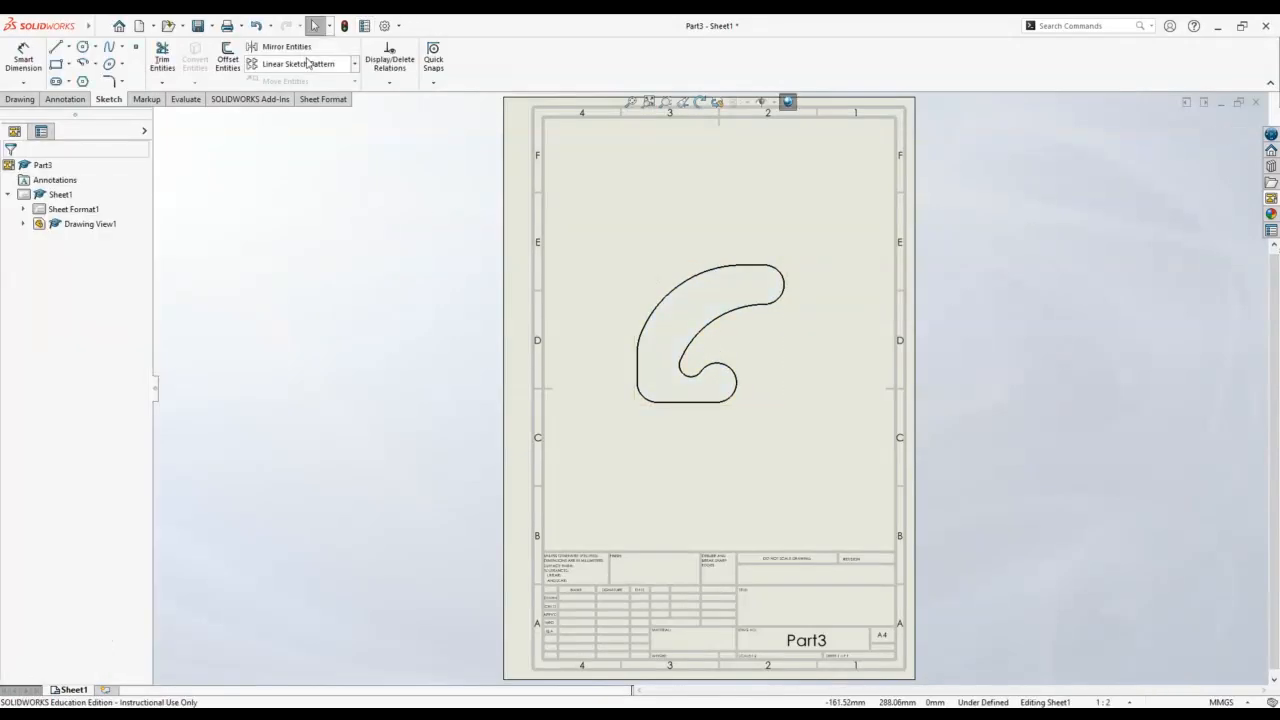
Step: Add center marks to the drawing view's two lower rounded ends, small inner arc, left outer arc and upper rounded end
left_click(63, 101)
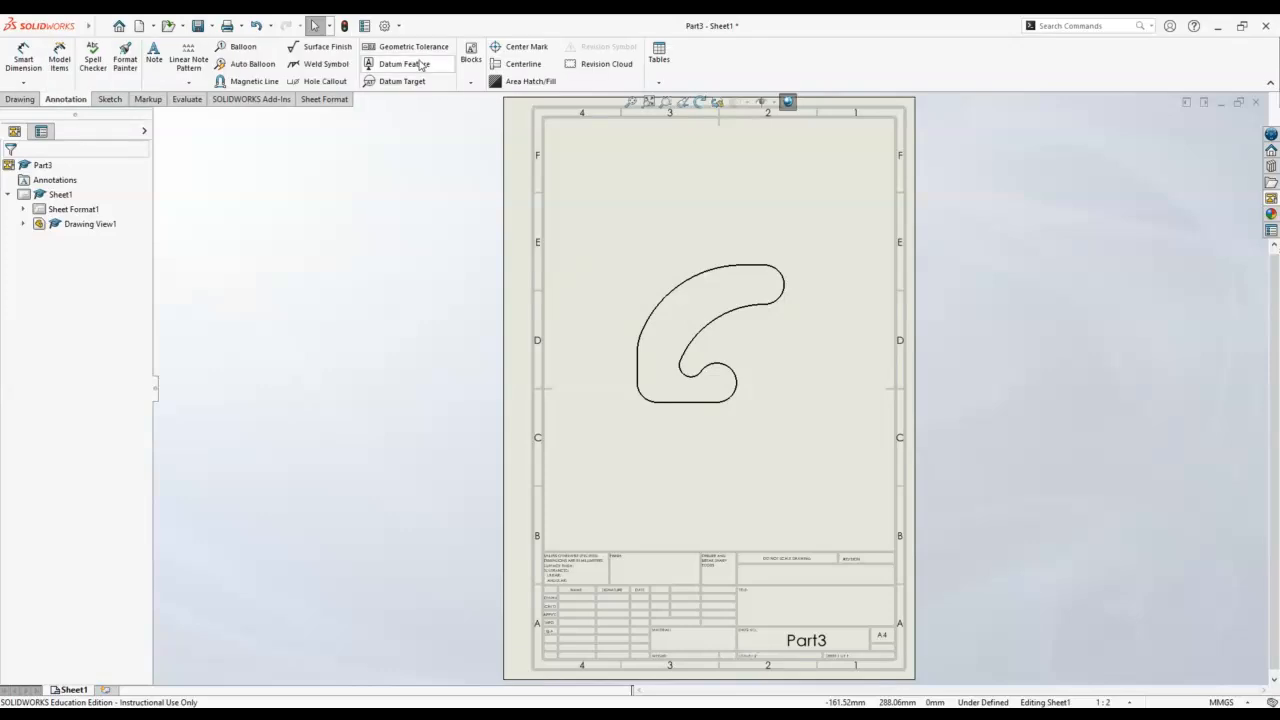
left_click(525, 46)
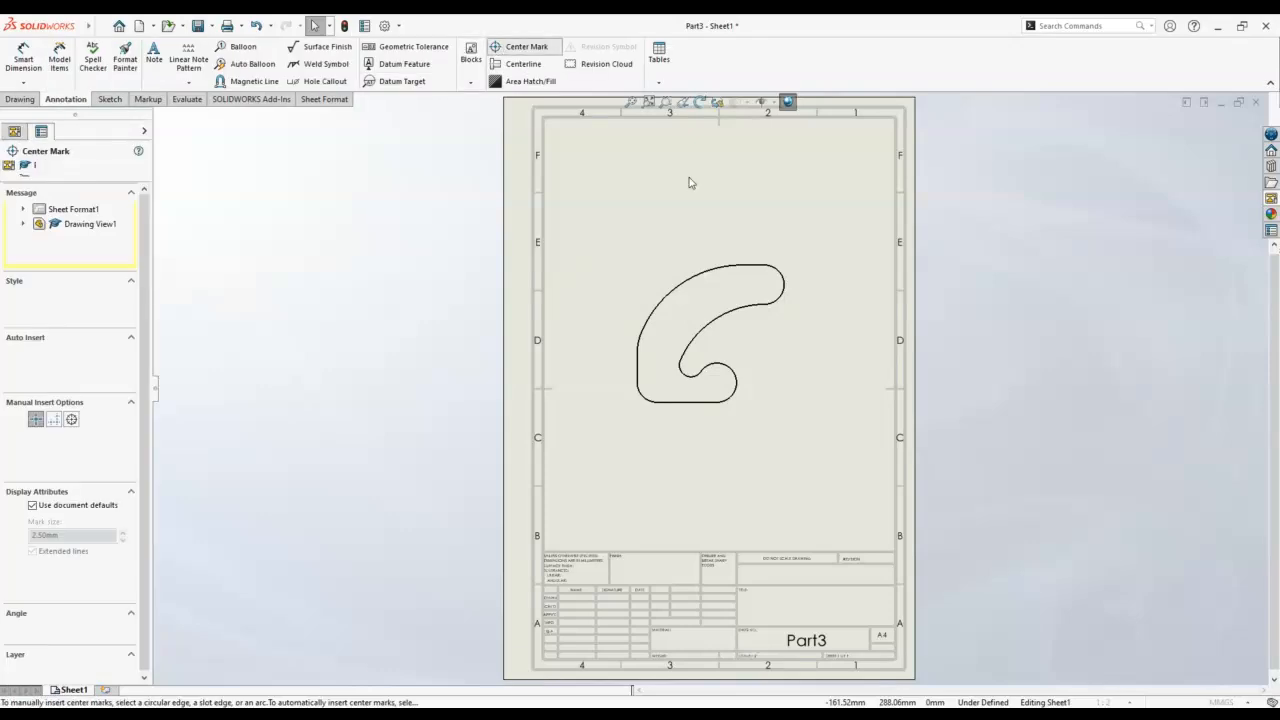
left_click(736, 372)
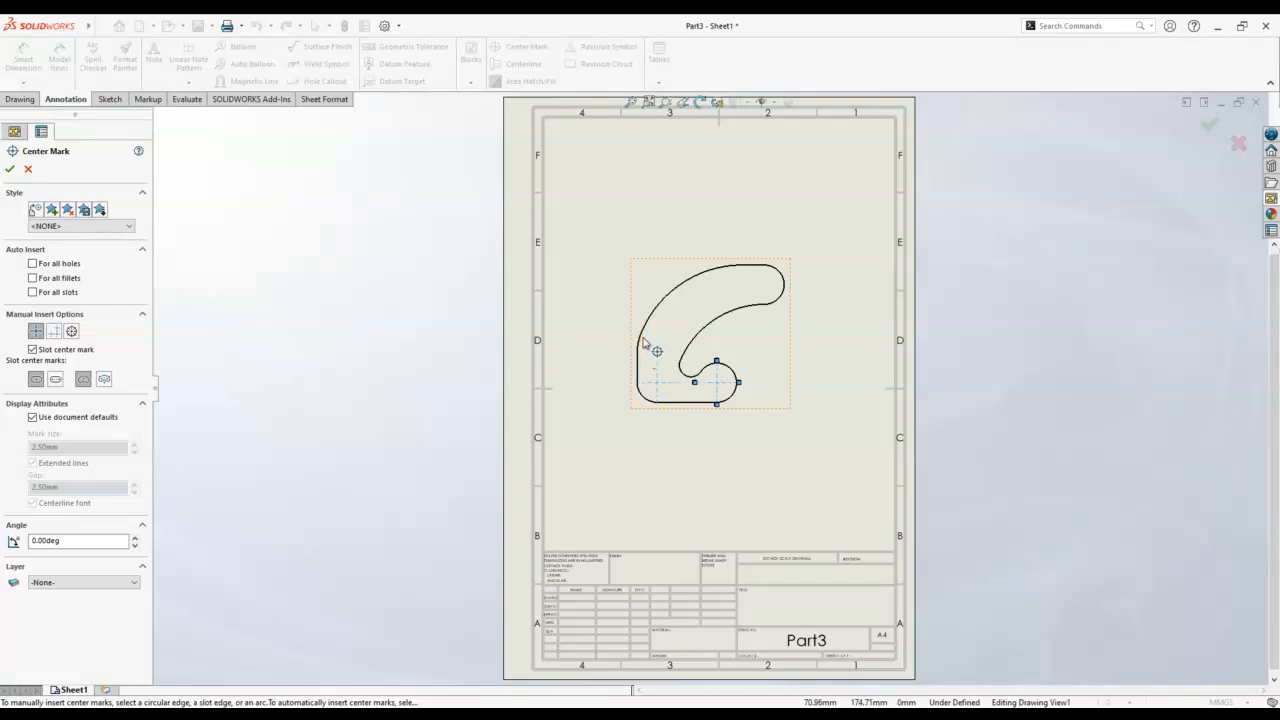
left_click(681, 376)
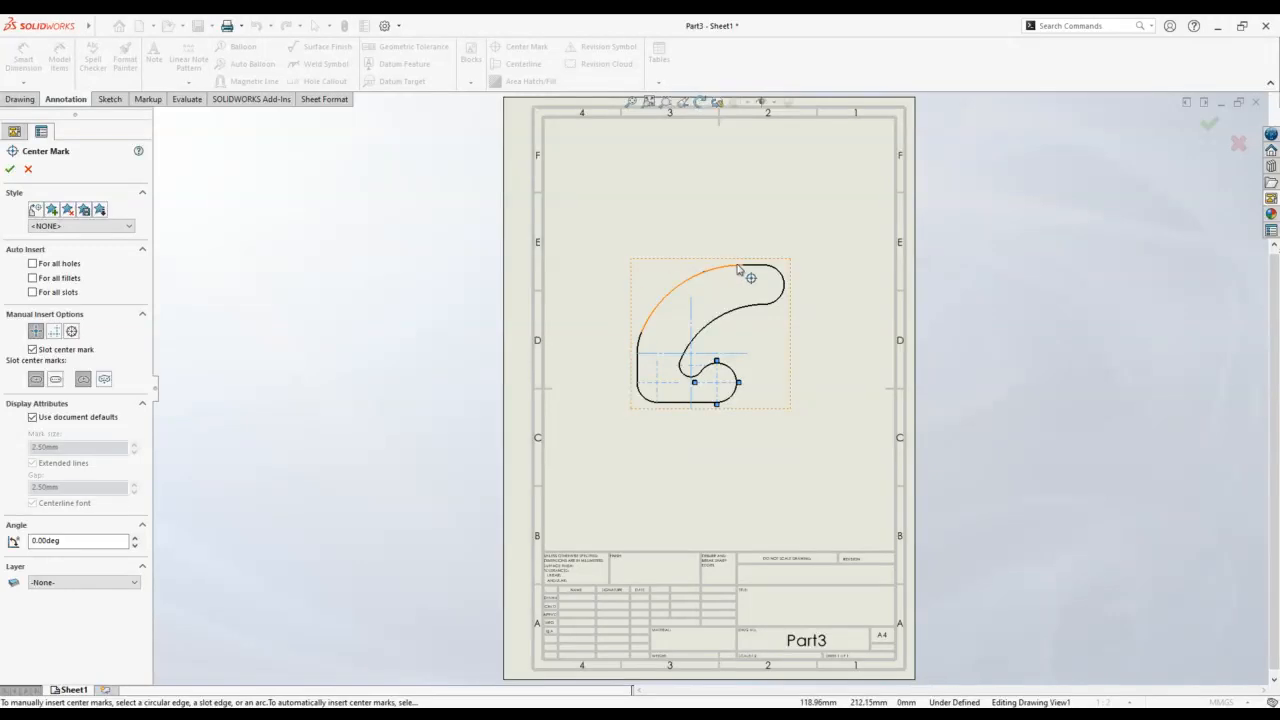
left_click(772, 288)
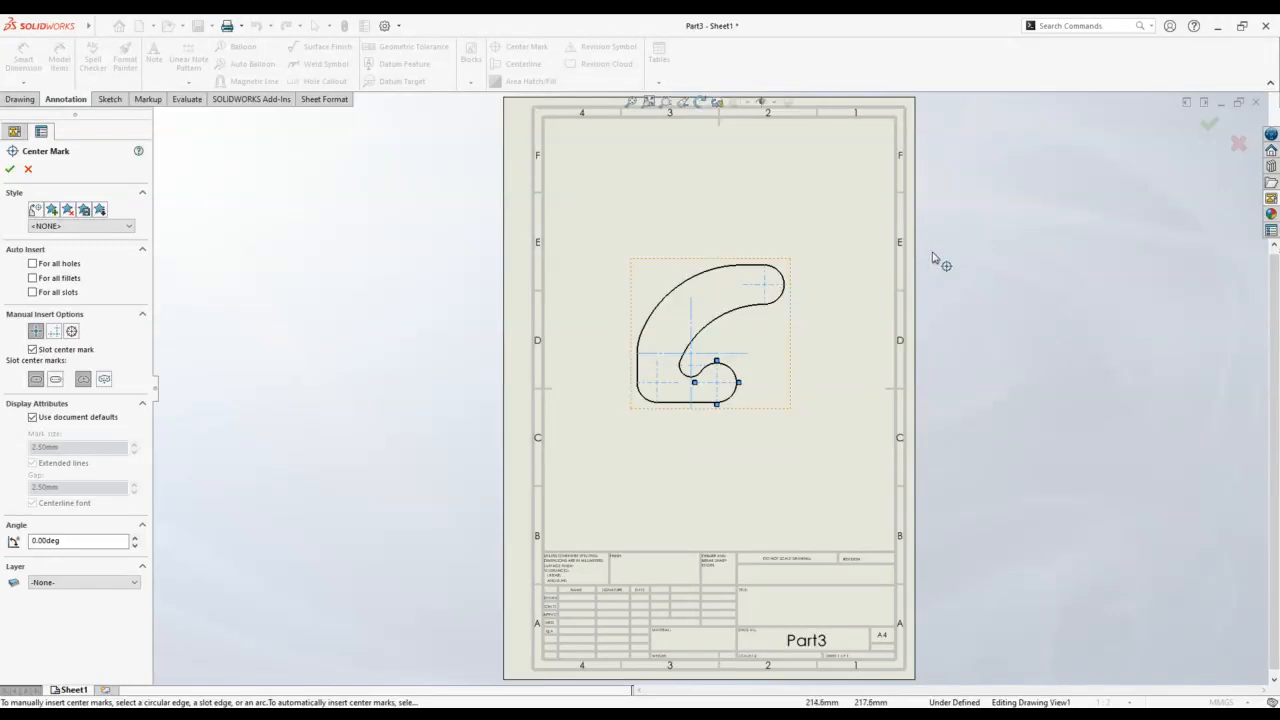
left_click(10, 169)
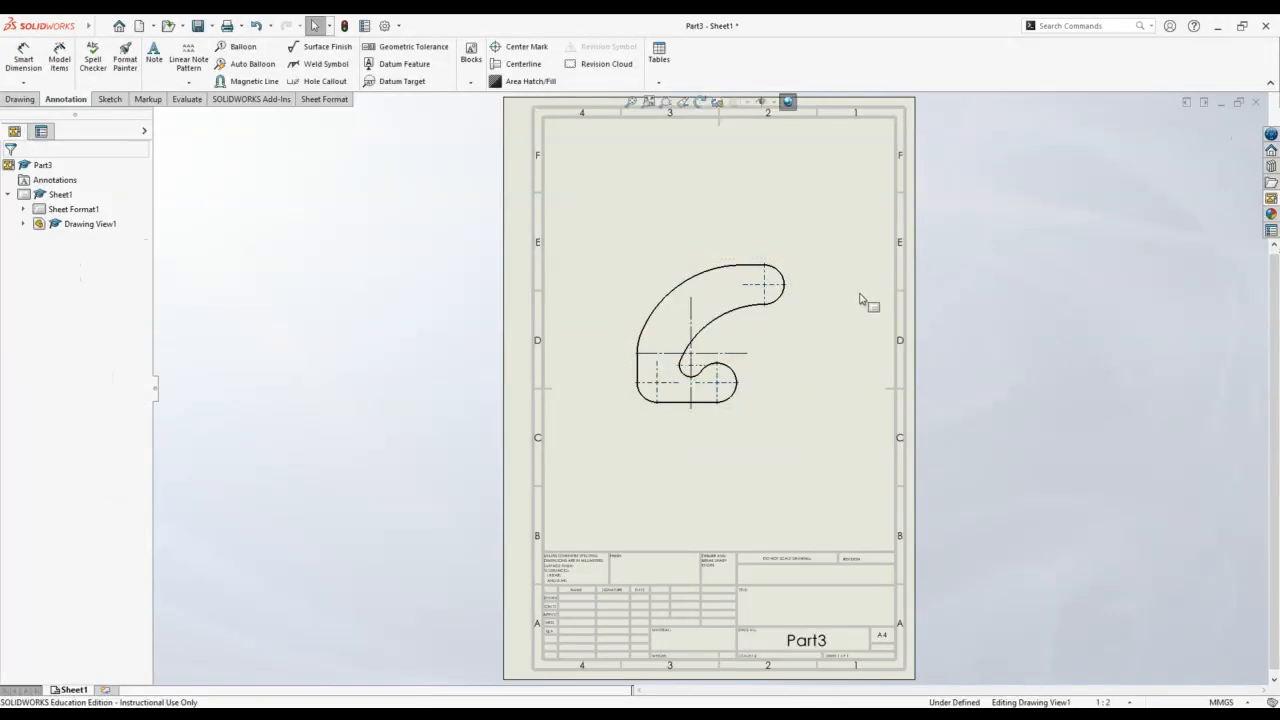
mouse_move(92, 35)
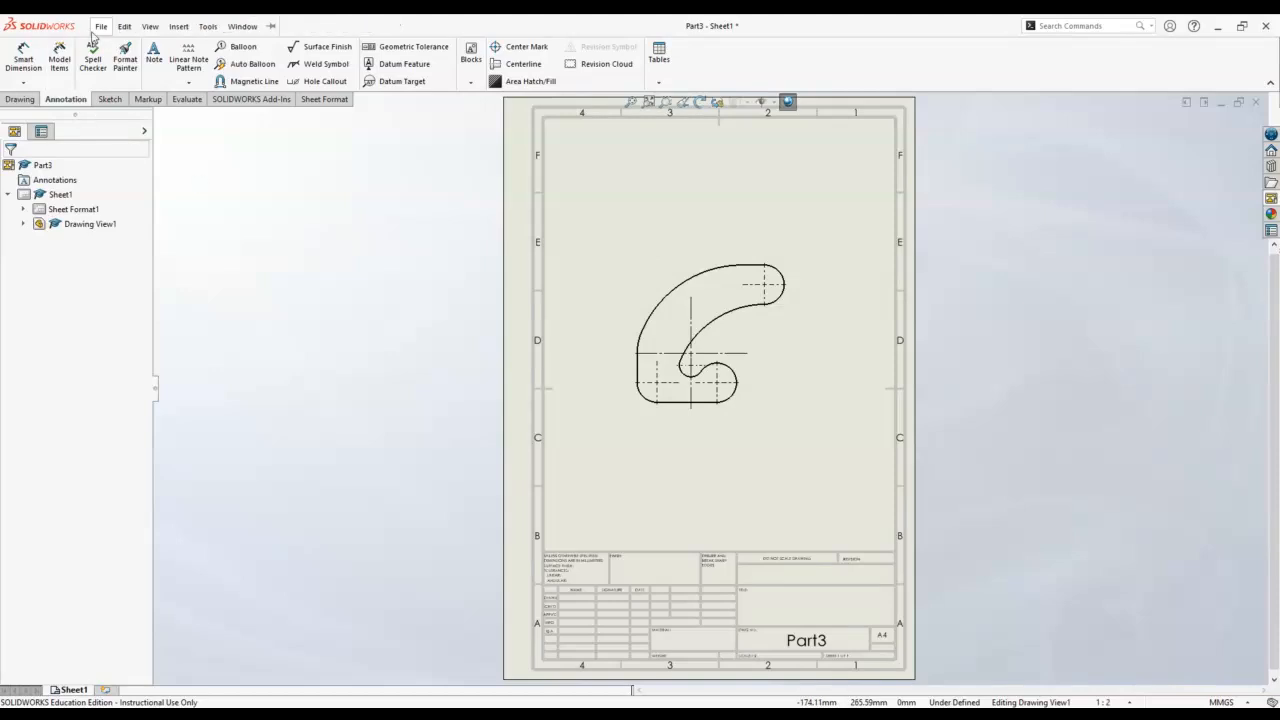